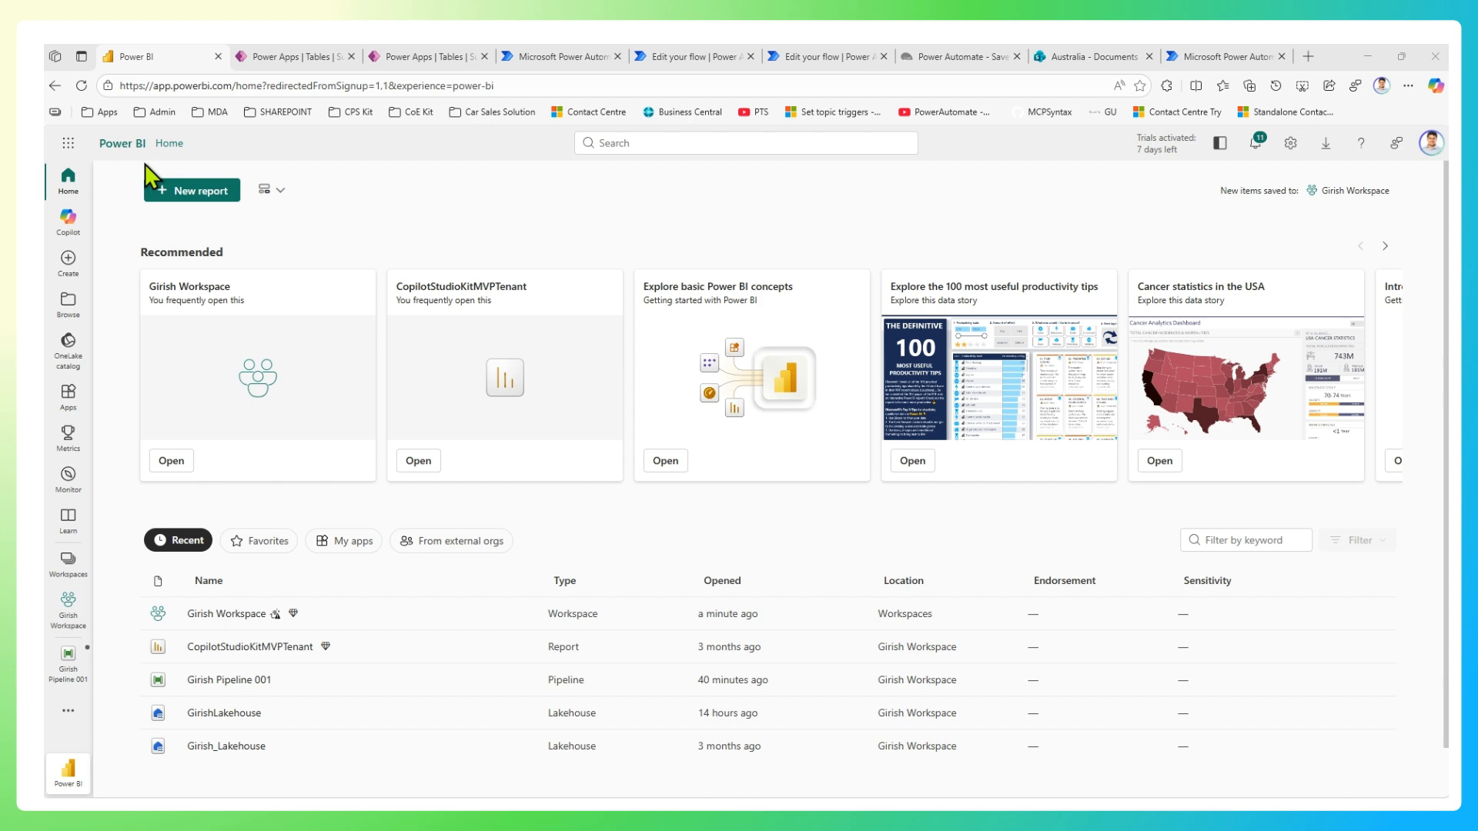
Open the workspace listed under All and start adding a new item to it.
left_click(69, 570)
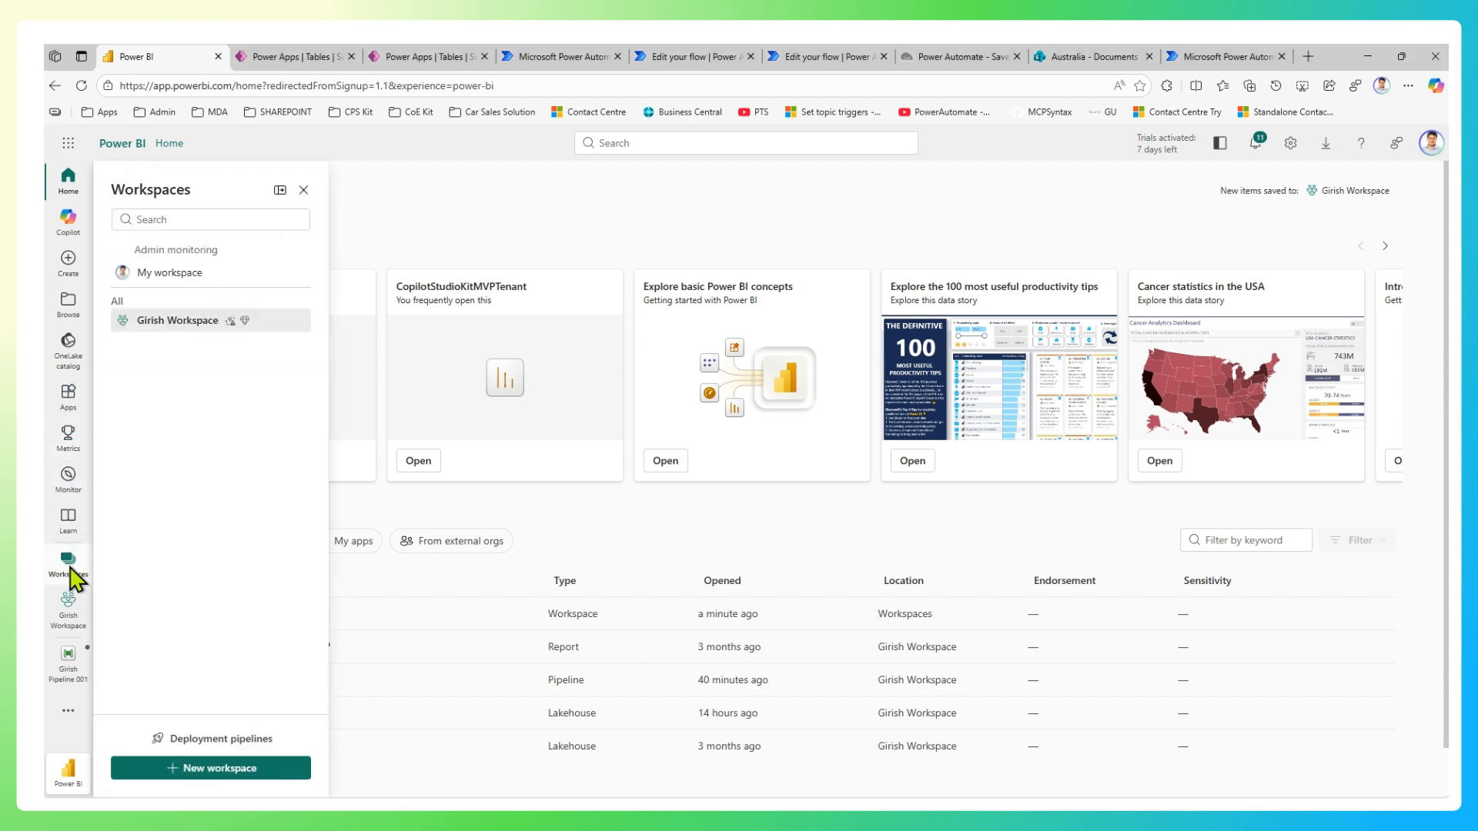
left_click(181, 323)
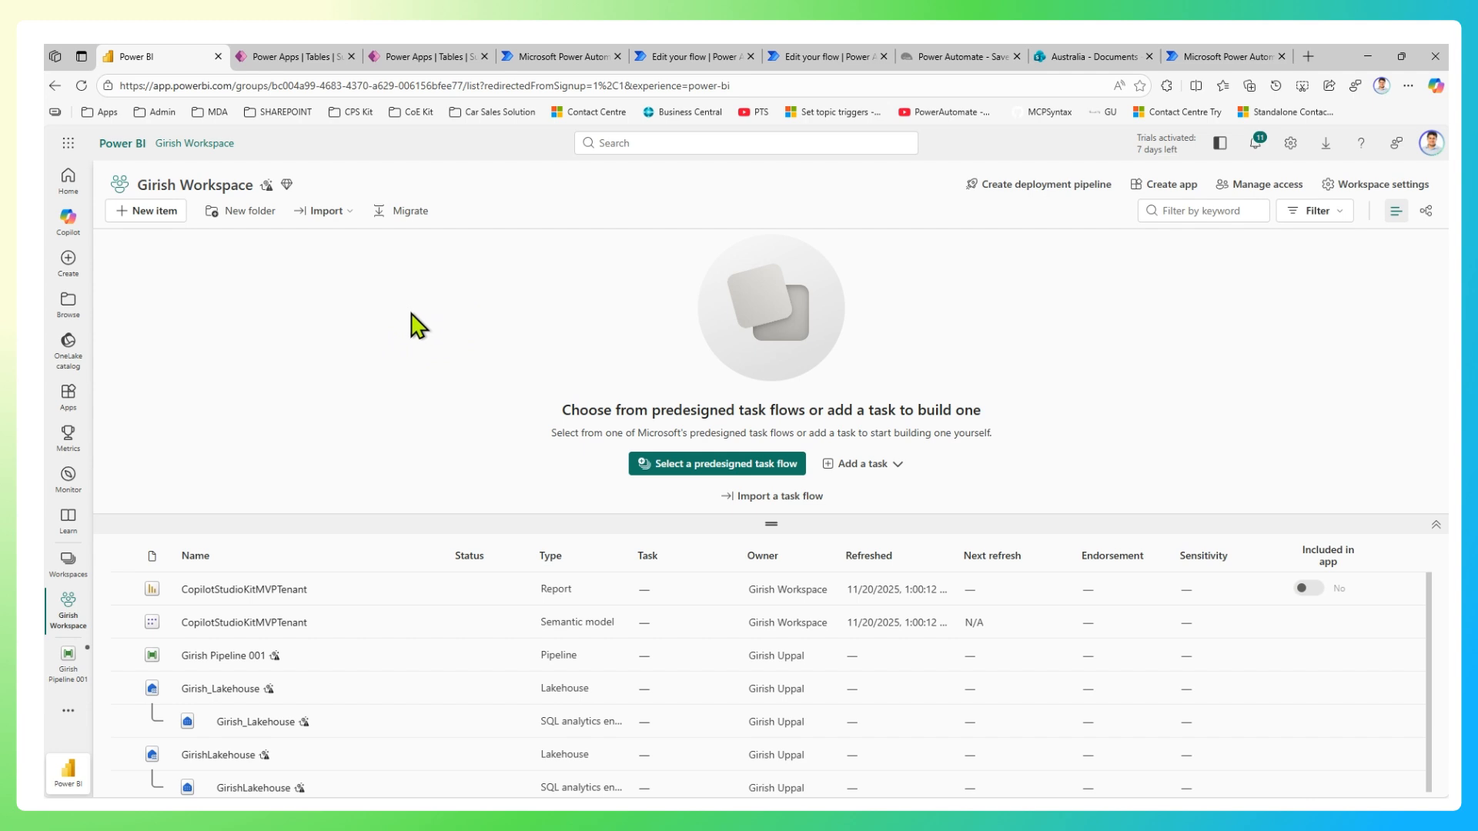
key("ctrl+shift+b")
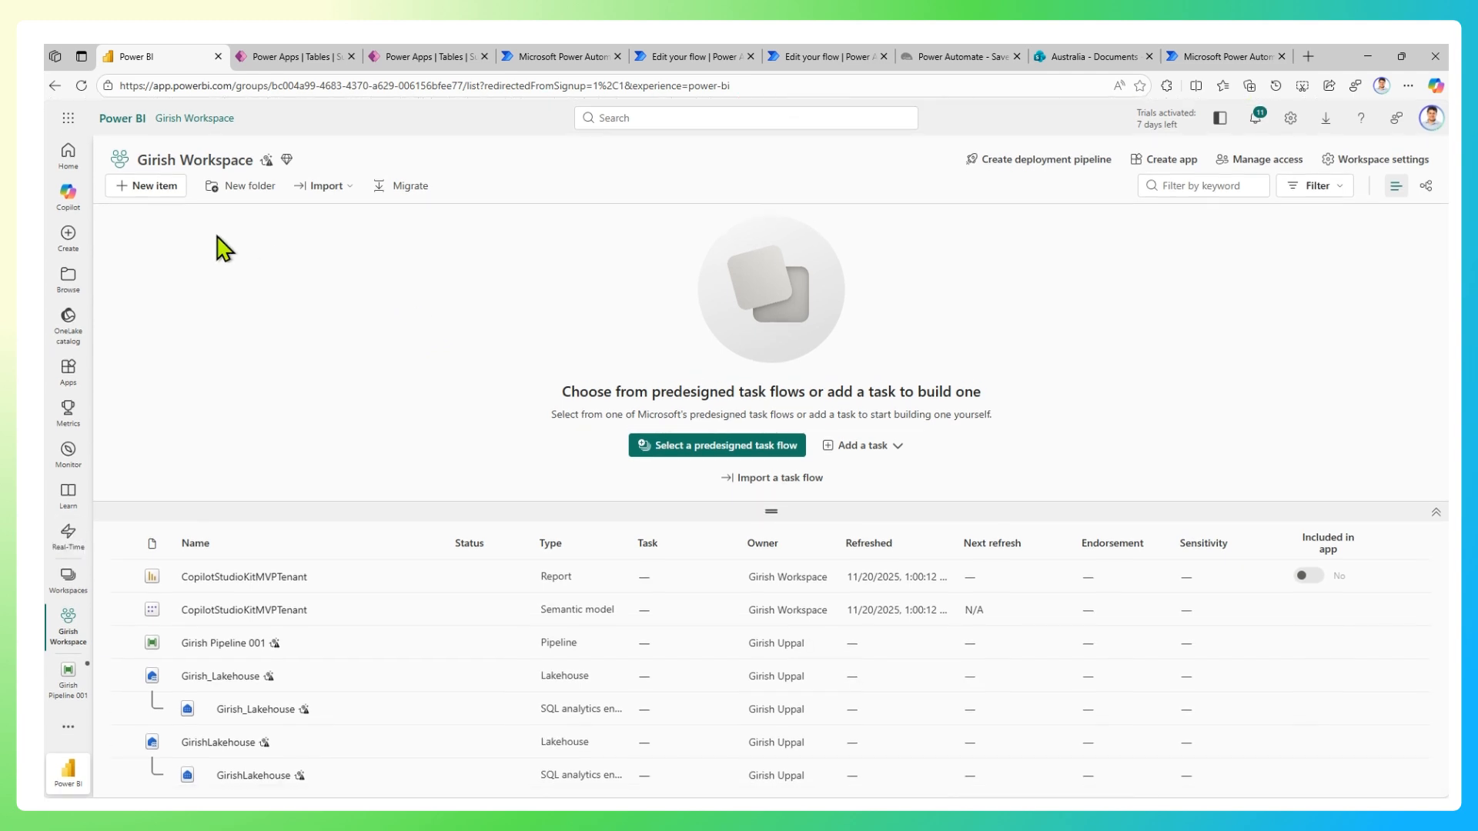
left_click(154, 187)
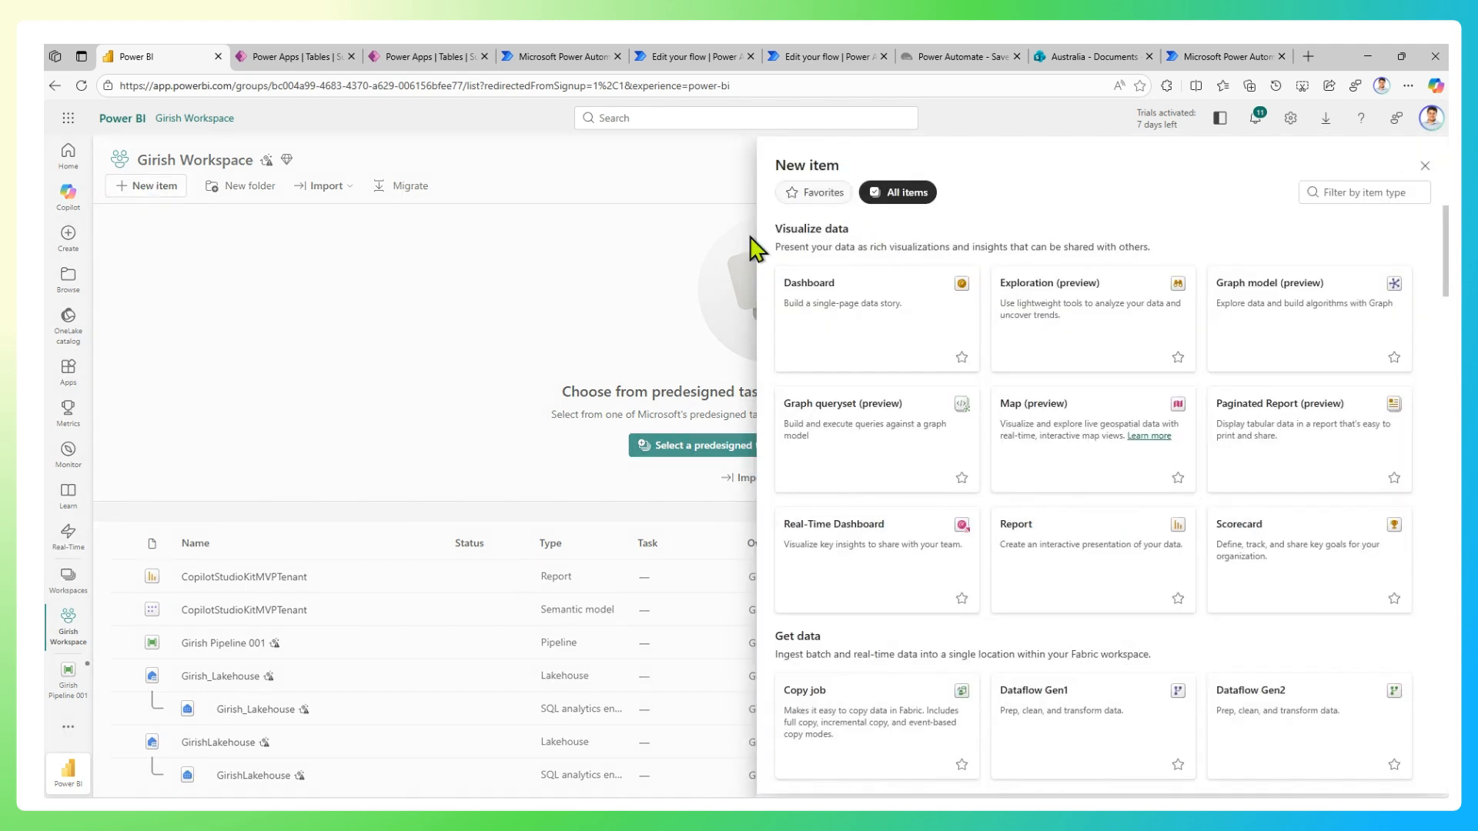
Mark the Pipeline item type under Get data as a favorite and show the favorite item types.
left_click(823, 194)
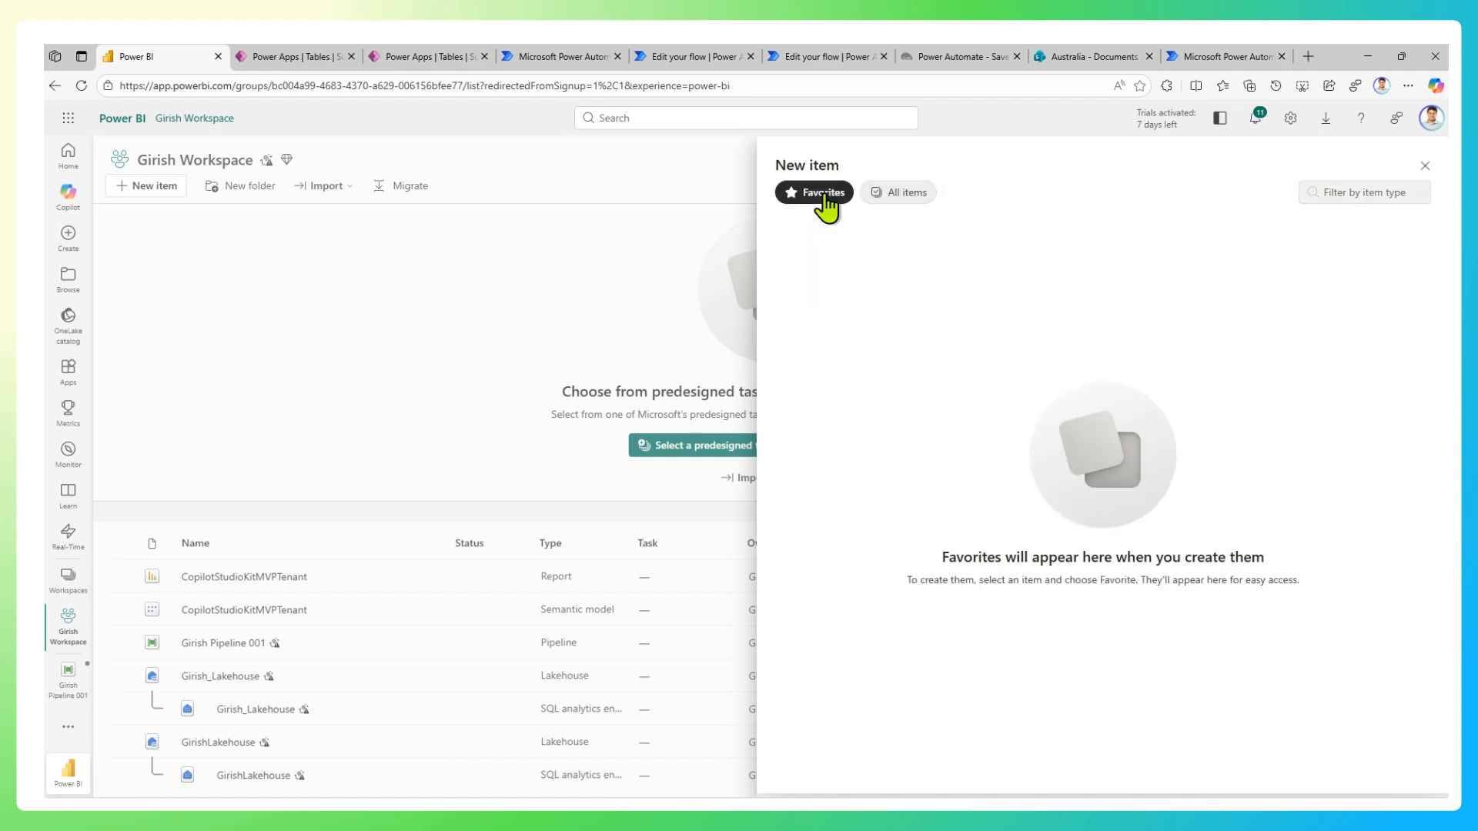
left_click(902, 202)
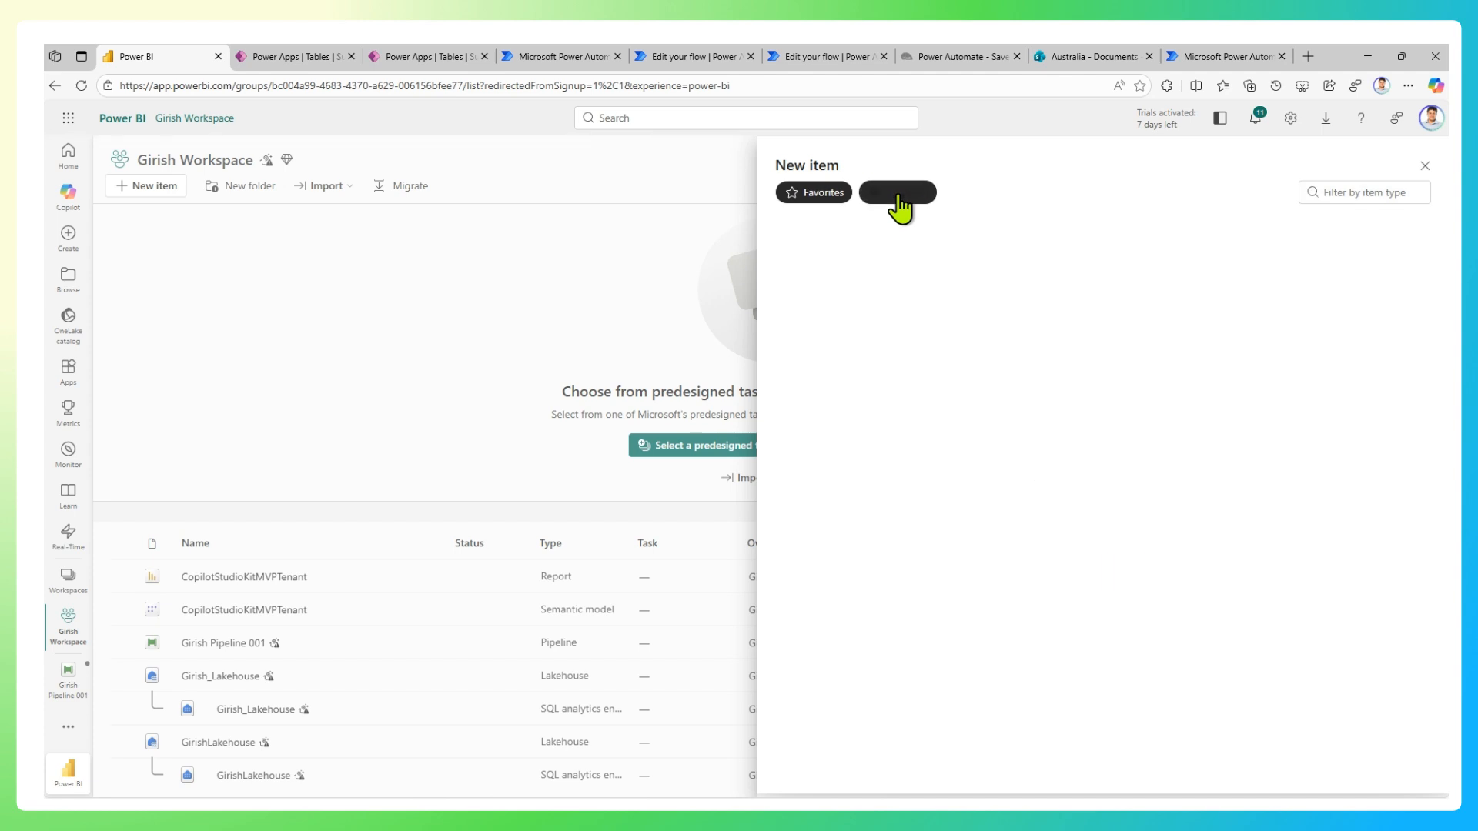
left_click(822, 194)
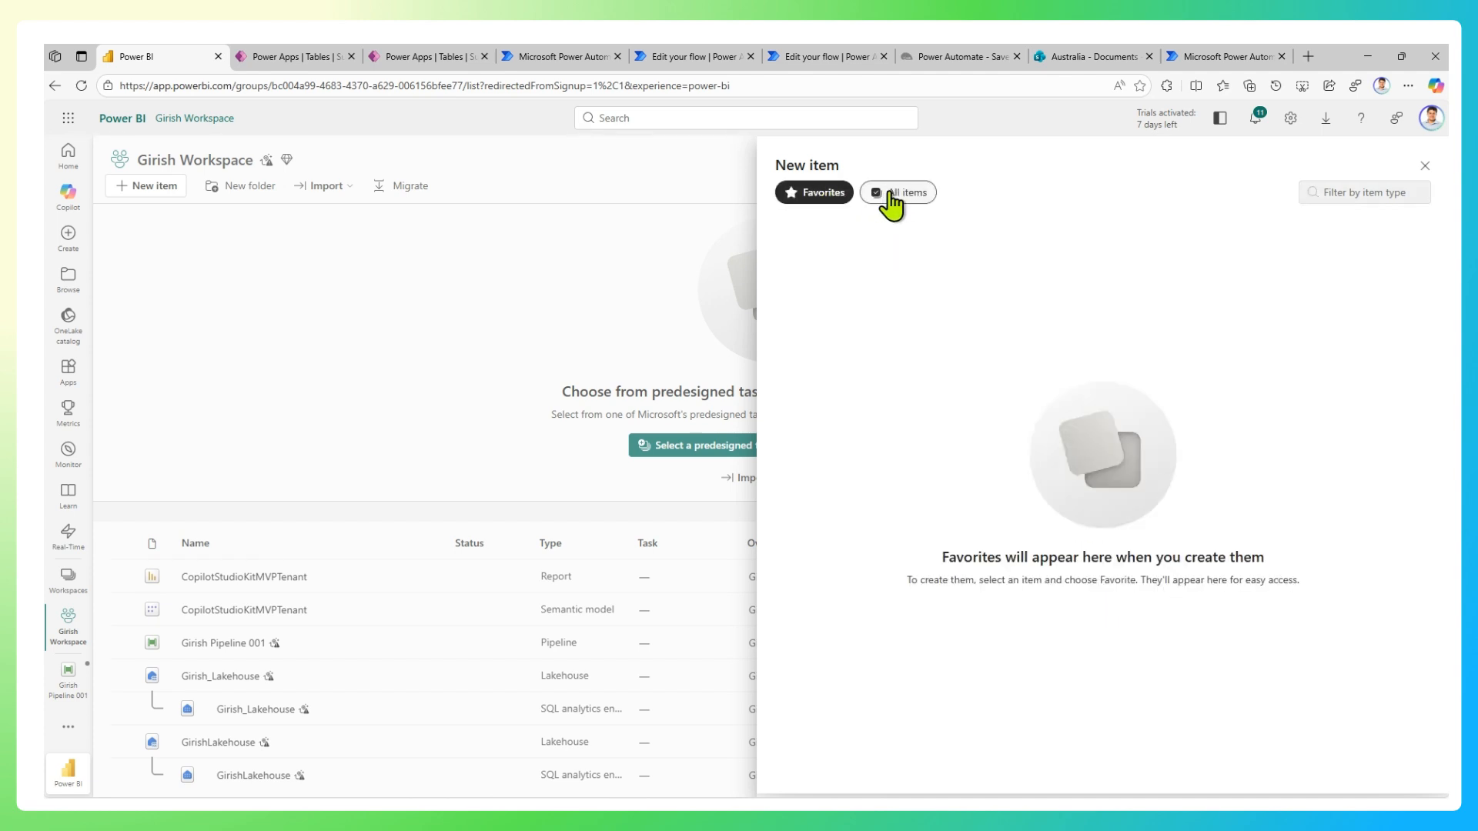
left_click(918, 202)
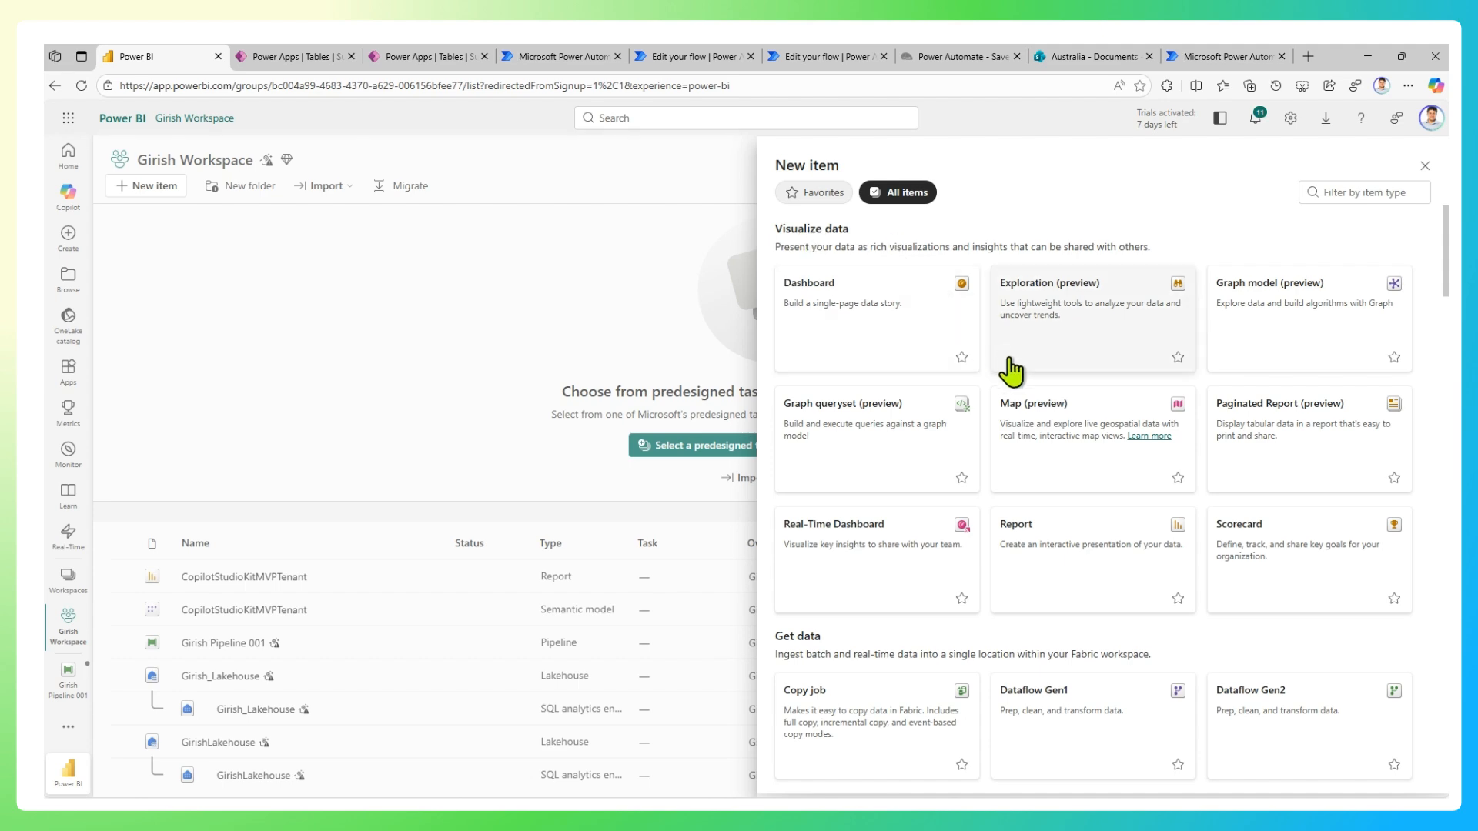
scroll(1013, 374, "down", 2)
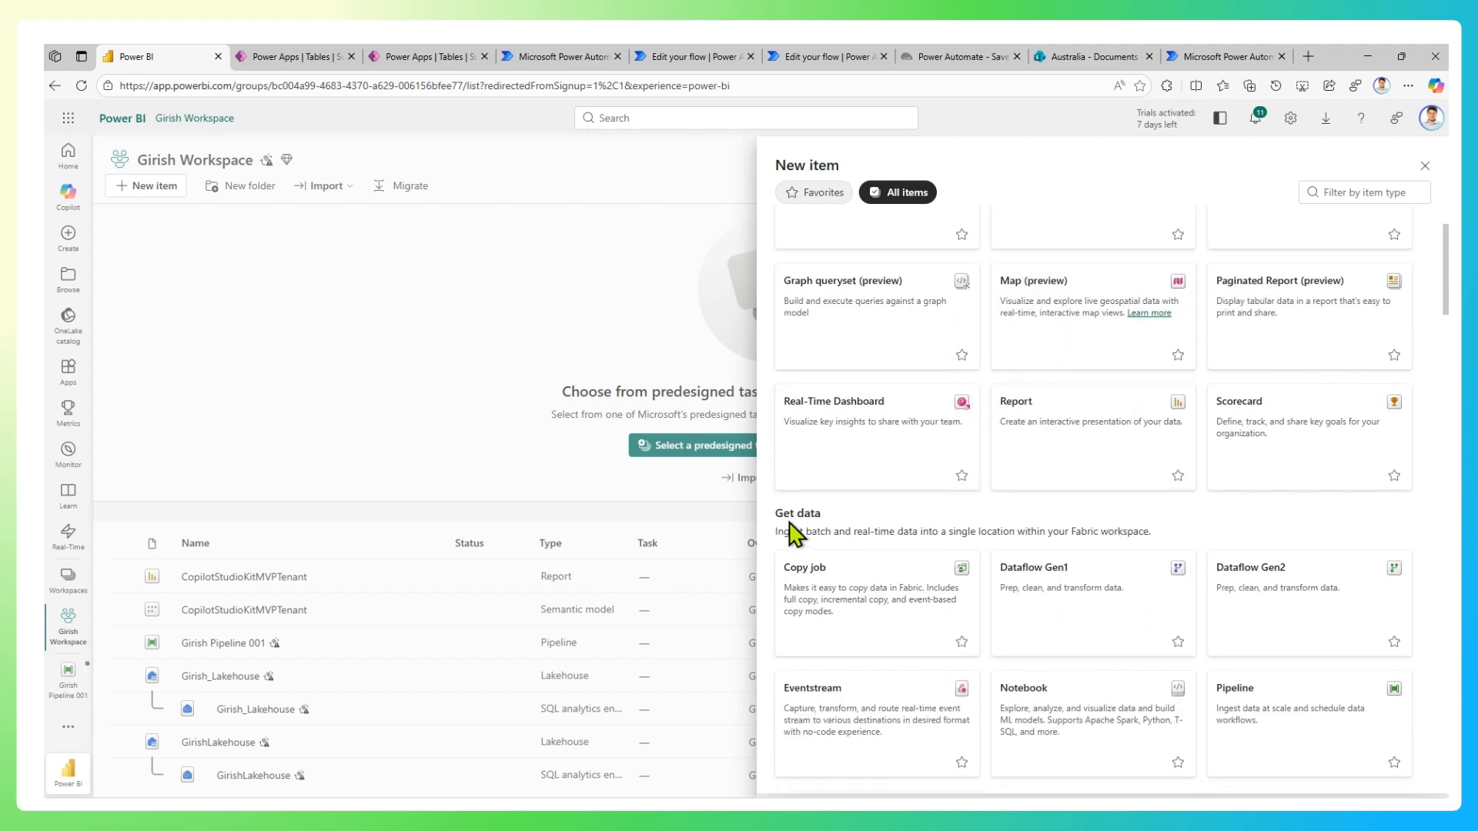
scroll(1189, 643, "down", 6)
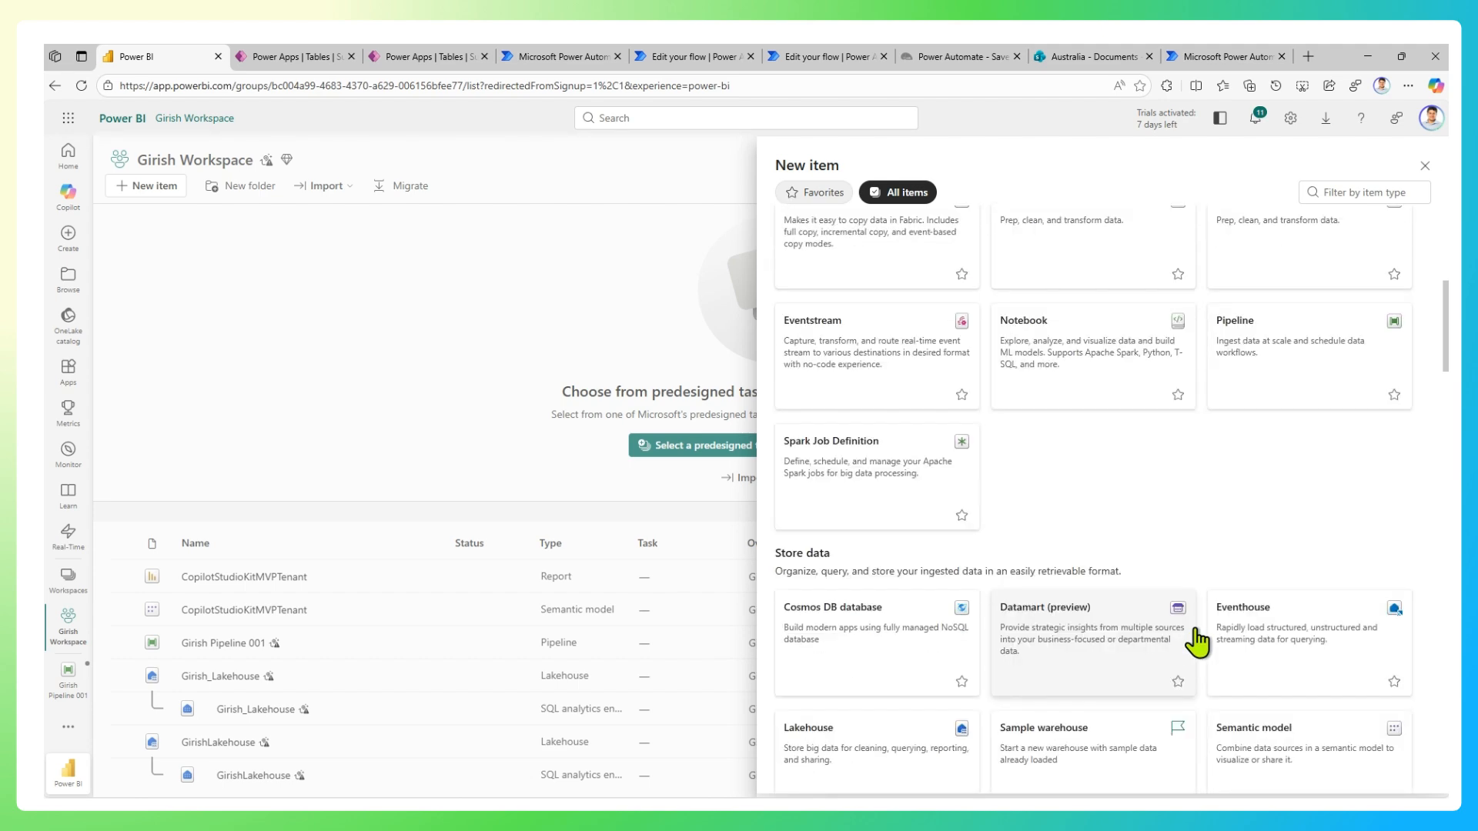
scroll(1203, 637, "up", 2)
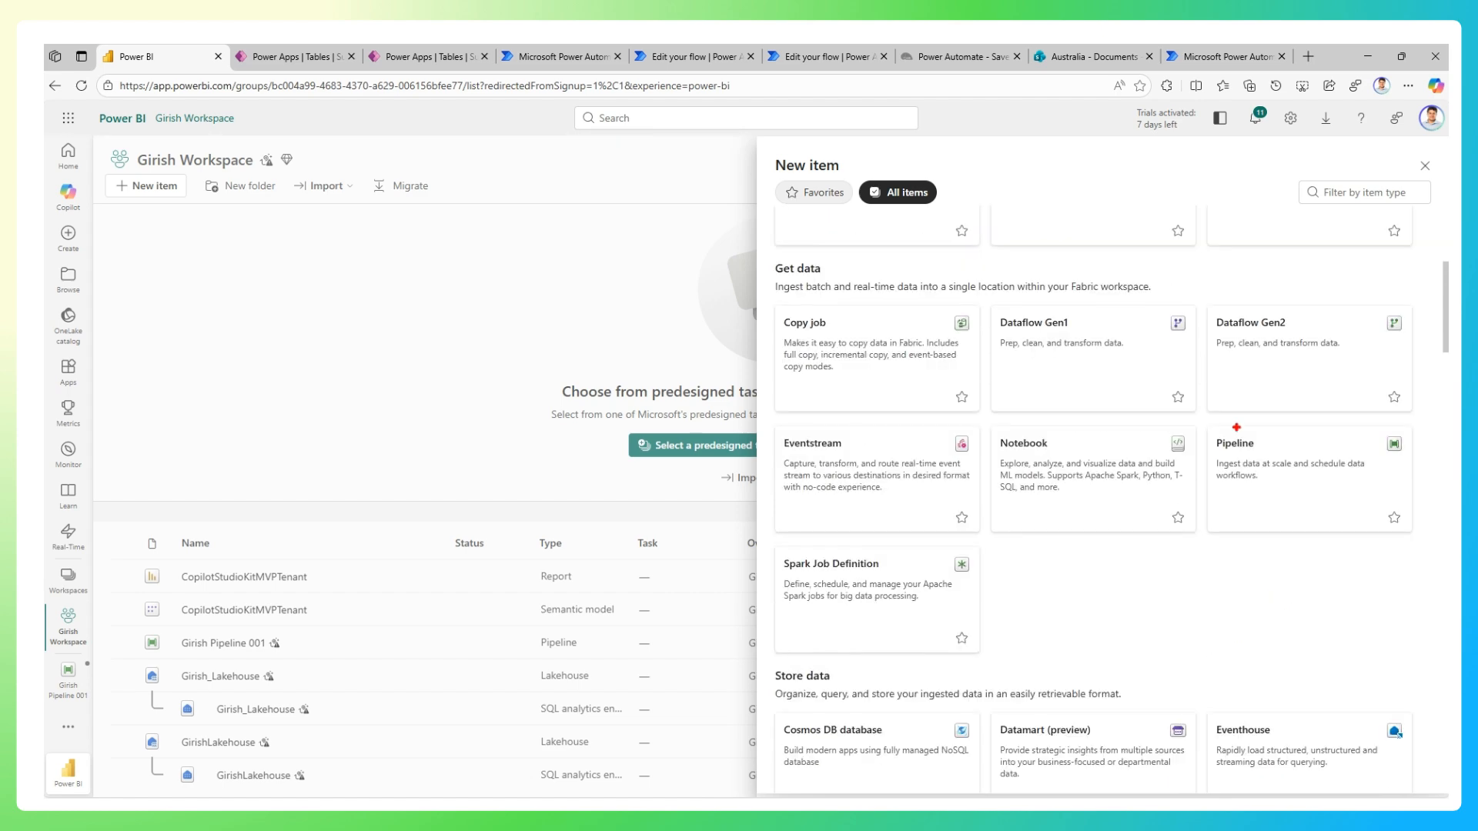
mouse_move(1205, 422)
left_mouse_down()
mouse_move(1368, 529)
mouse_move(1420, 545)
left_mouse_up()
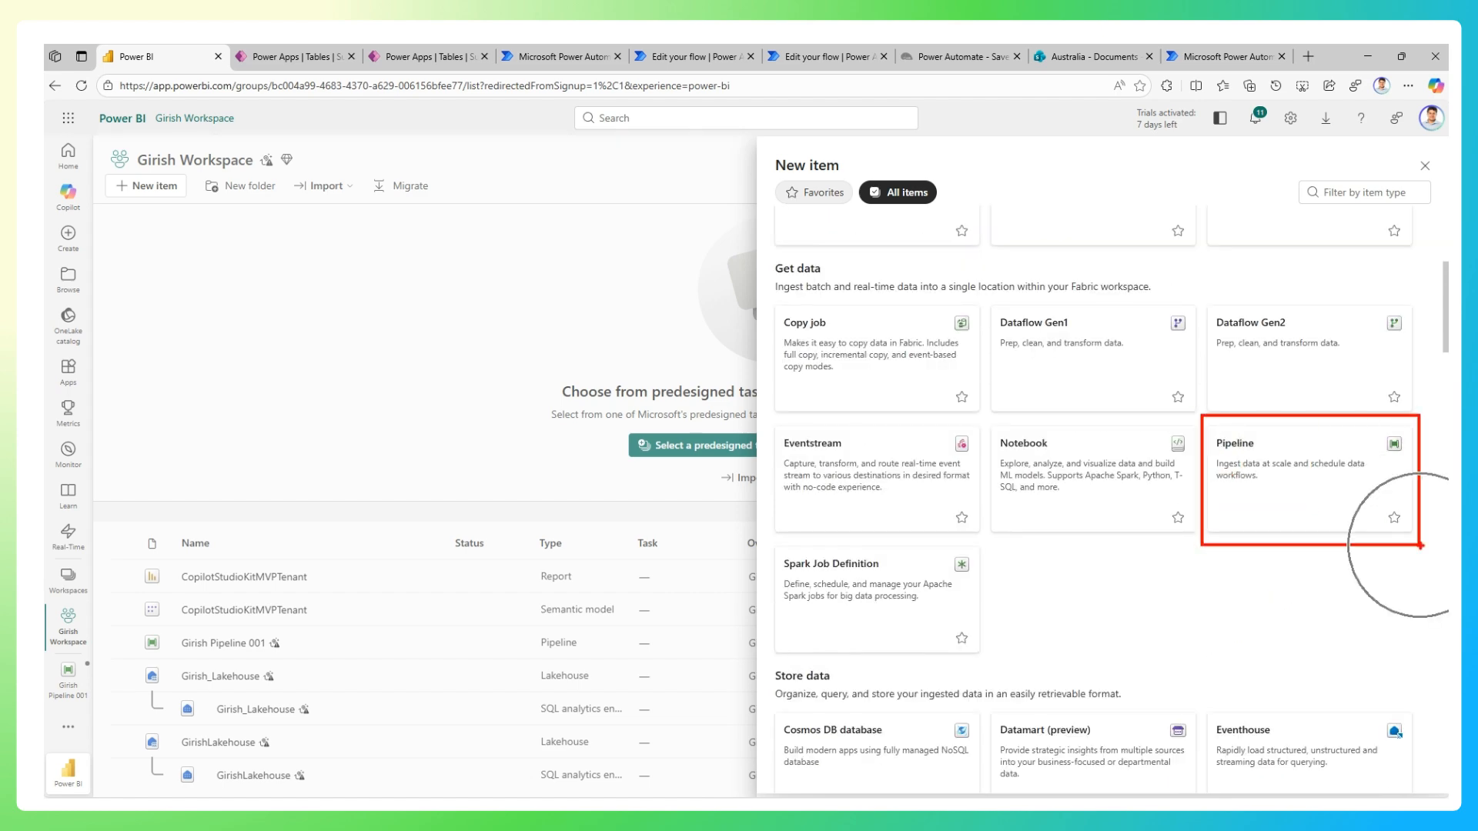
left_click(1394, 518)
scroll(997, 429, "up", 6)
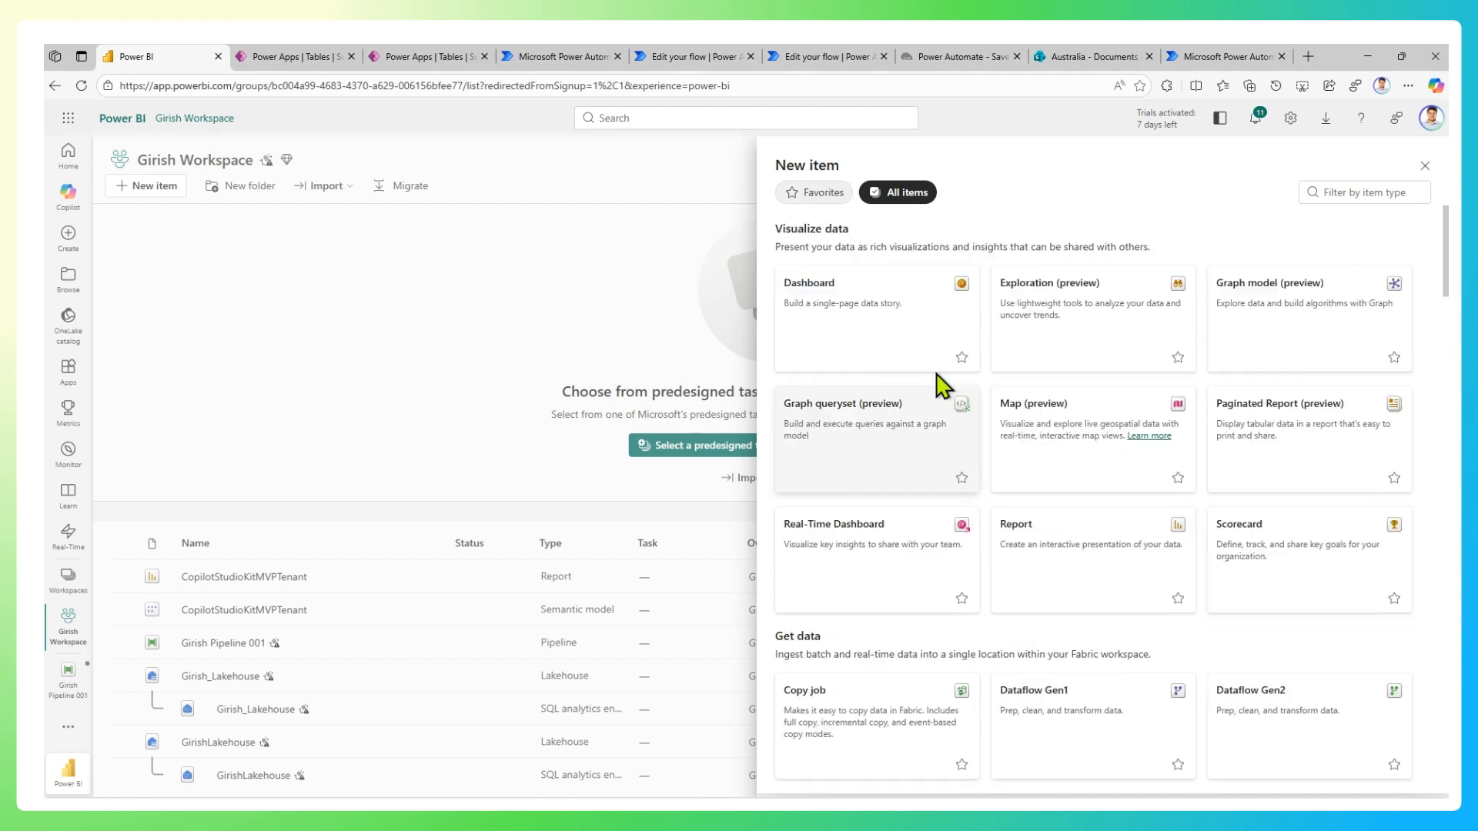
left_click(833, 204)
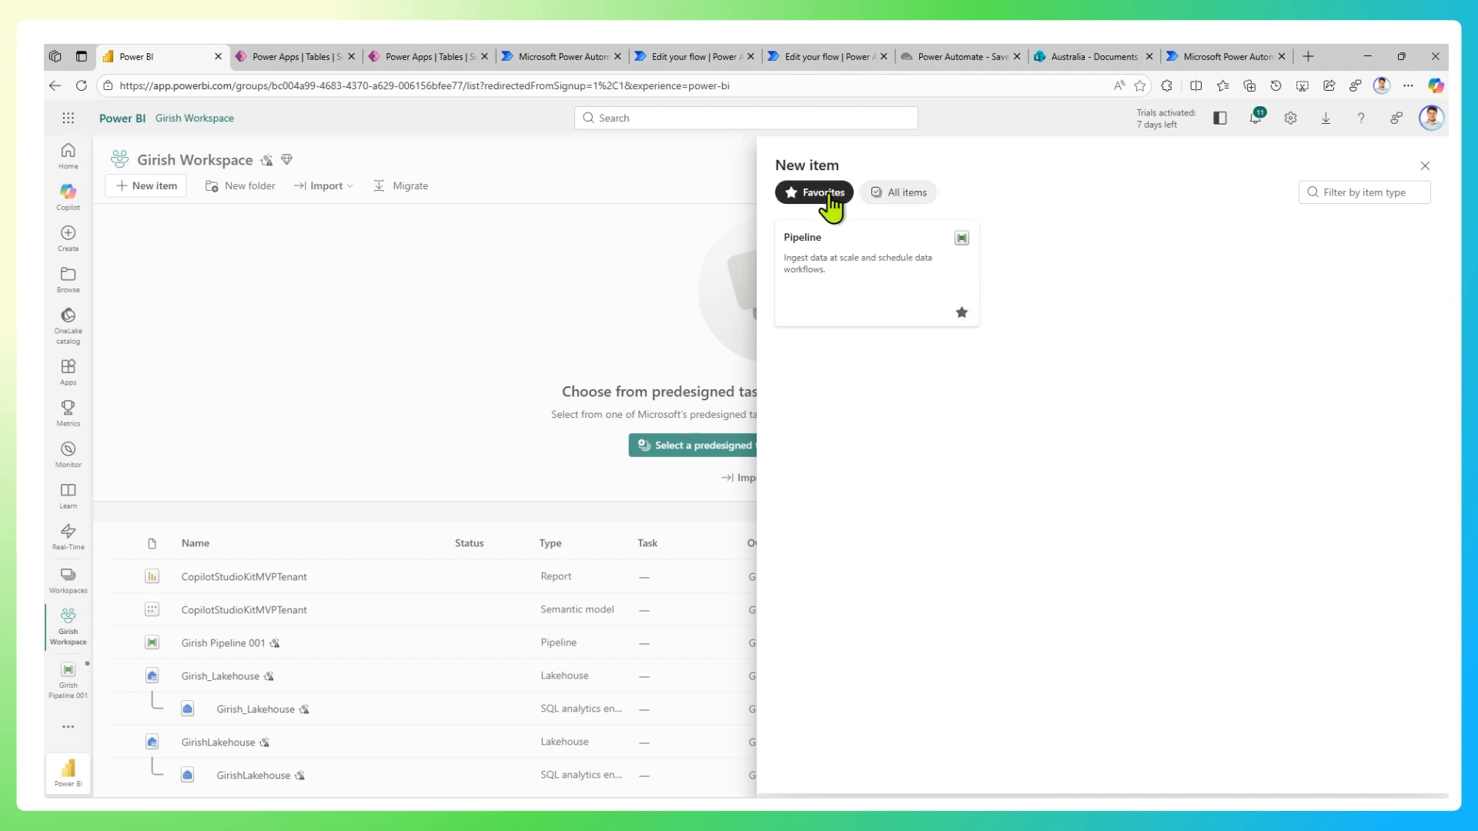
Create a new pipeline named Christmas Pipeline from the favorite Pipeline item type.
left_click(844, 256)
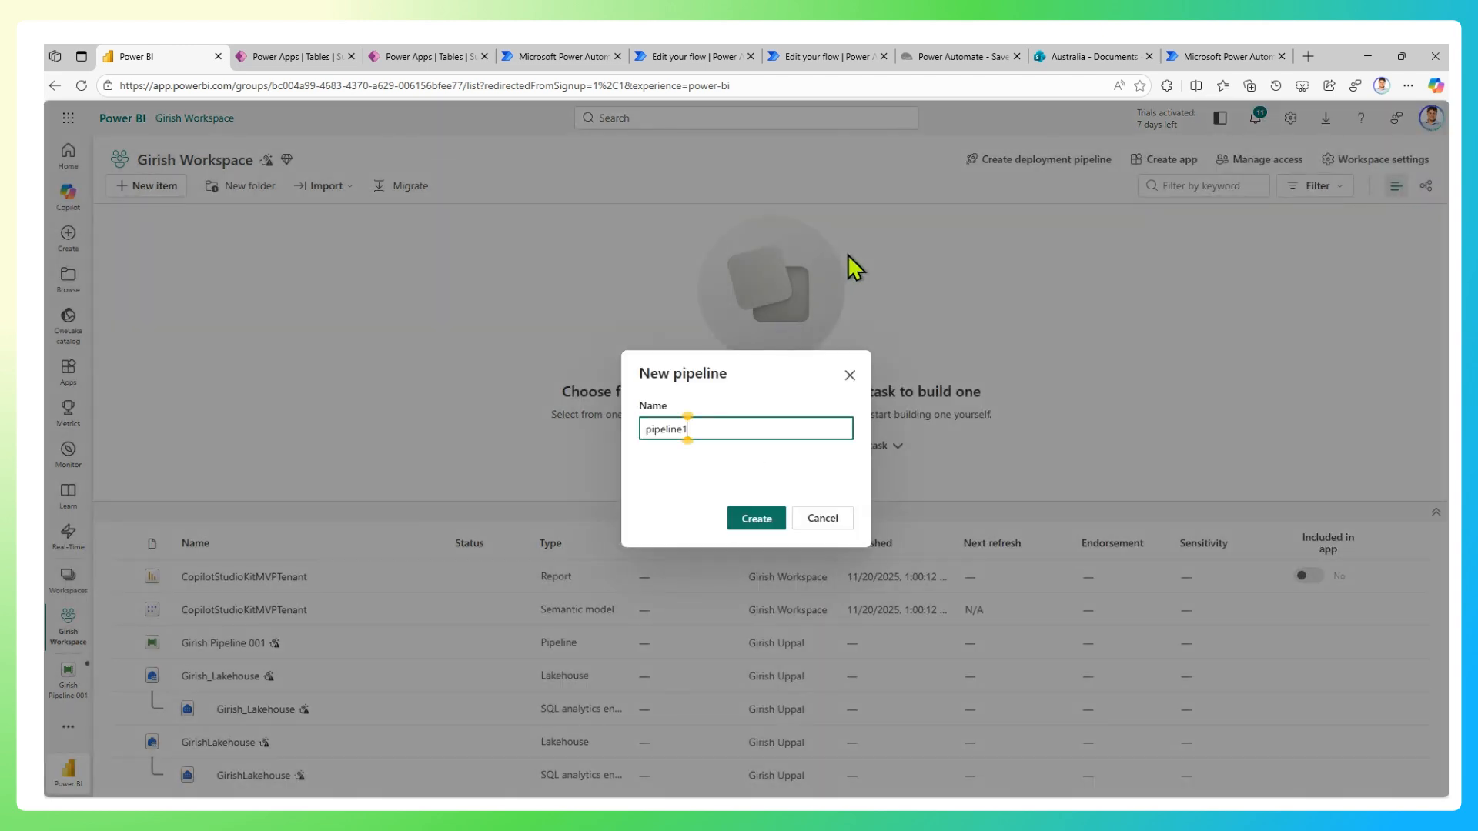
type("Christmas Pipeline")
left_click(773, 520)
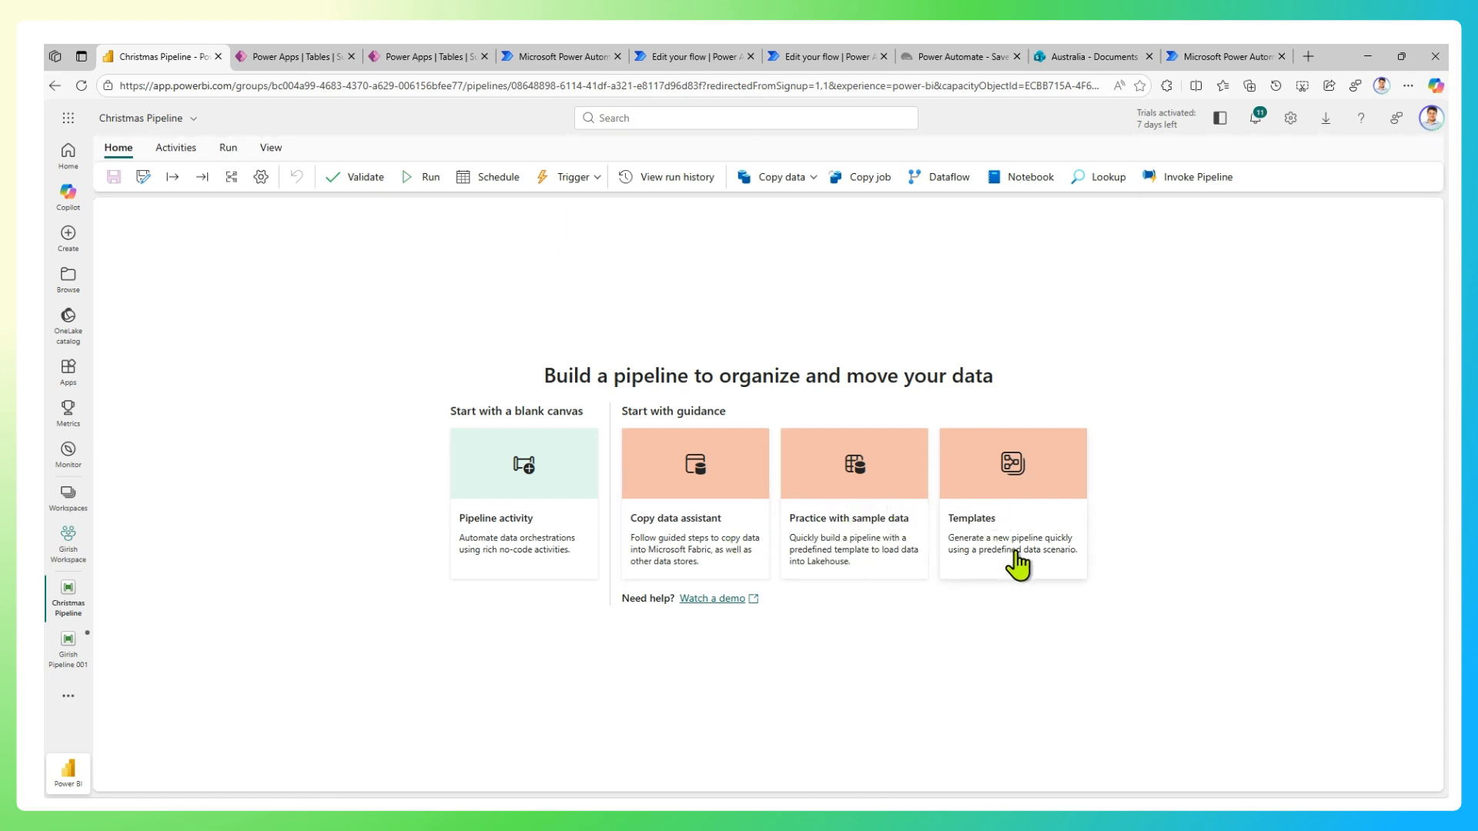
Examine the activity types offered for a blank-canvas pipeline, from Move and transform through Machine Learning.
left_click(522, 535)
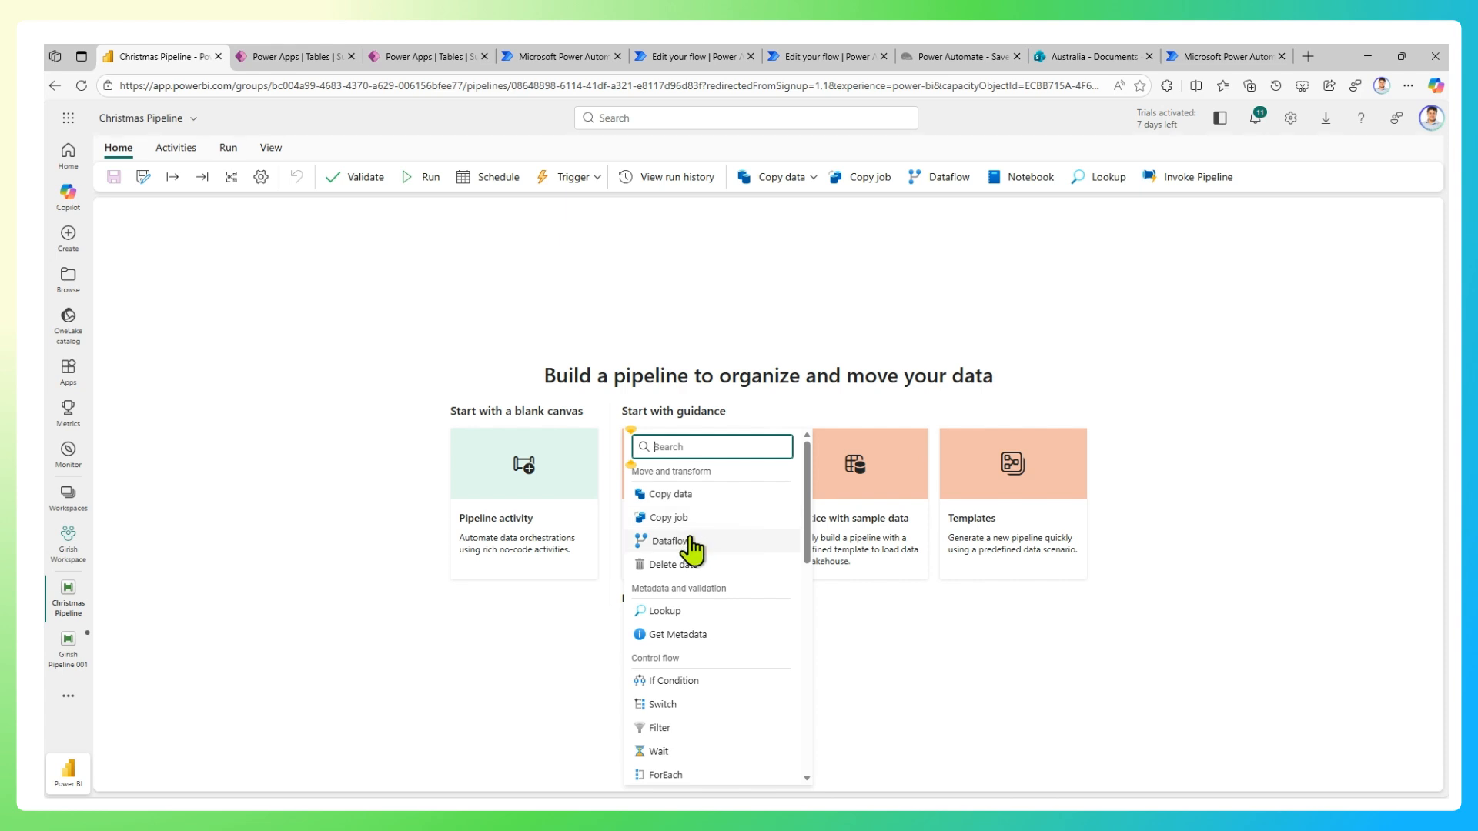
scroll(728, 591, "down", 2)
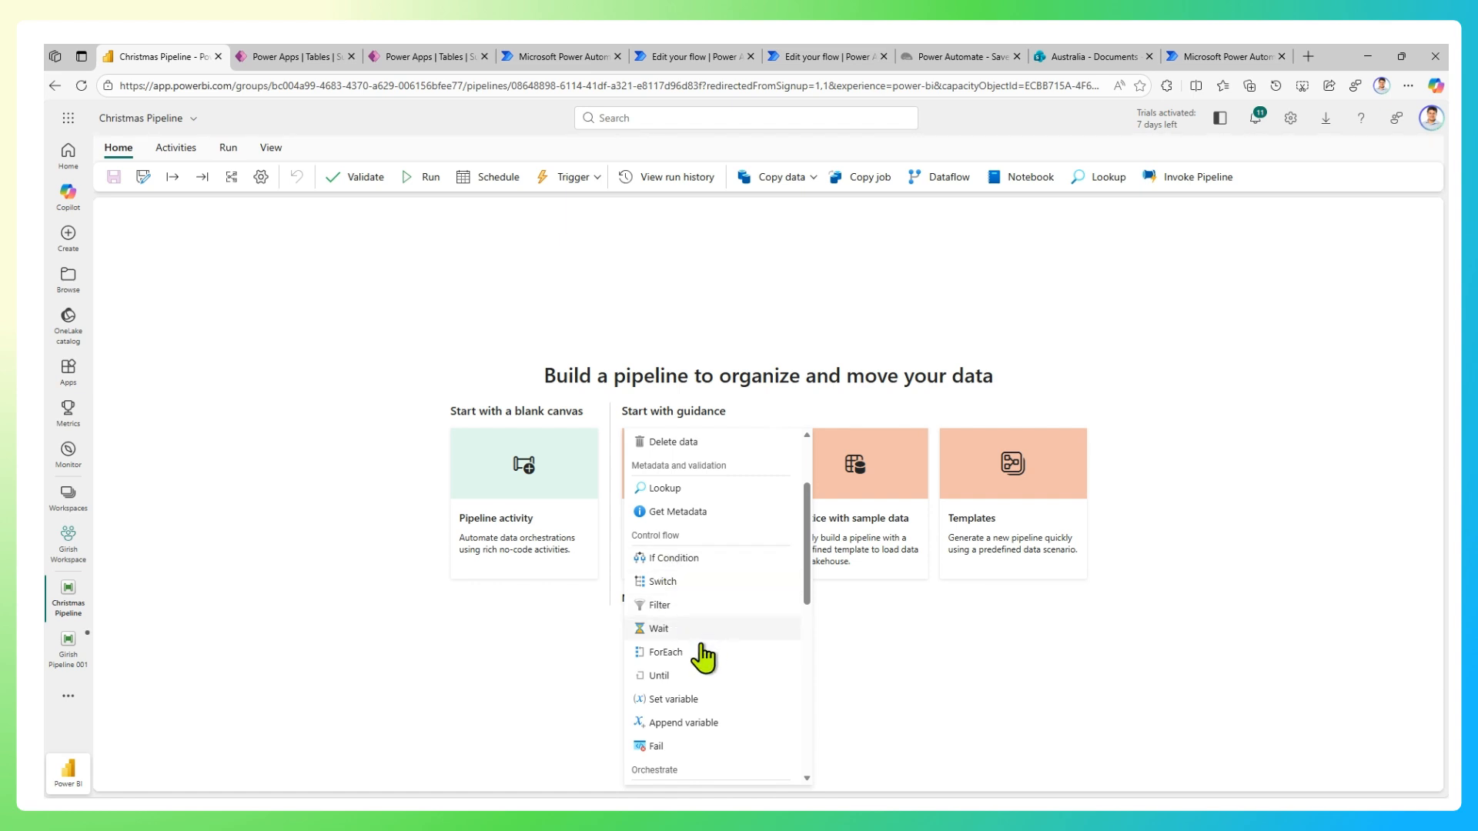
scroll(683, 678, "down", 2)
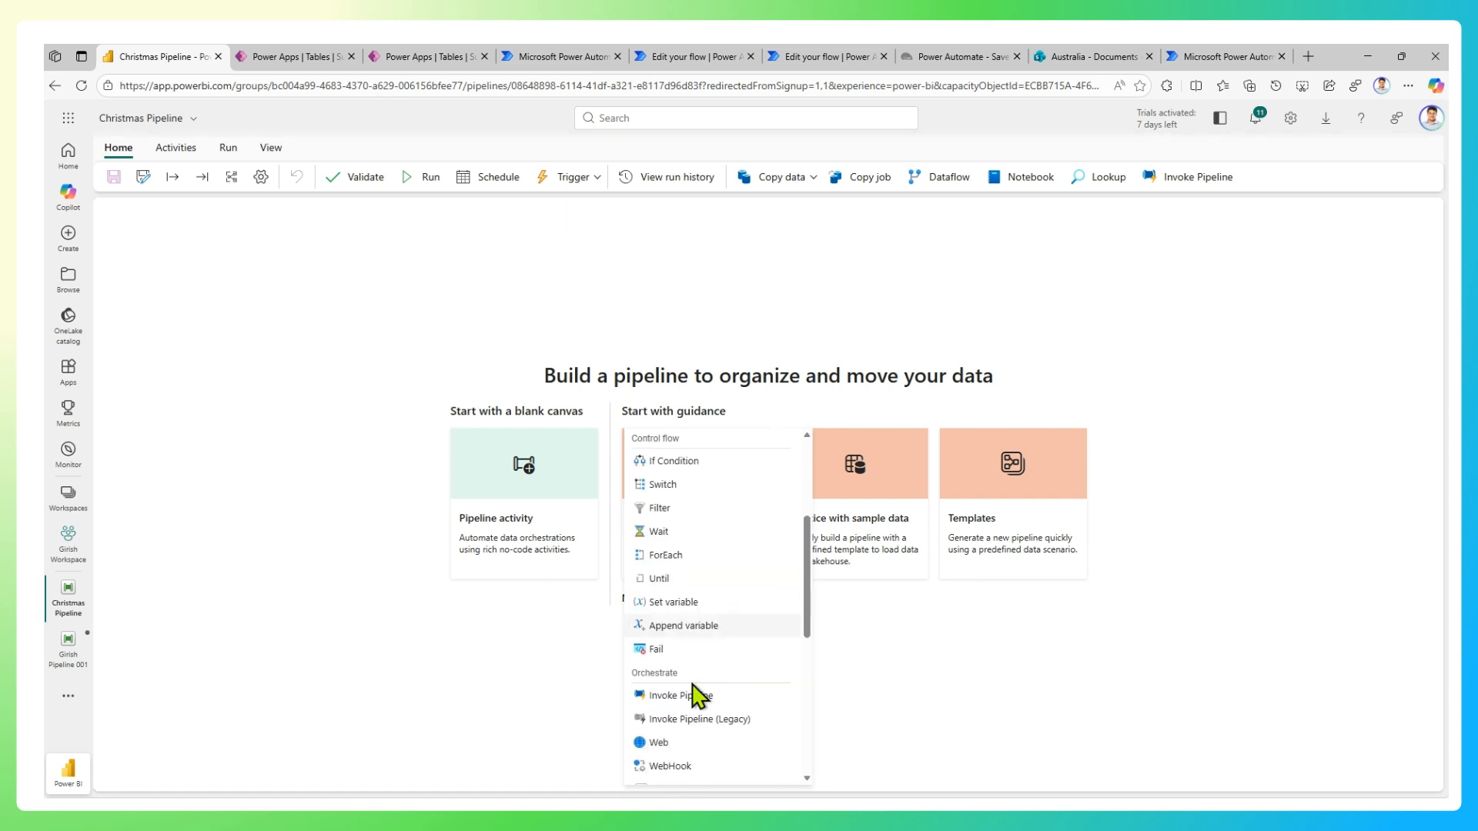
scroll(696, 631, "down", 2)
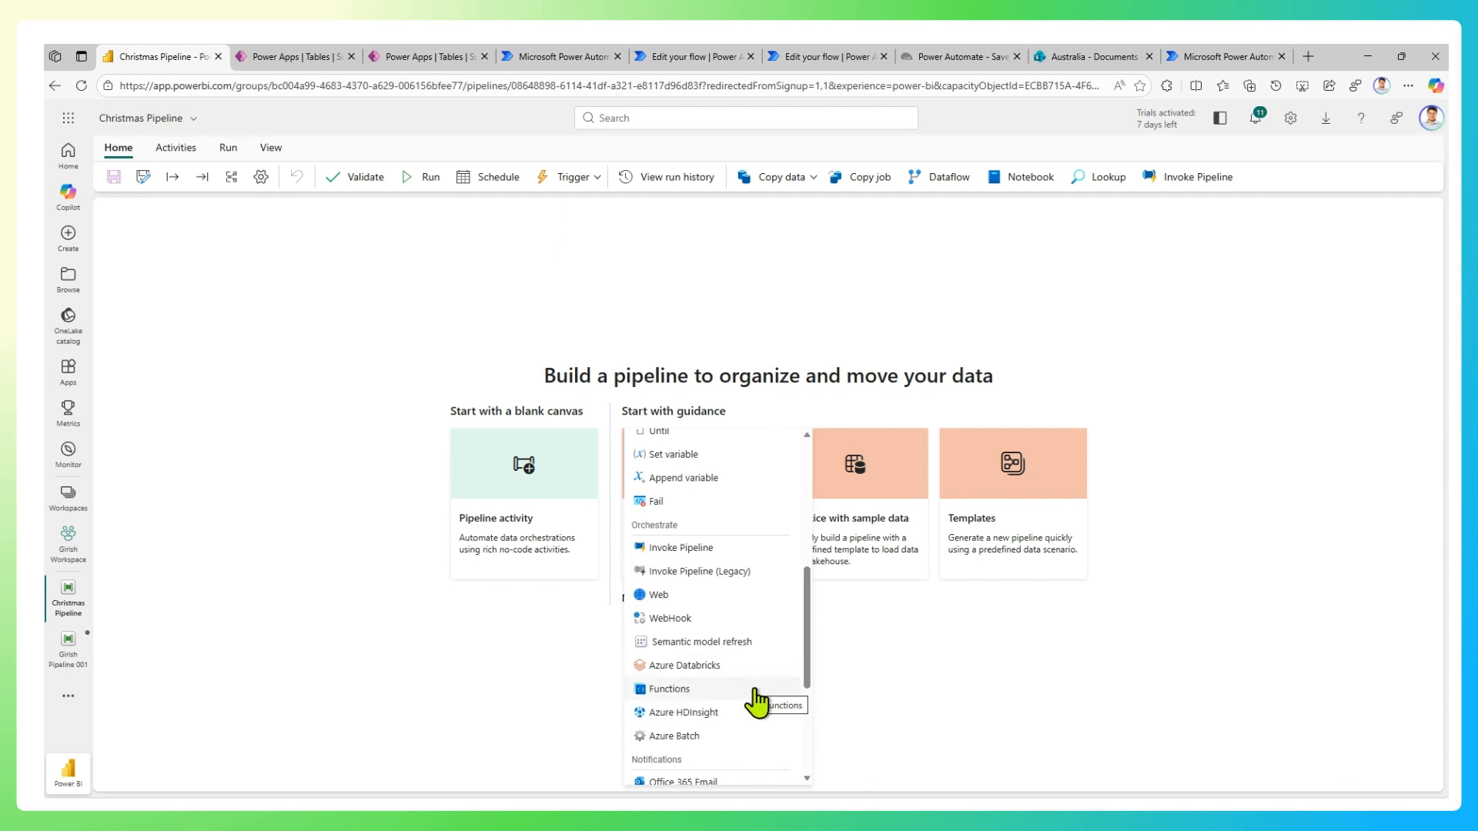
scroll(759, 706, "down", 3)
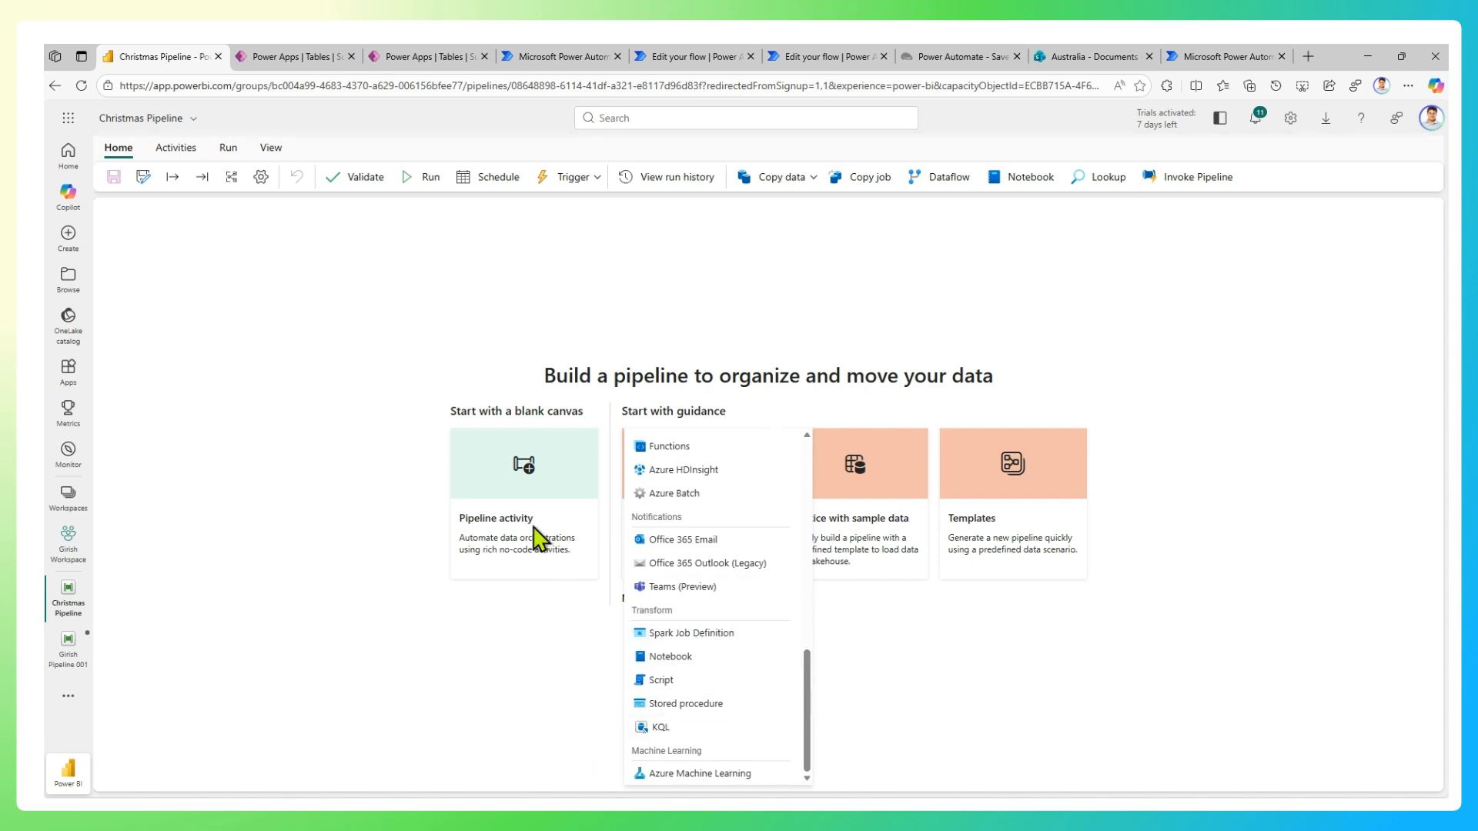
left_click(502, 502)
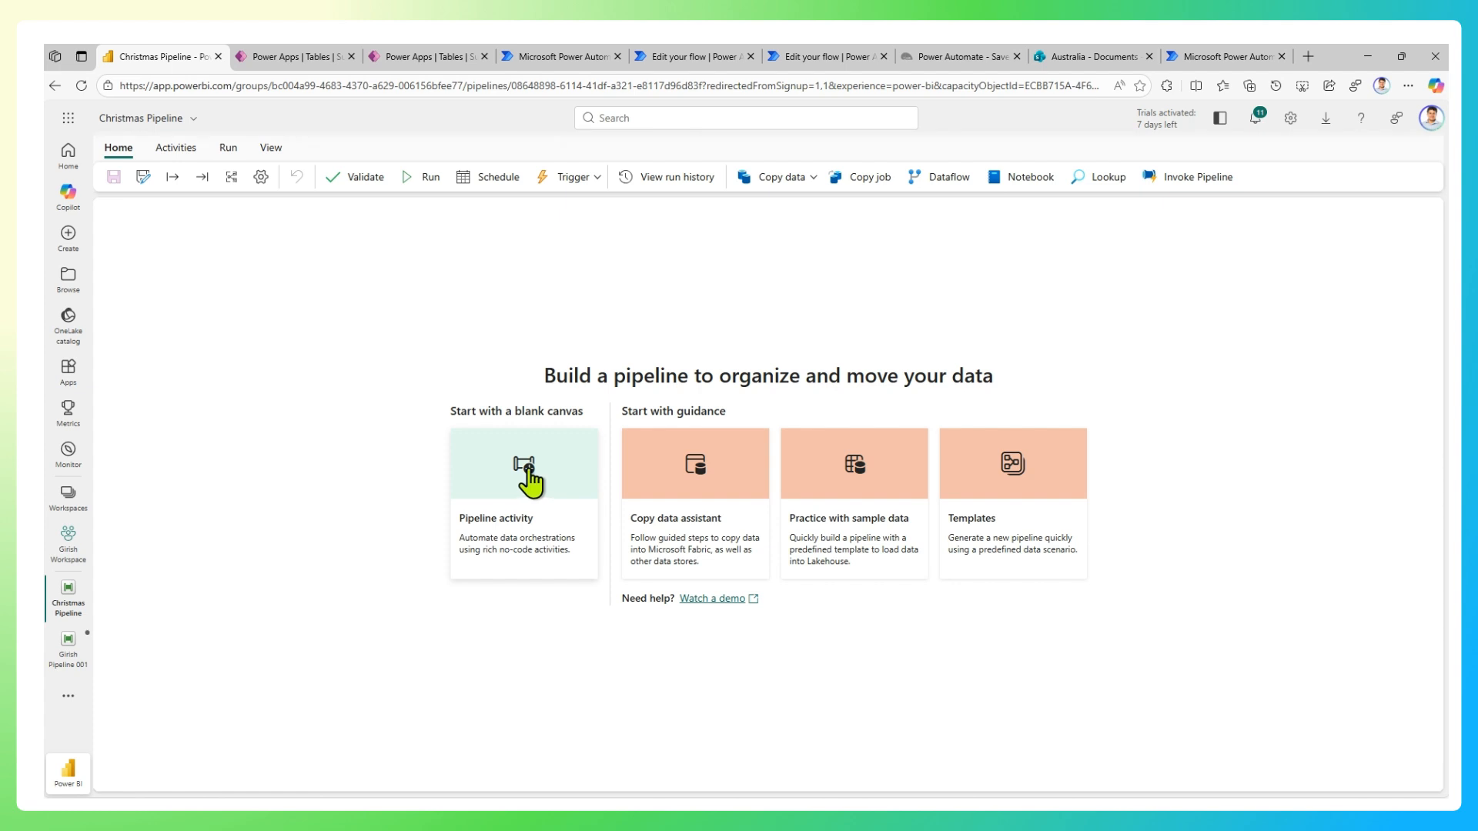
Add a Copy data activity from the blank-canvas pipeline option and delete it from the canvas.
left_click(530, 481)
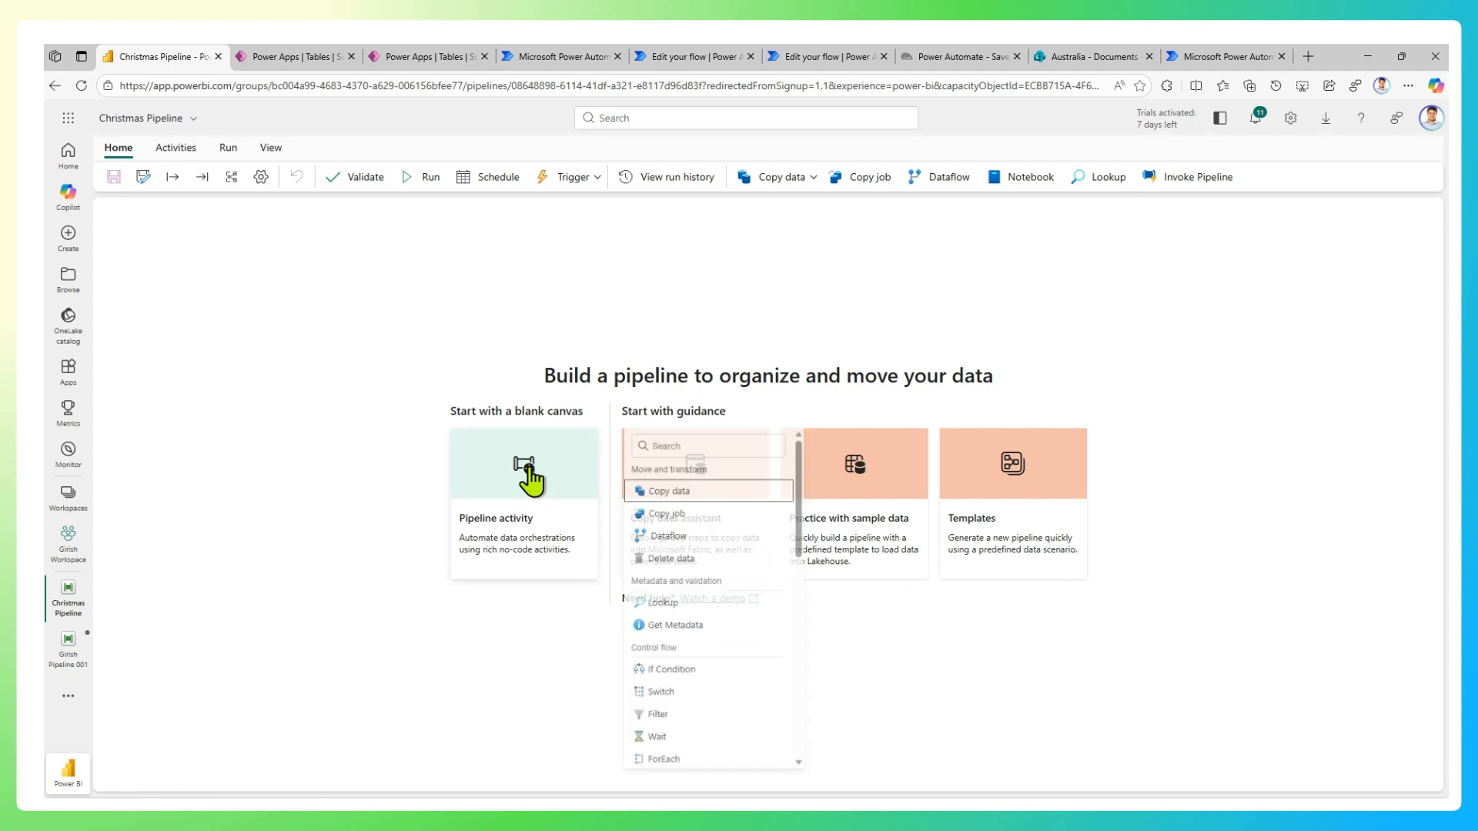
left_click(689, 497)
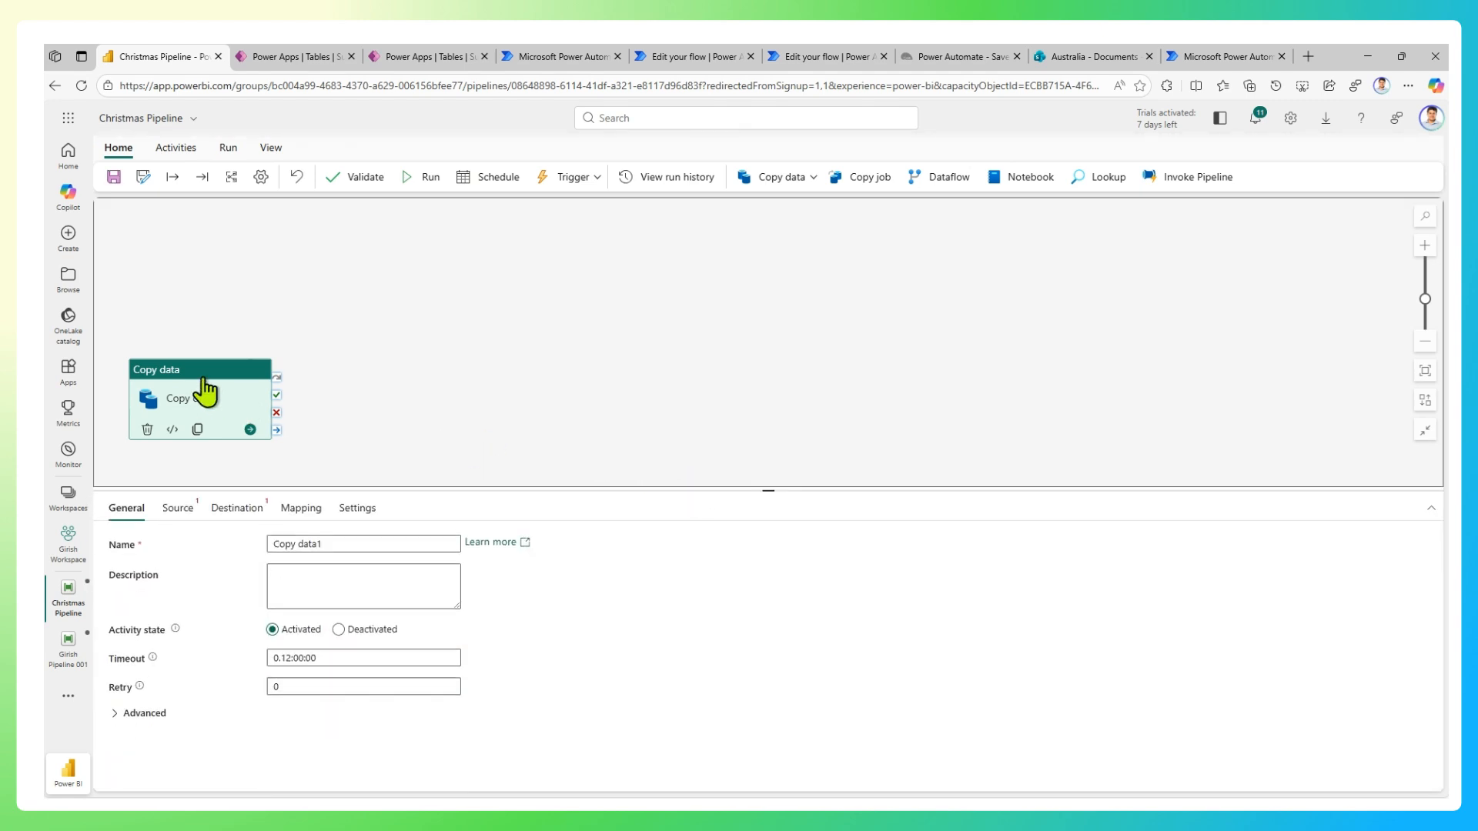
left_click_drag(210, 370, 298, 265)
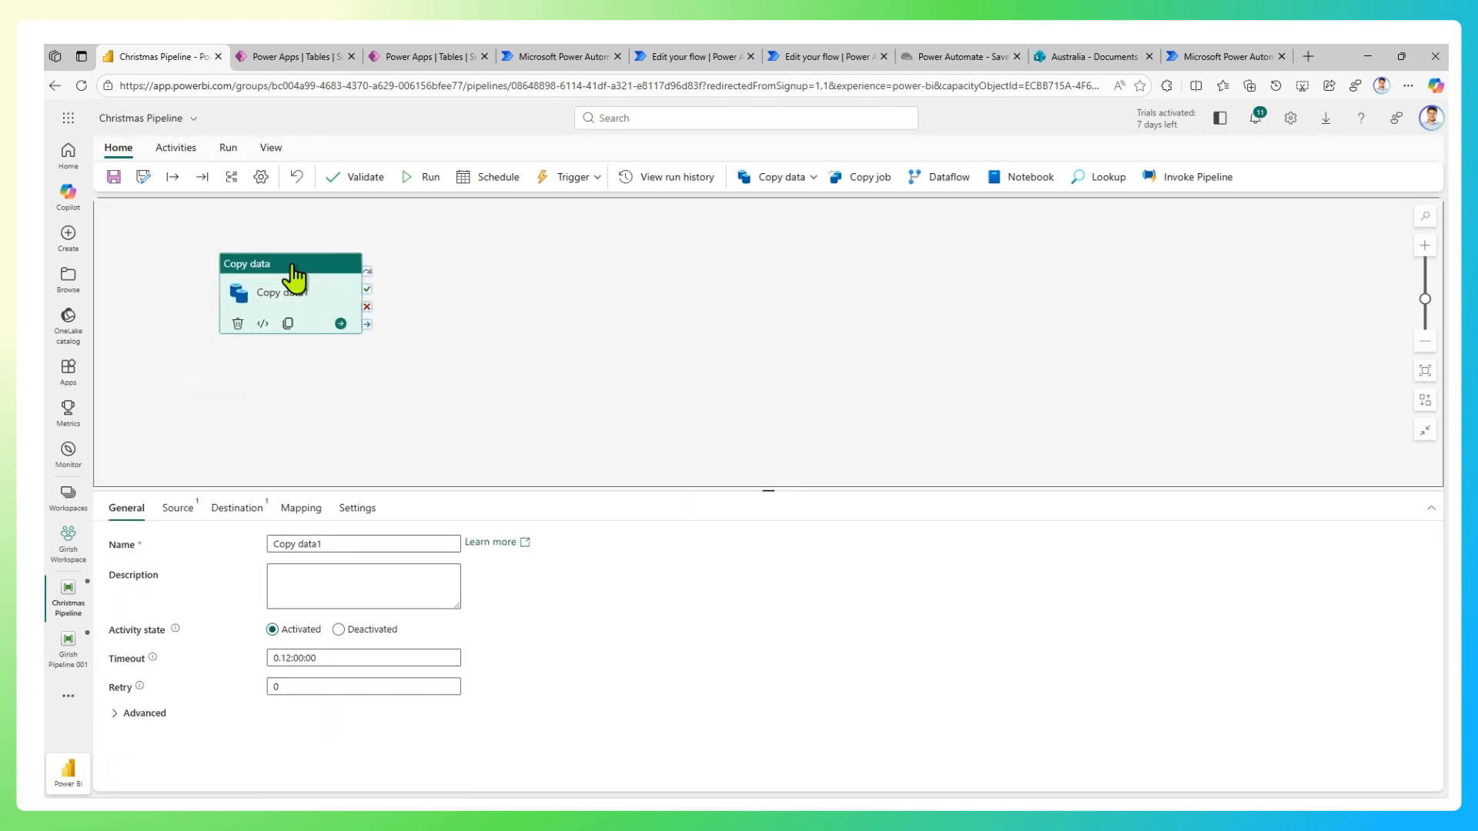
left_click(237, 323)
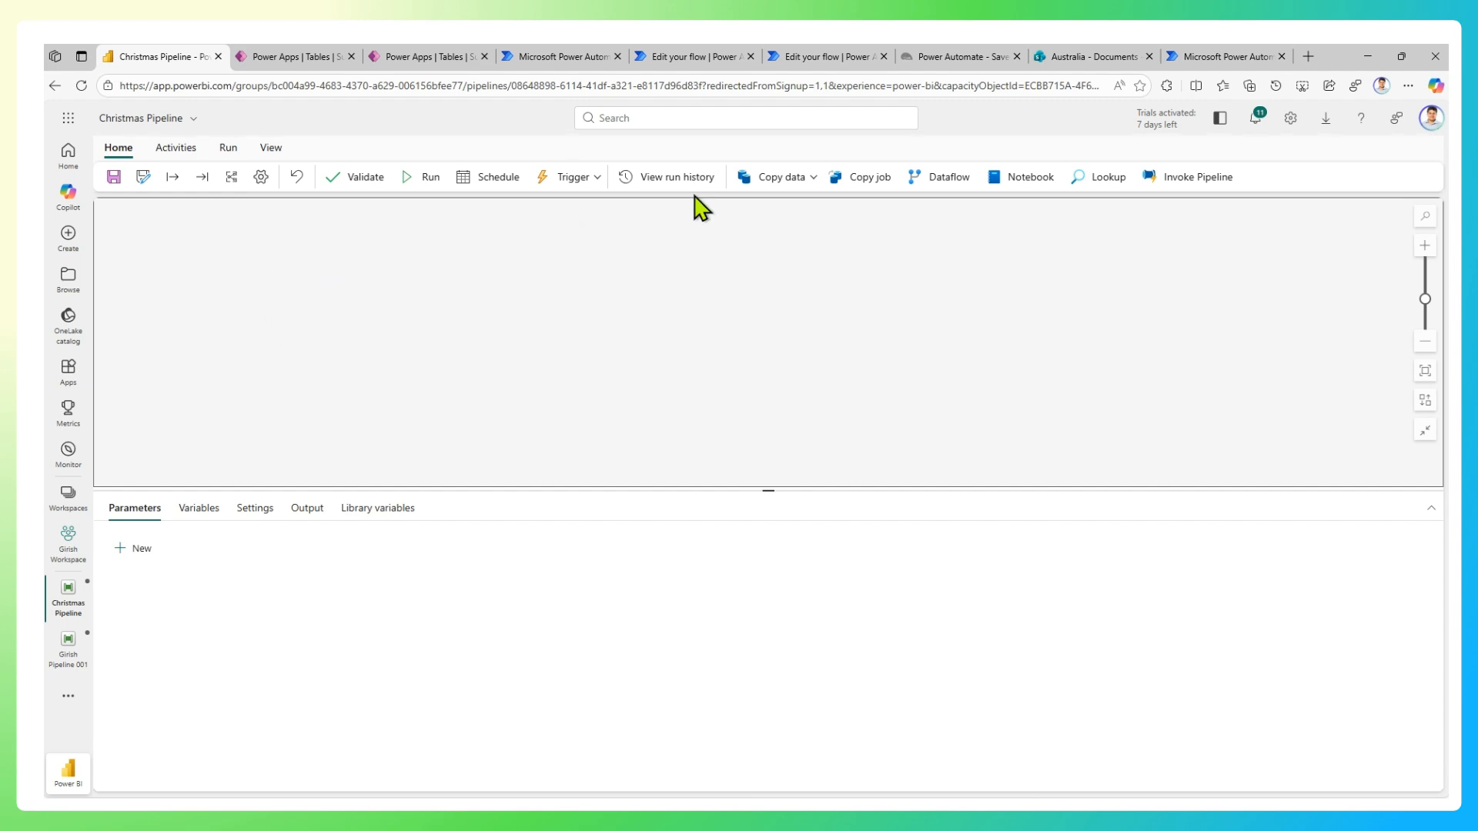
Add a Copy data activity to the pipeline canvas and view its JSON source code.
left_click(814, 181)
left_click(793, 210)
left_click_drag(162, 304, 258, 281)
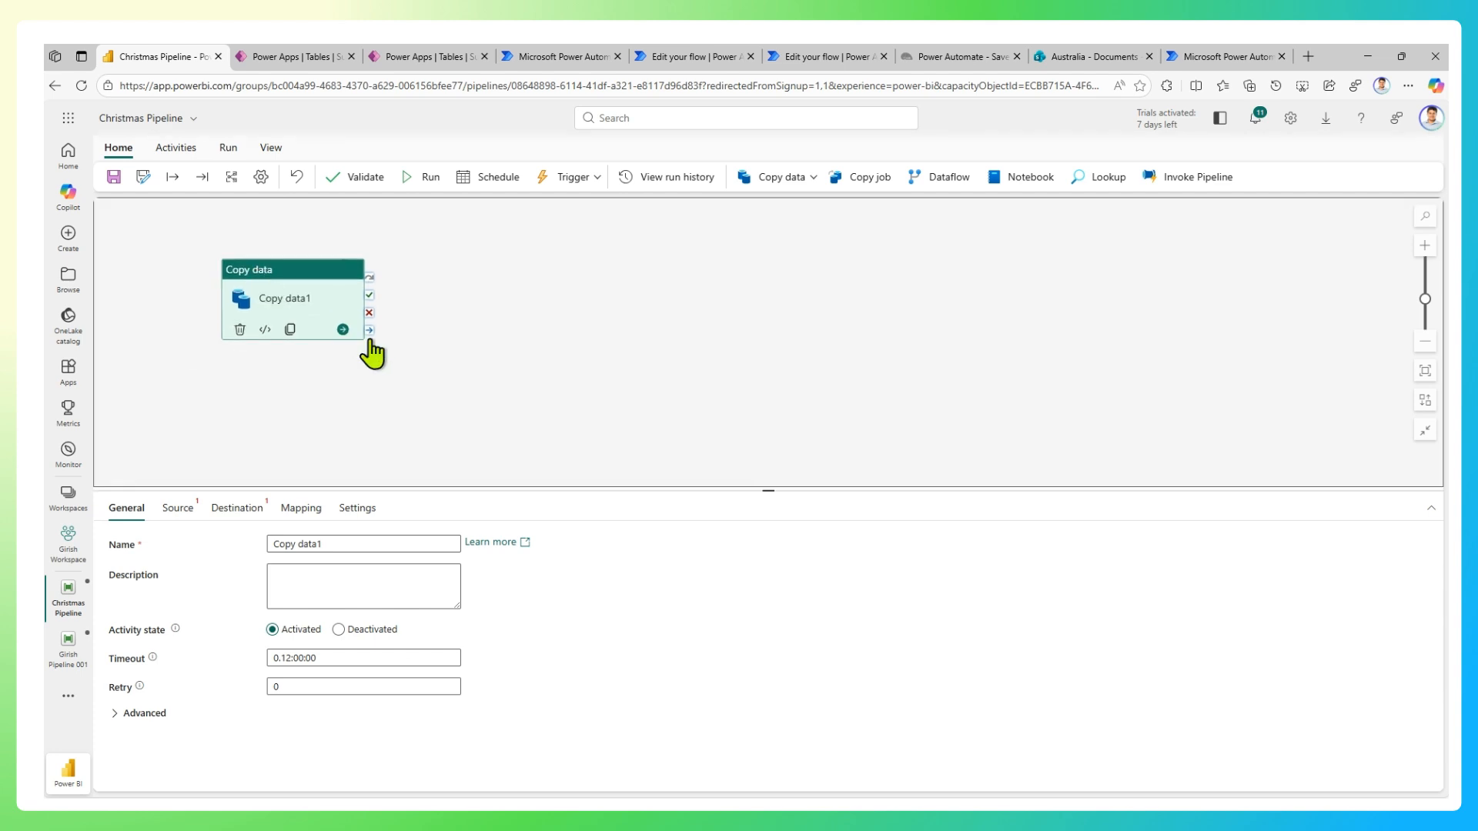
left_click(265, 329)
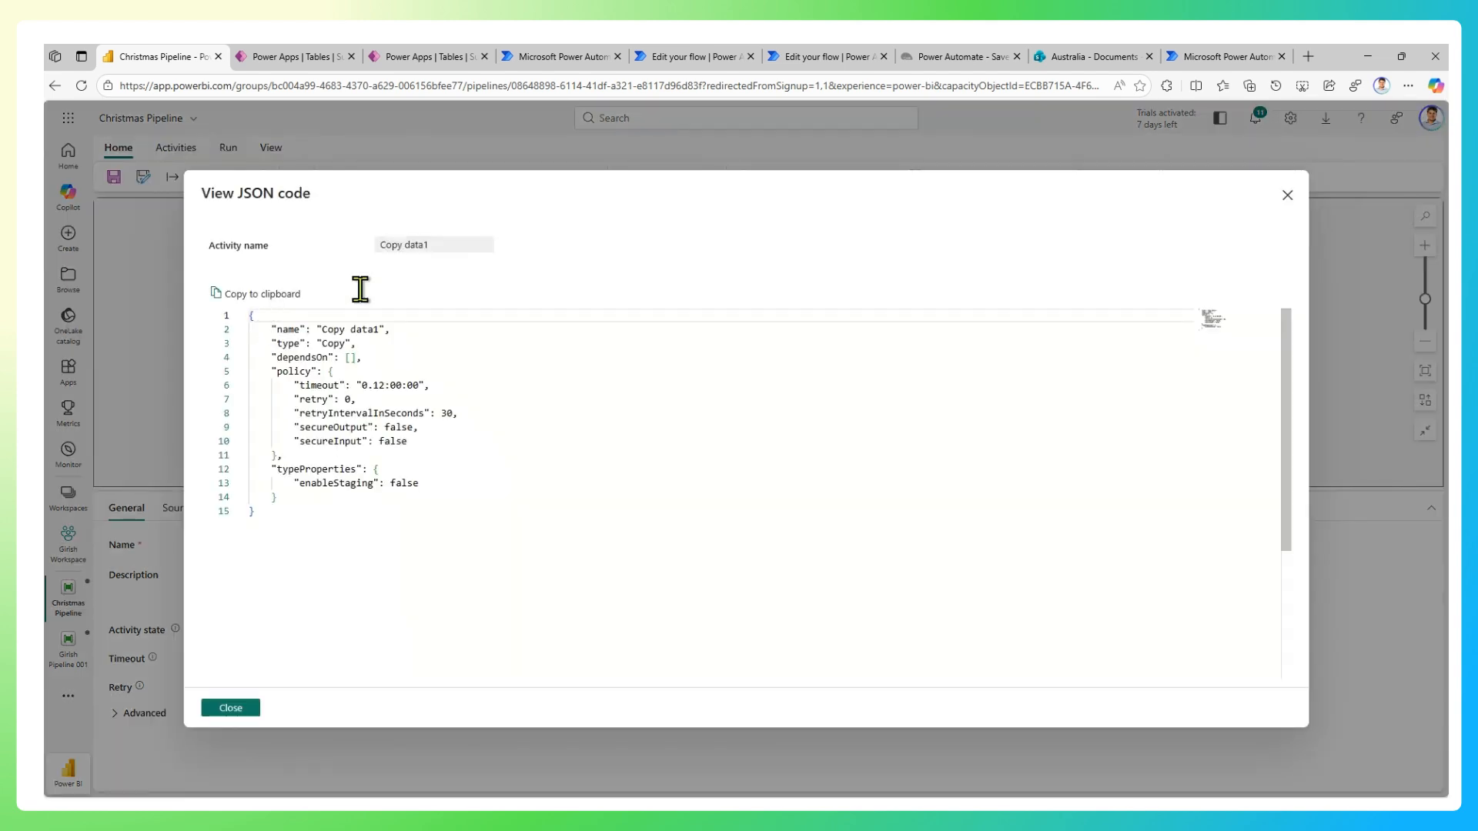
left_click(1286, 197)
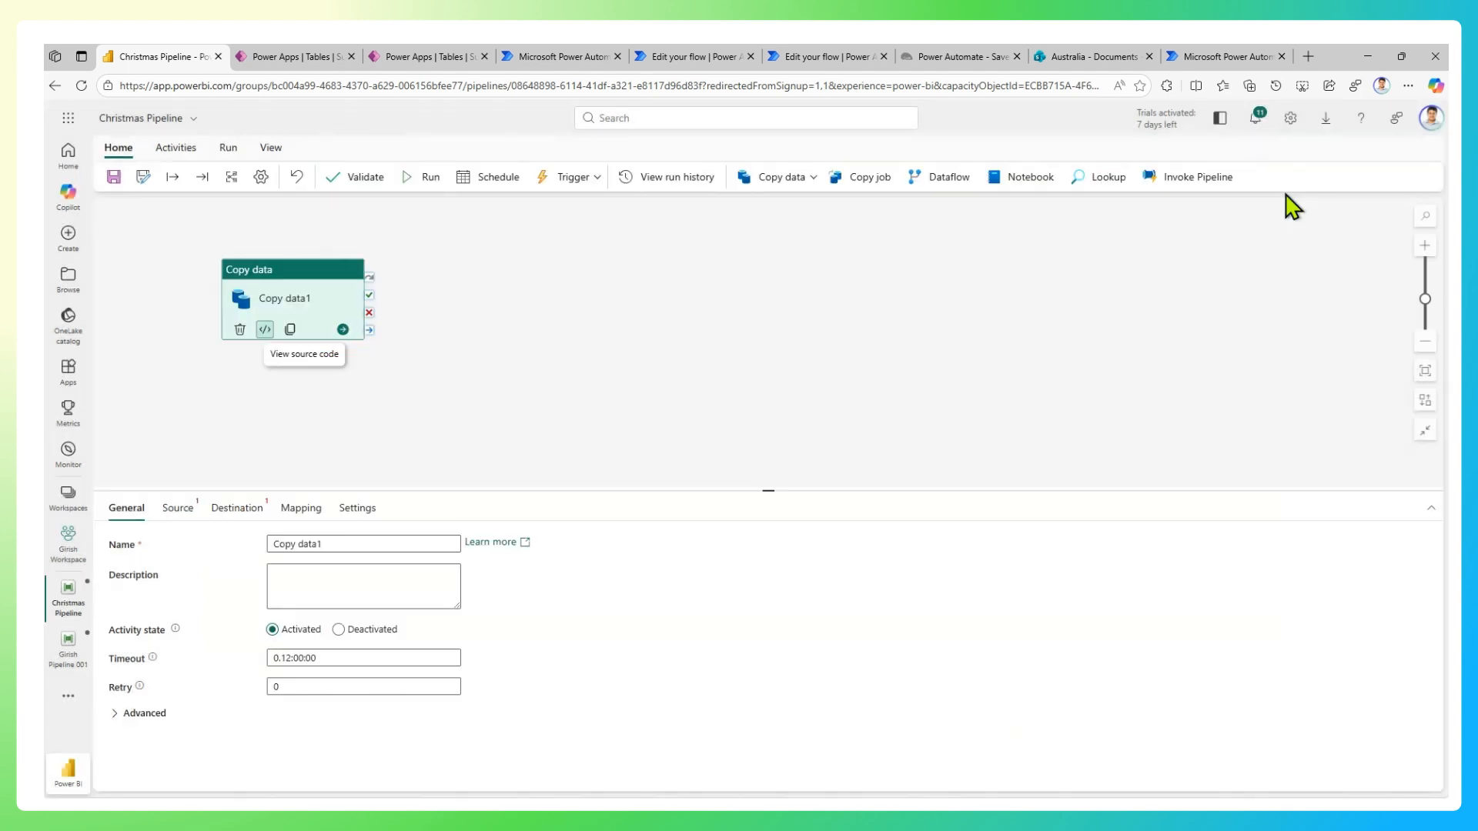
Clone the Copy data activity, clone that copy as well, and spread the three activities across the canvas.
left_click(290, 330)
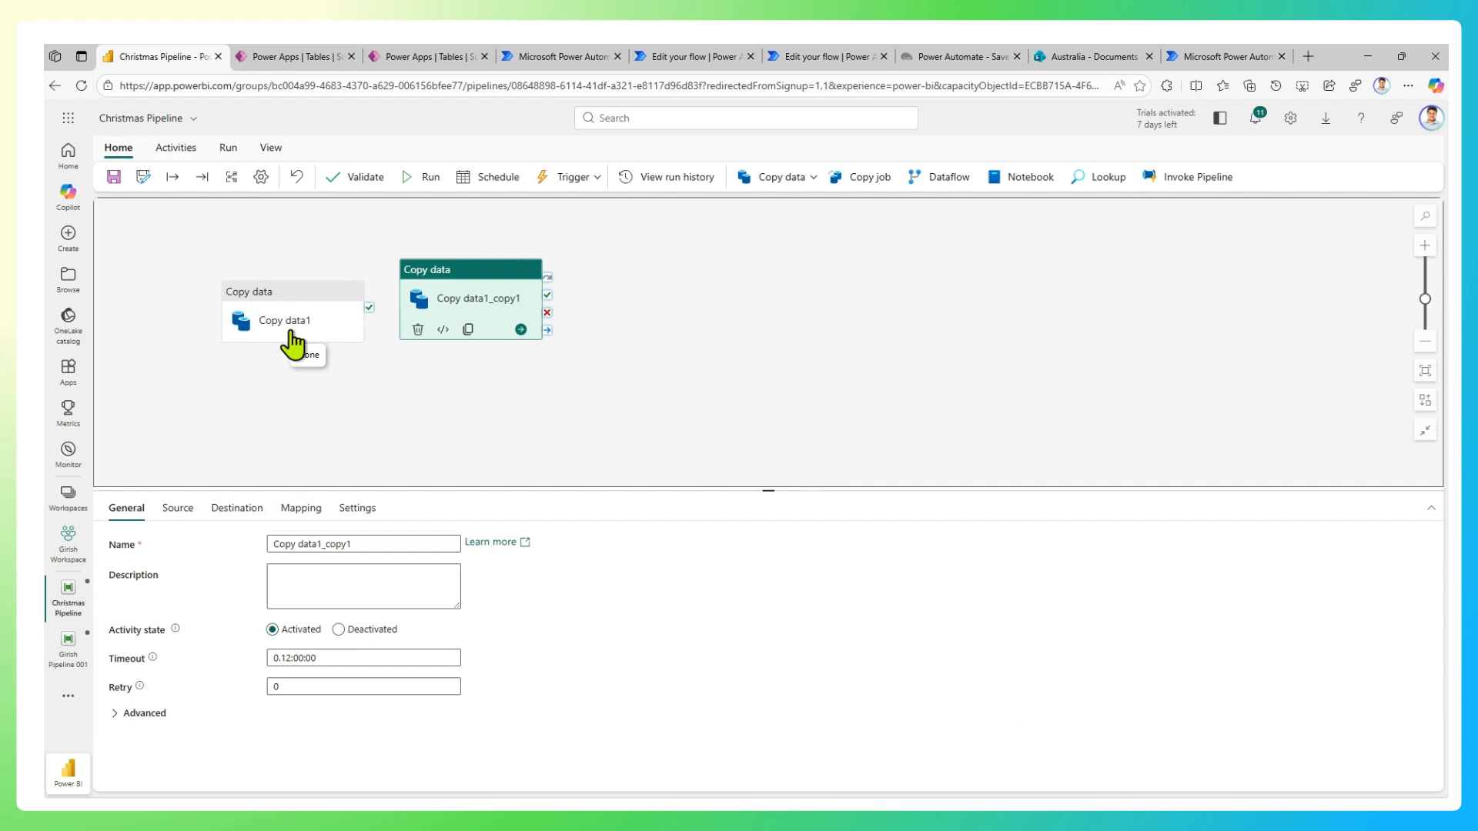
left_click(468, 330)
left_click_drag(623, 281, 762, 292)
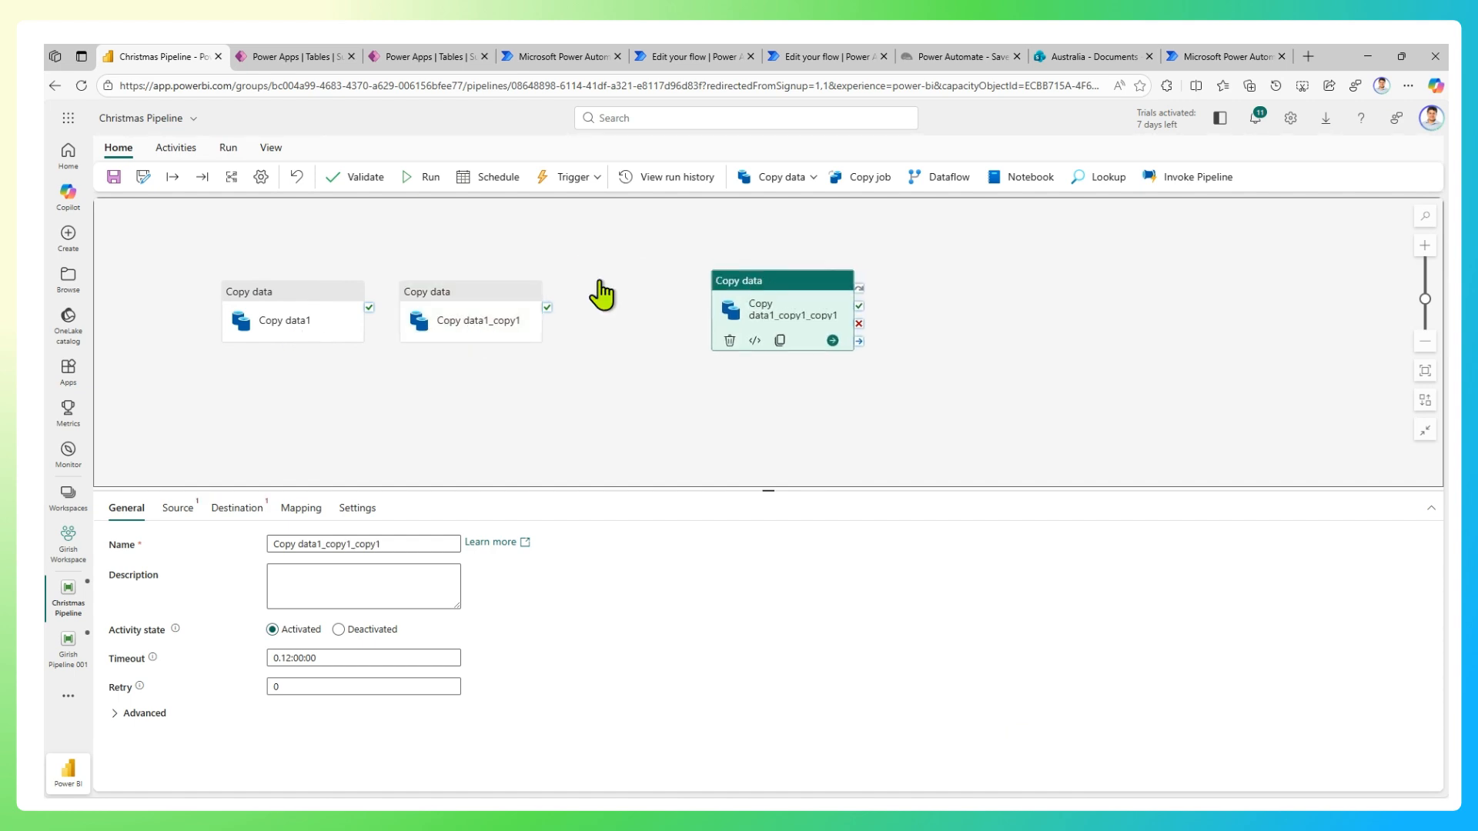
left_click_drag(511, 289, 574, 264)
left_click_drag(291, 298, 243, 274)
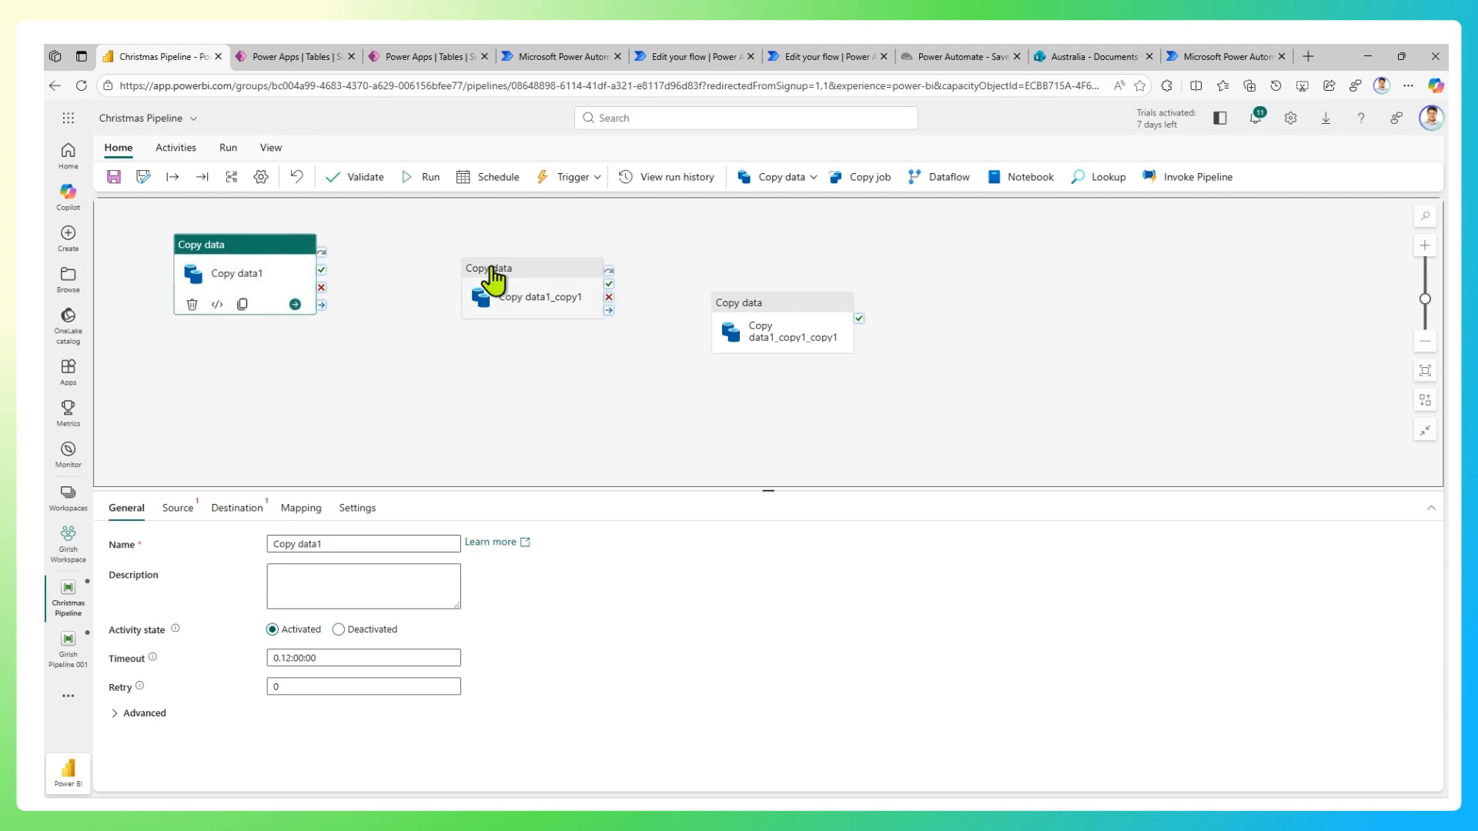
left_click_drag(485, 277, 505, 290)
left_click_drag(742, 316, 786, 285)
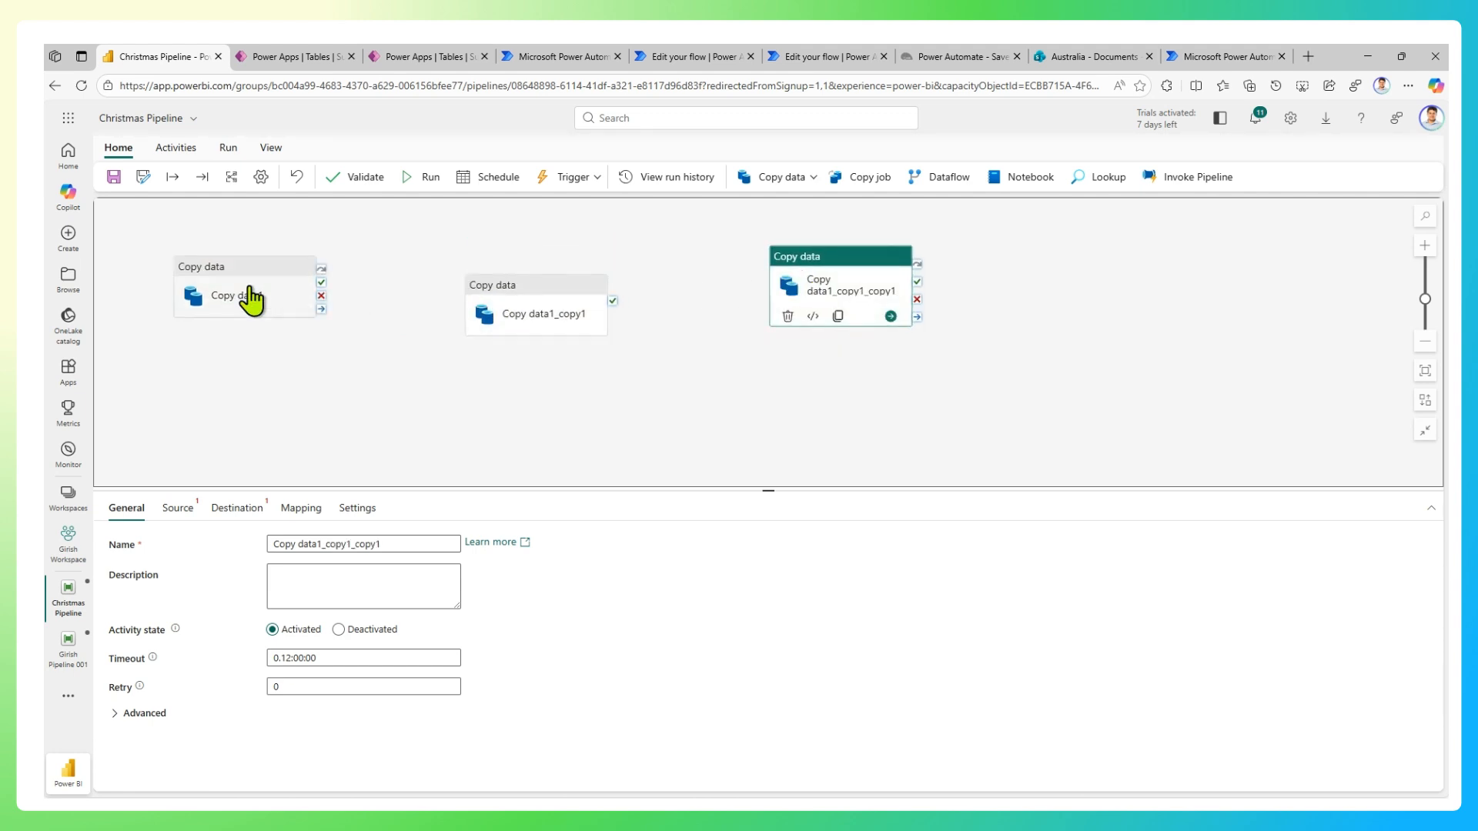
Add a Copy data activity that follows the original Copy data activity, and spread the activities apart on the canvas.
left_click_drag(252, 300, 241, 278)
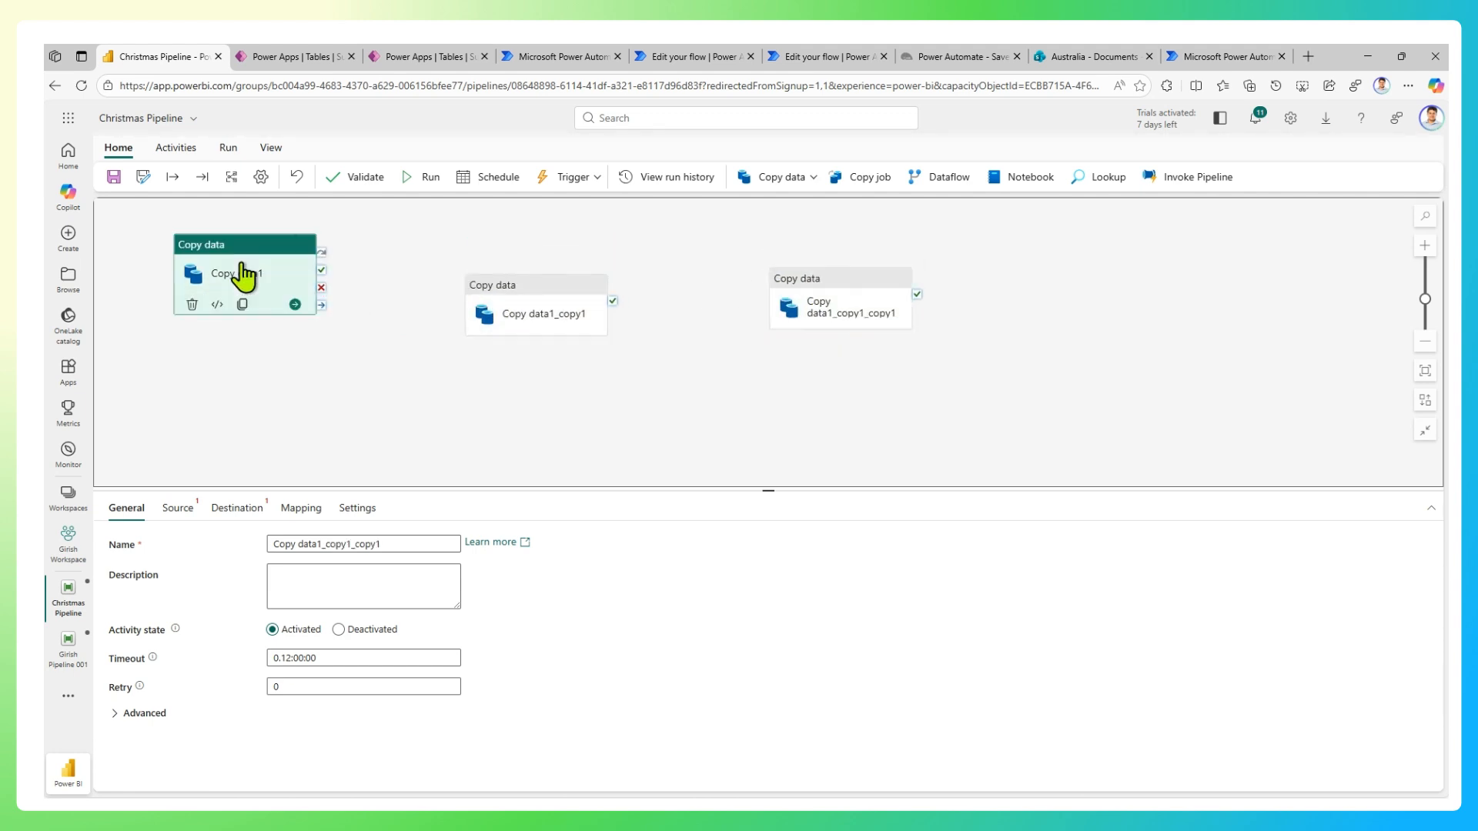
left_click(294, 305)
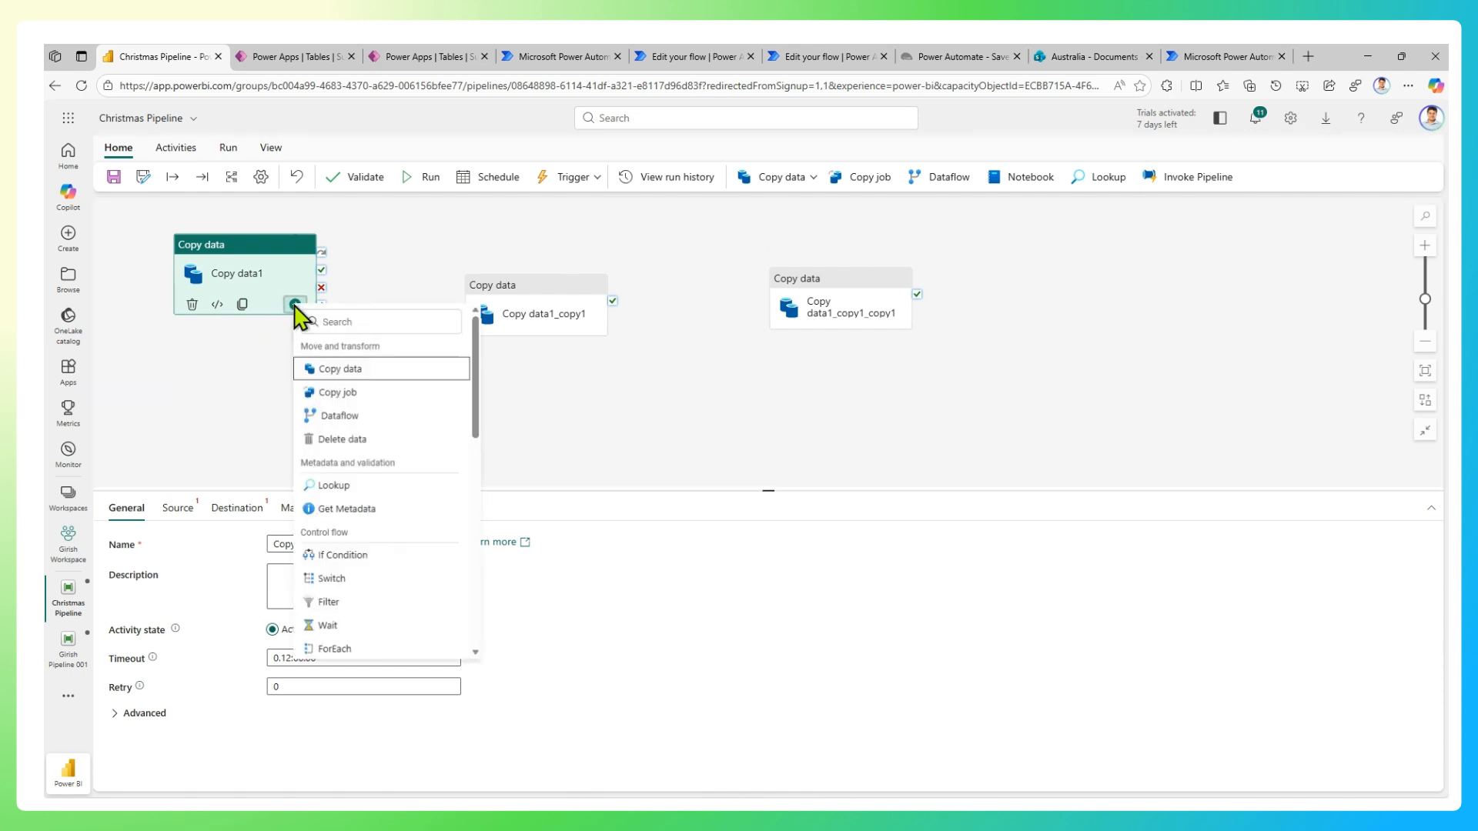
left_click(340, 370)
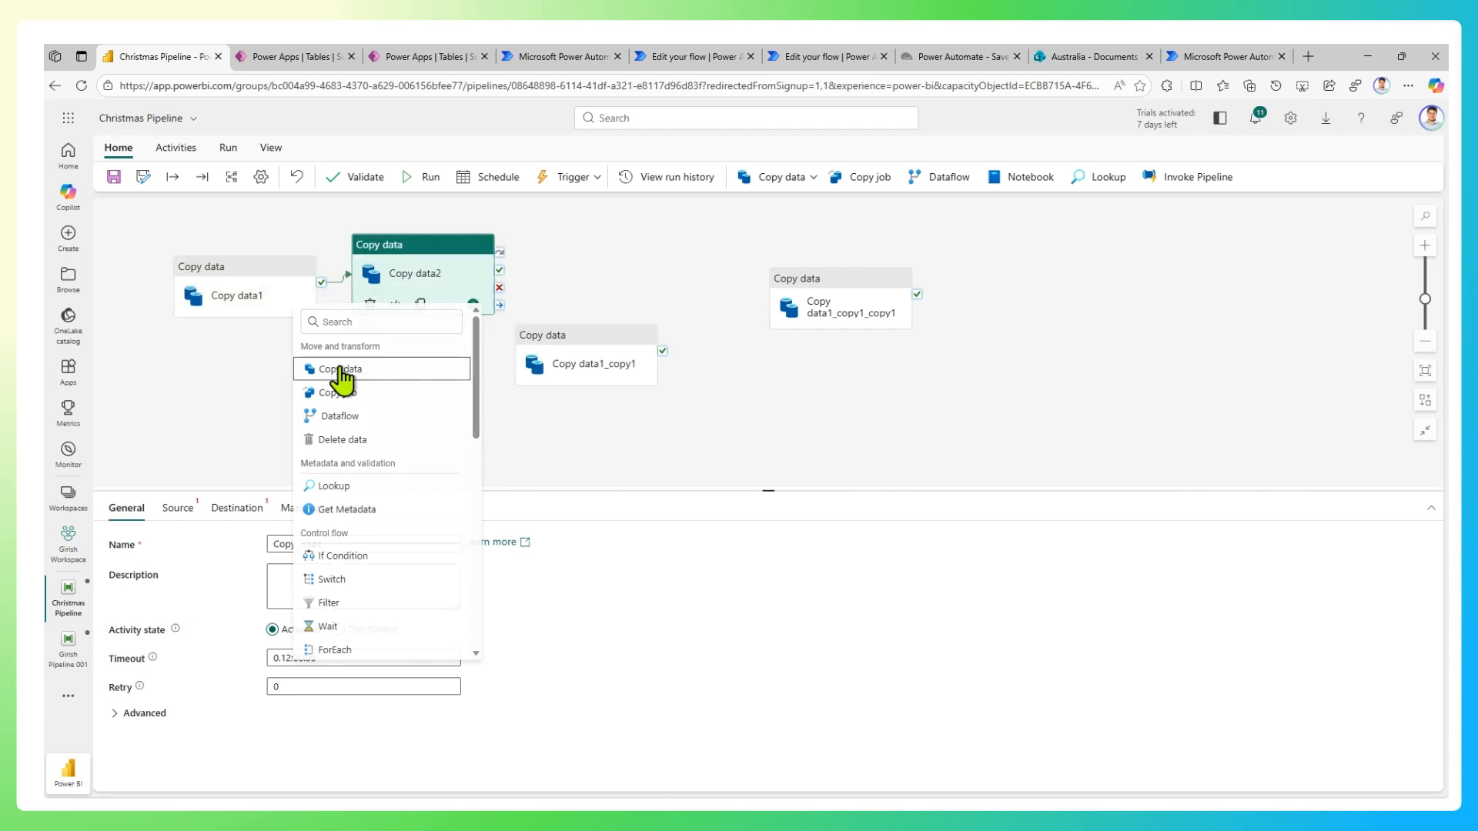
left_click_drag(263, 270, 212, 294)
left_click_drag(410, 267, 442, 246)
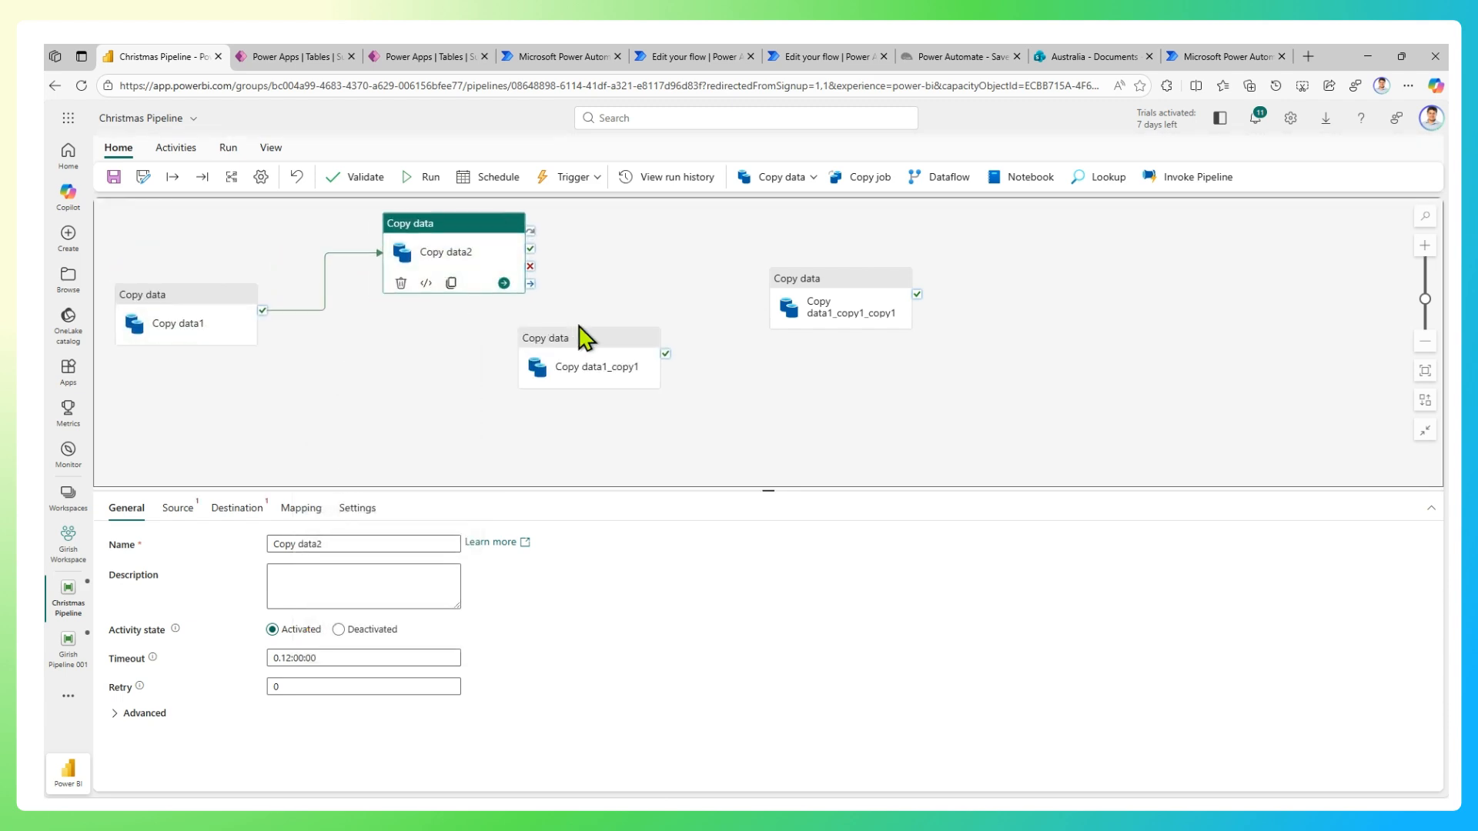
left_click_drag(581, 333, 656, 354)
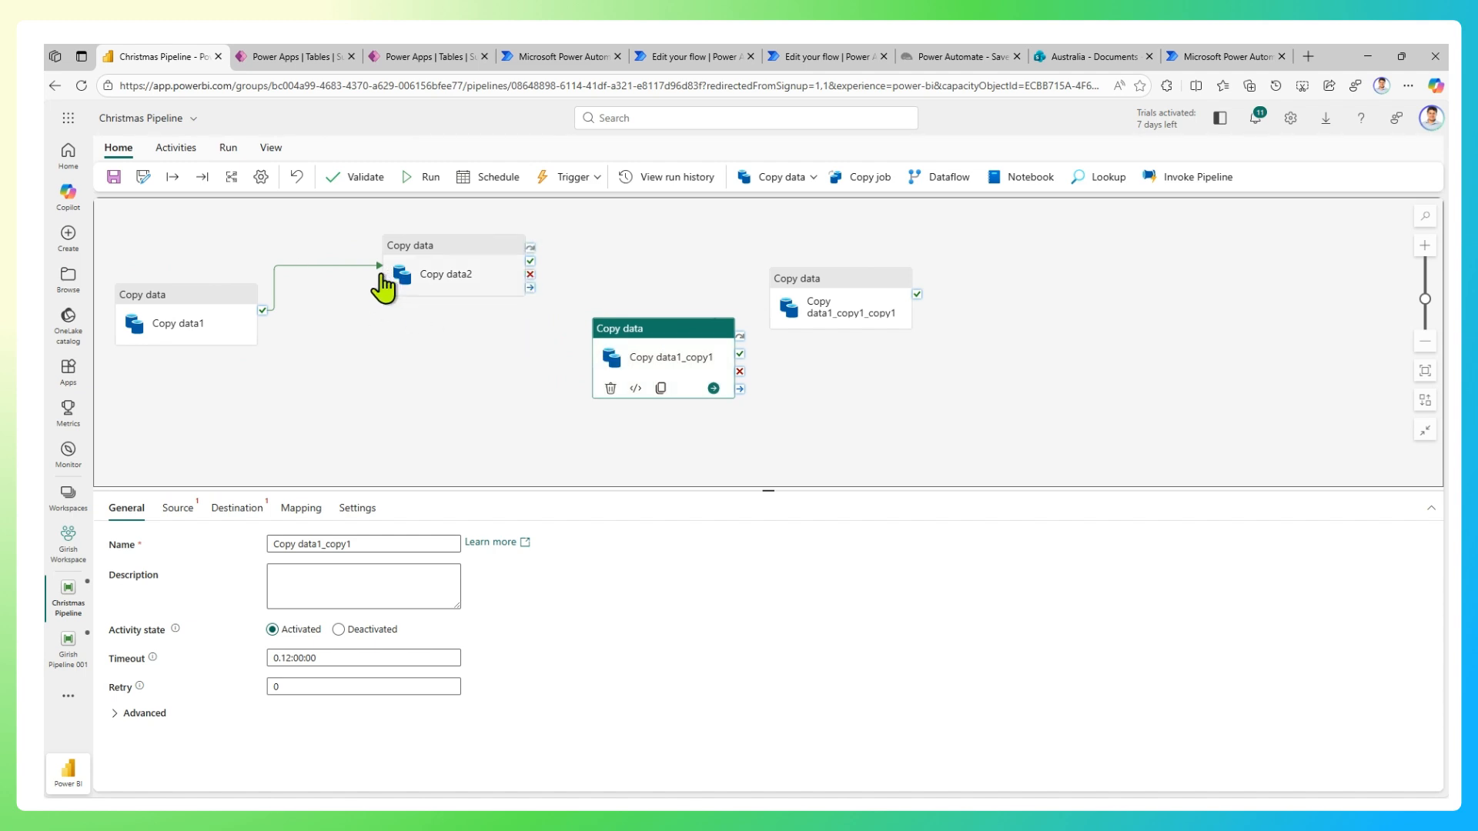
Chain another Copy data activity after Copy data2.
mouse_move(446, 298)
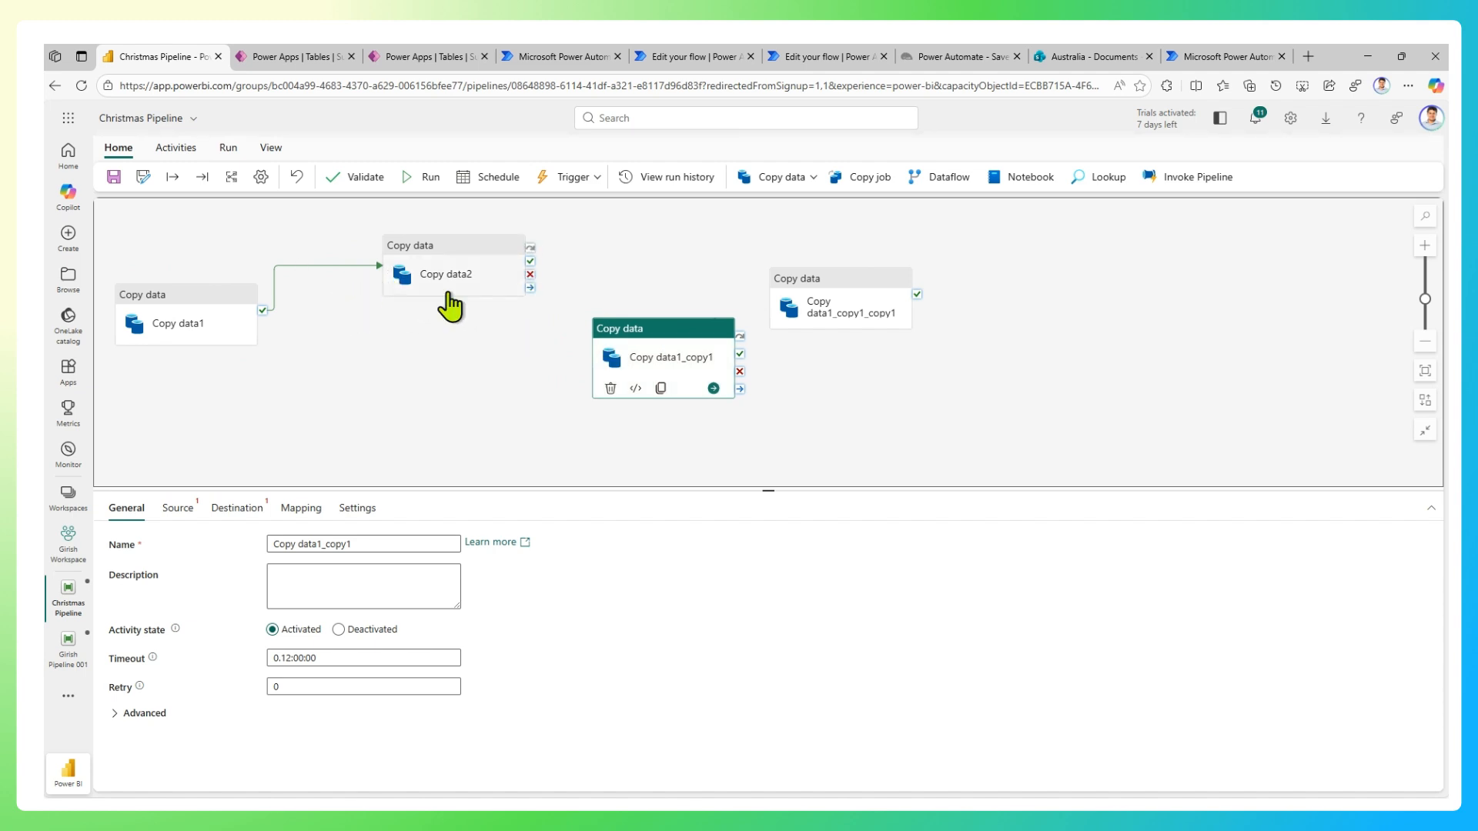
left_click(530, 291)
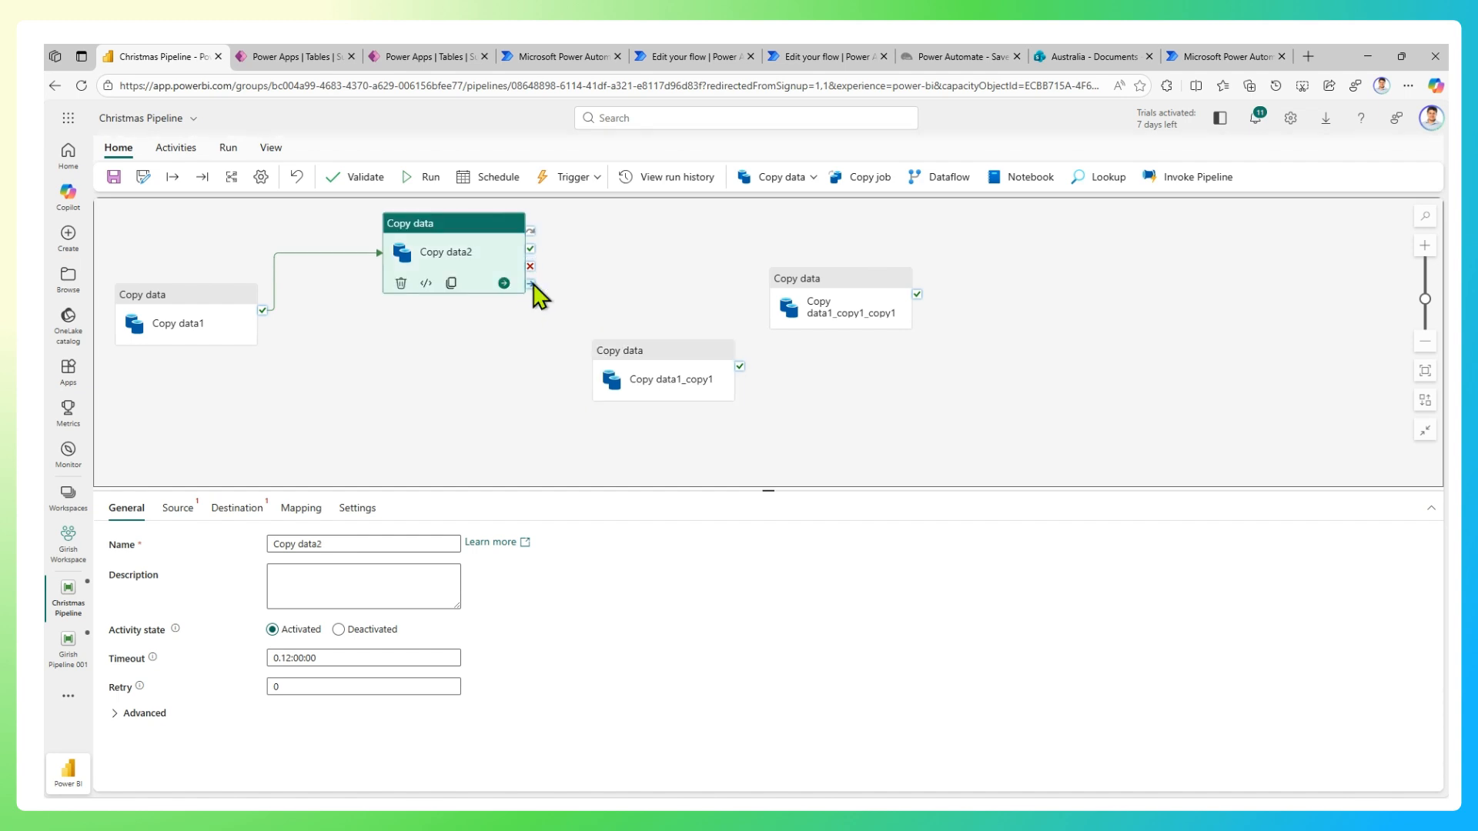
left_click(505, 283)
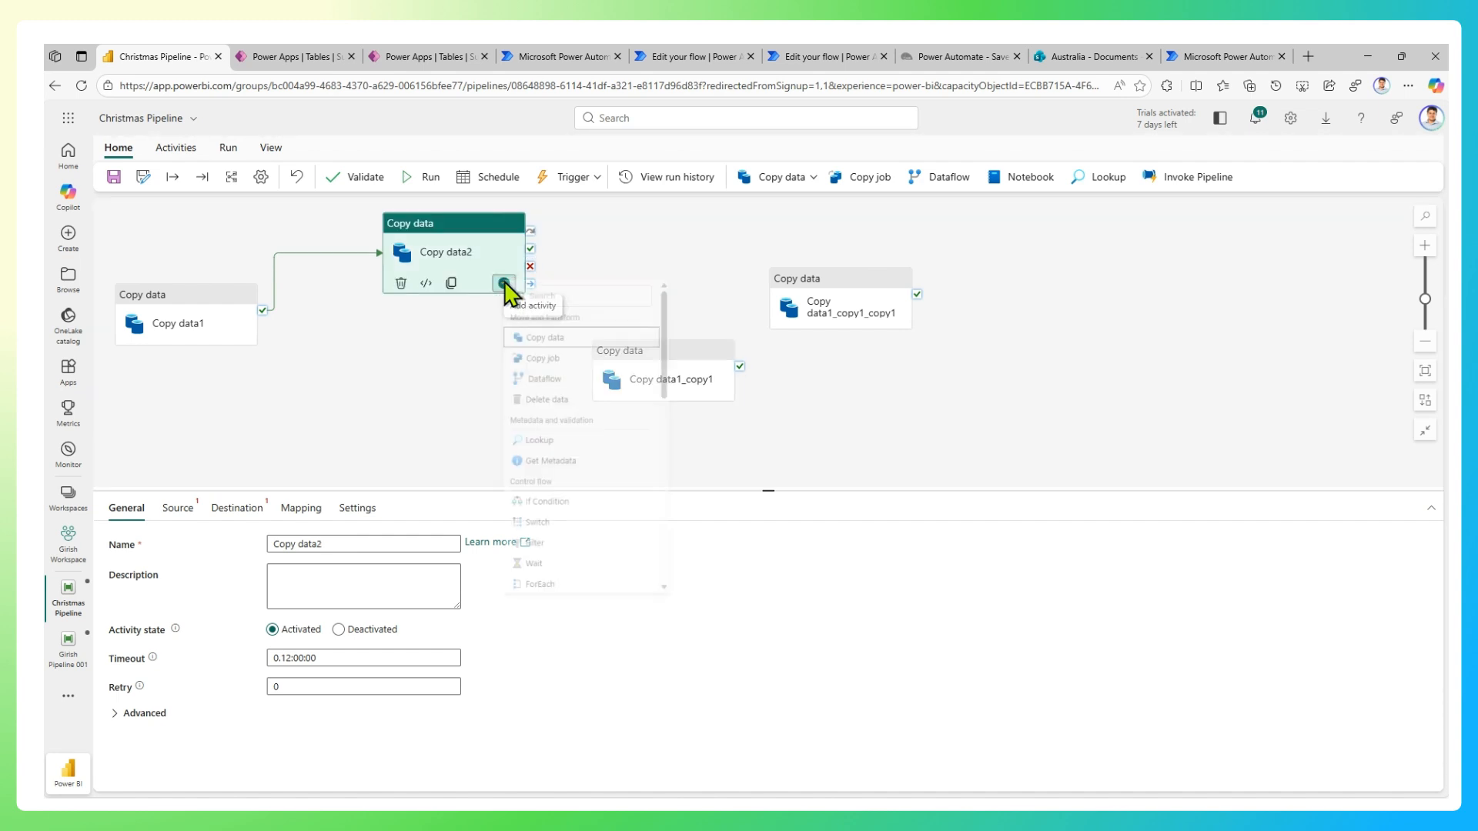
left_click(549, 345)
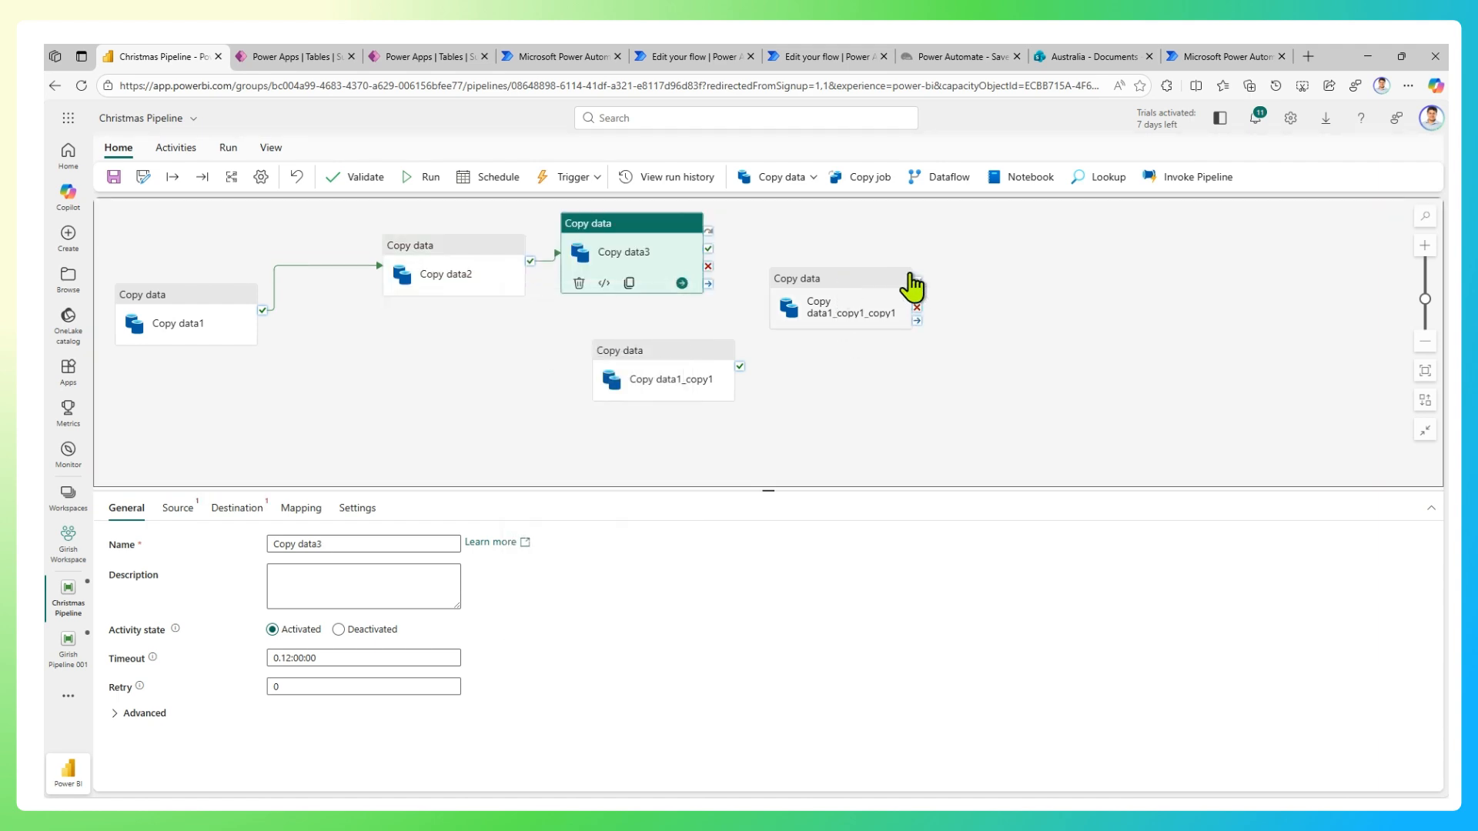
Move the two clones clear of the chain and connect Copy data3 to Copy data1_copy1_copy1 on success and to Copy data1_copy1 on failure.
left_click_drag(847, 287, 1107, 285)
left_click_drag(732, 366, 998, 355)
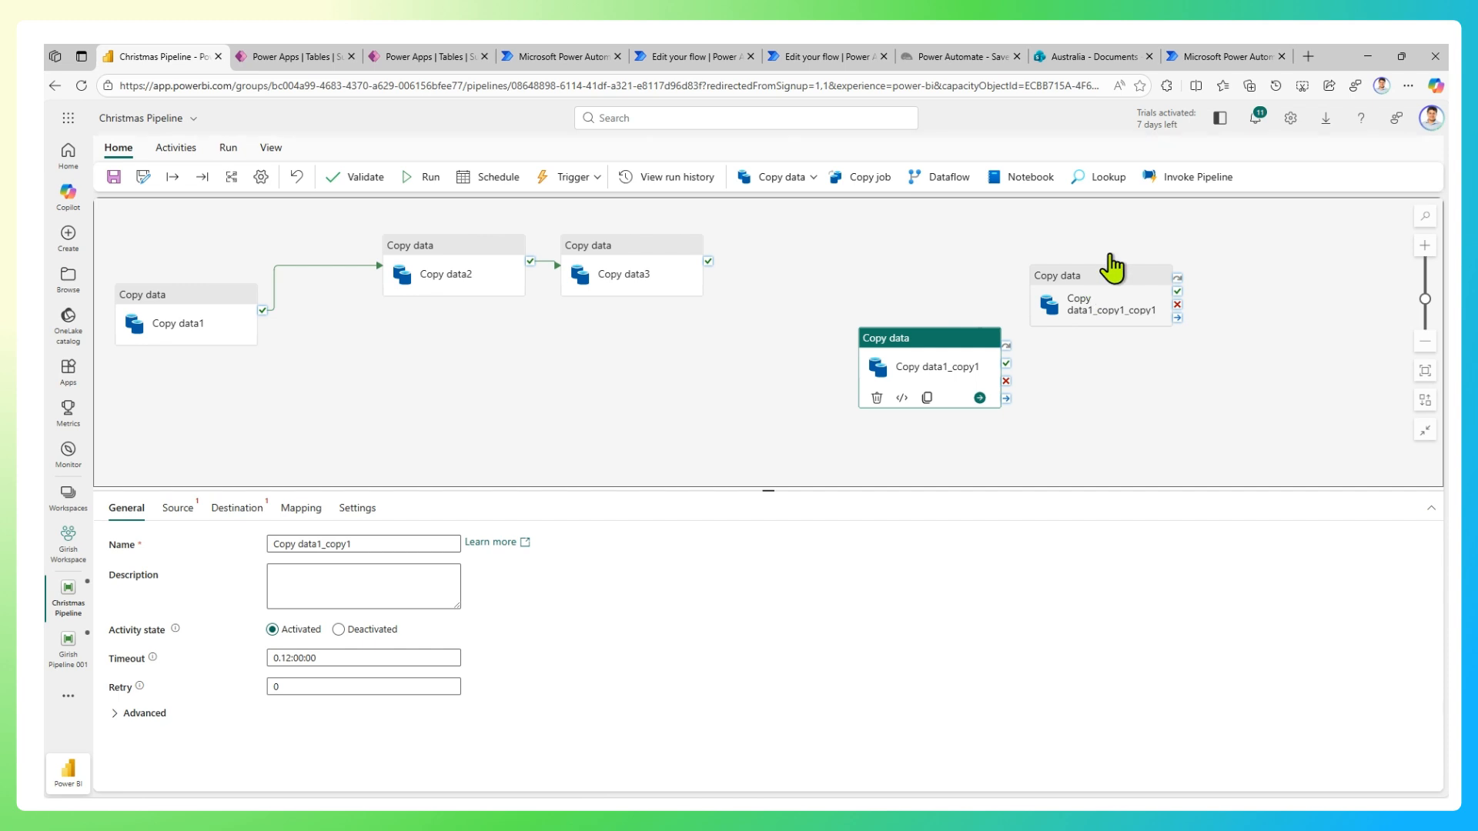
left_click_drag(1112, 268, 1138, 214)
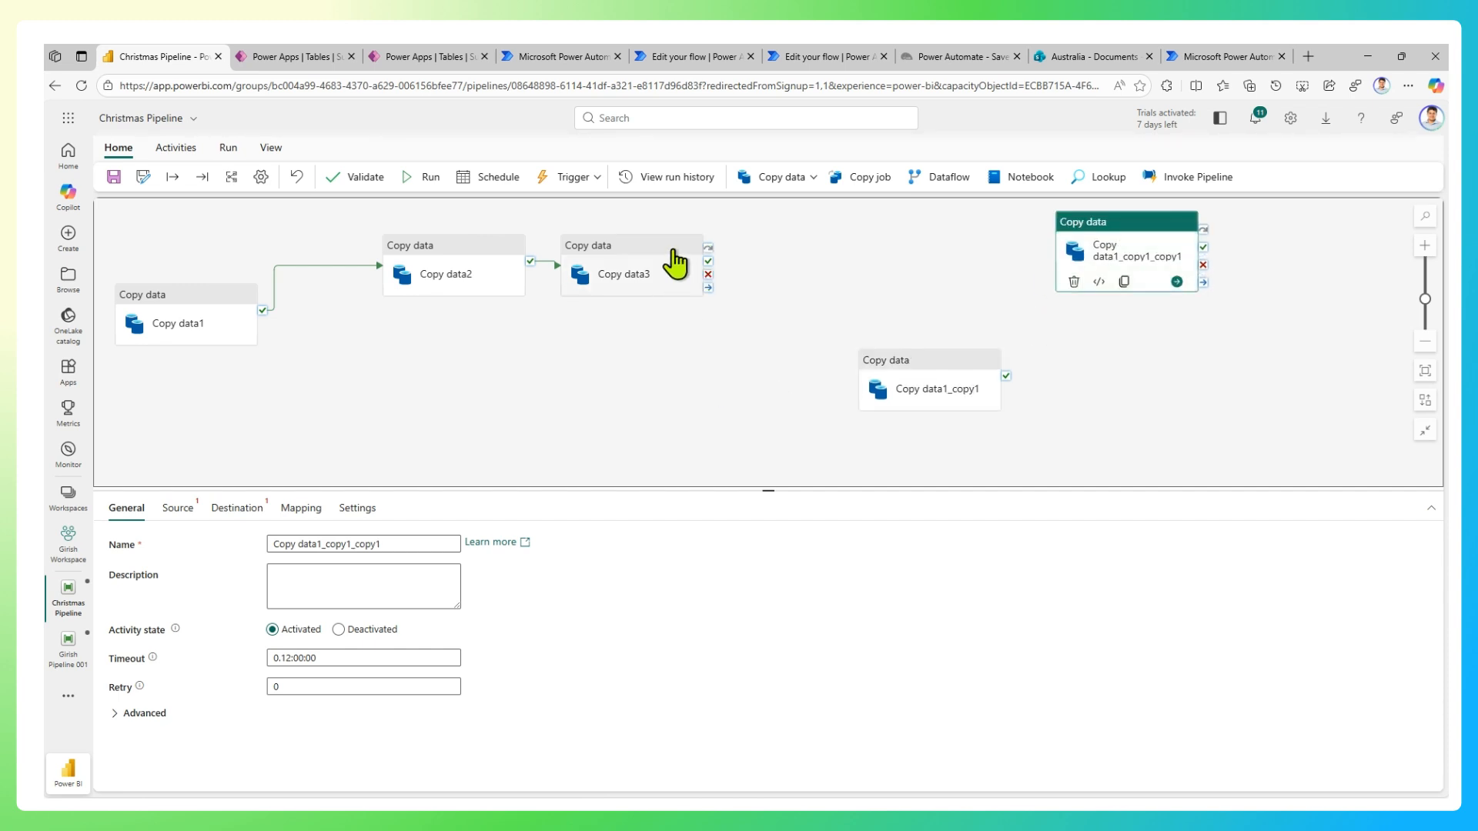
left_click_drag(676, 265, 696, 247)
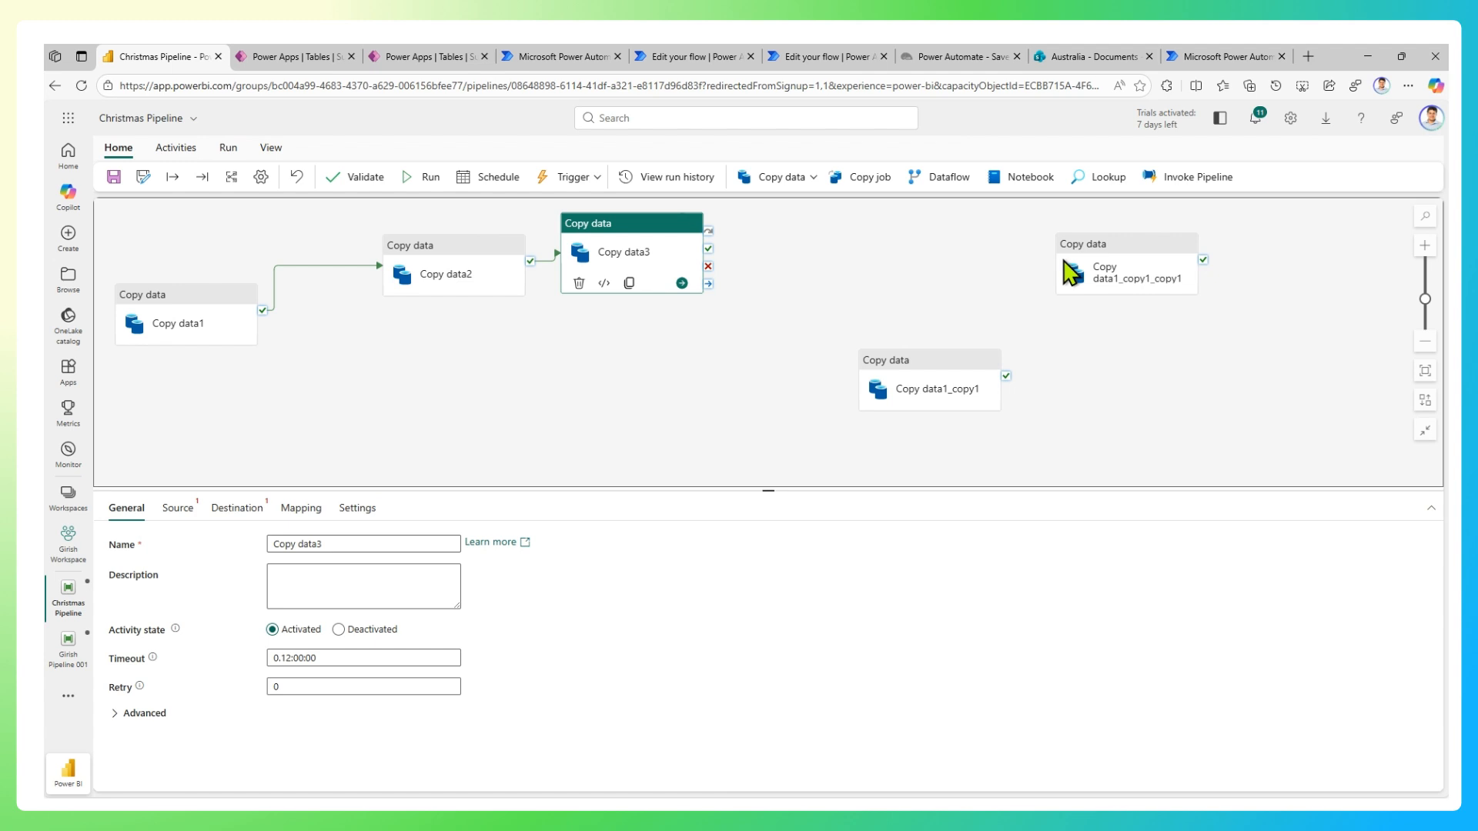
left_click_drag(709, 251, 1065, 287)
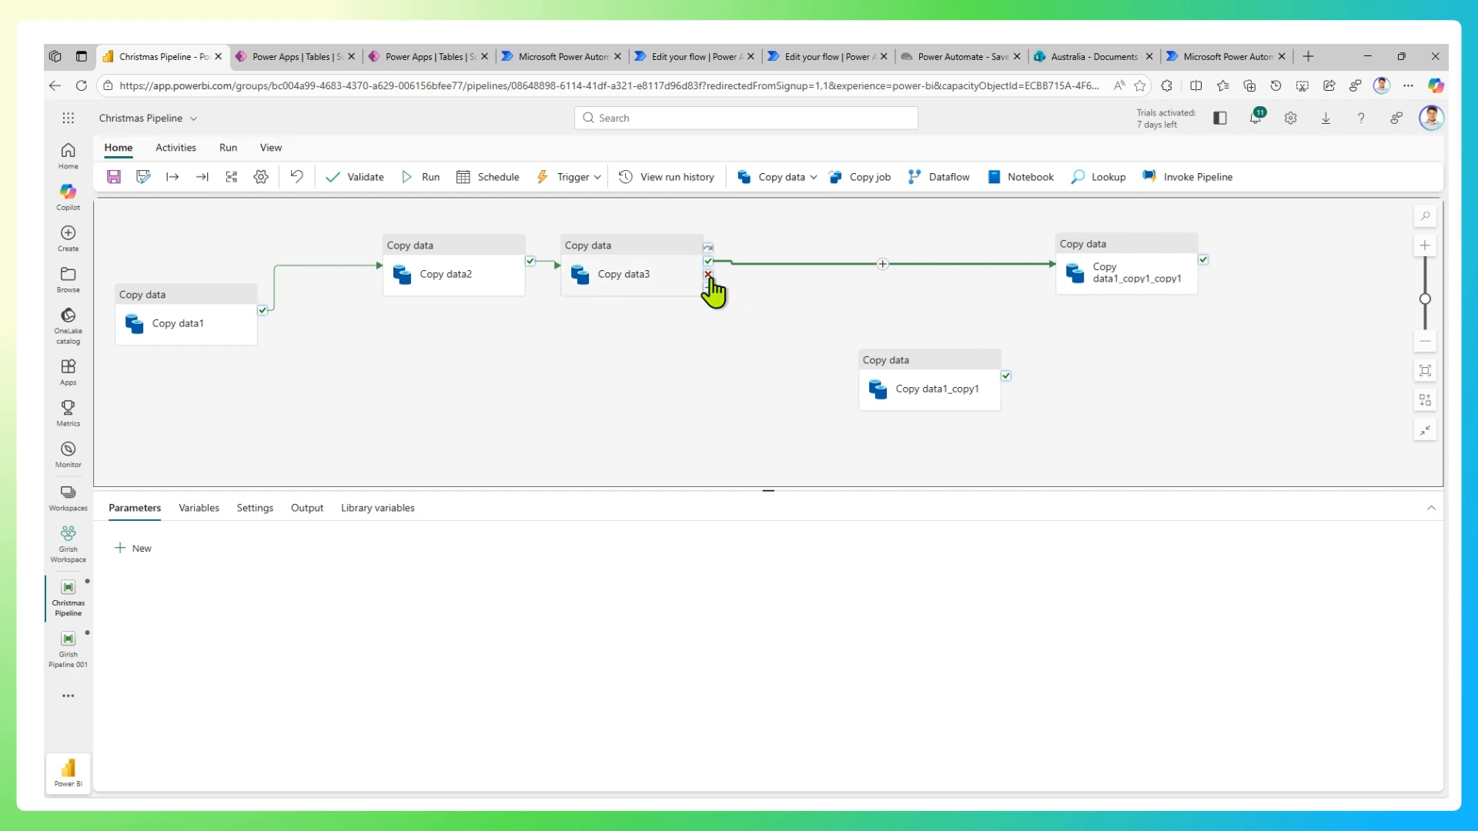
left_click_drag(708, 275, 868, 383)
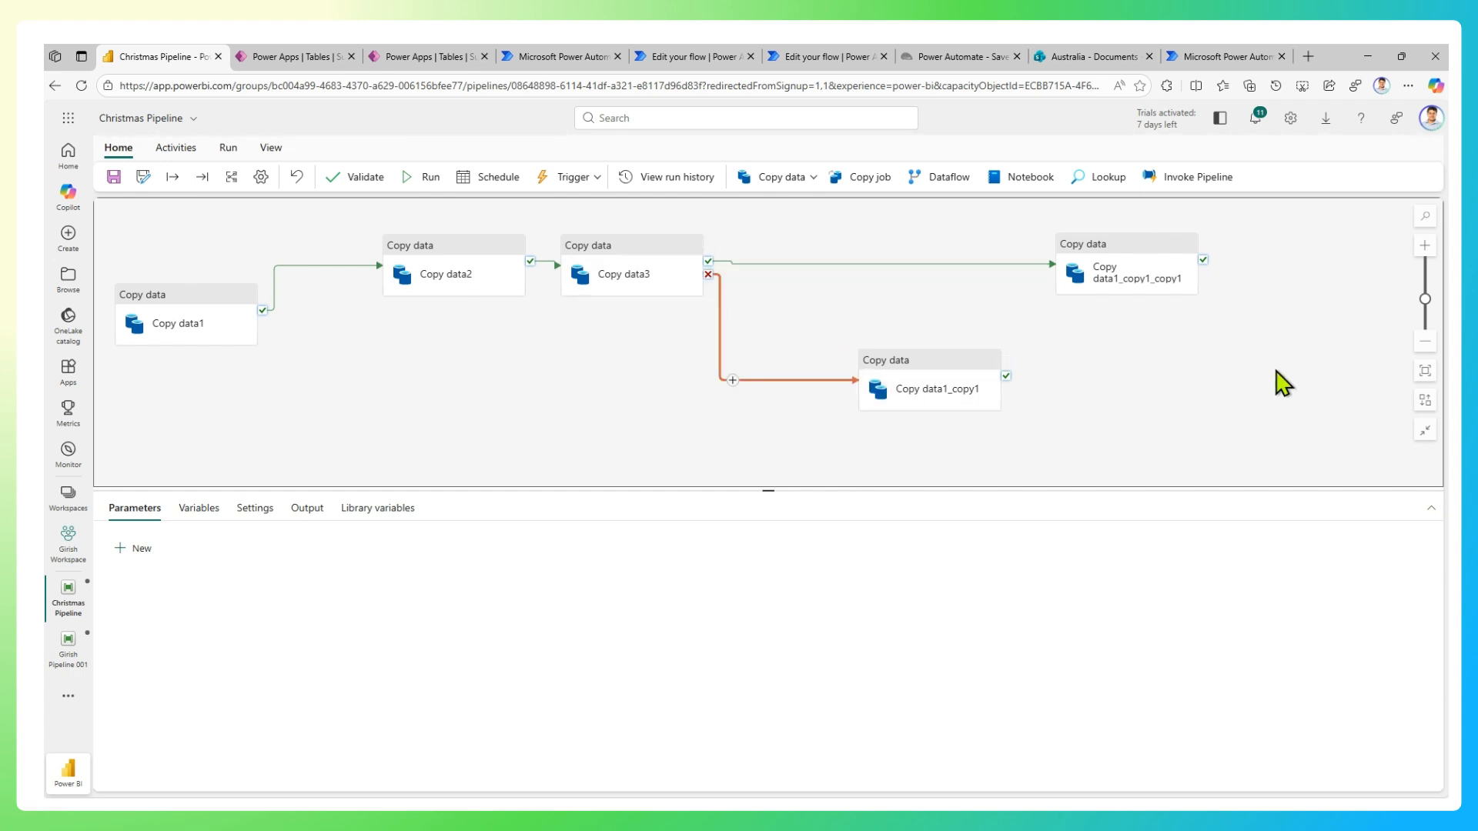
Add another Copy data activity to the canvas and connect it to the success output of Copy data3.
left_click(813, 179)
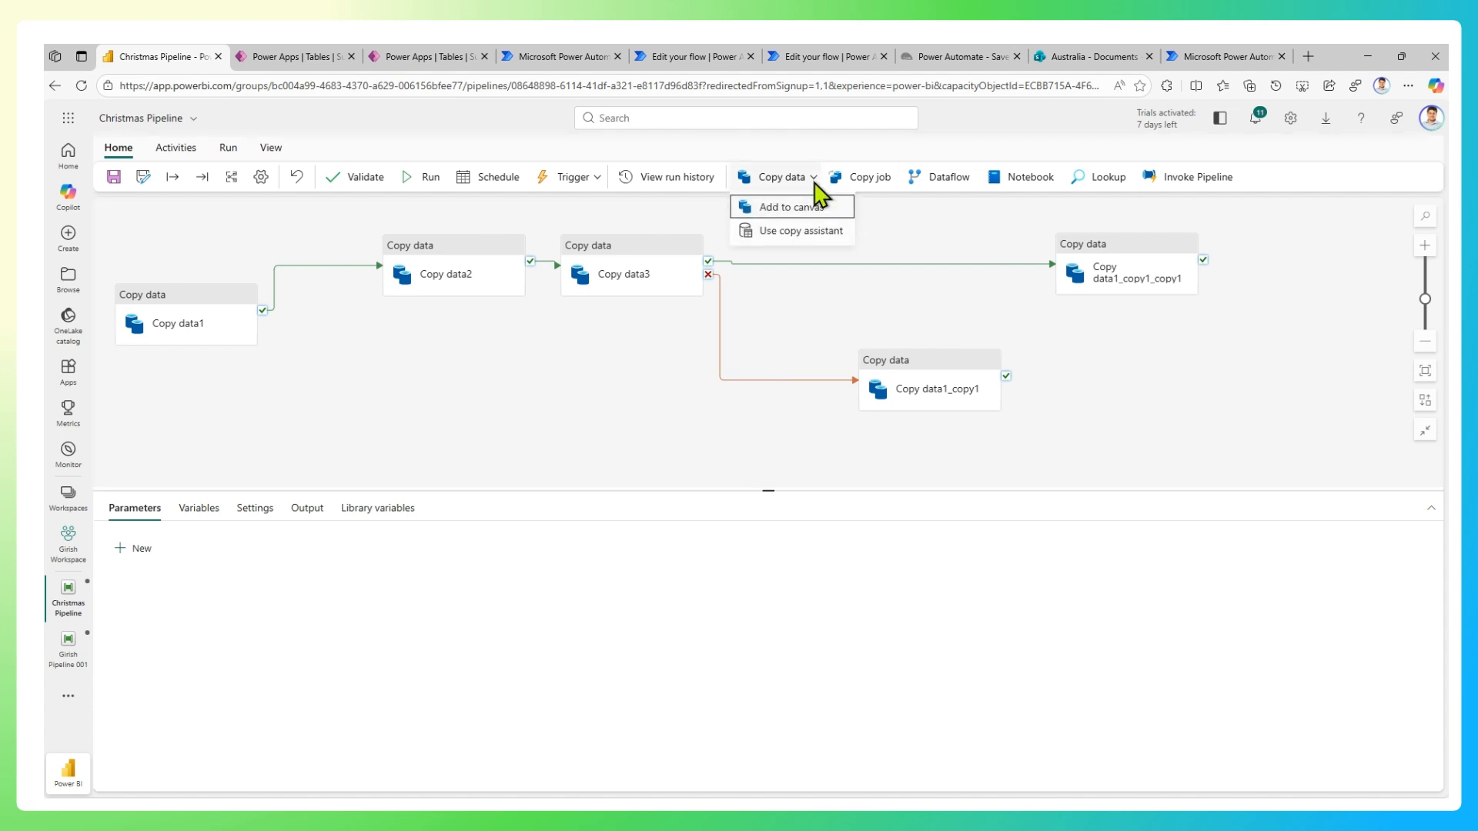
left_click(815, 205)
left_click_drag(1322, 271, 1210, 371)
left_click_drag(710, 262, 1166, 366)
Rearrange the connected activities on the canvas into a staggered layout, with Copy data1 below Copy data2.
left_click_drag(1132, 257, 1214, 224)
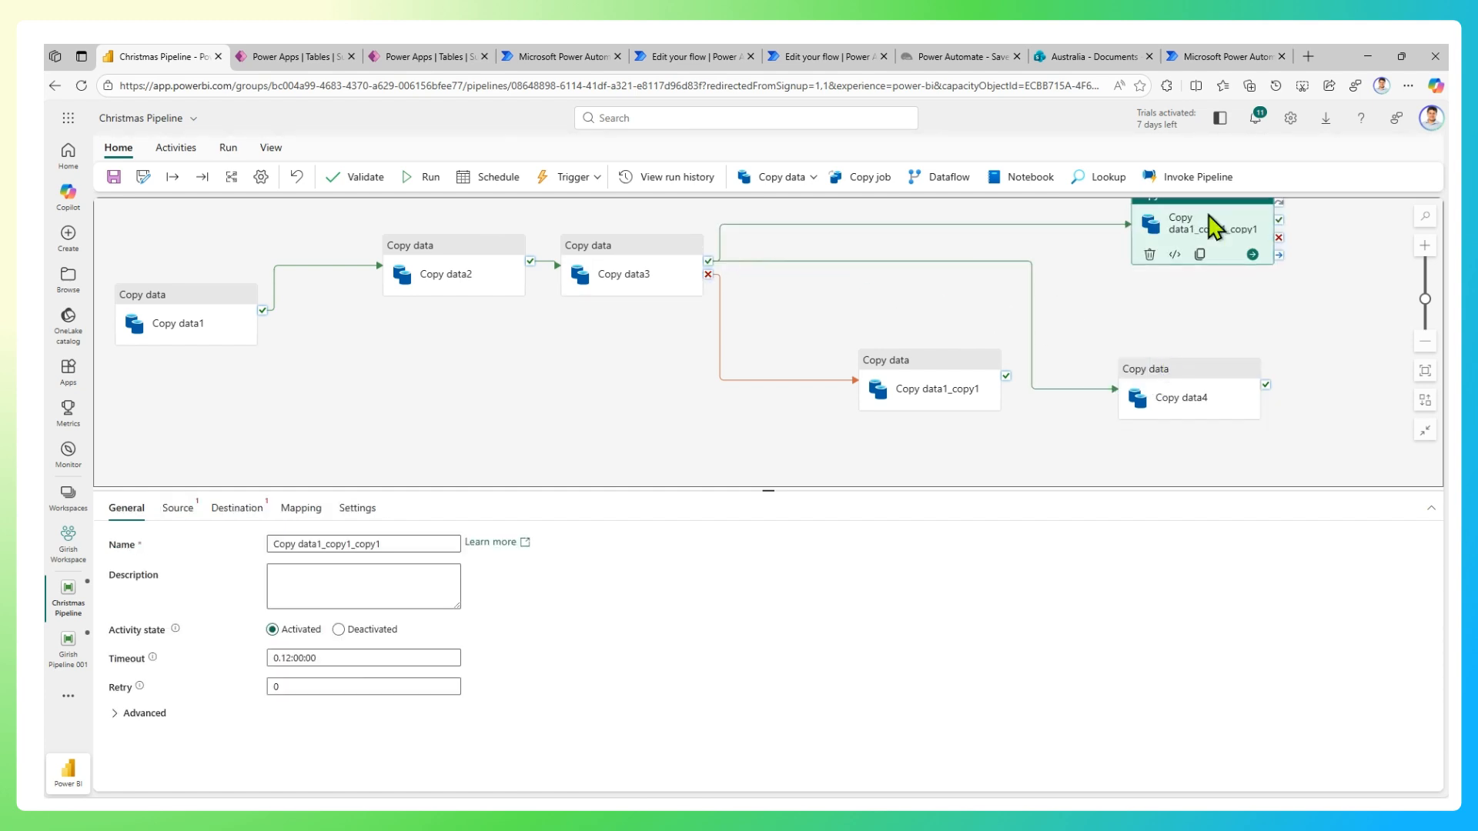
left_click_drag(934, 379, 748, 414)
left_click_drag(638, 291, 629, 319)
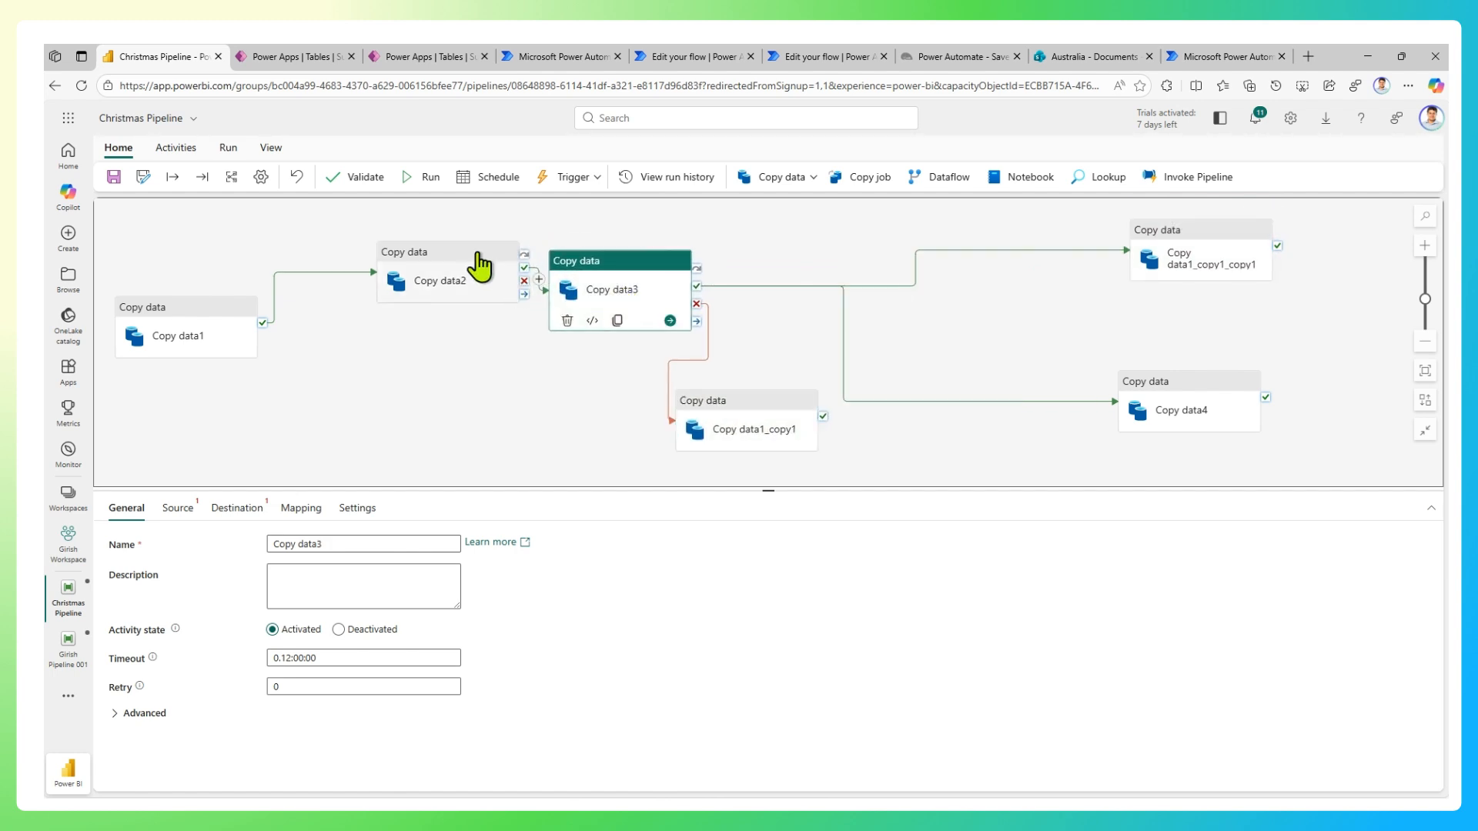
left_click_drag(478, 270, 458, 239)
left_click_drag(228, 322, 347, 350)
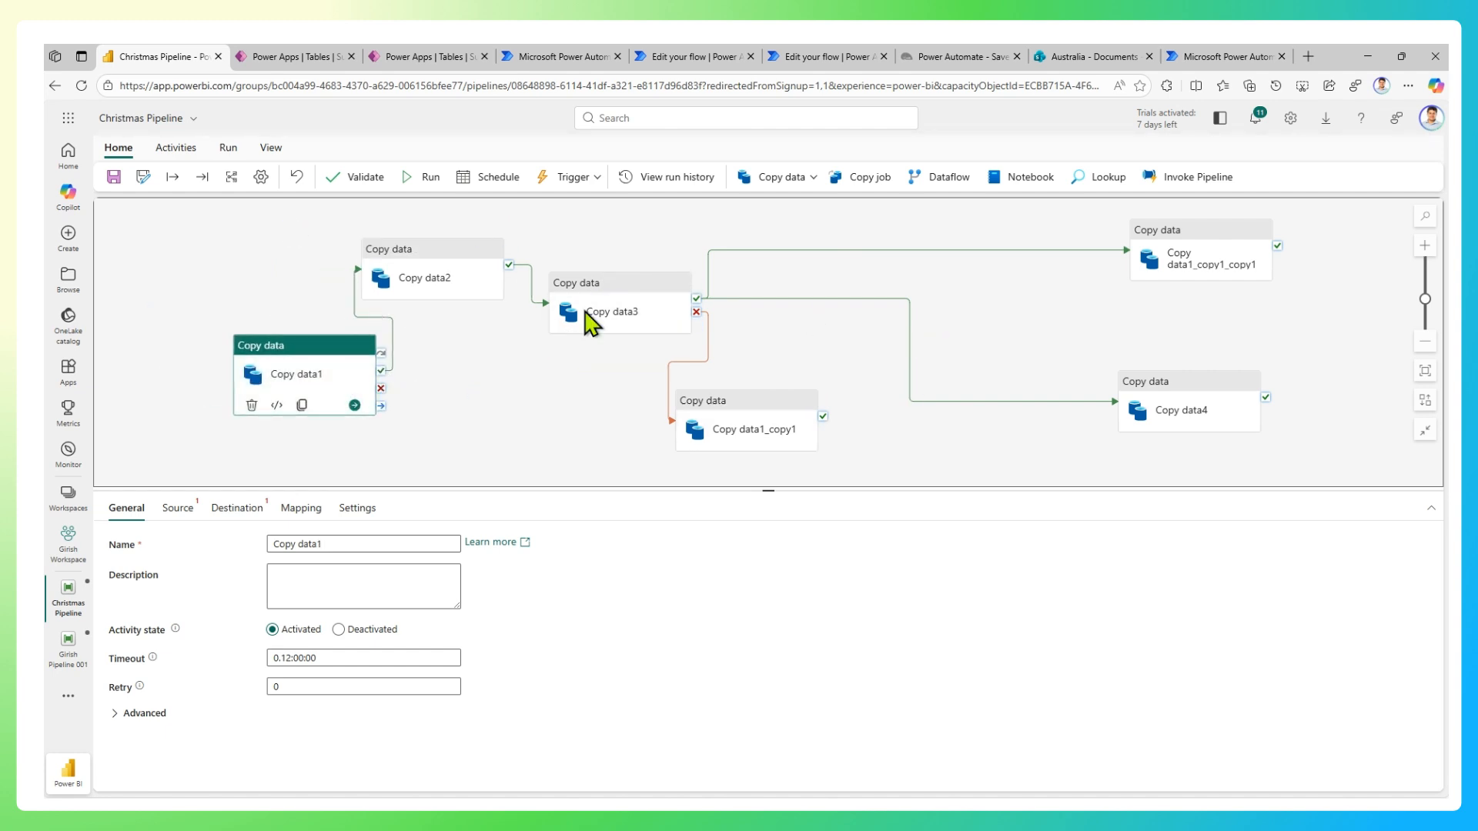
Fit the whole pipeline to the canvas and auto-align its activities.
left_click_drag(1427, 301, 1446, 327)
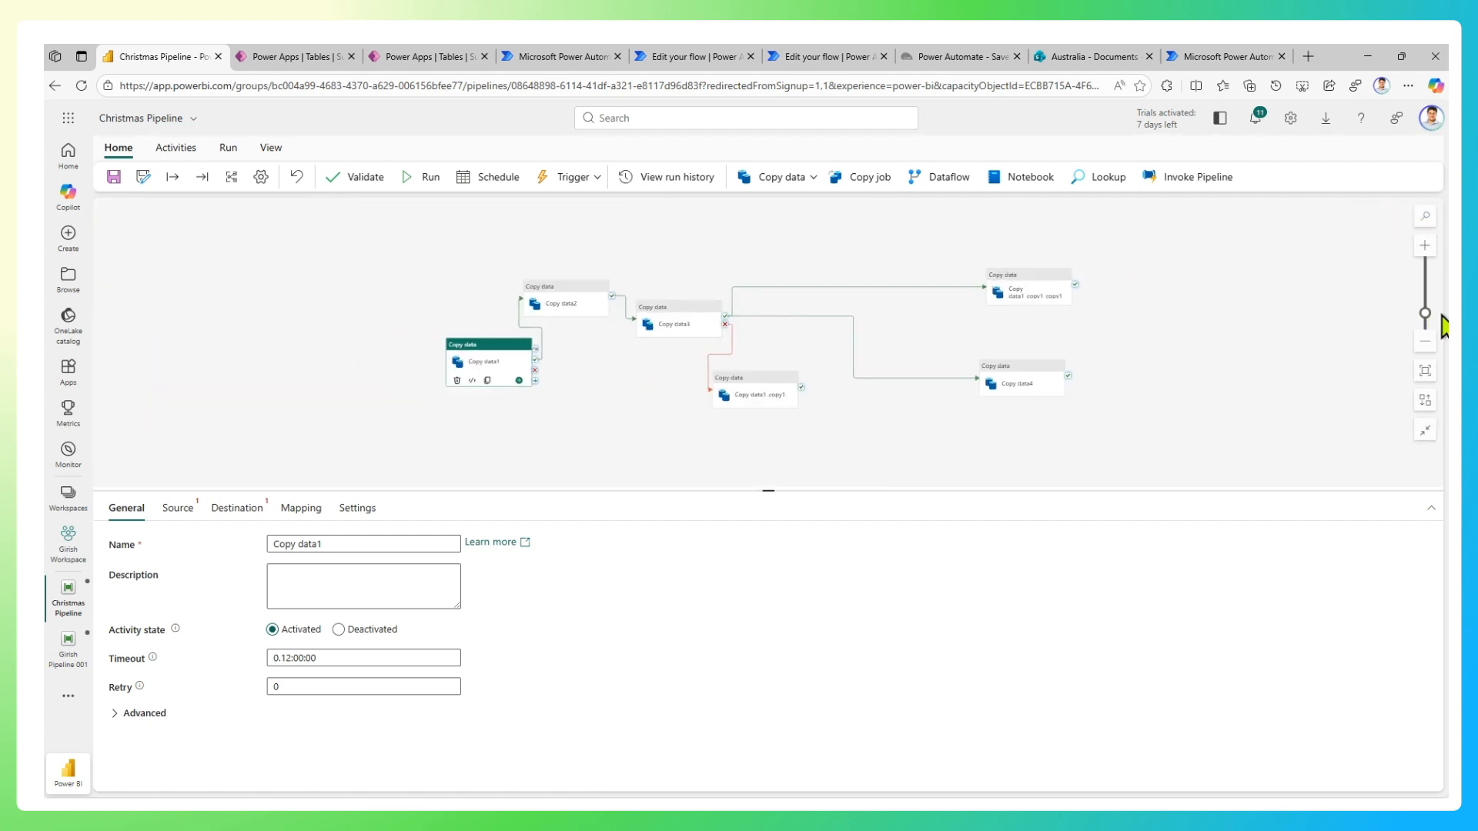
left_click(1425, 377)
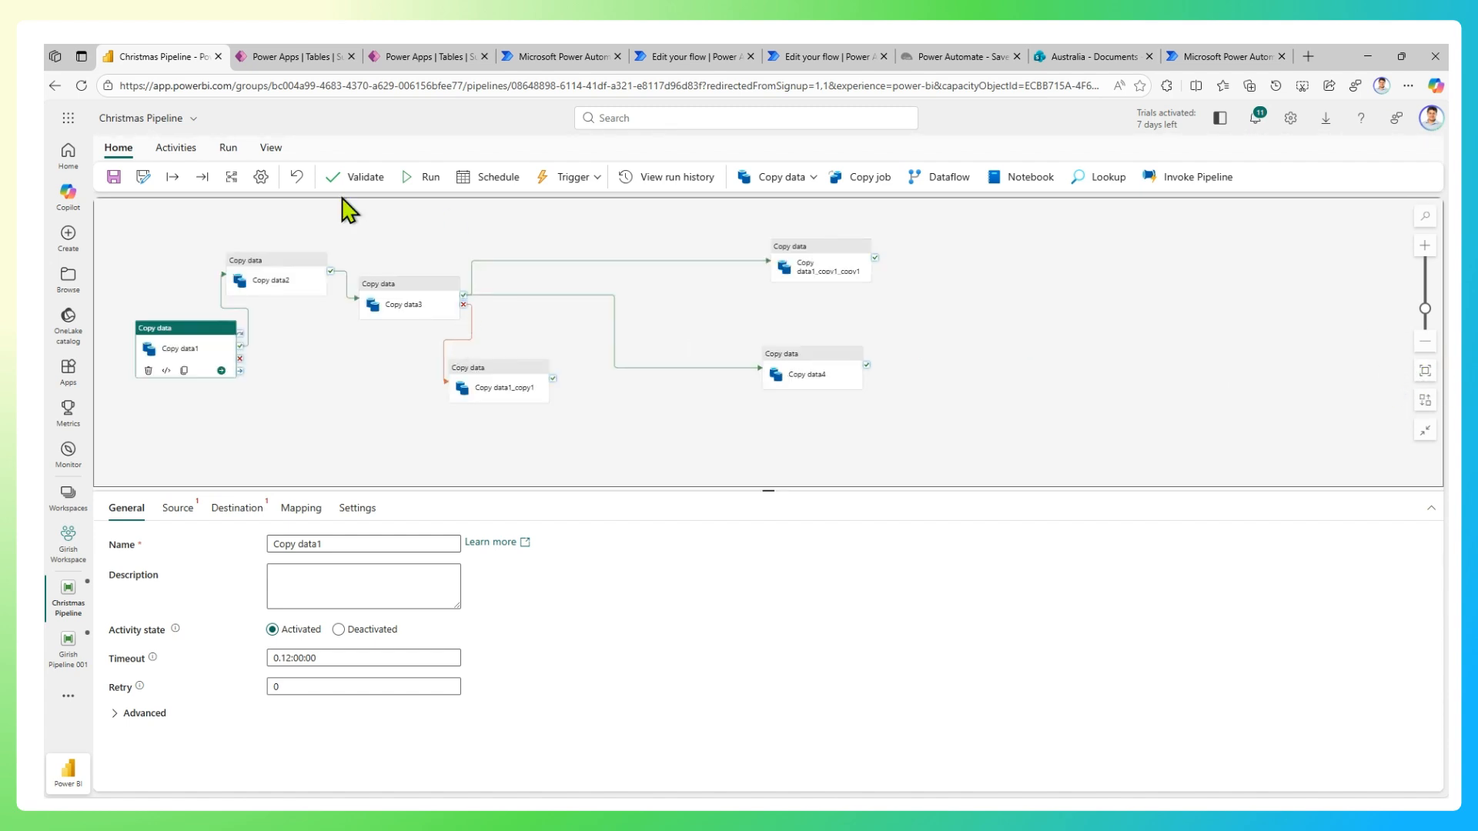
left_click(1425, 400)
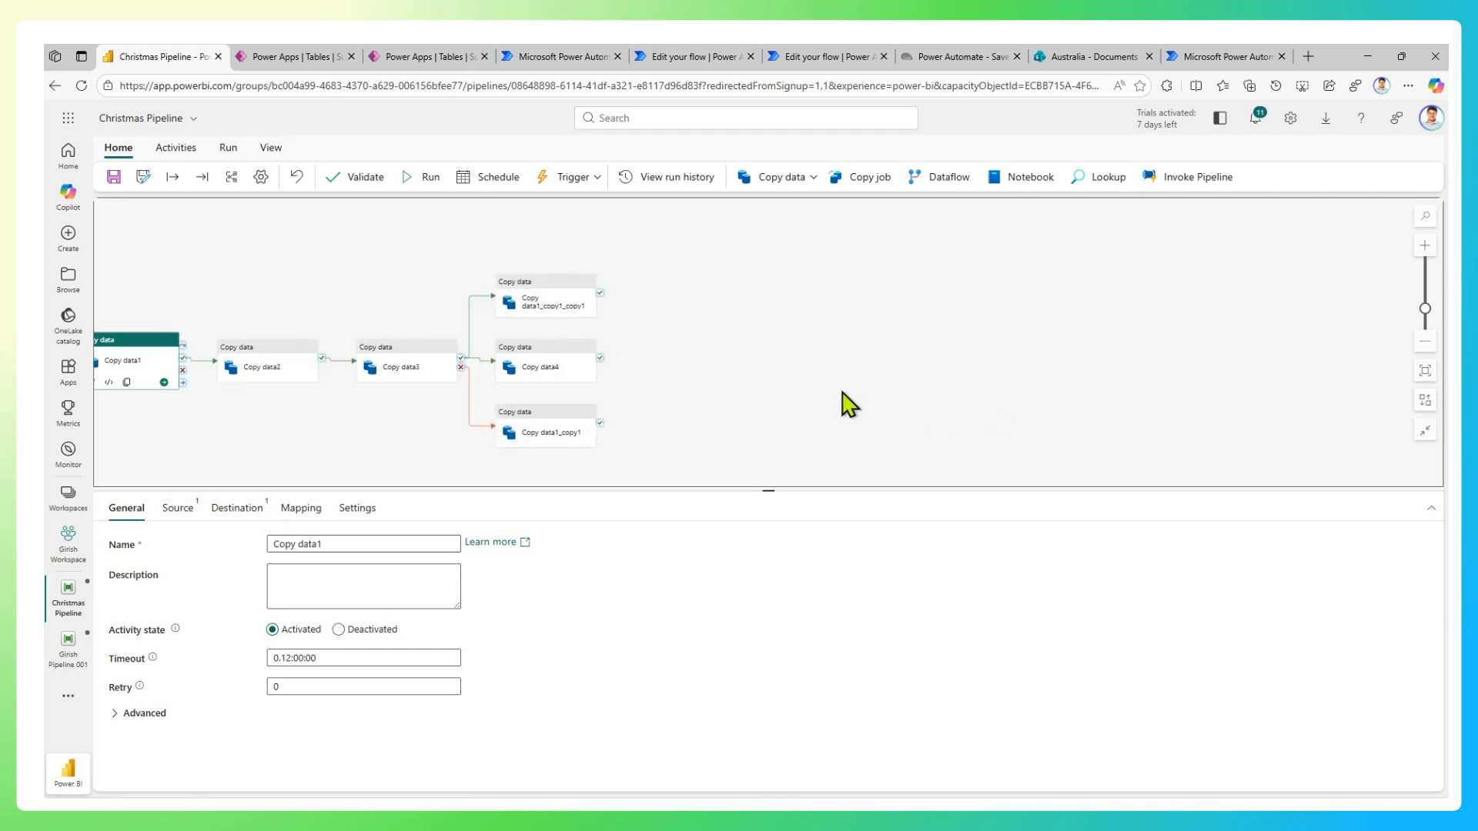
left_click_drag(953, 416, 1155, 389)
left_click_drag(941, 339, 959, 308)
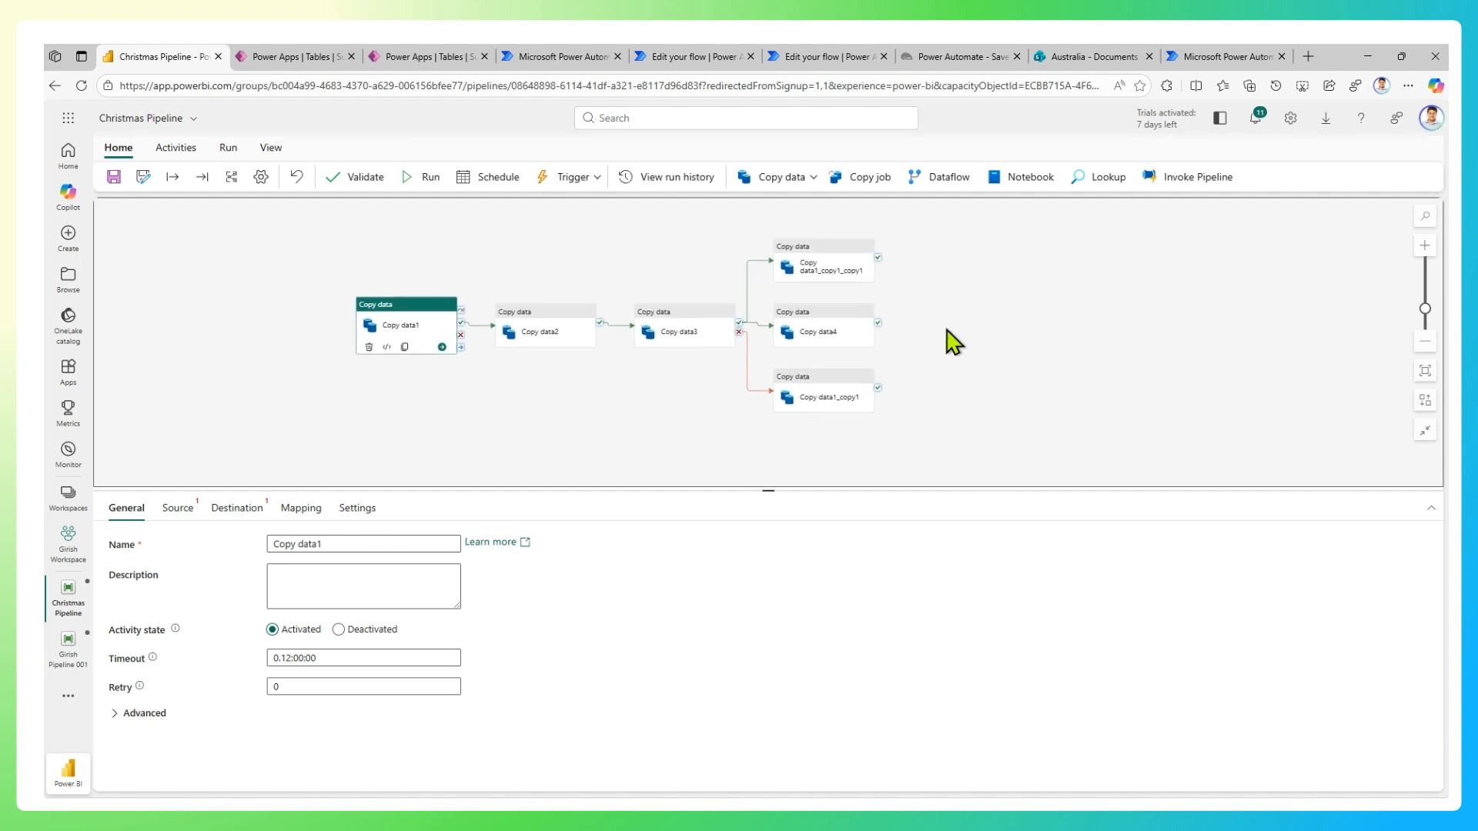
left_click_drag(312, 242, 459, 268)
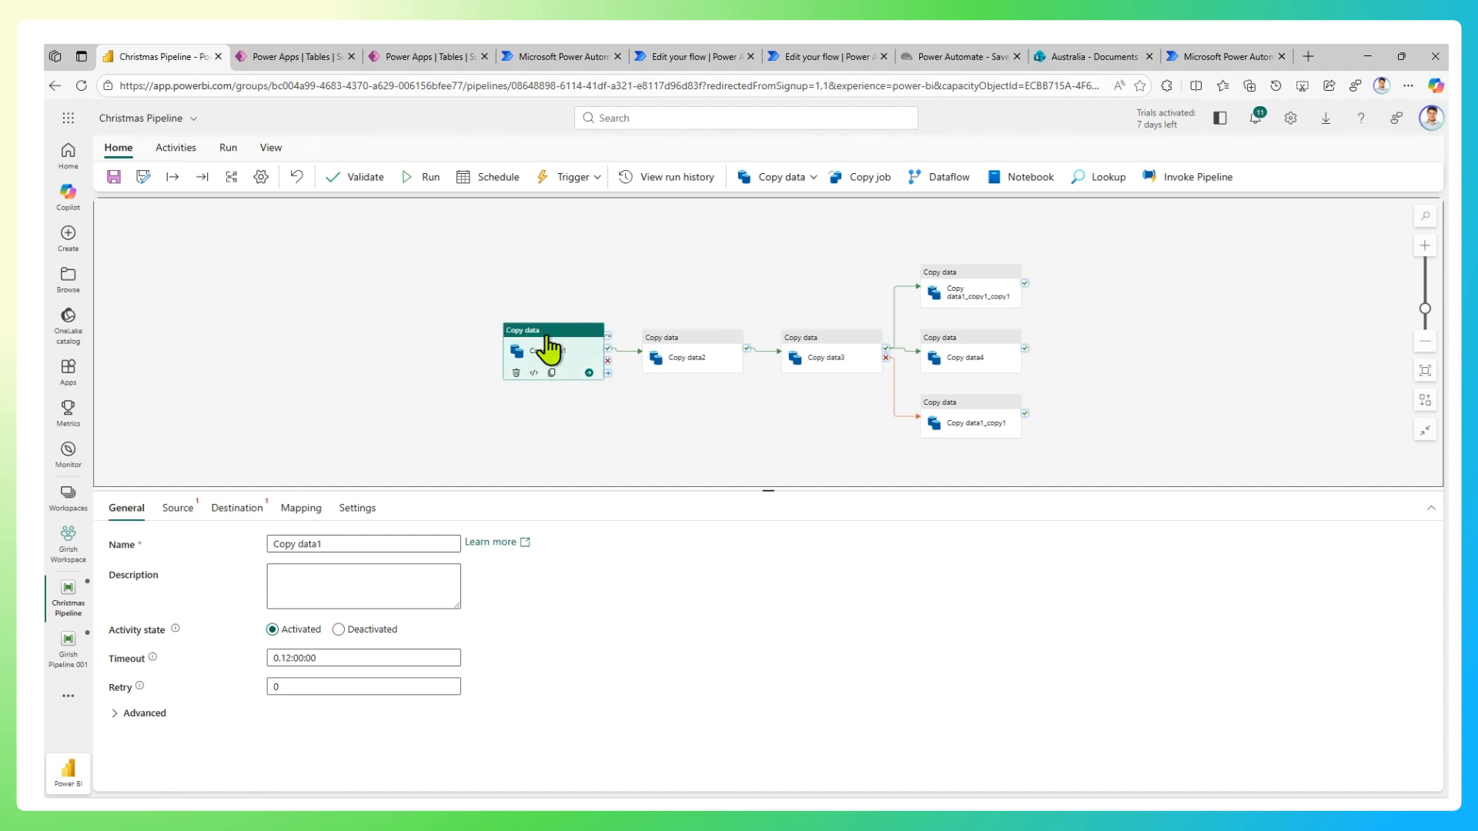
Delete all activities from the pipeline except Copy data1.
left_click(713, 350)
left_click(802, 350, "ctrl")
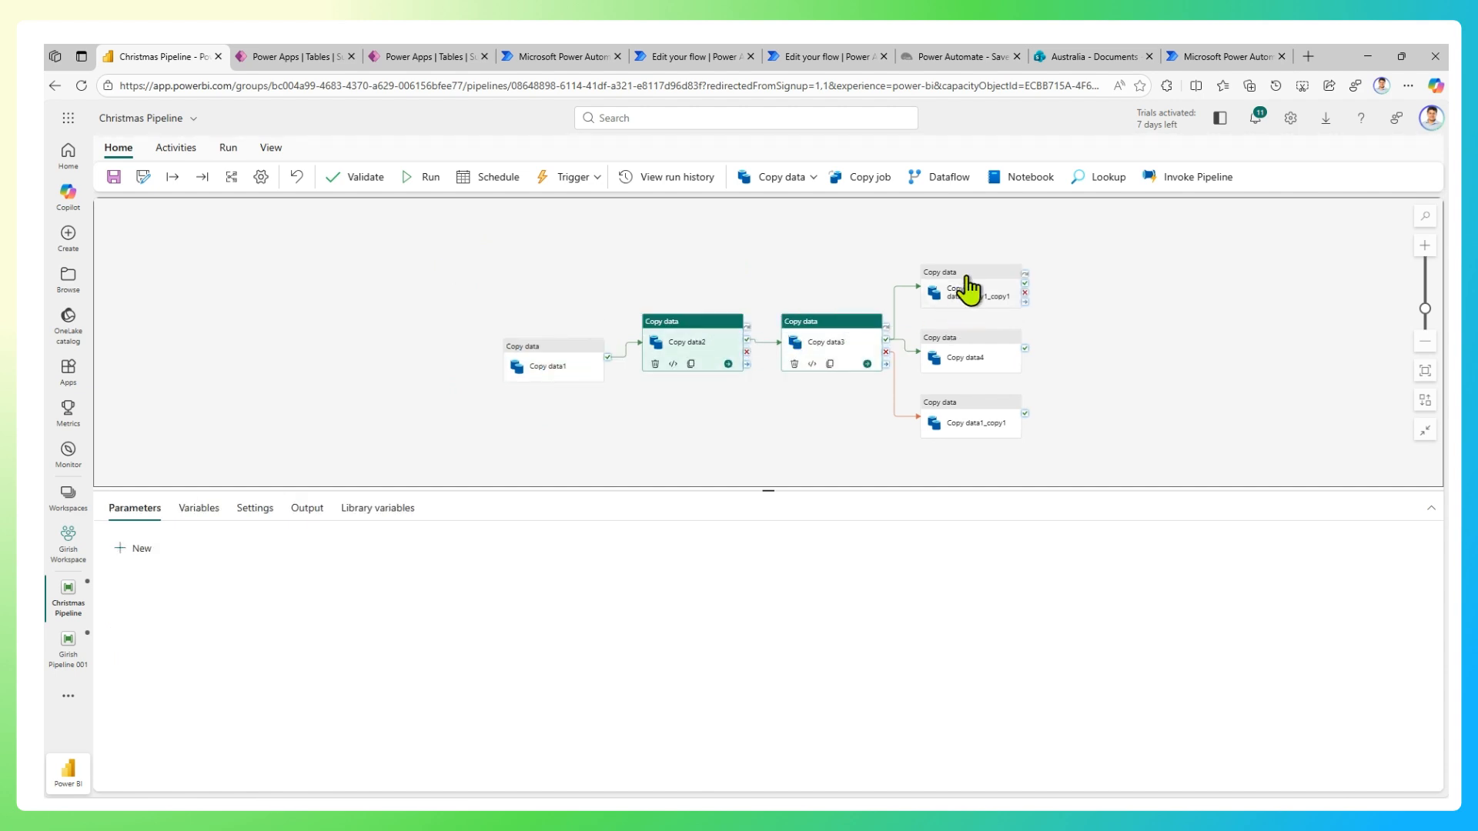
left_click(968, 291, "ctrl")
left_click(977, 358, "ctrl")
left_click(974, 418, "ctrl")
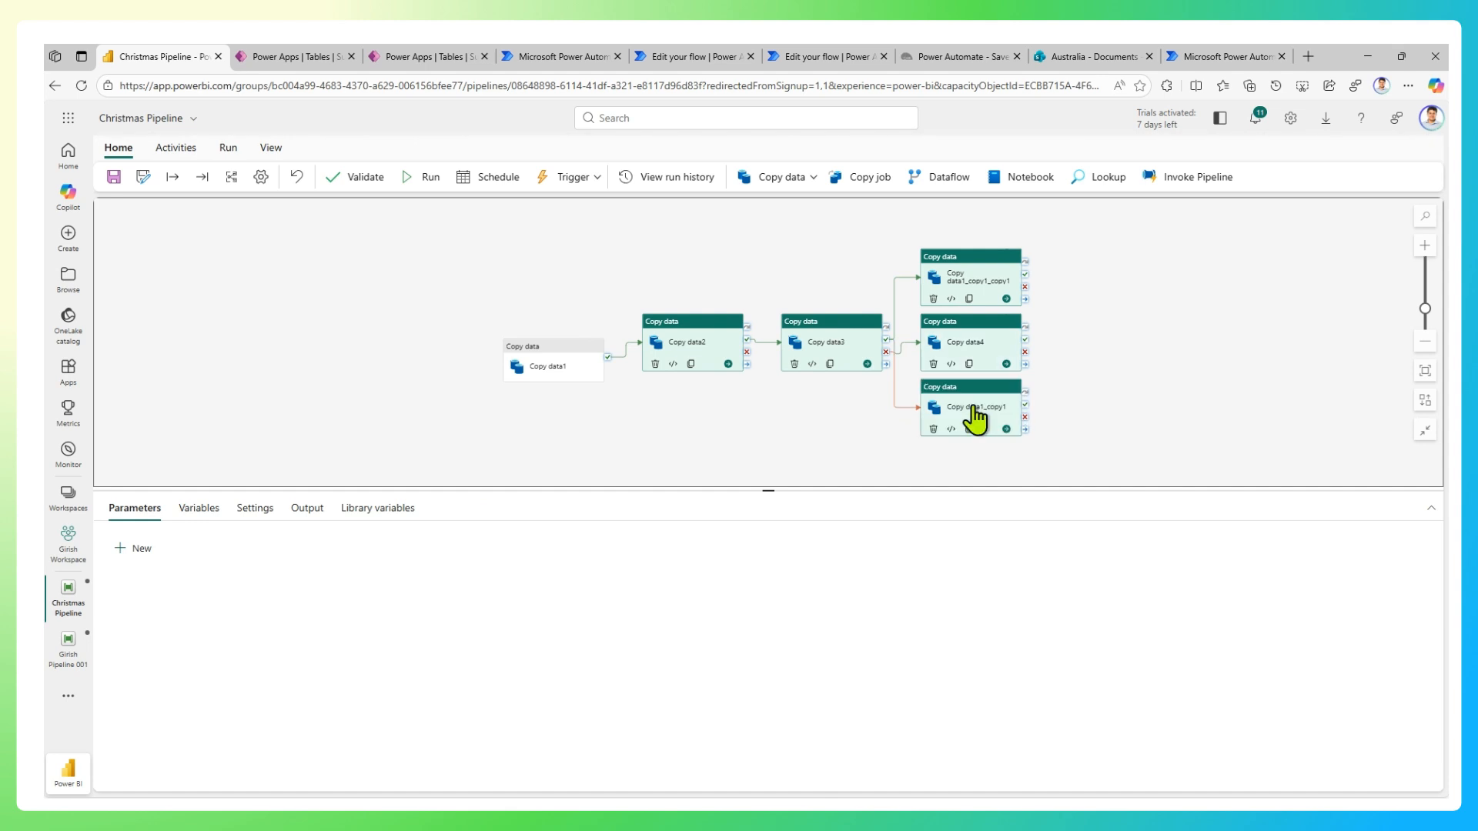
key("Delete")
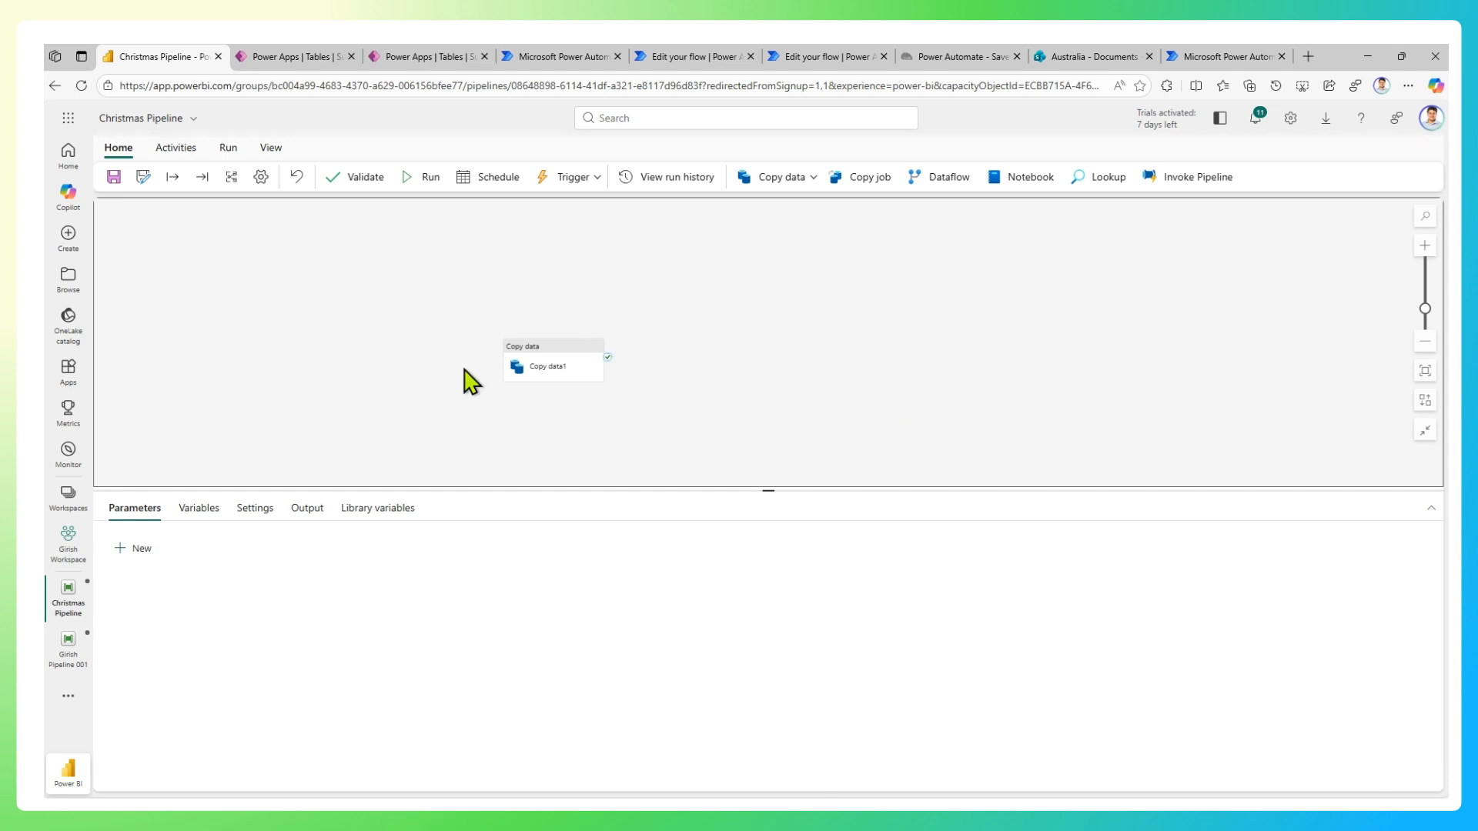
Enlarge the view of the remaining Copy data activity and give the properties pane more height.
left_click(533, 356)
scroll(536, 358, "up", 3)
left_click_drag(544, 334, 517, 288)
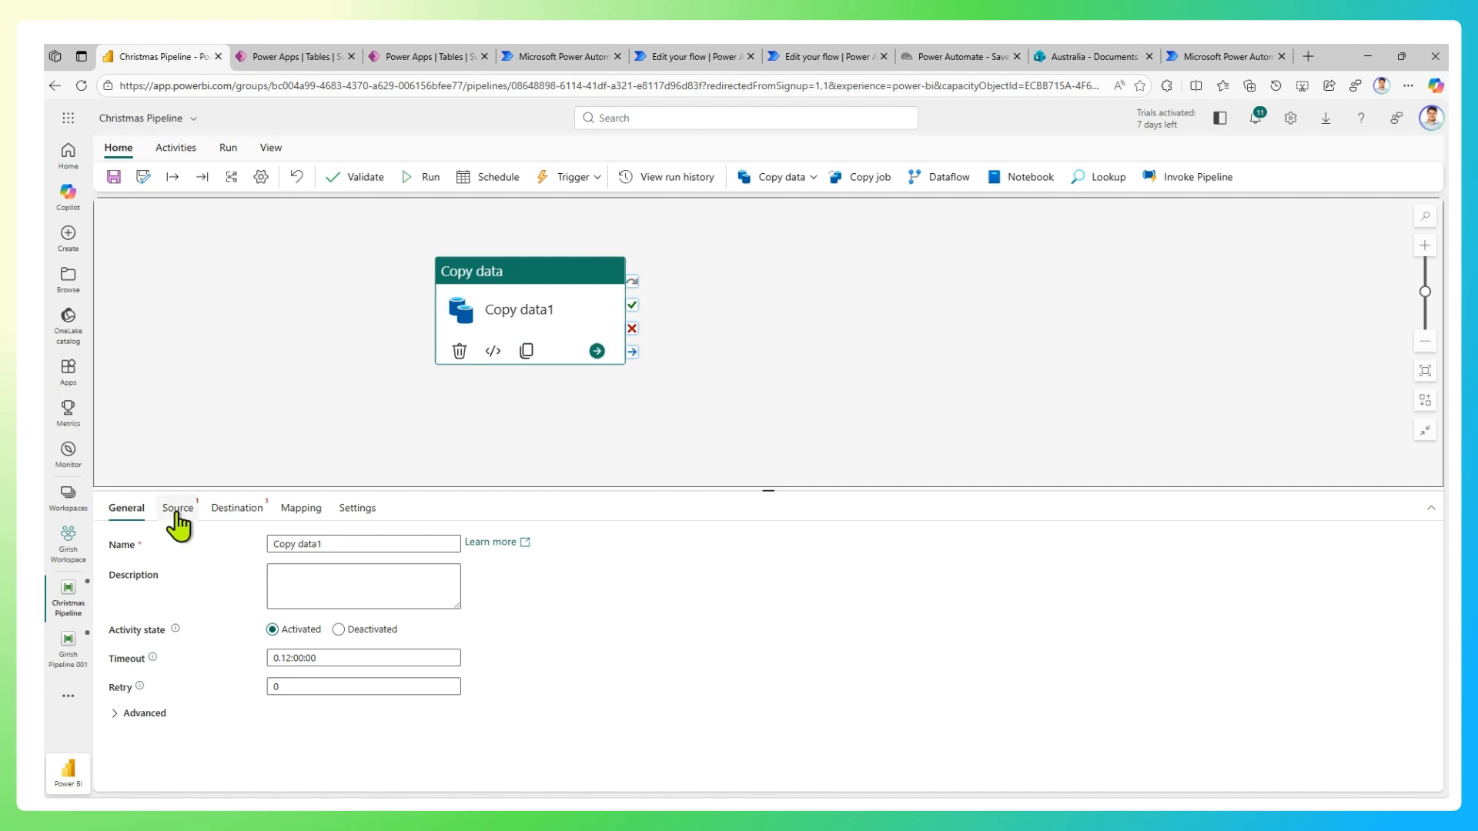
left_click(222, 486)
left_click_drag(225, 490, 241, 396)
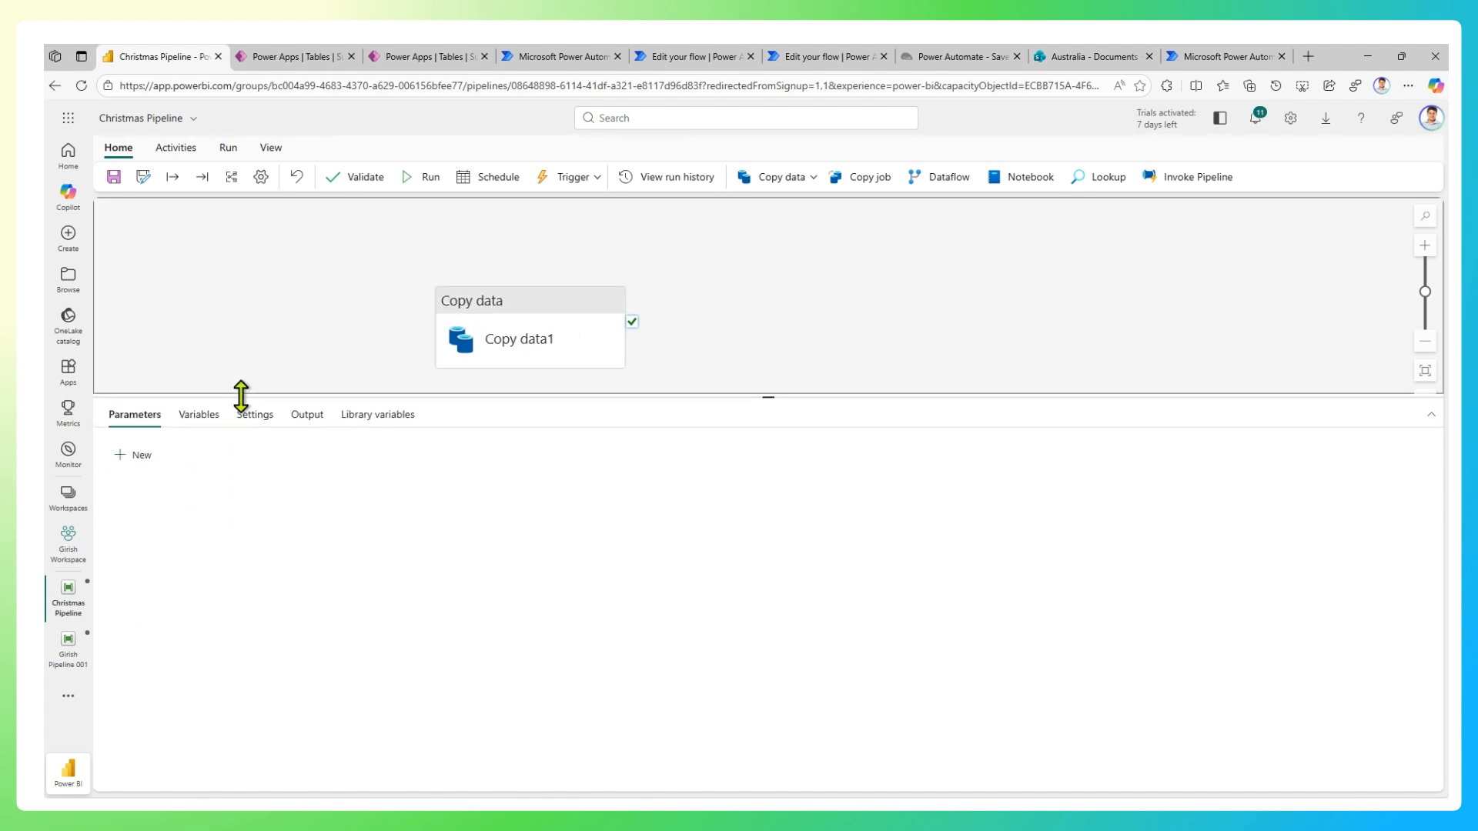
Switch the Copy data activity's state between Deactivated and Activated twice, ending on Activated.
left_click(452, 307)
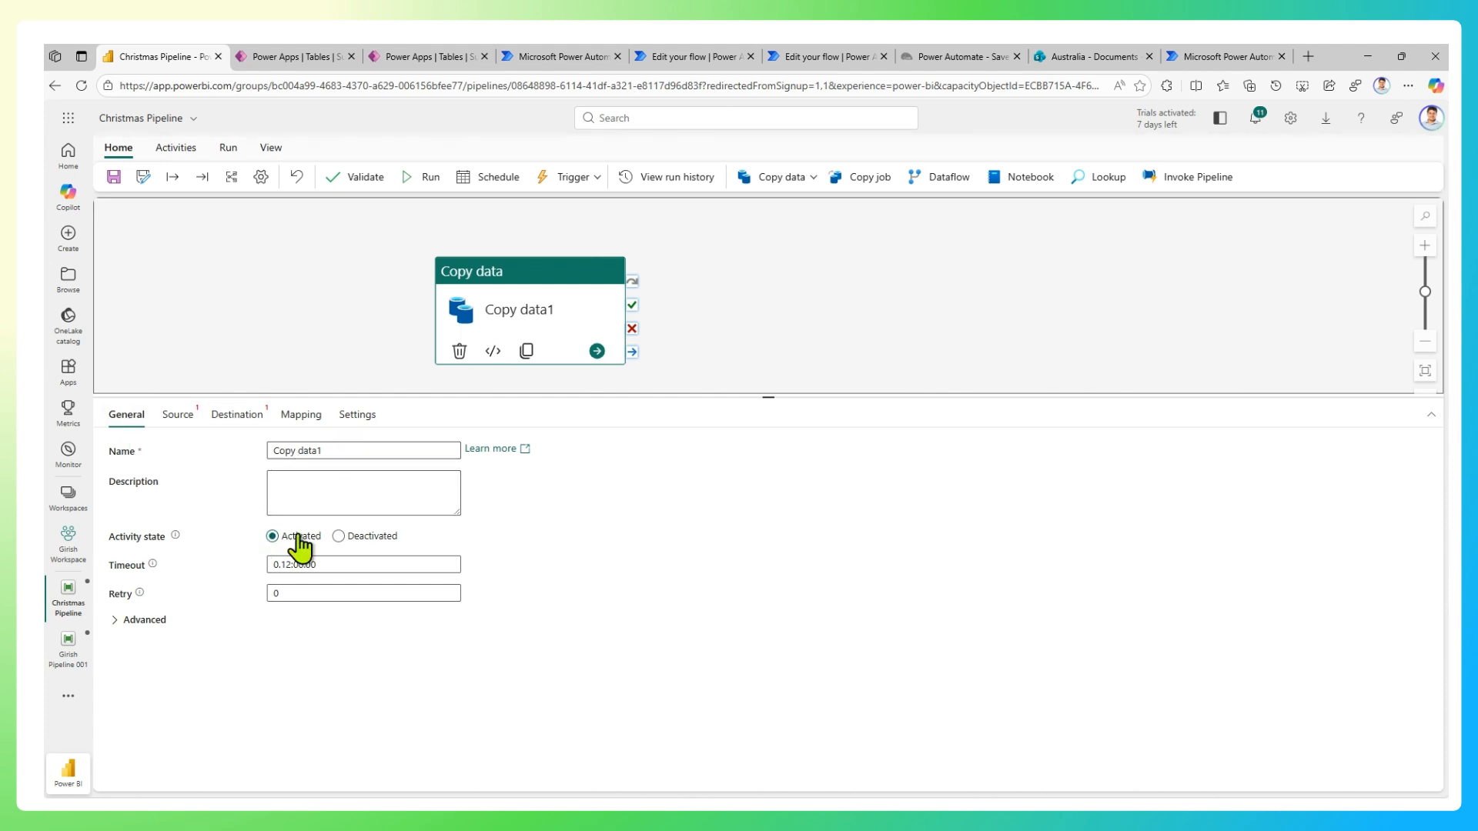
left_click(340, 537)
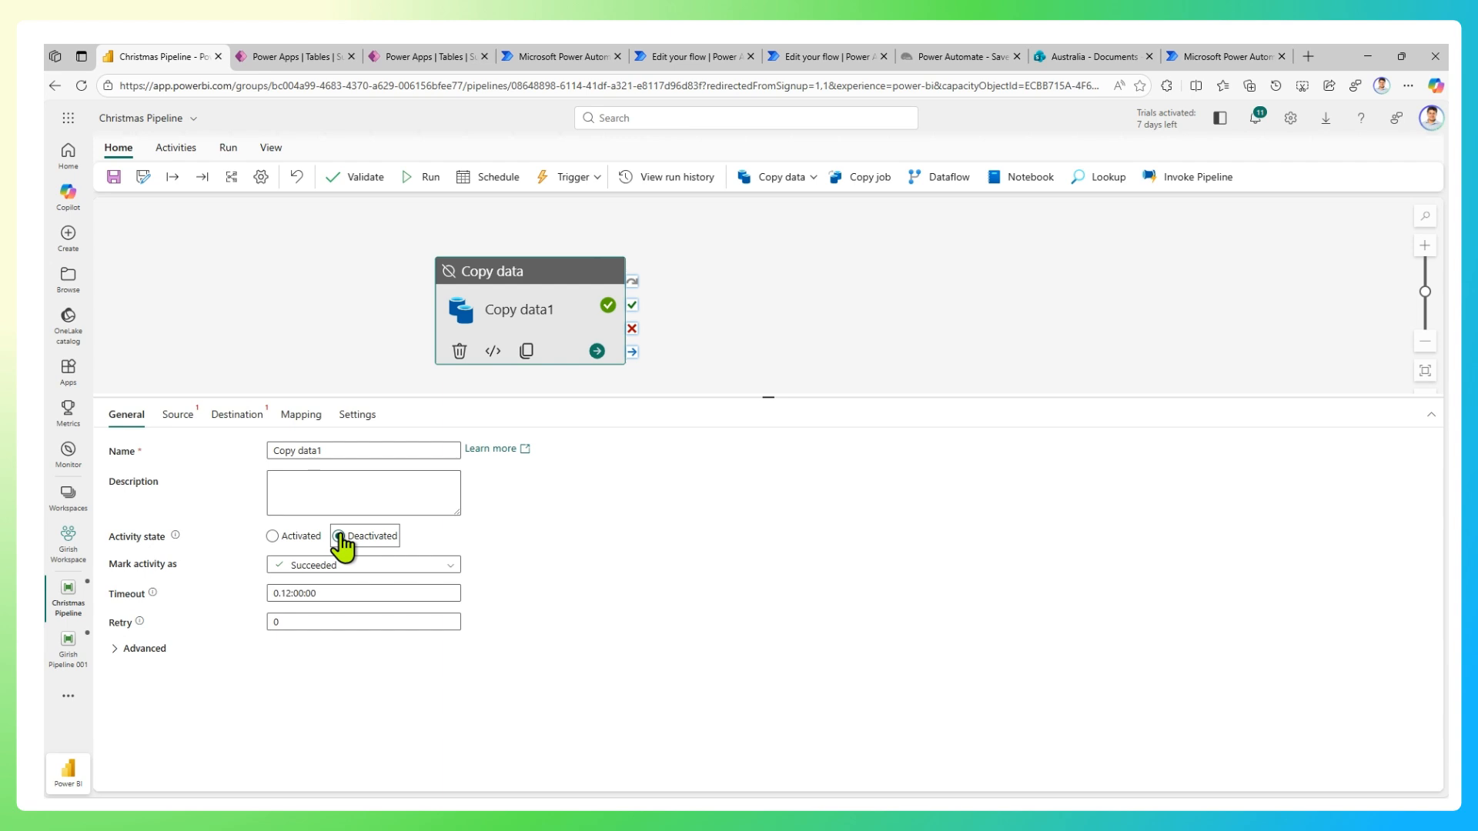
left_click(273, 538)
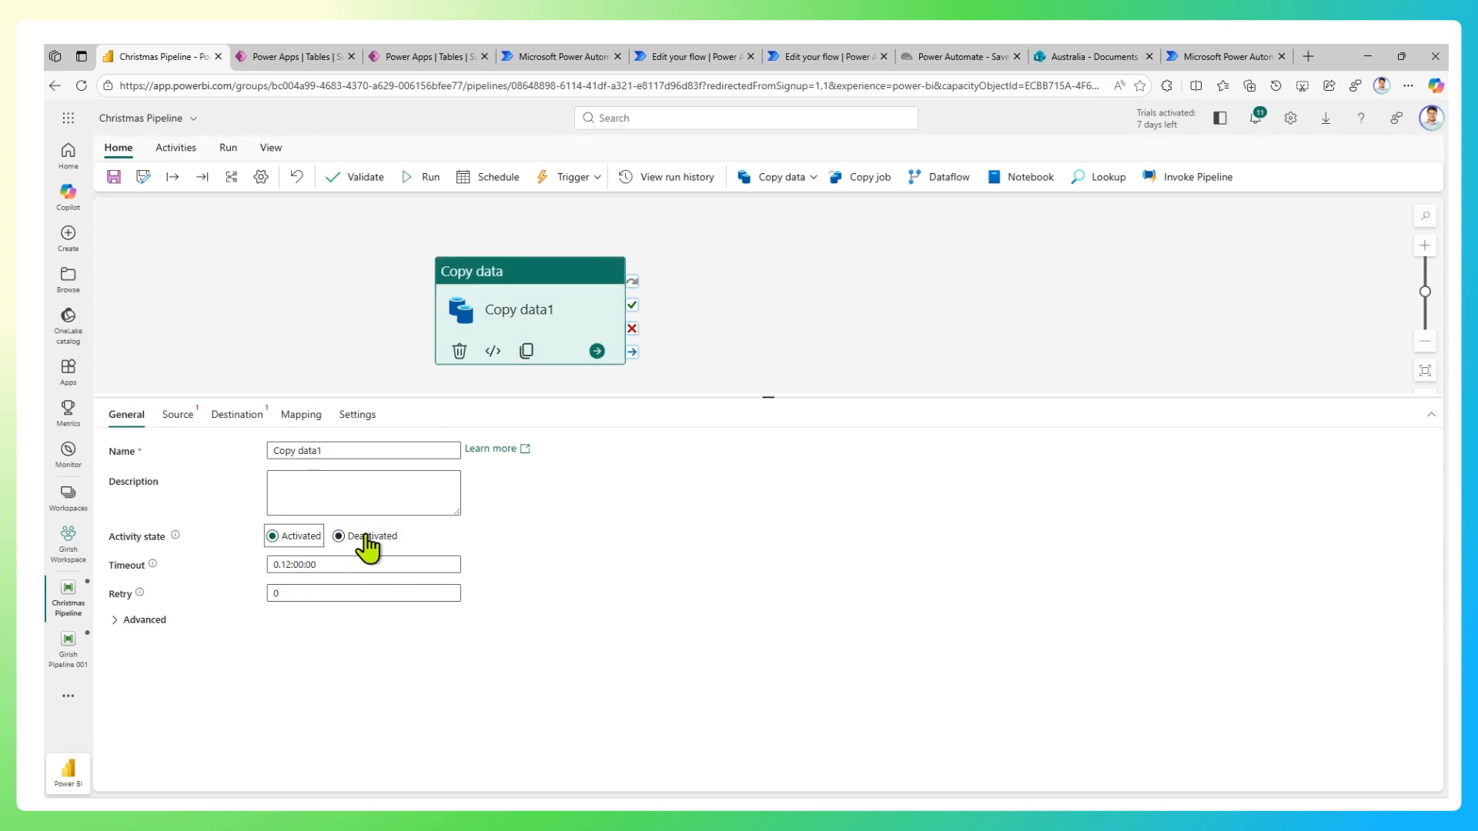
left_click(339, 537)
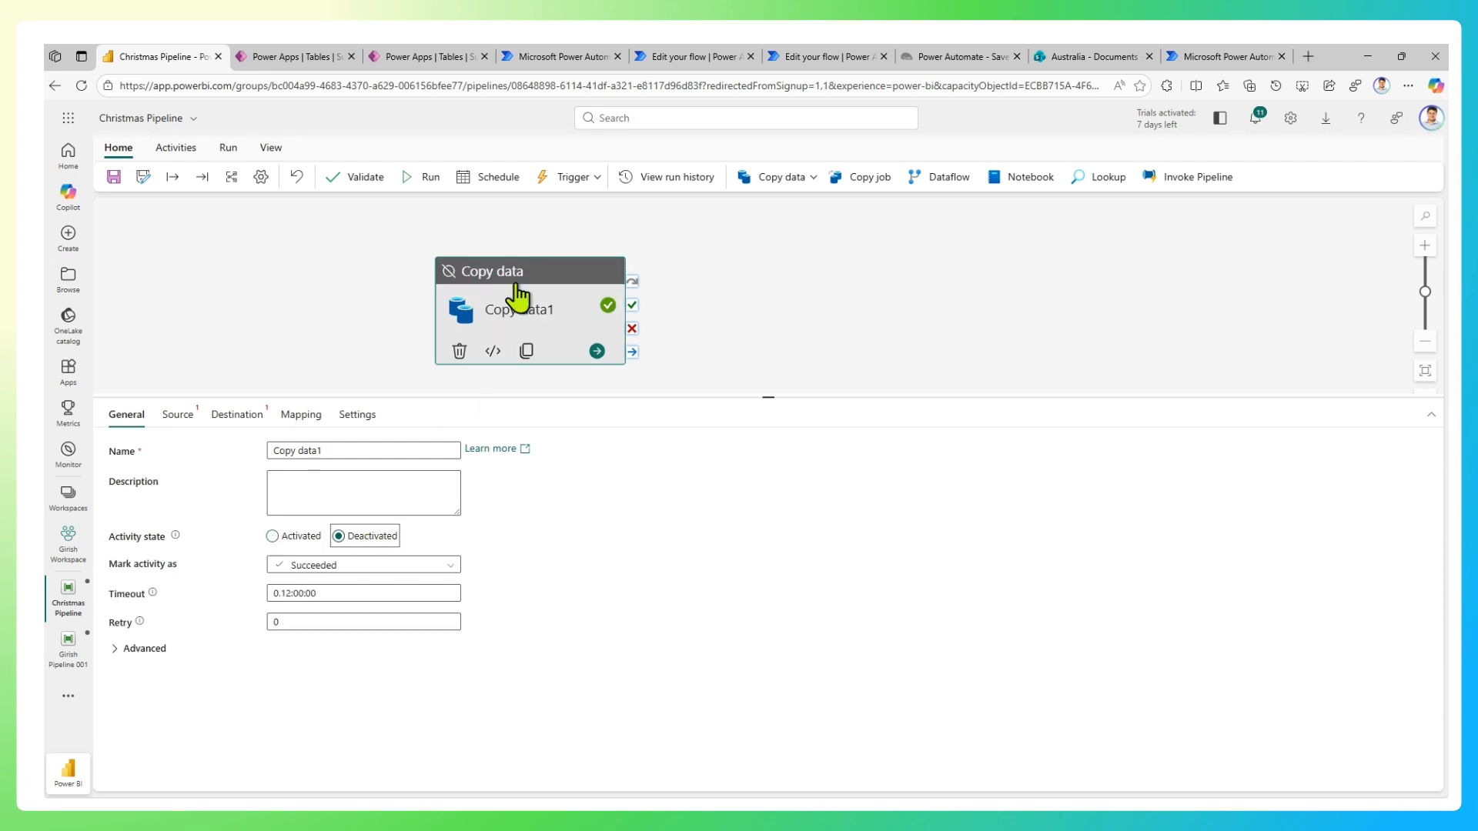
left_click(273, 538)
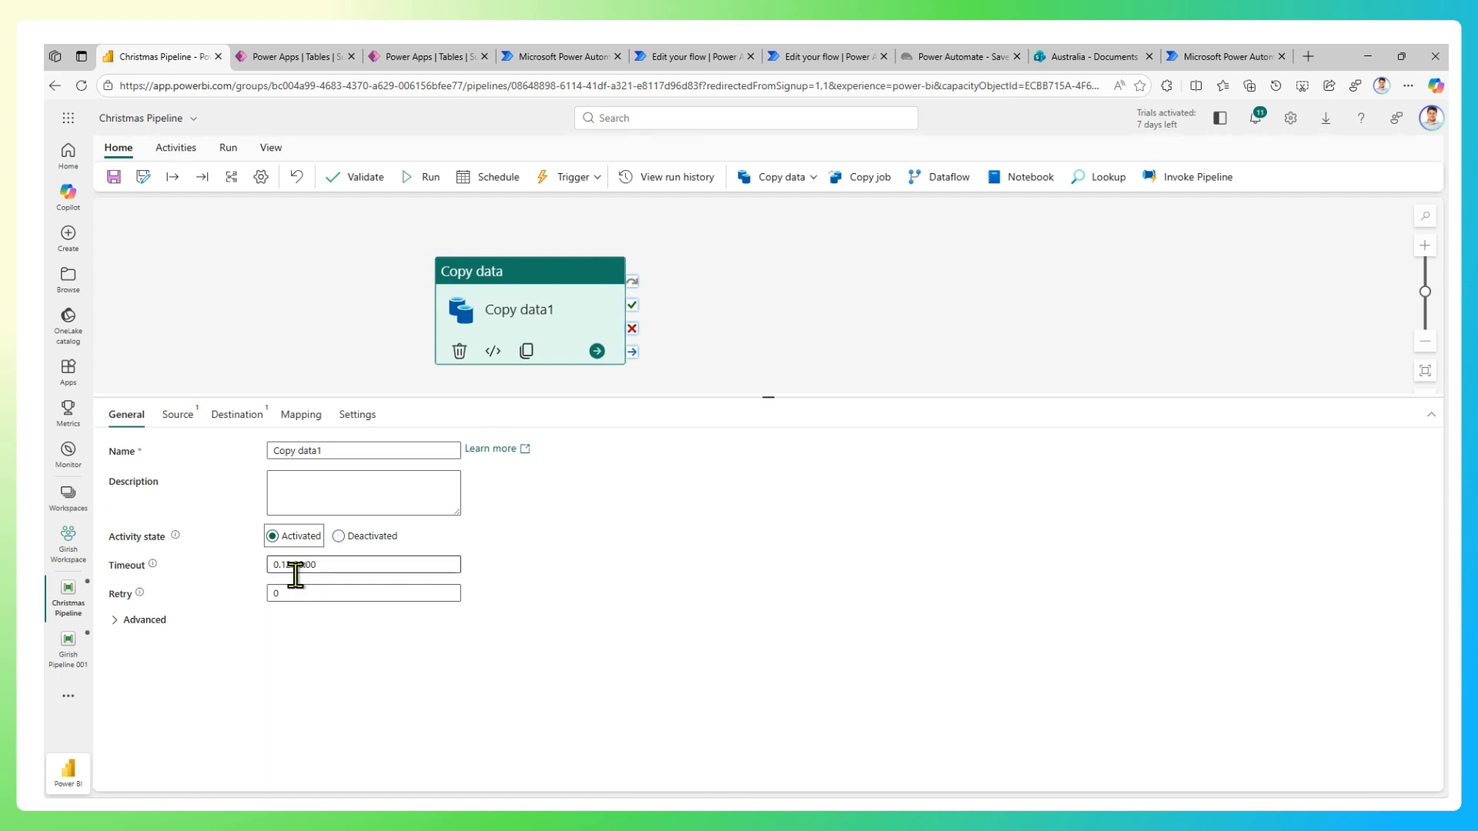
Show the advanced general settings of the Copy data activity and shift the activity slightly up on the canvas.
left_click(117, 621)
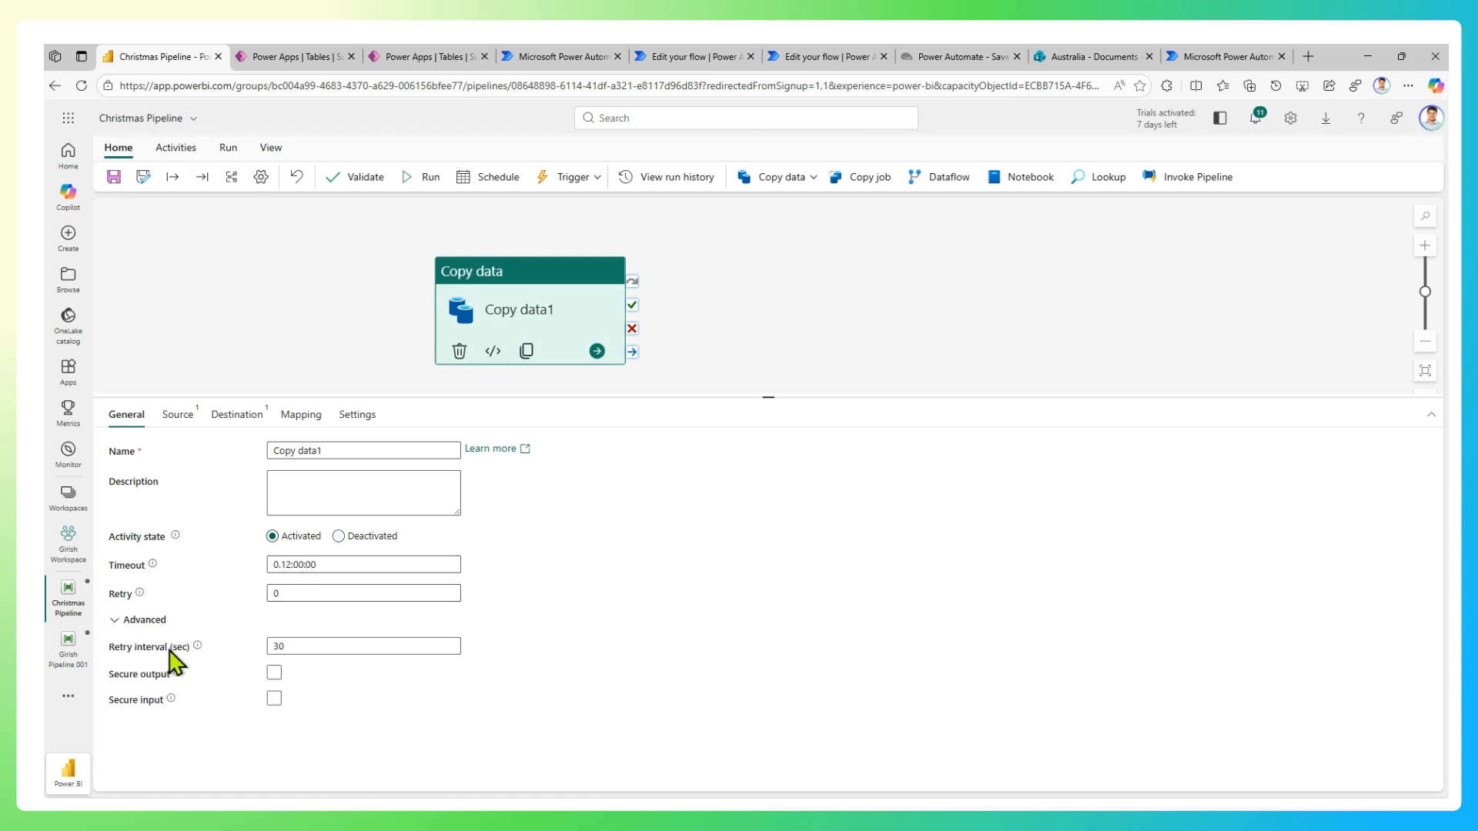
left_click_drag(560, 270, 549, 242)
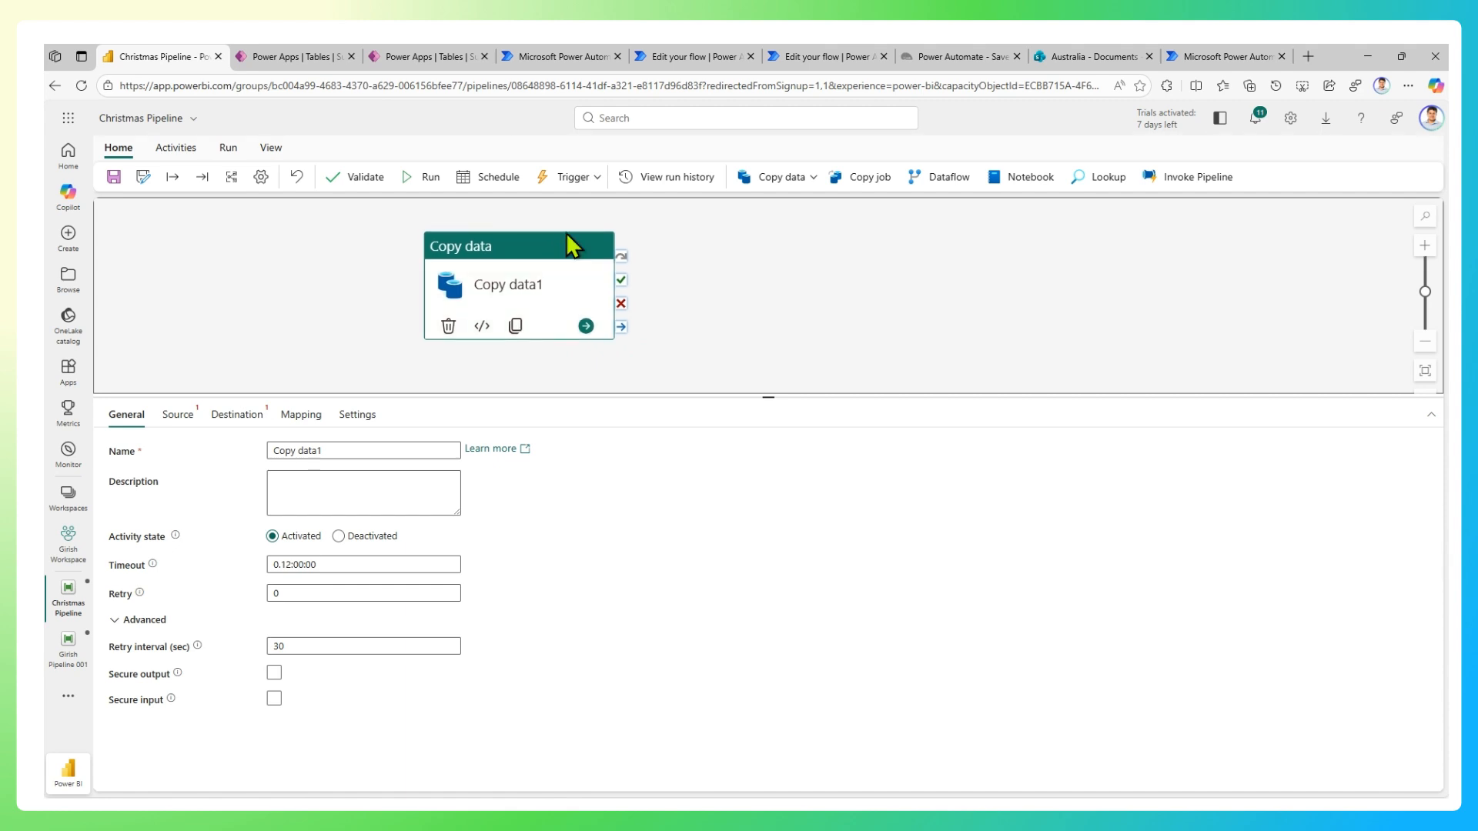
Browse all data sources for the Copy data activity's source connection and show the full list of new sources.
left_click(177, 416)
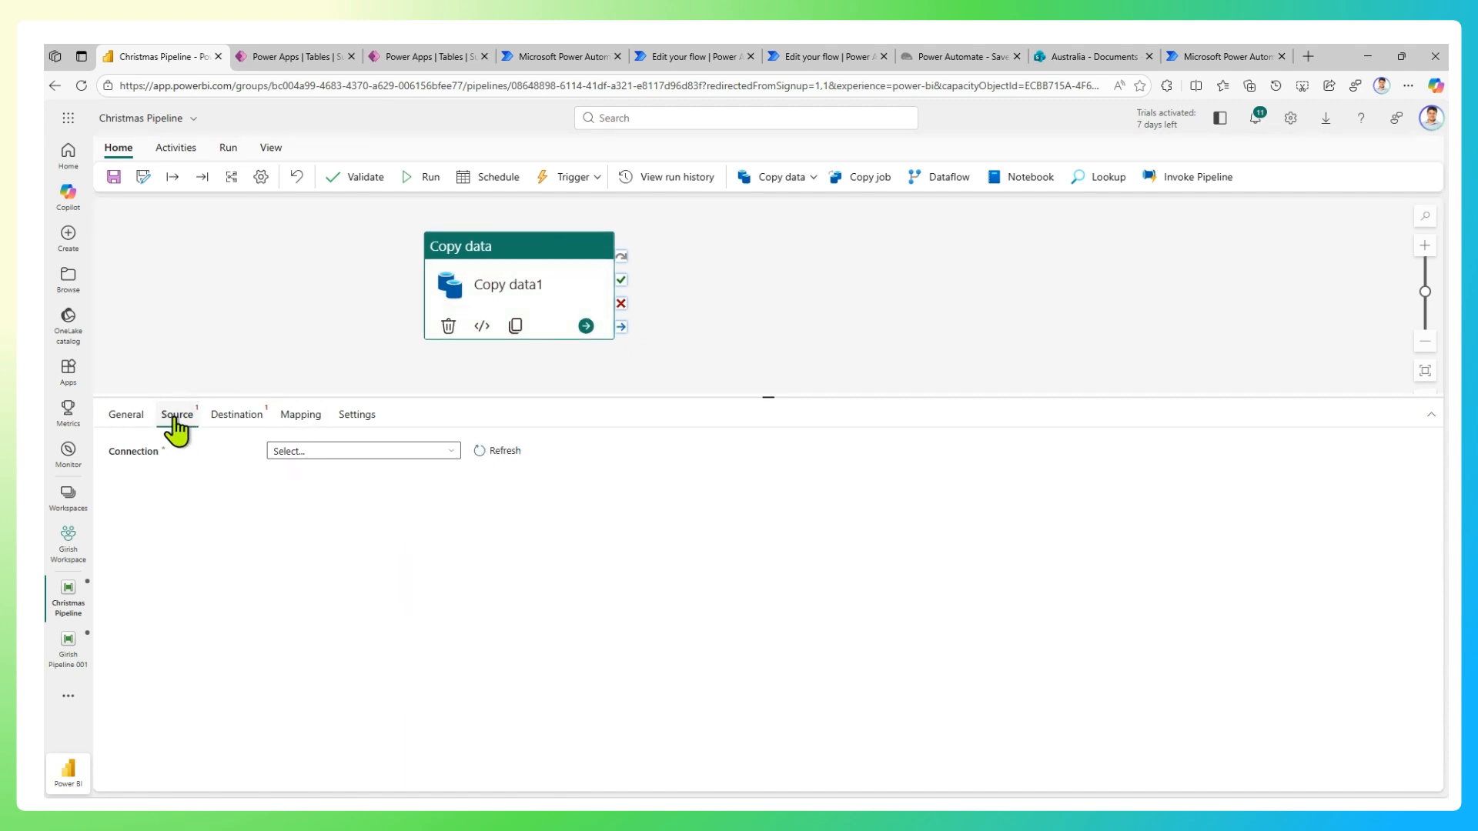
left_click(320, 454)
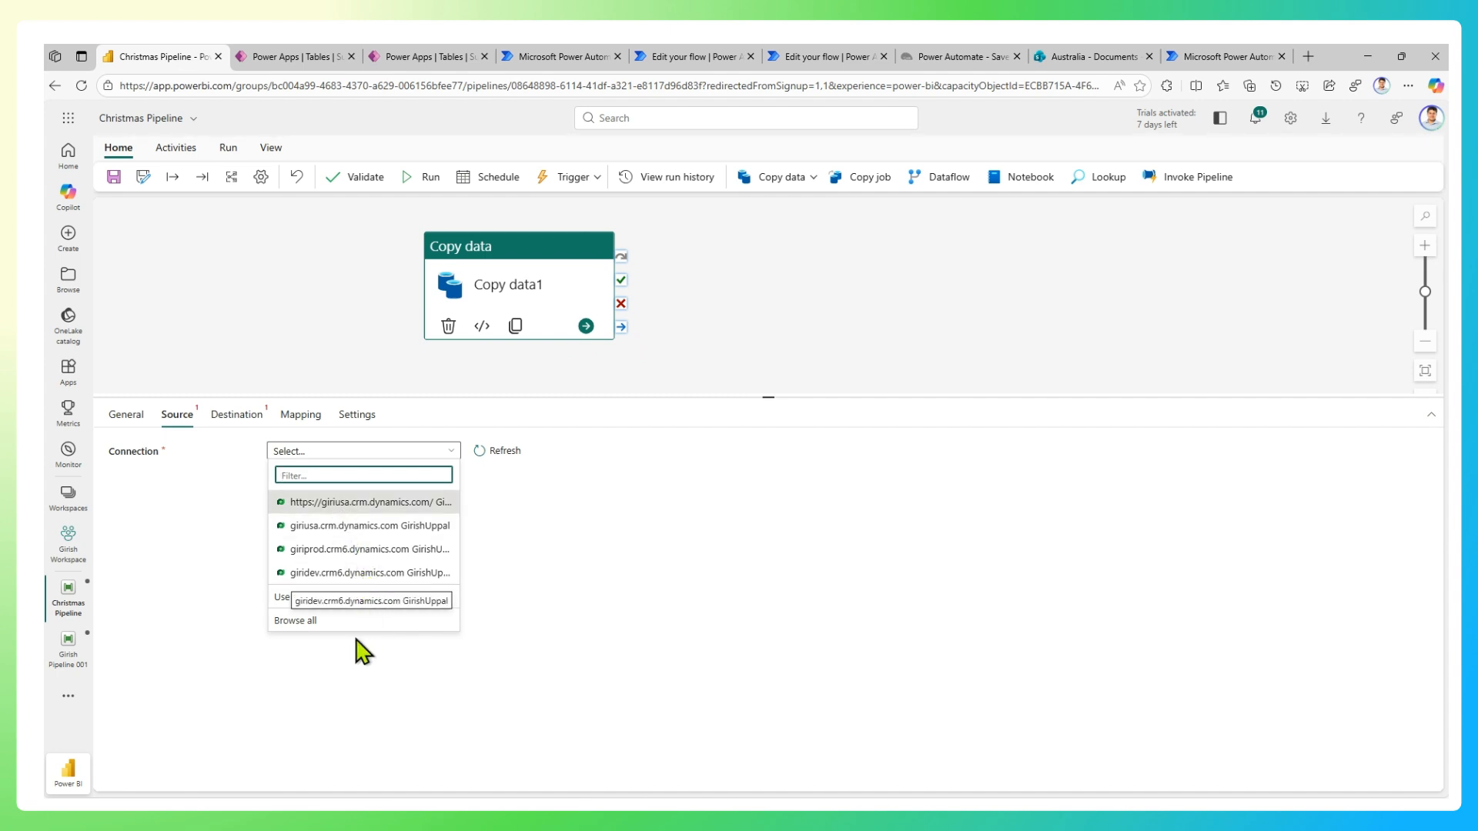
left_click(314, 620)
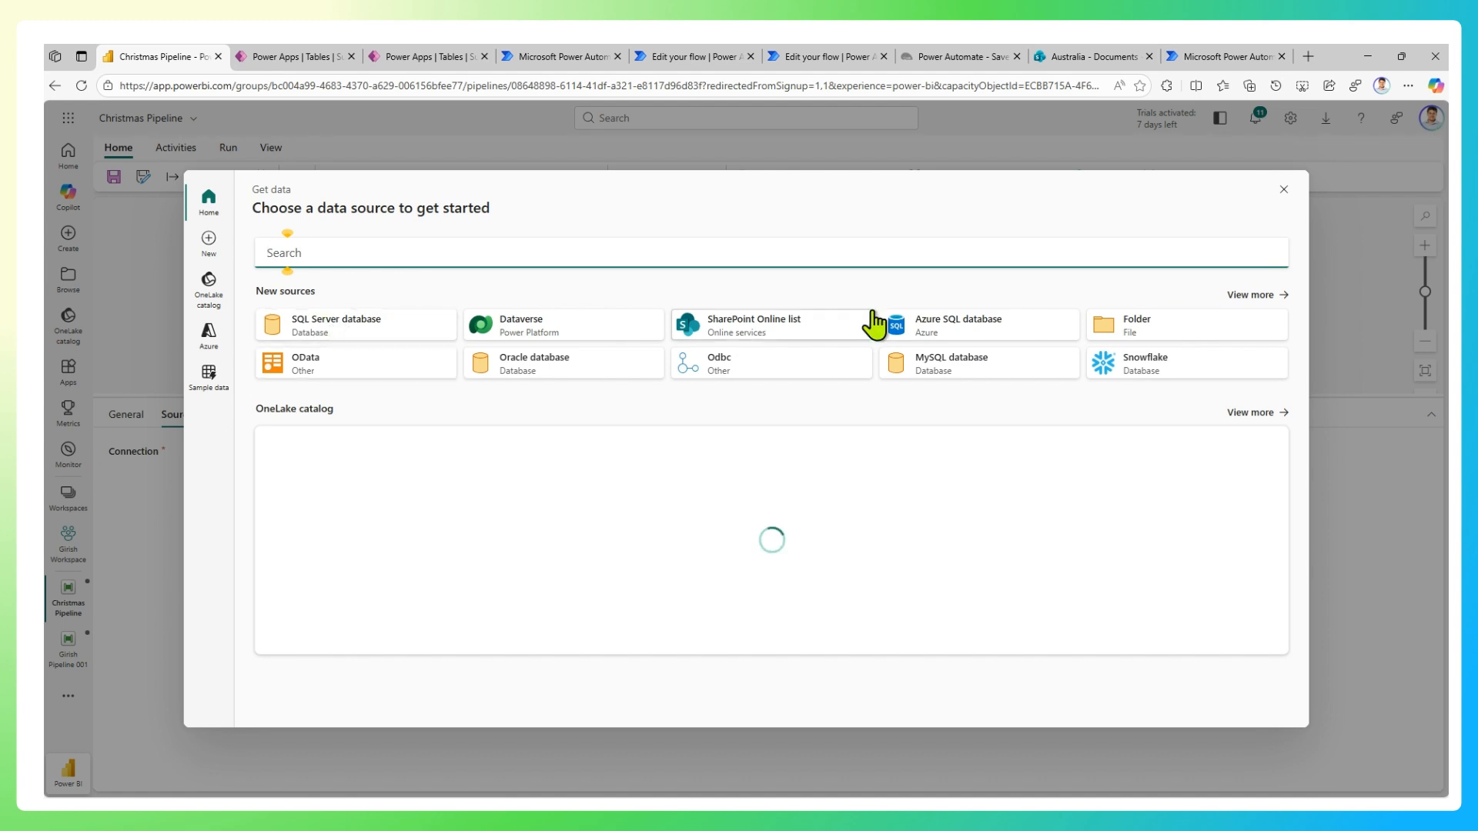
left_click(1265, 296)
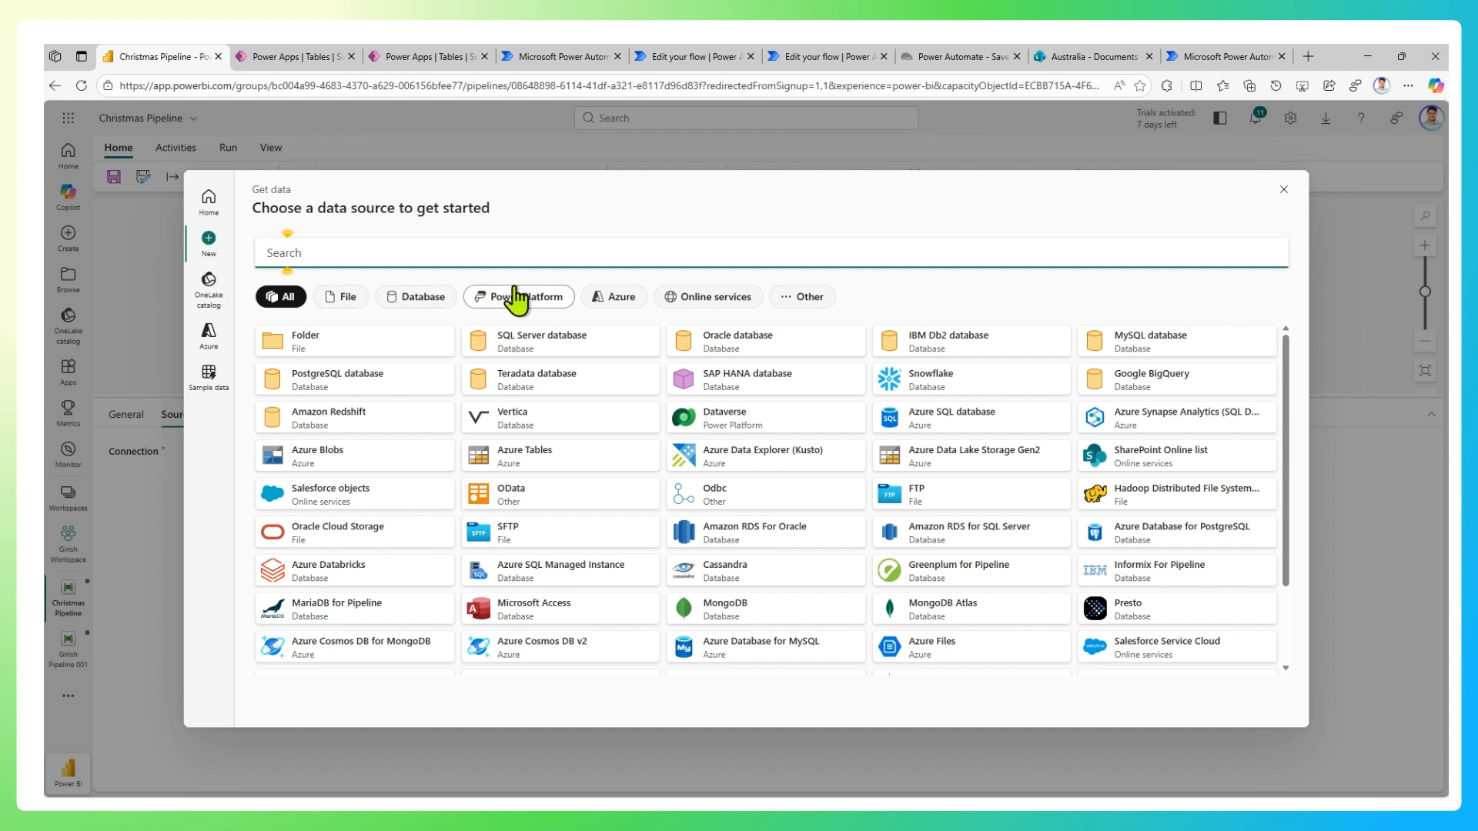
Review the File, Database, Power Platform, Azure, Online services and Other source categories, and close the data source catalog, discarding changes.
left_click(339, 302)
left_click(394, 304)
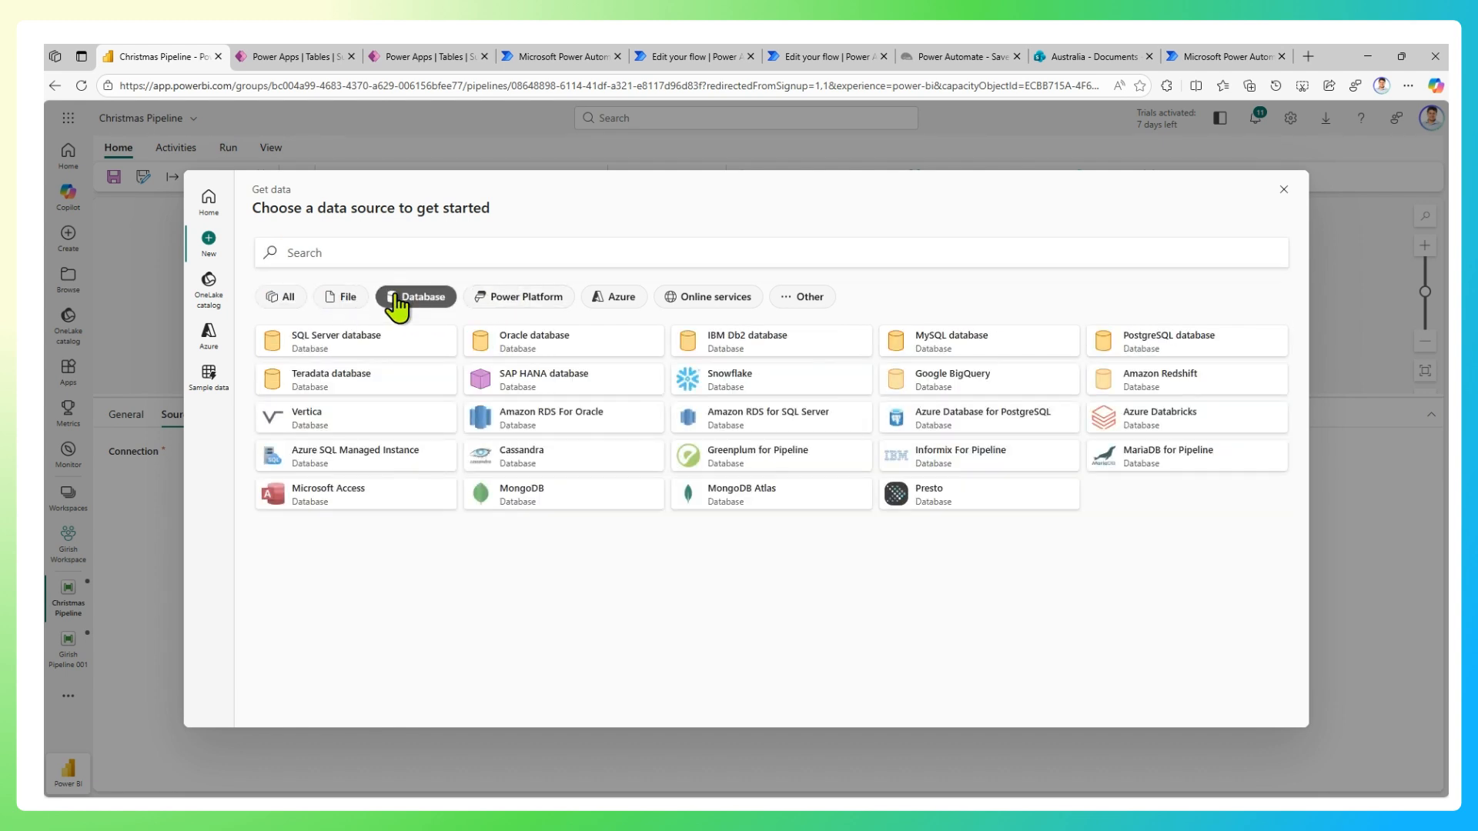
left_click(495, 303)
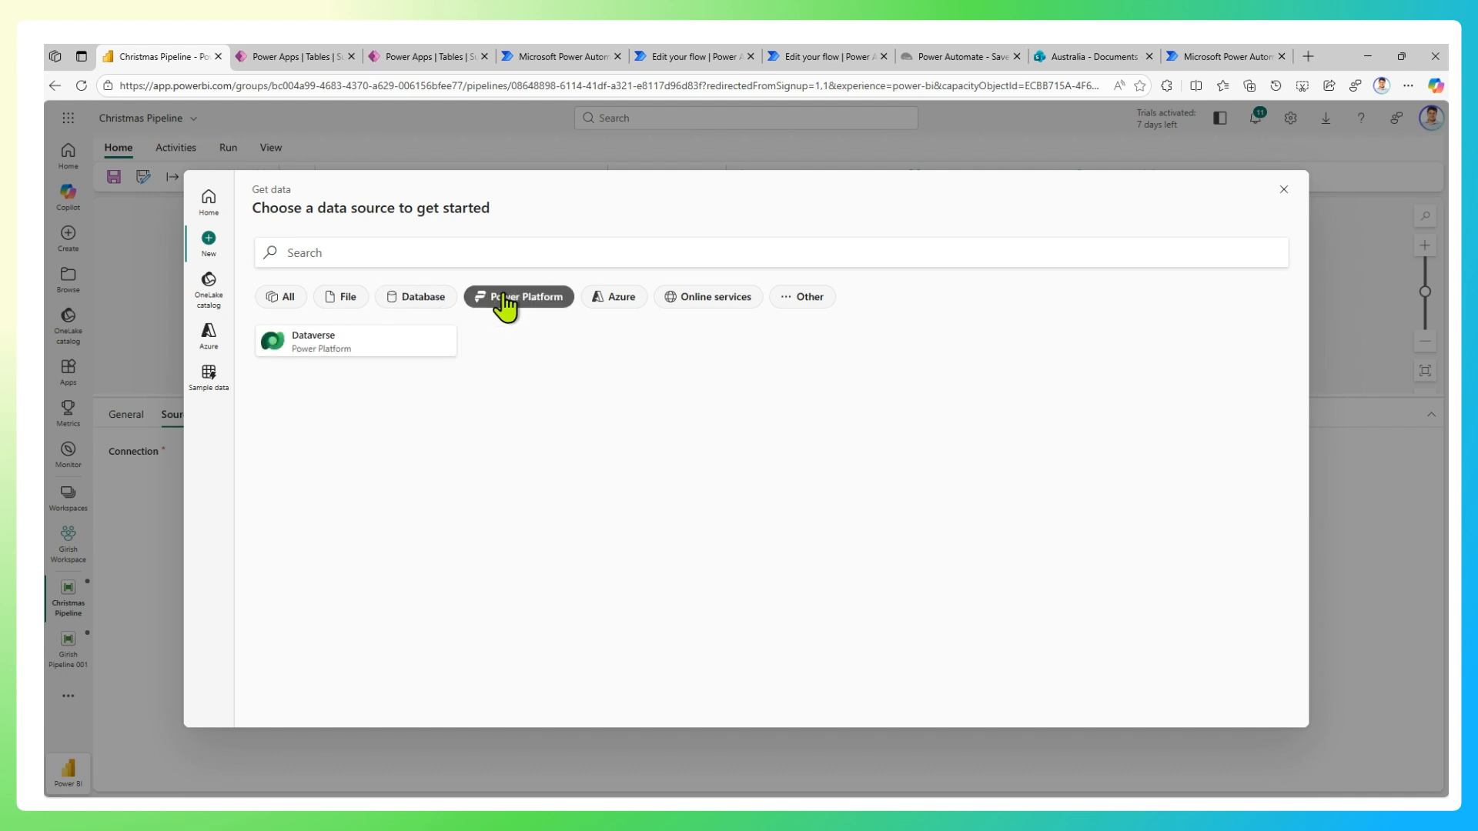
left_click(612, 300)
left_click(689, 308)
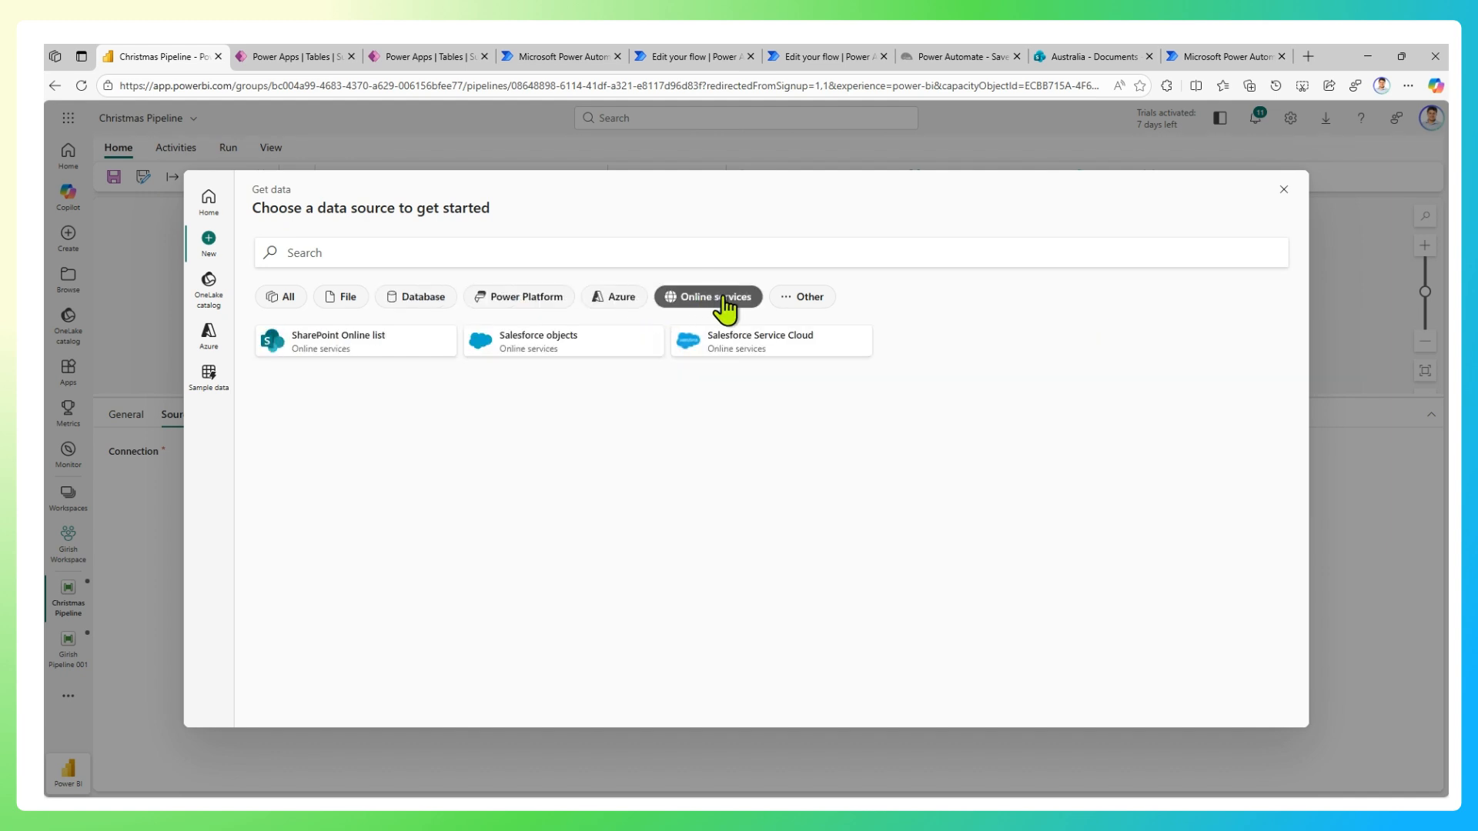
left_click(796, 305)
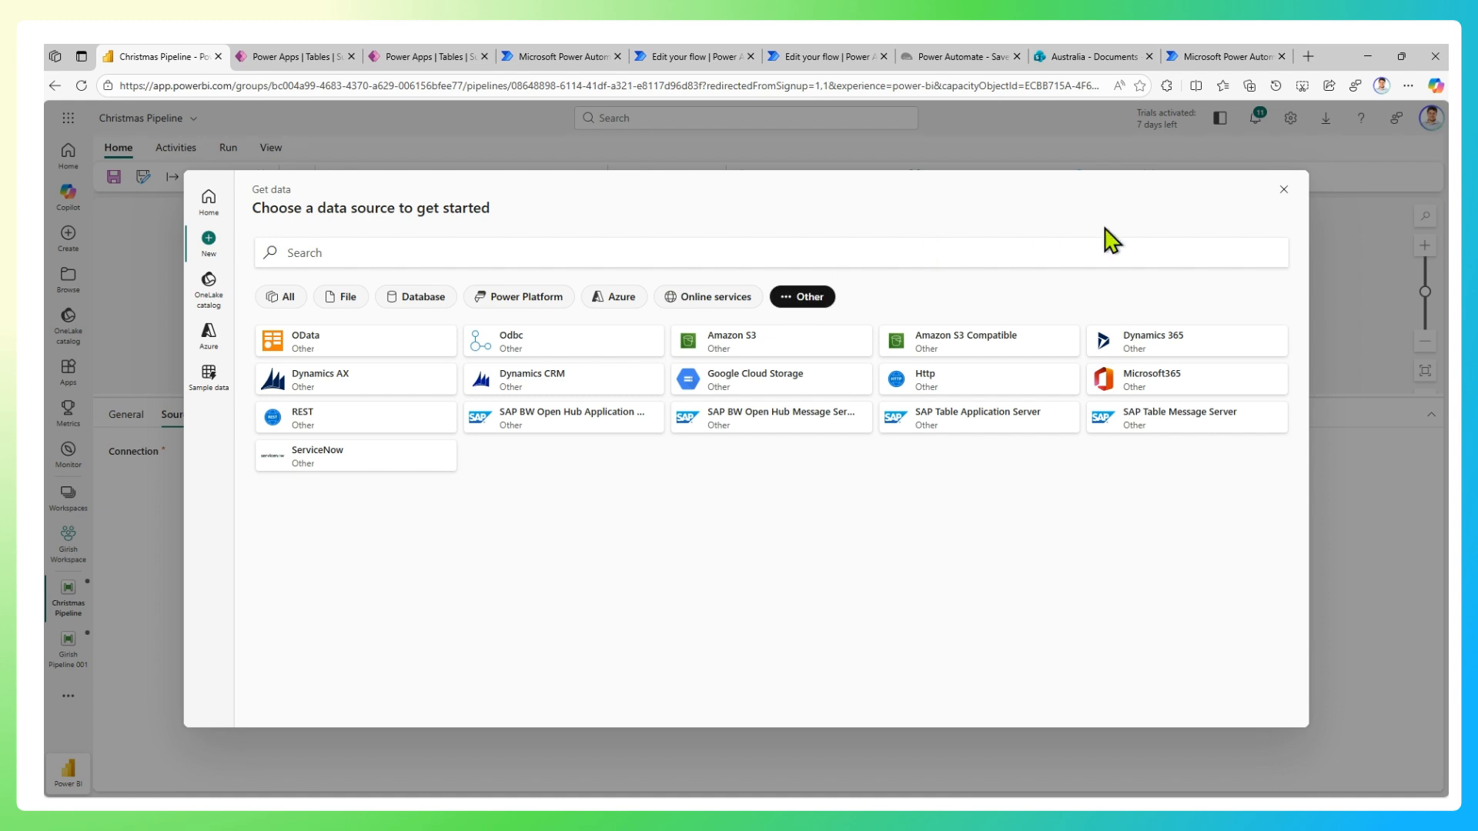
left_click(1284, 189)
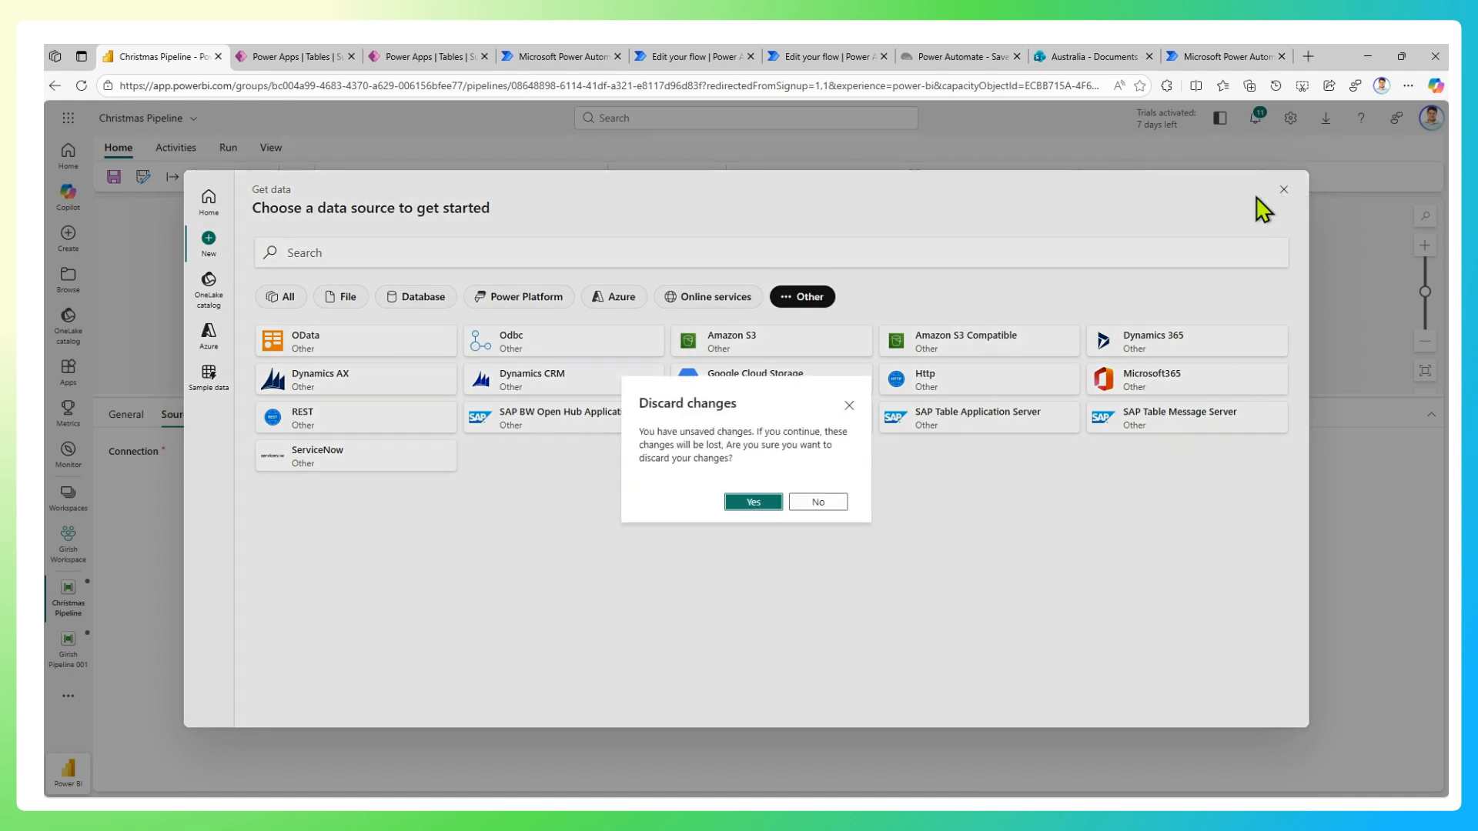
left_click(751, 502)
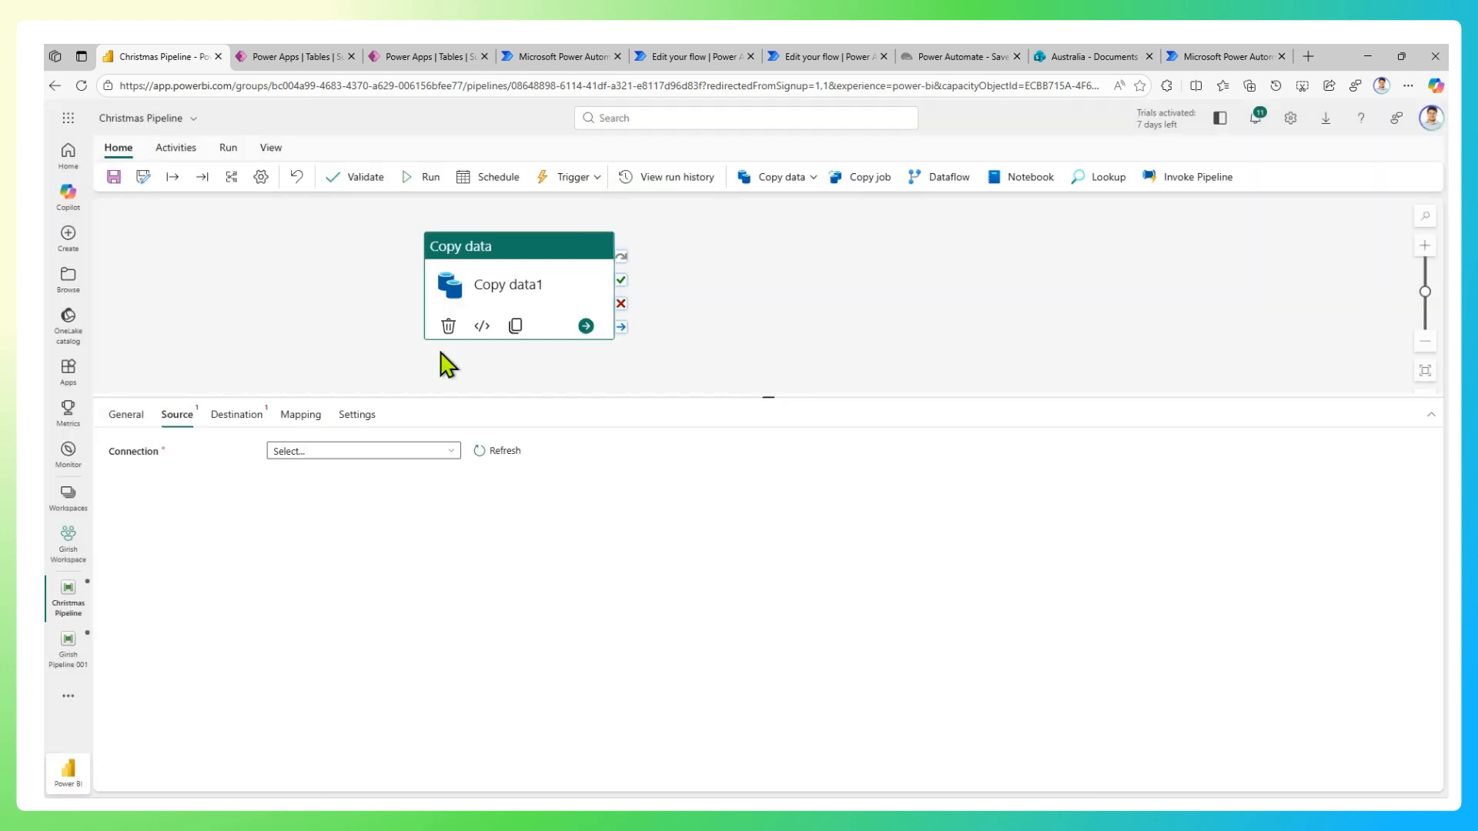
Set the Copy data activity's source to the giridev.crm6.dynamics.com connection with connection type Dataverse.
left_click(299, 452)
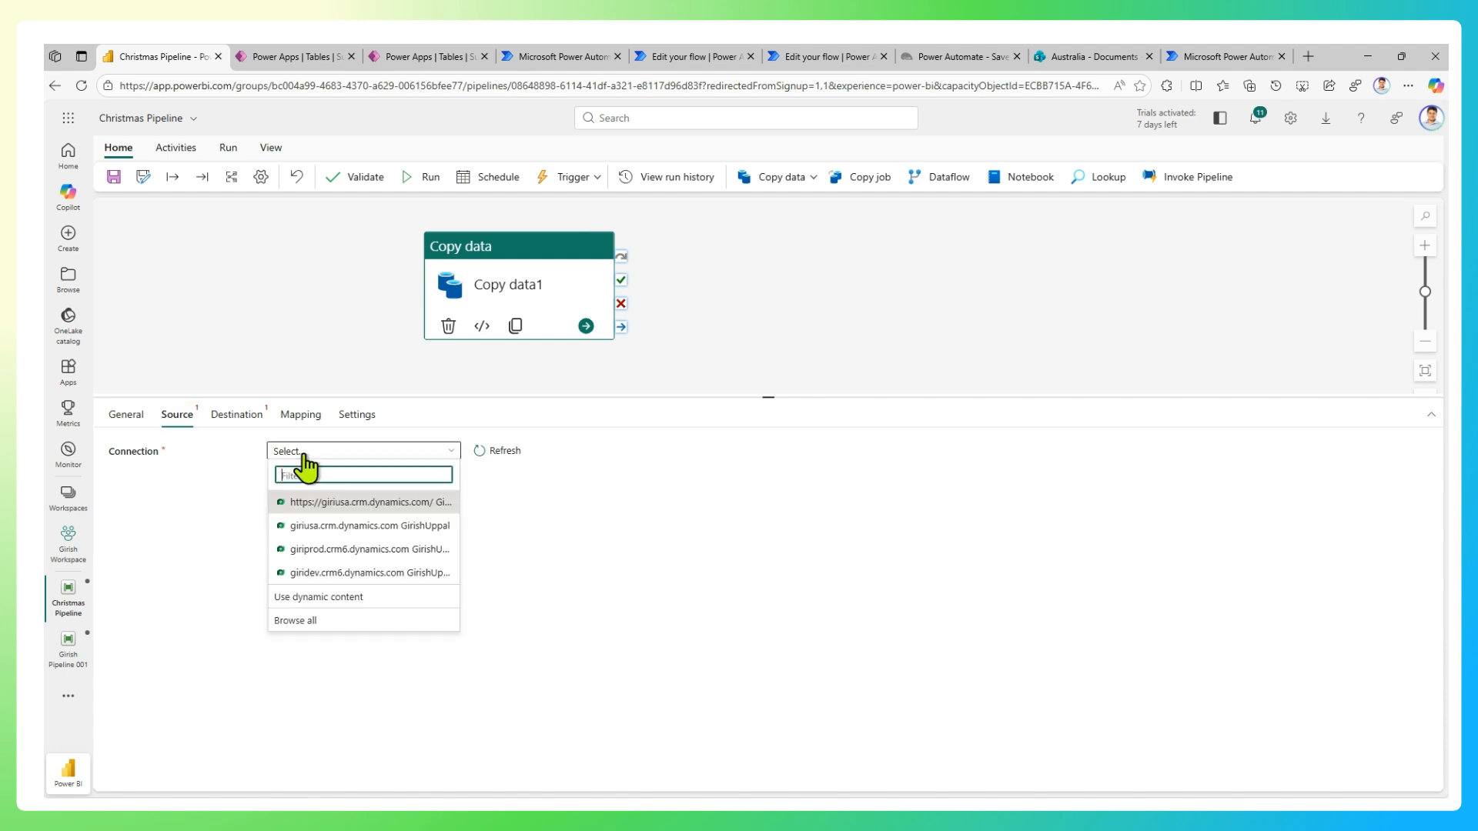
left_click(306, 573)
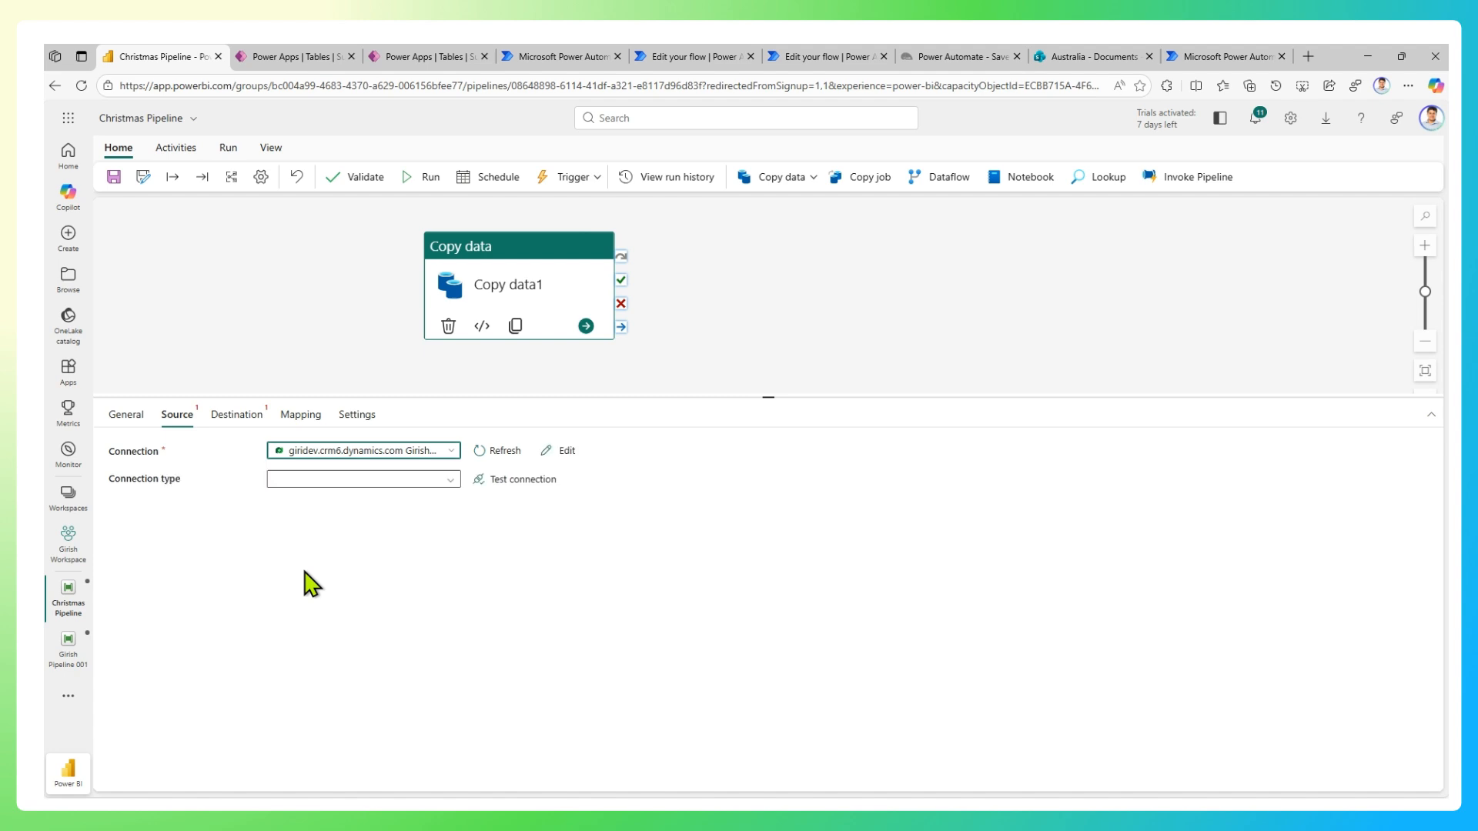
left_click(356, 481)
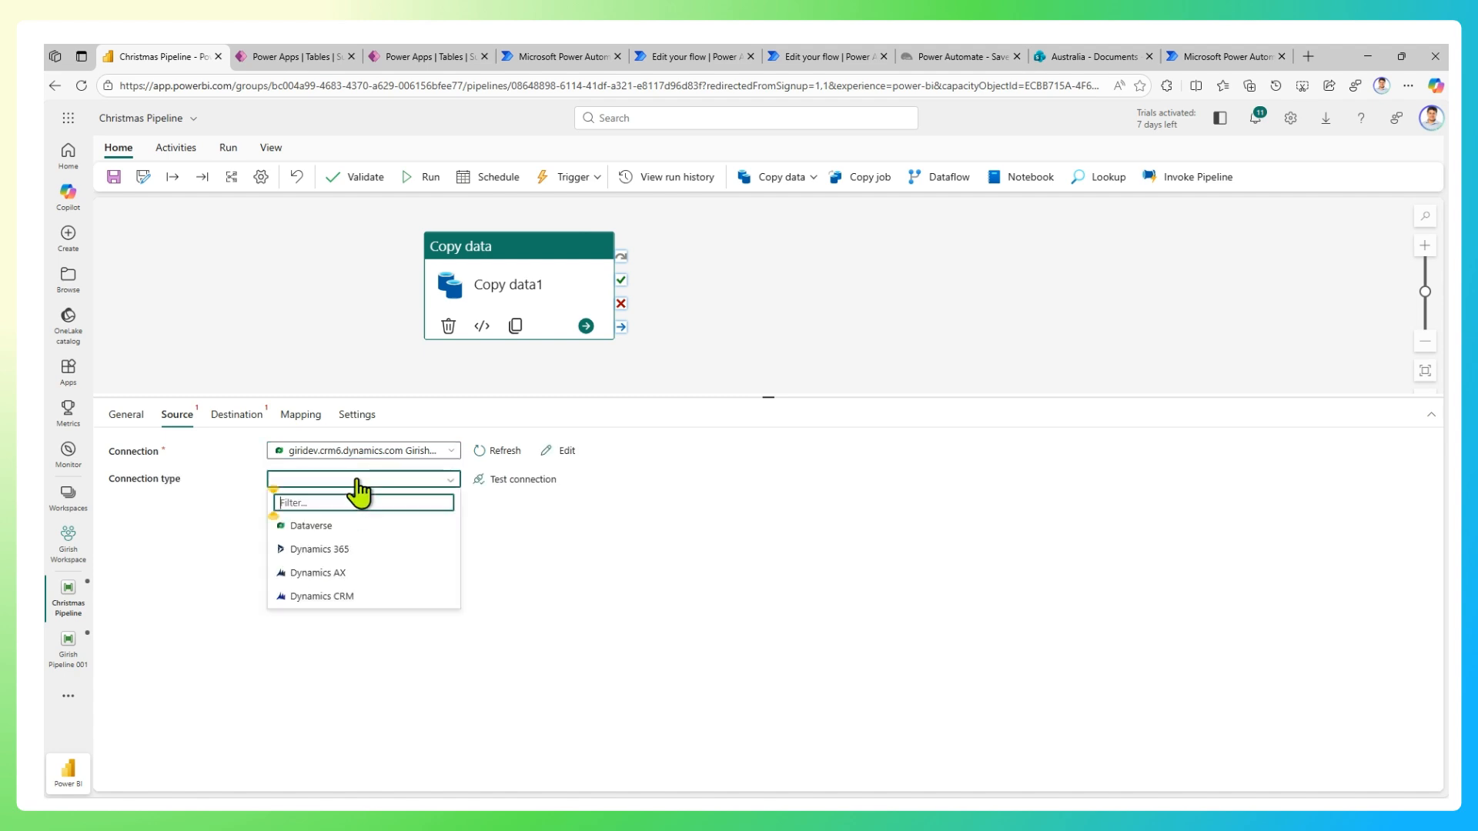
left_click(322, 527)
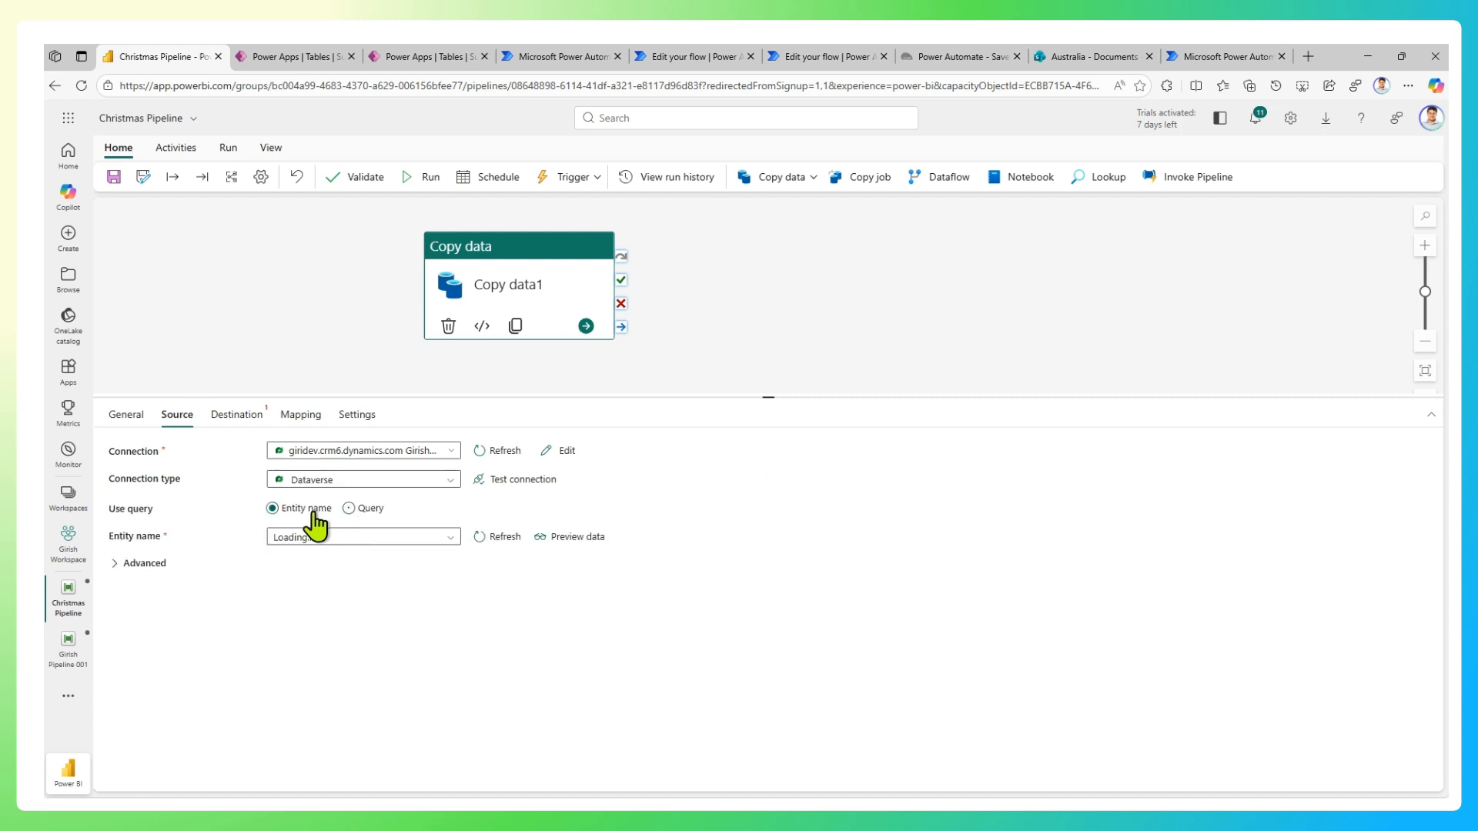
Switch the source from Entity name to Query and add an empty additional column in its advanced settings.
left_click(349, 509)
left_click(343, 551)
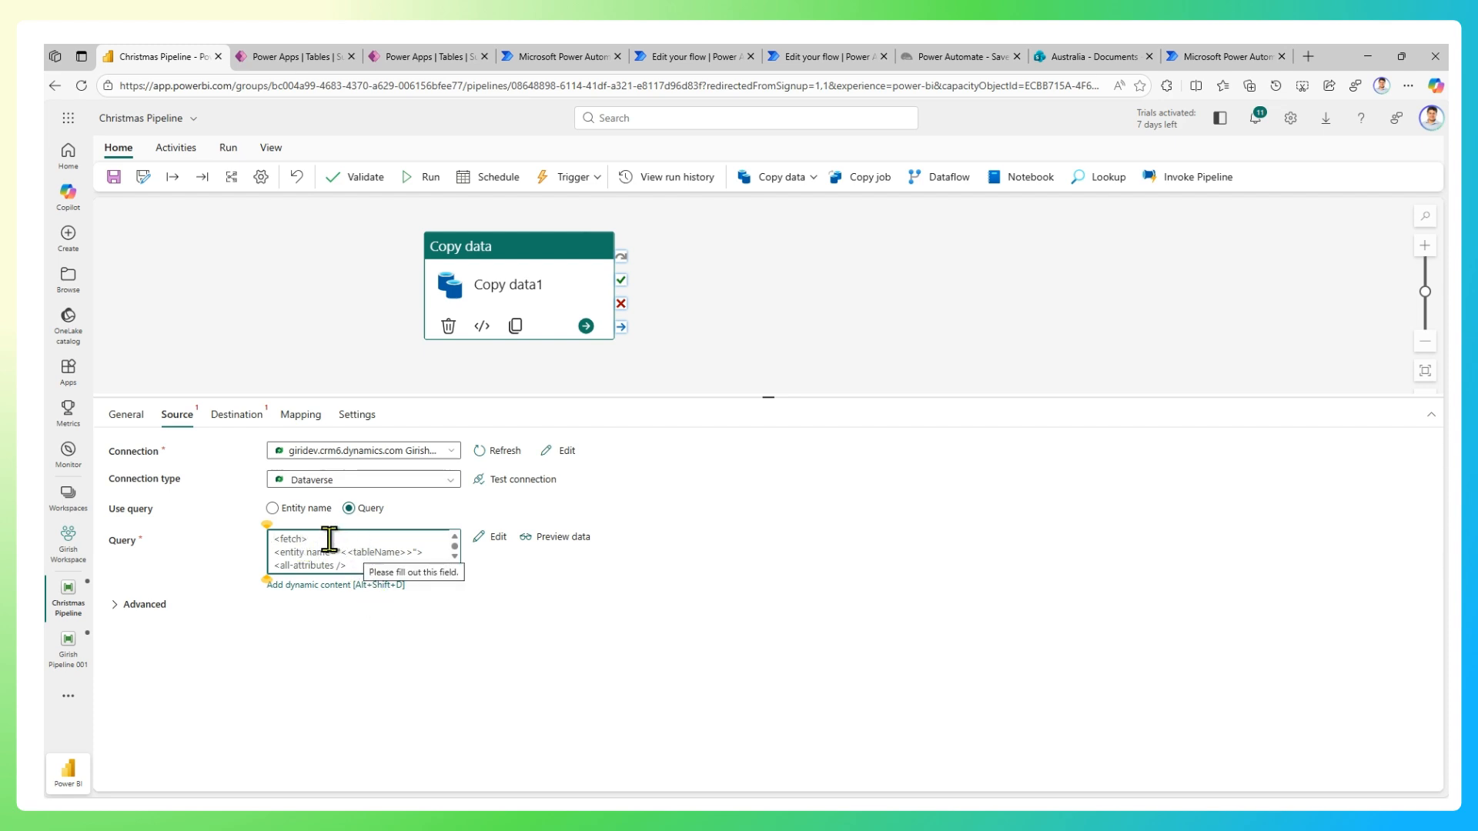
left_click(149, 607)
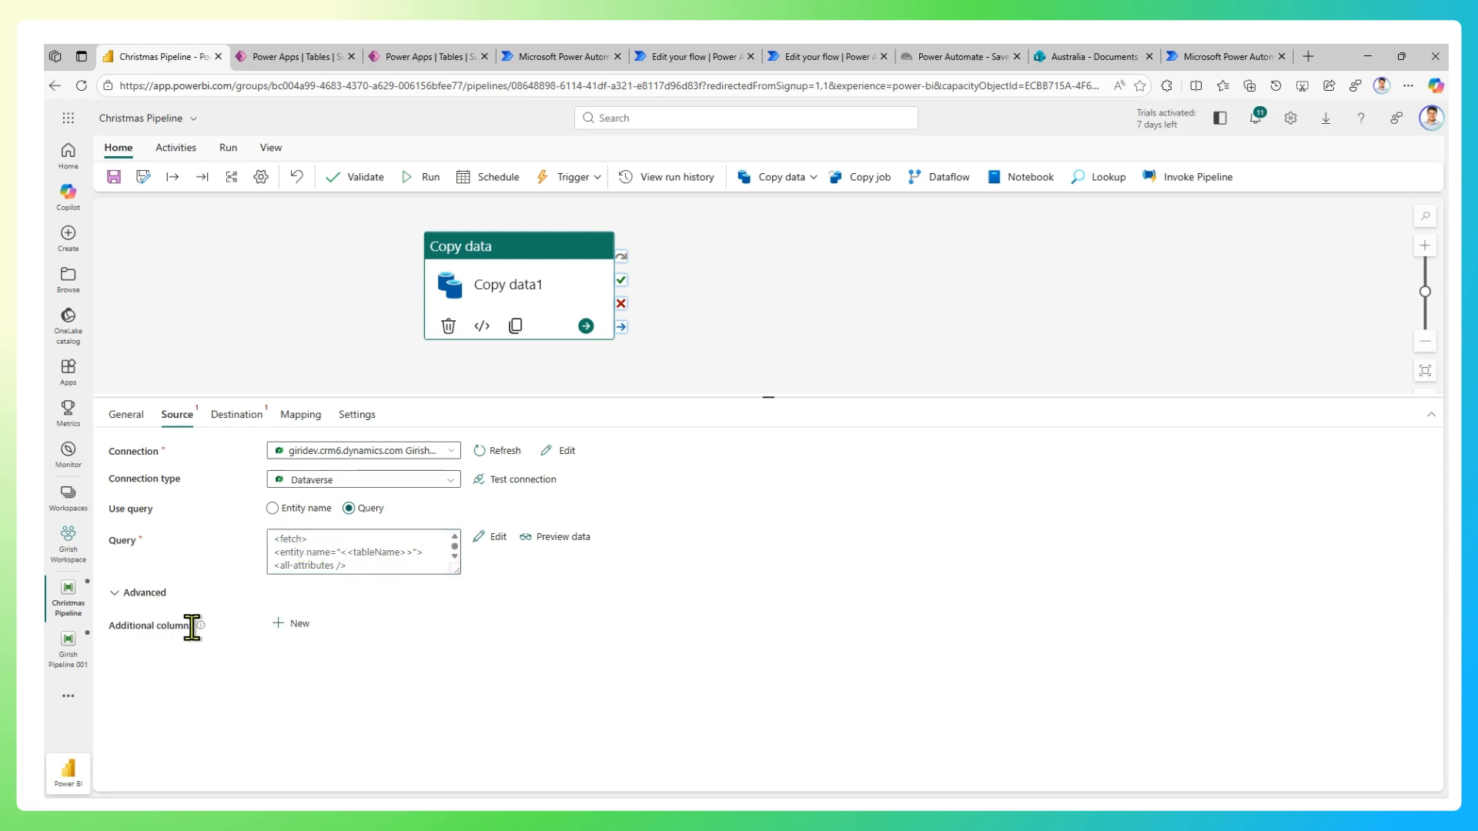
left_click(282, 628)
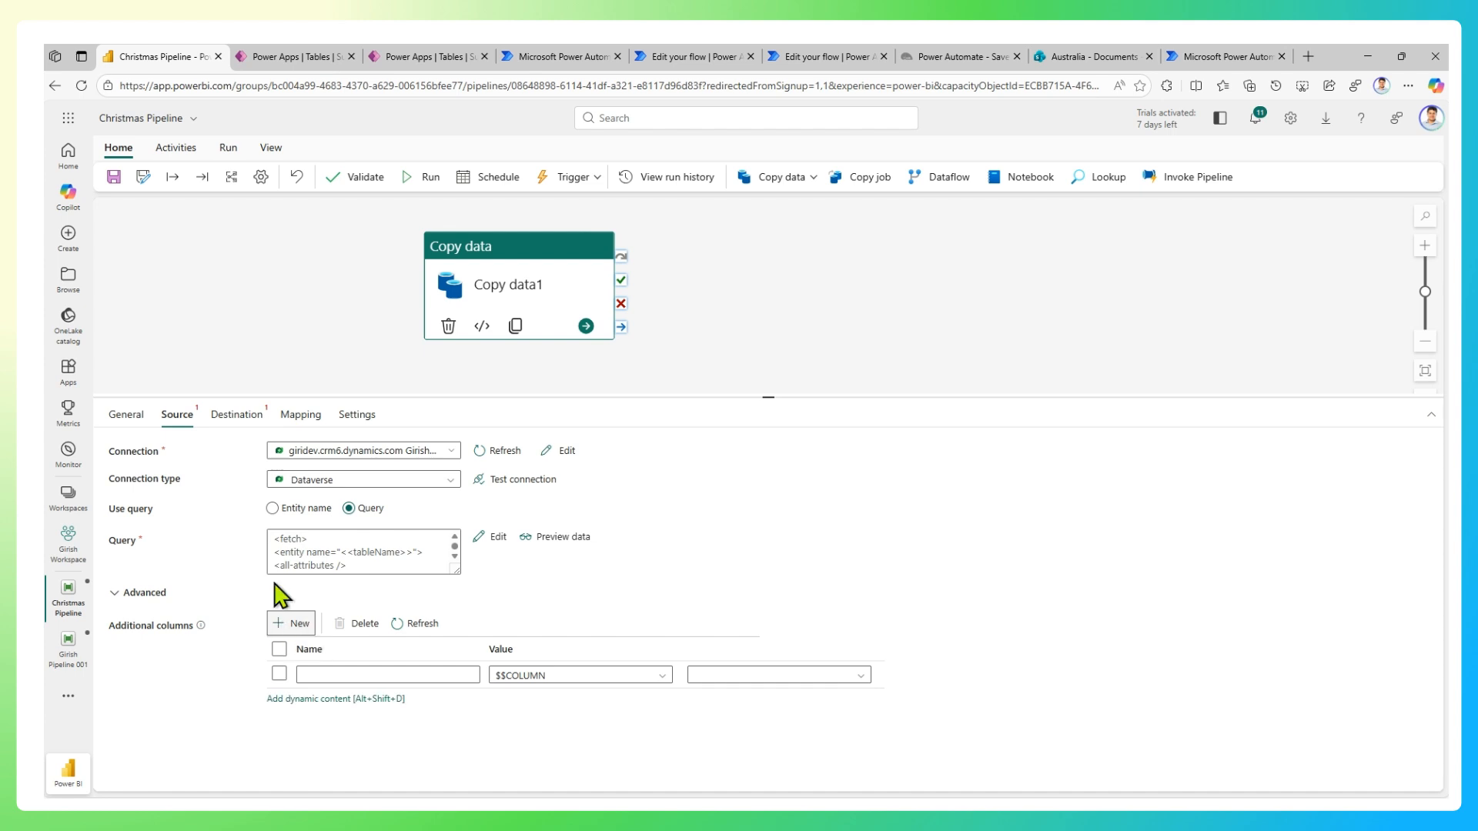
Set the destination to the giriusa.crm.dynamics.com connection with connection type Dataverse and entity Contact (contact).
left_click(225, 419)
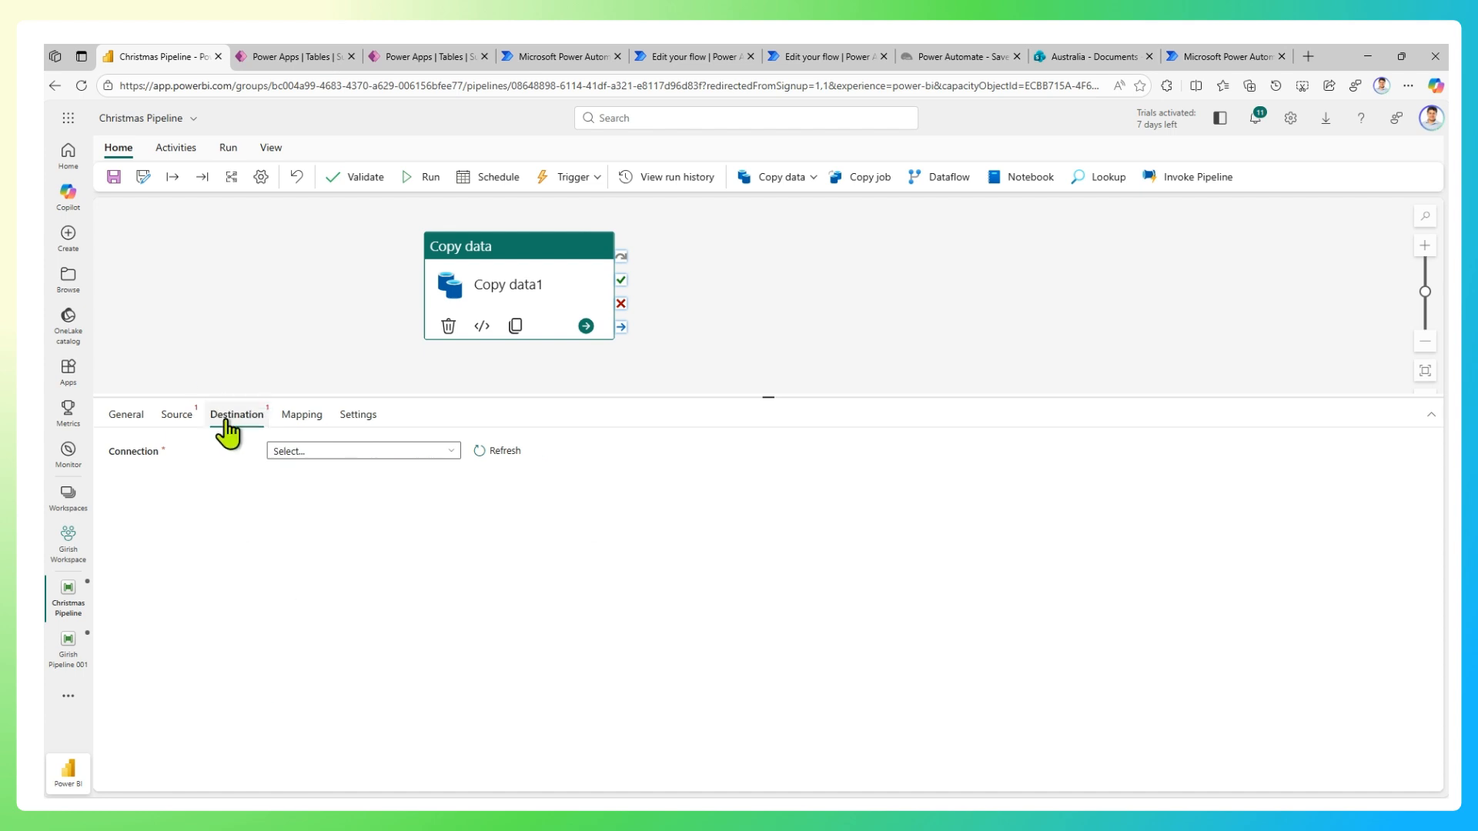
left_click(319, 452)
left_click(319, 528)
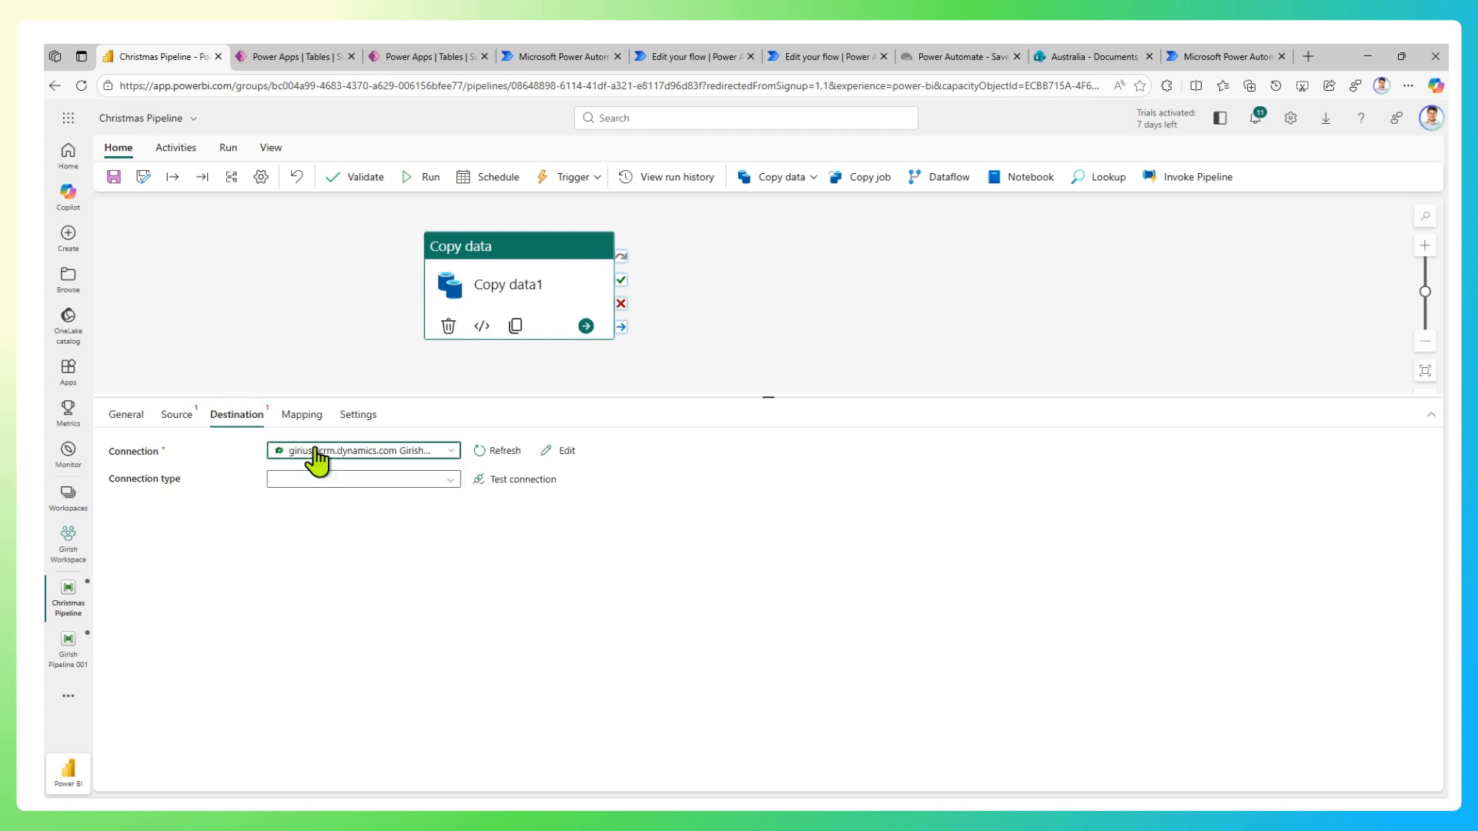
left_click(319, 480)
left_click(317, 500)
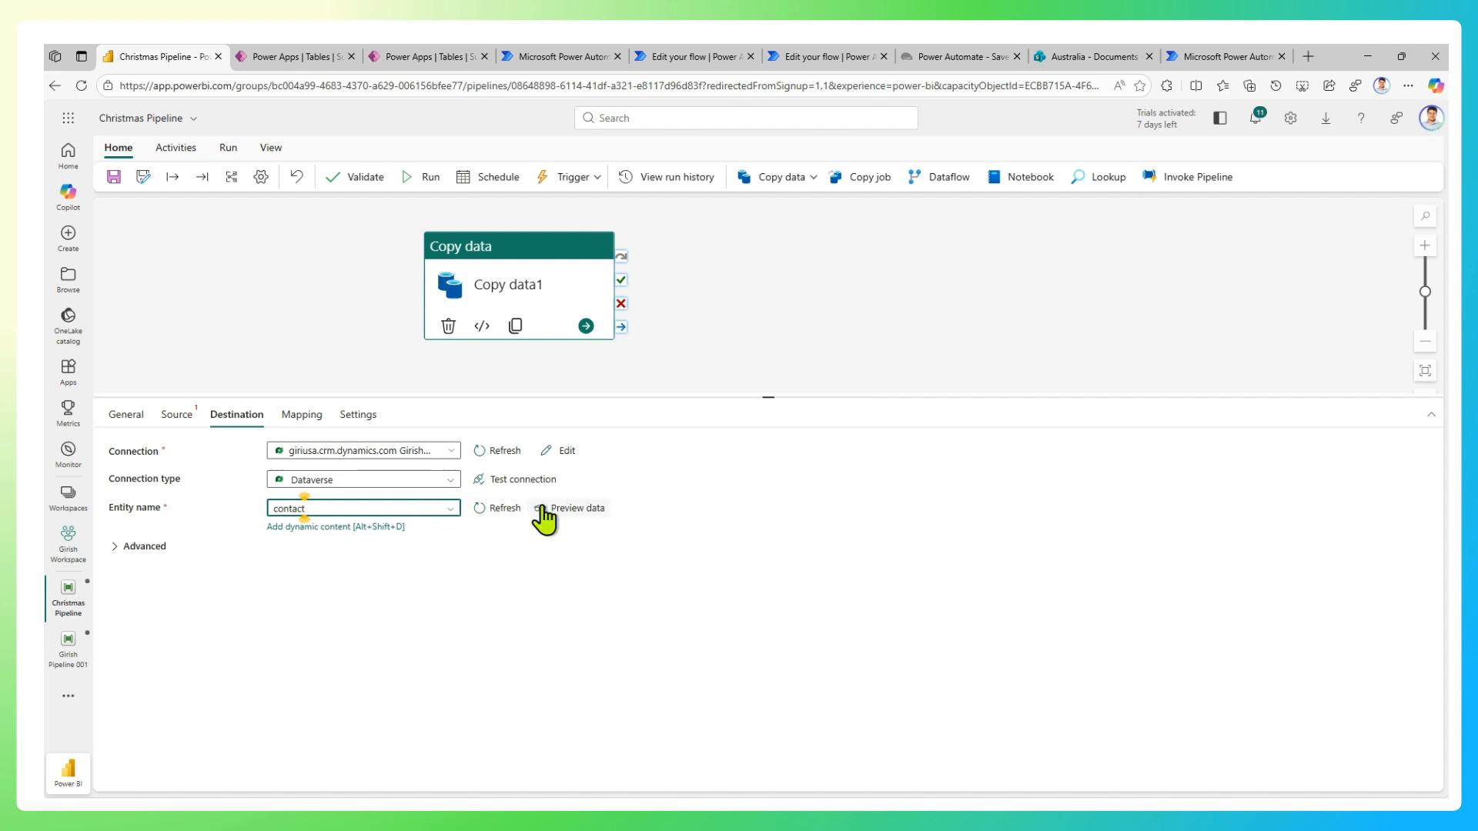
Preview the destination's Contact data across its columns and close the preview.
left_click(566, 515)
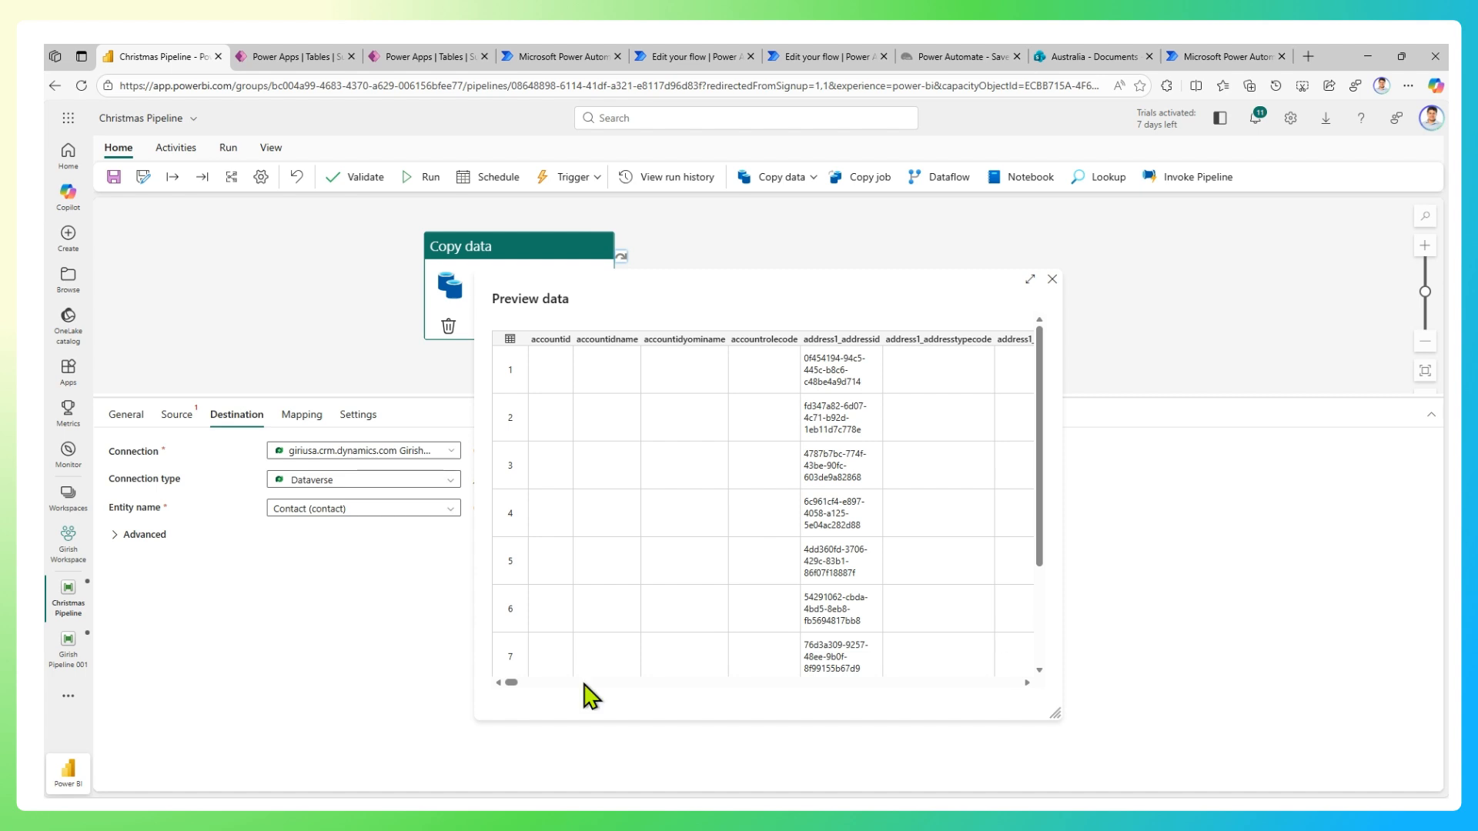
left_click_drag(511, 683, 1015, 689)
left_click(1052, 279)
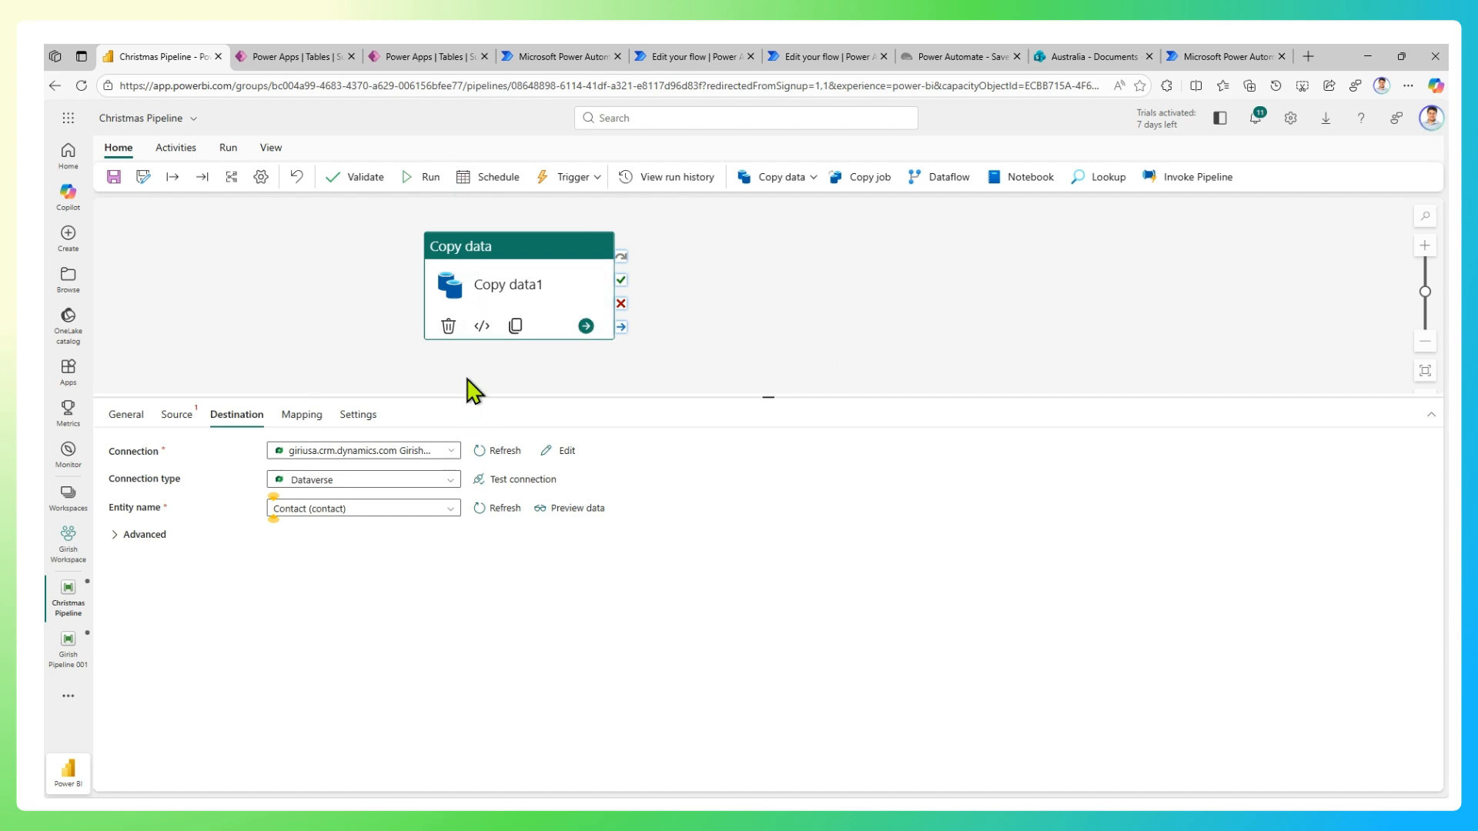
Move the Copy data activity further left on the canvas, try to save the pipeline, and dismiss the validation output.
left_click_drag(462, 240, 317, 243)
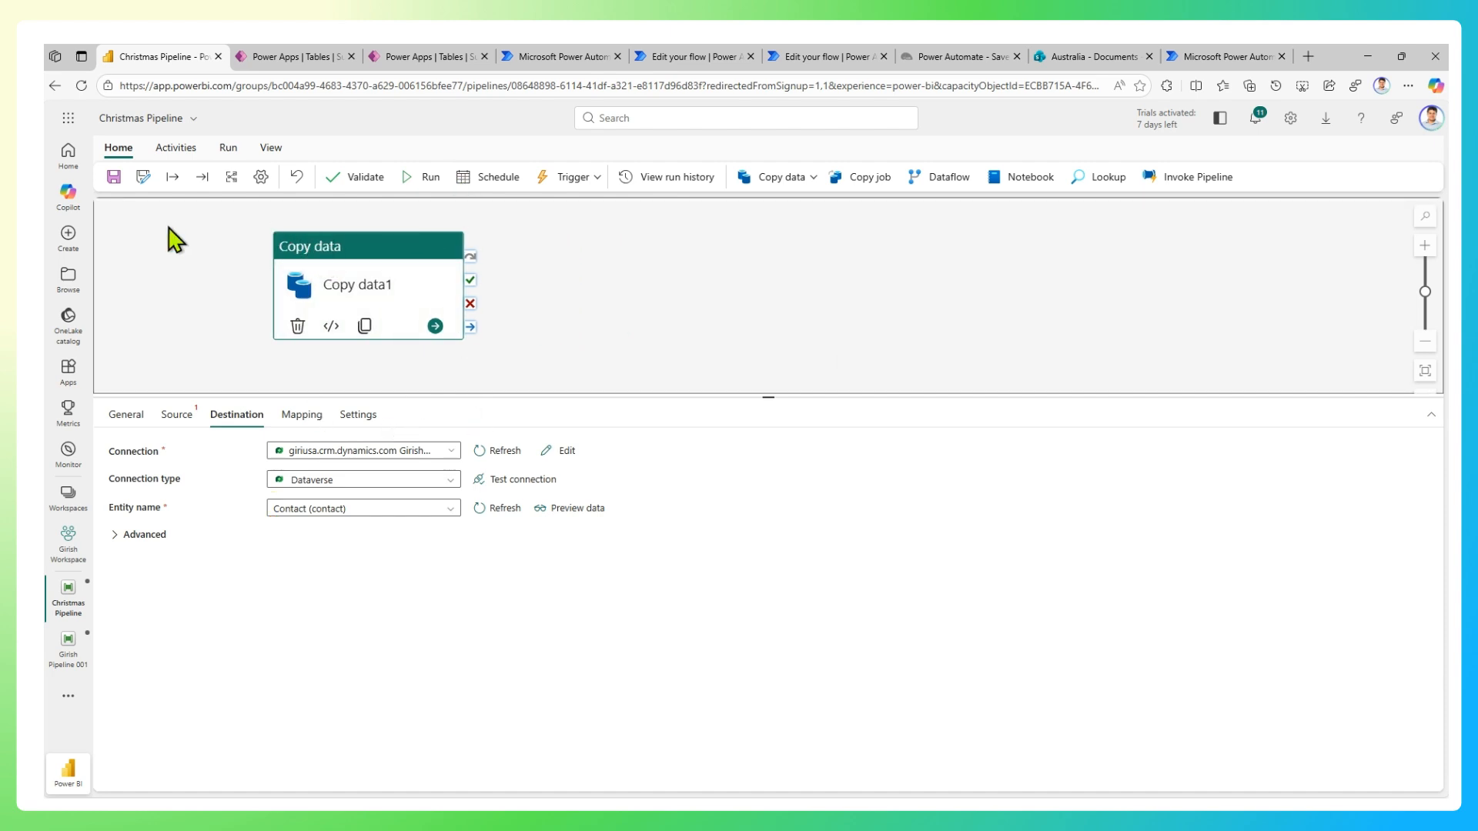
left_click(114, 178)
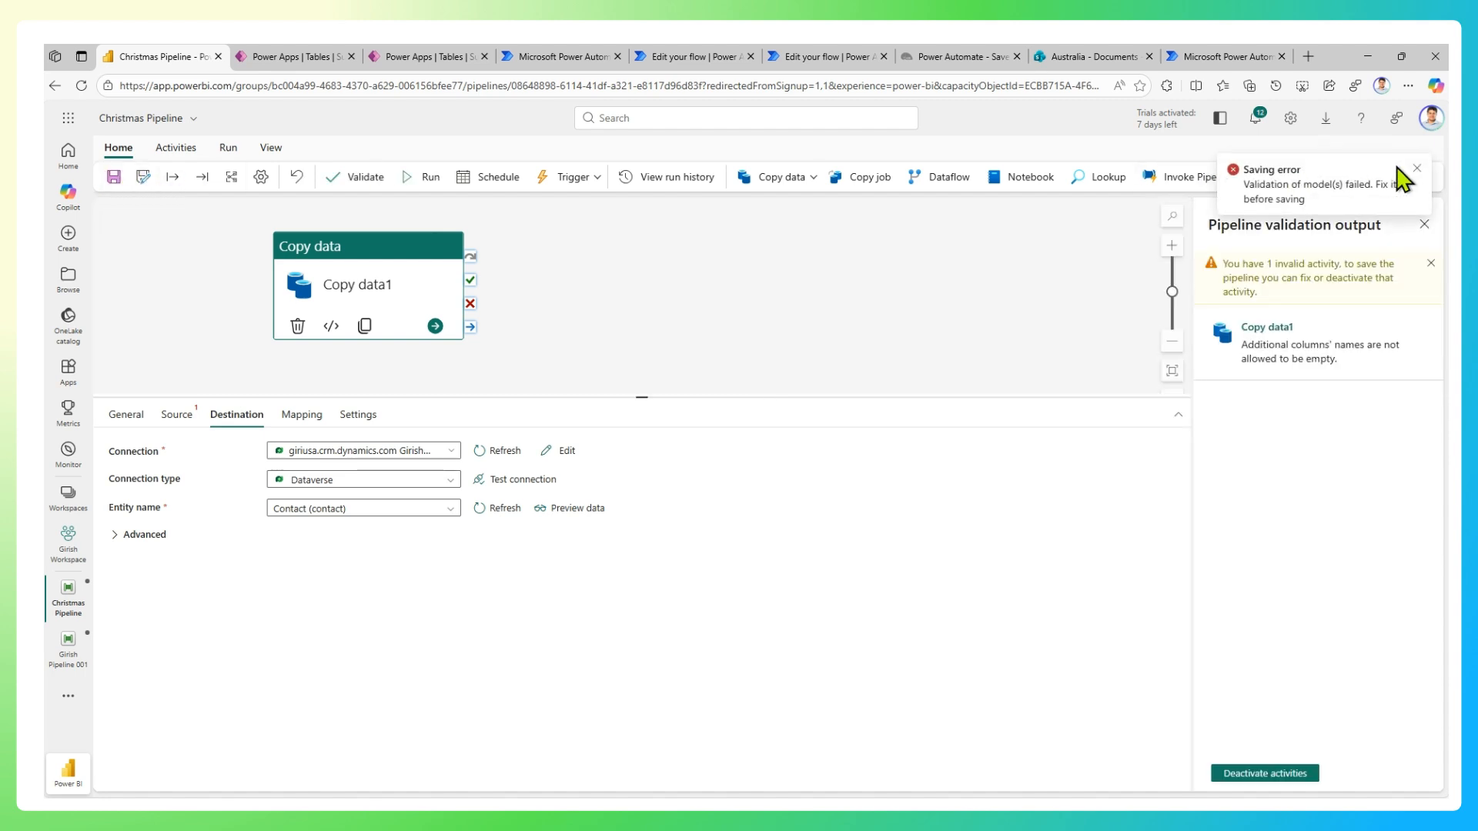
left_click(1417, 170)
left_click(1424, 224)
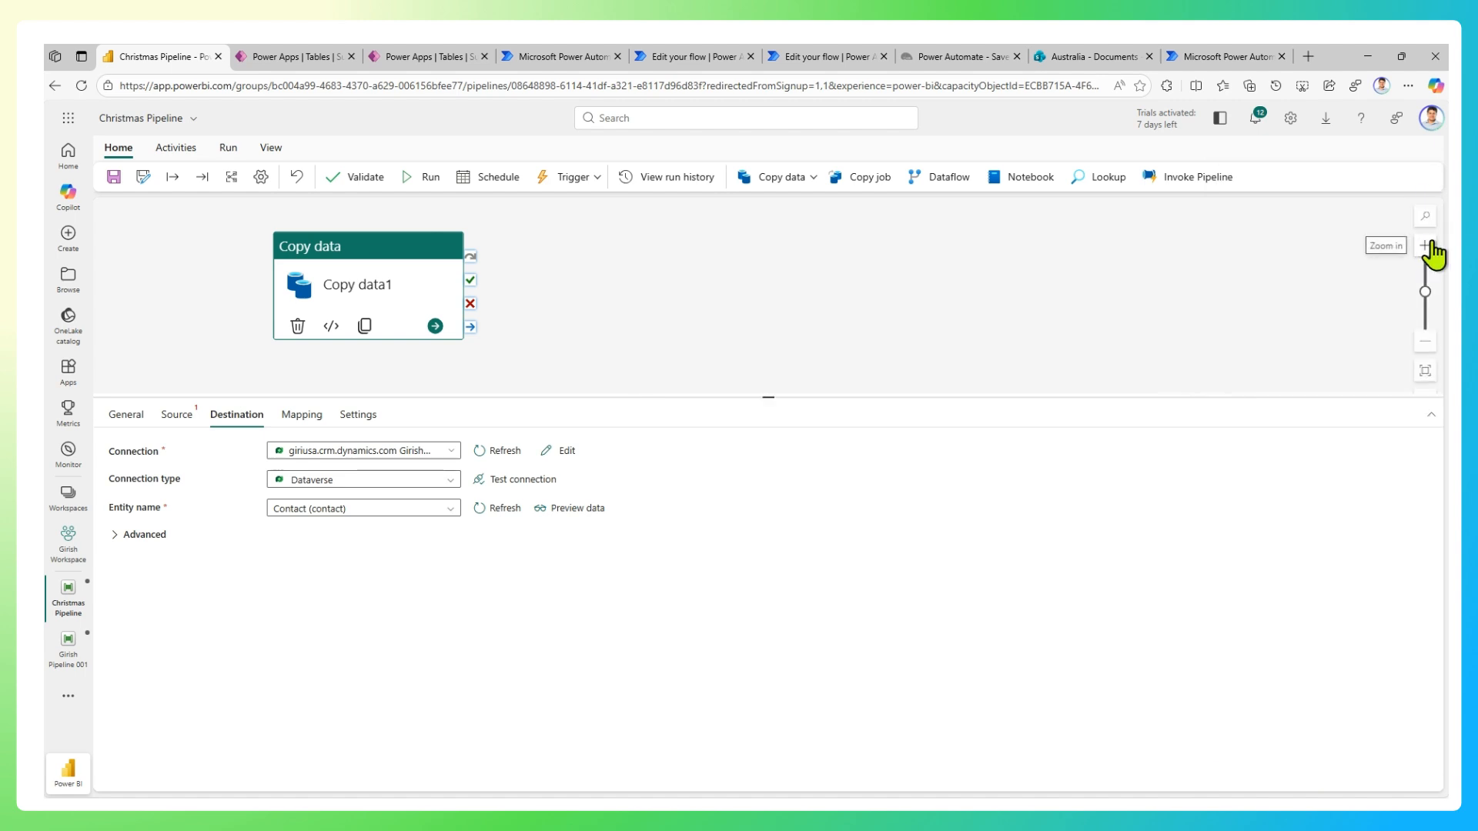
Try to save the pipeline as a copy and to export it, dismissing the validation messages.
left_click(145, 182)
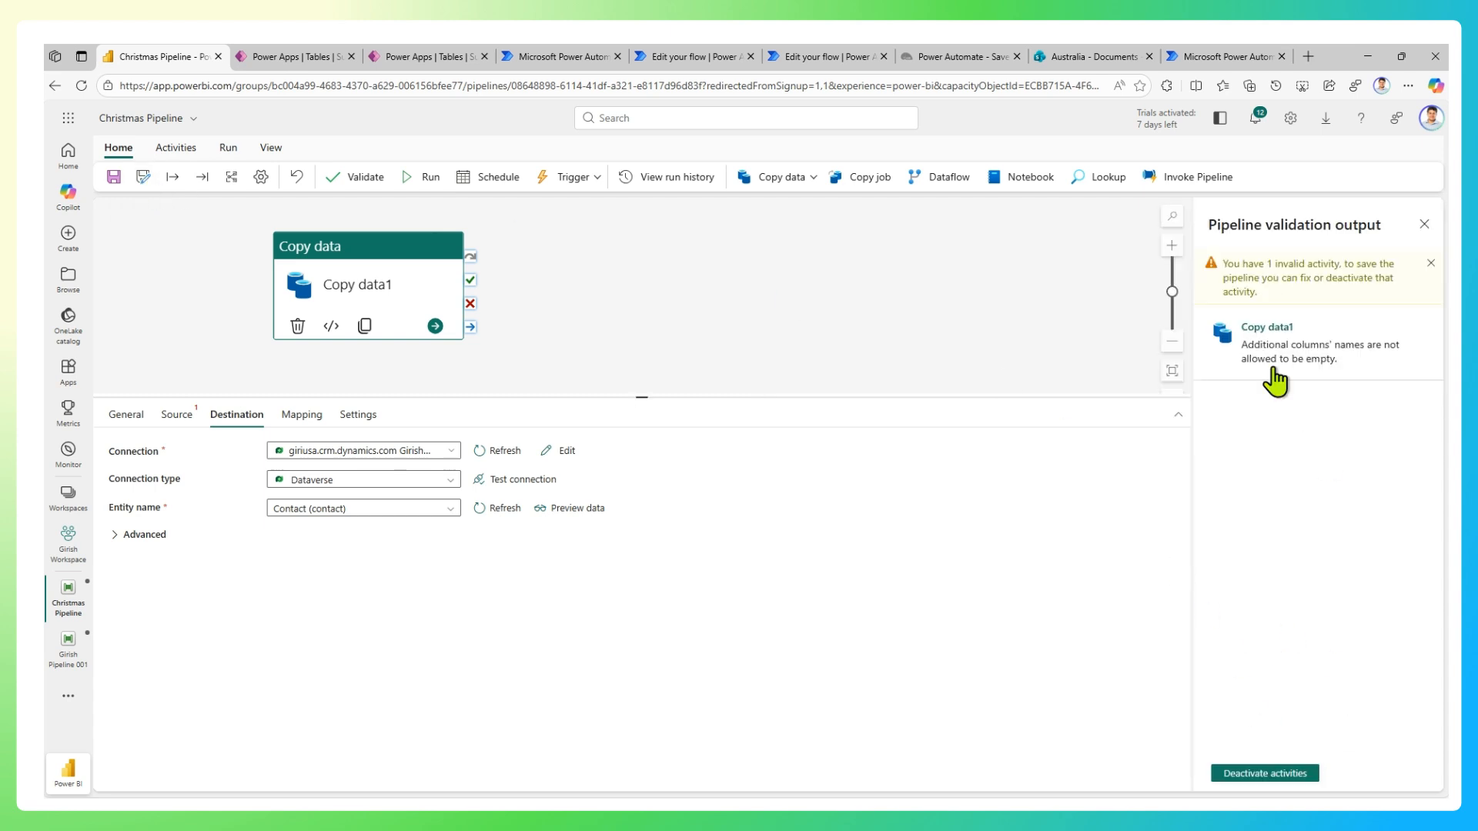
left_click_drag(1297, 265, 1377, 264)
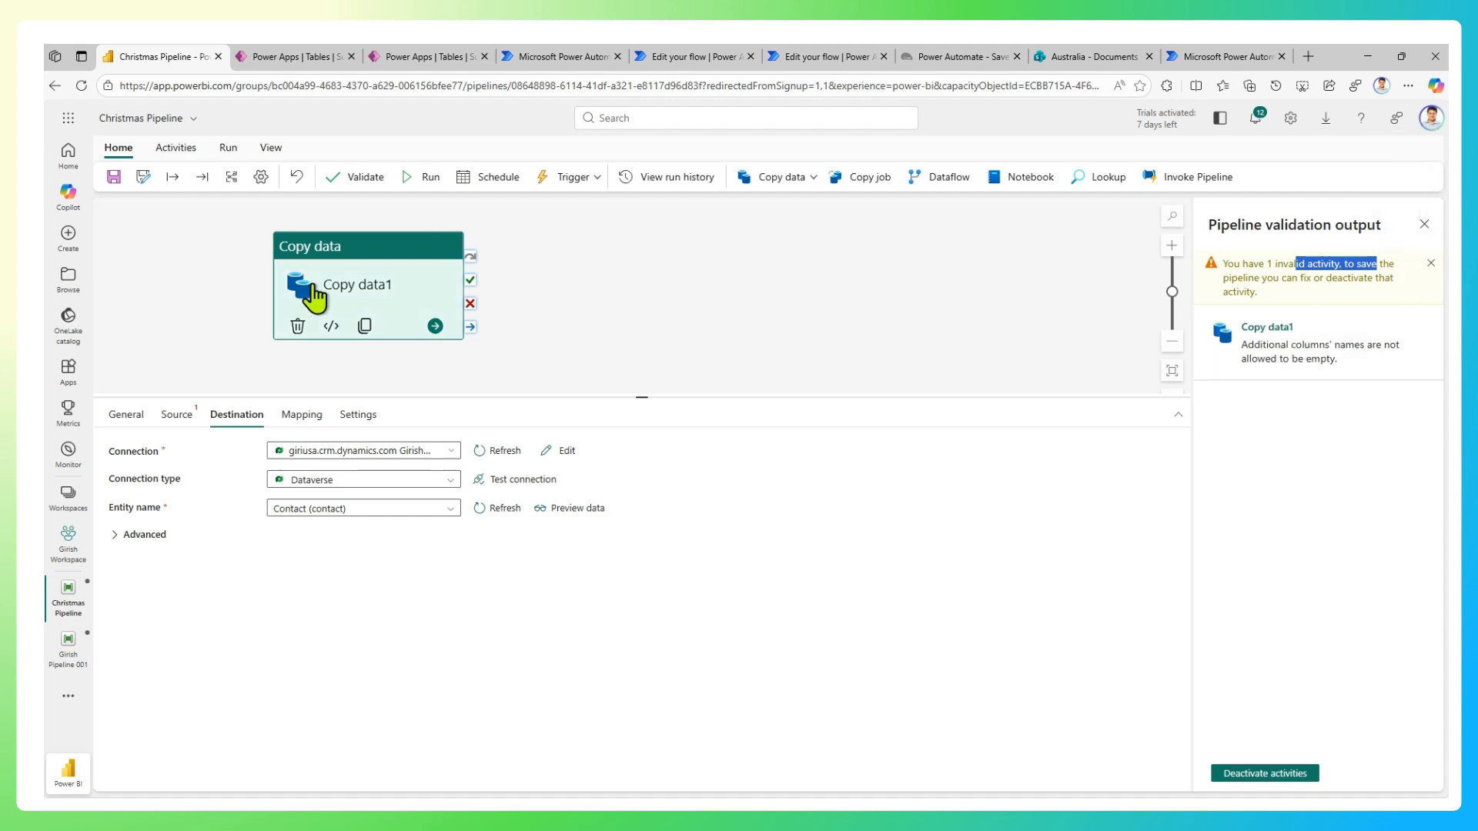
left_click(1424, 226)
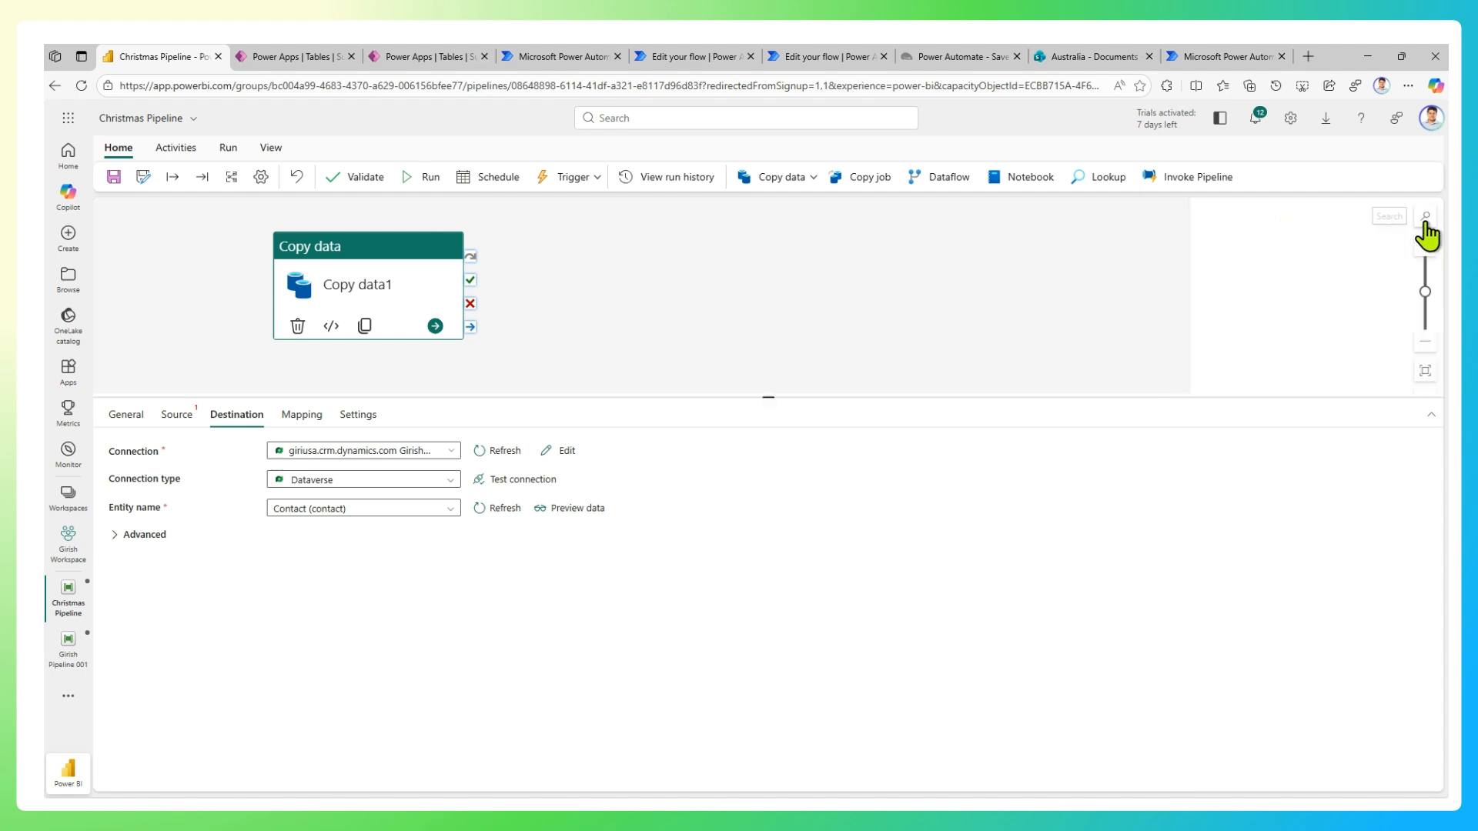
left_click(172, 179)
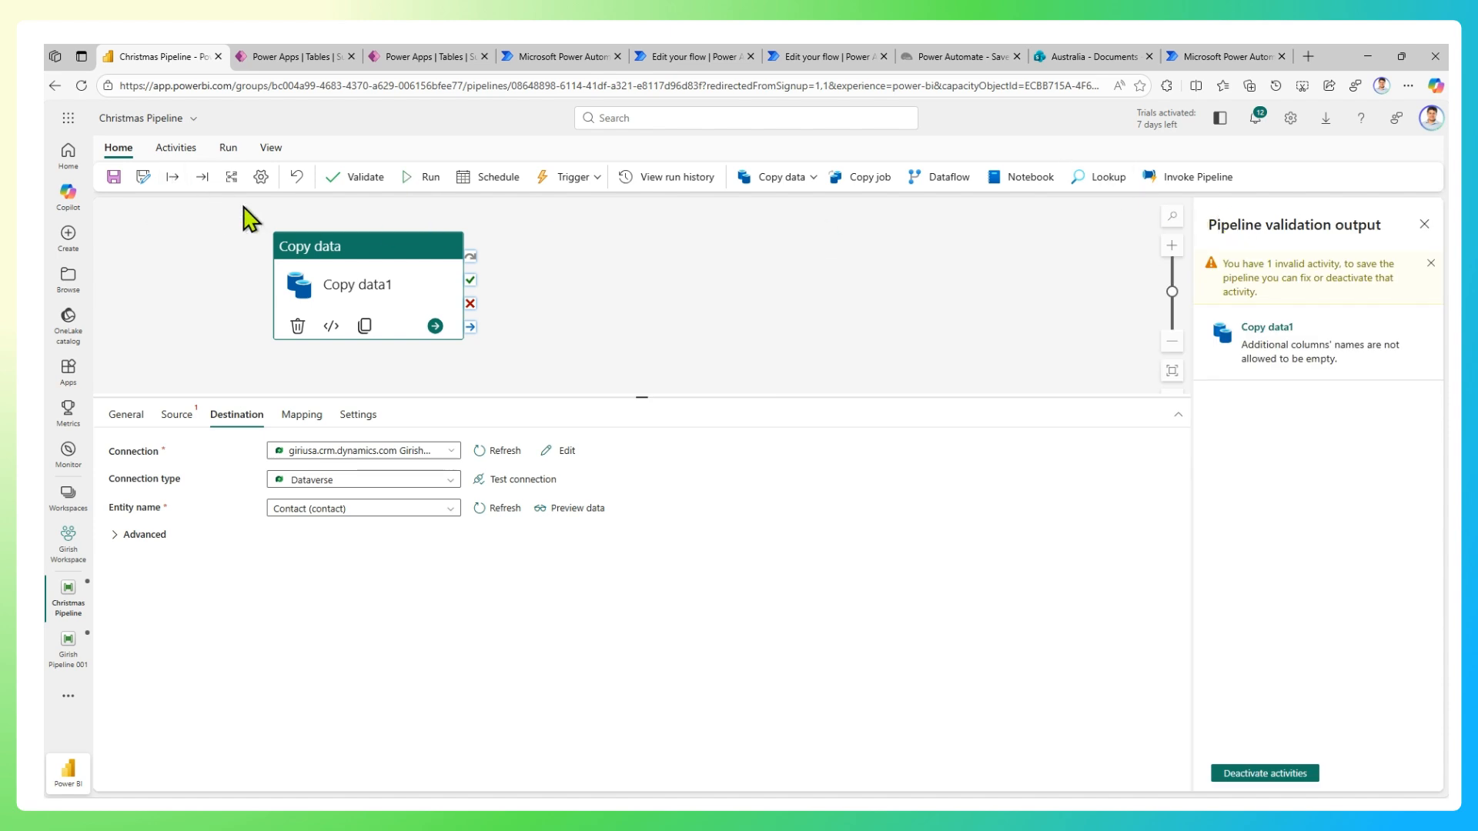
left_click(1431, 263)
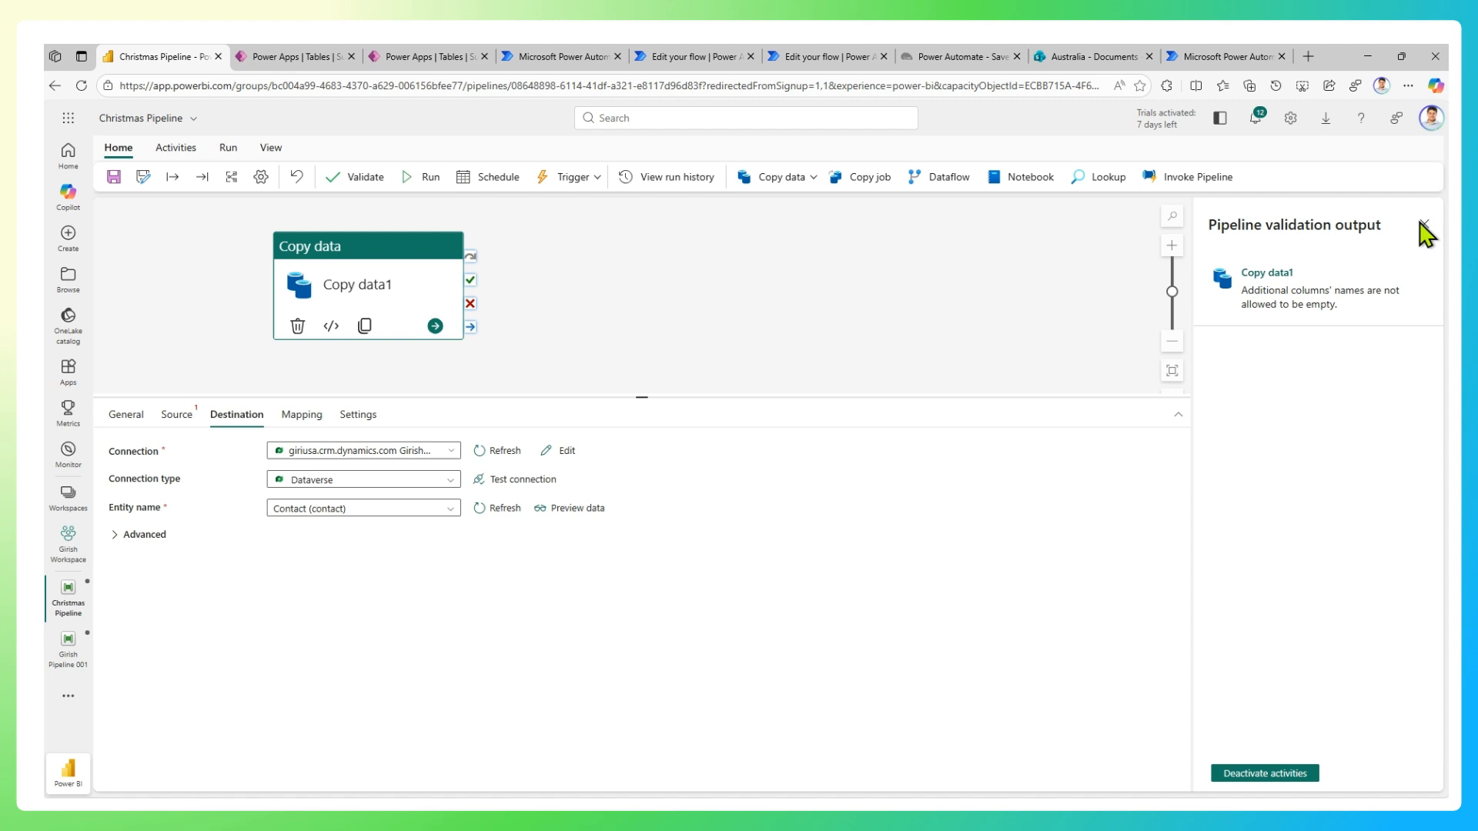
Replace the Copy data activity with a newly added one on the canvas and try to export the pipeline.
right_click(393, 291)
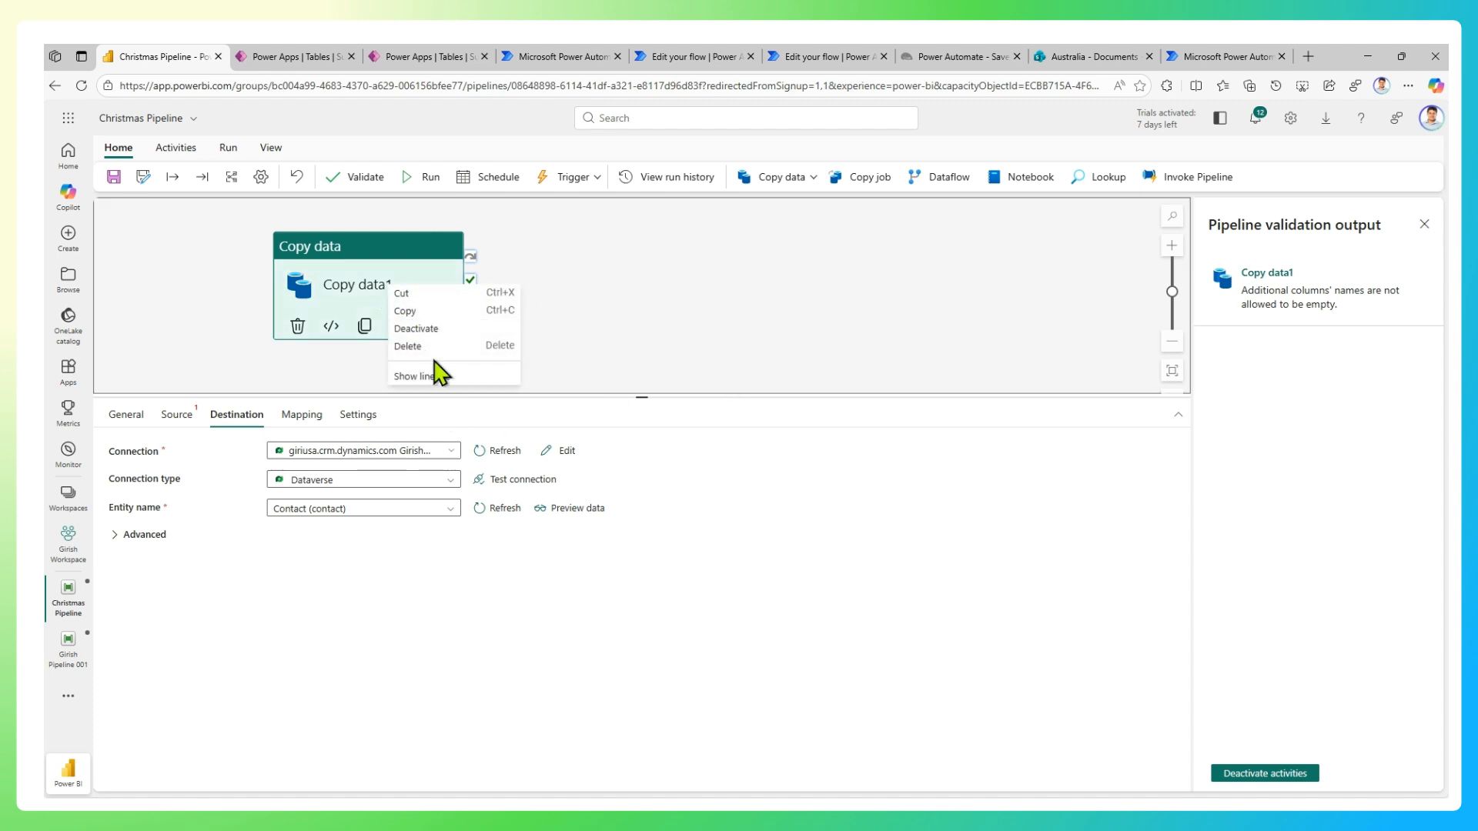
left_click(408, 347)
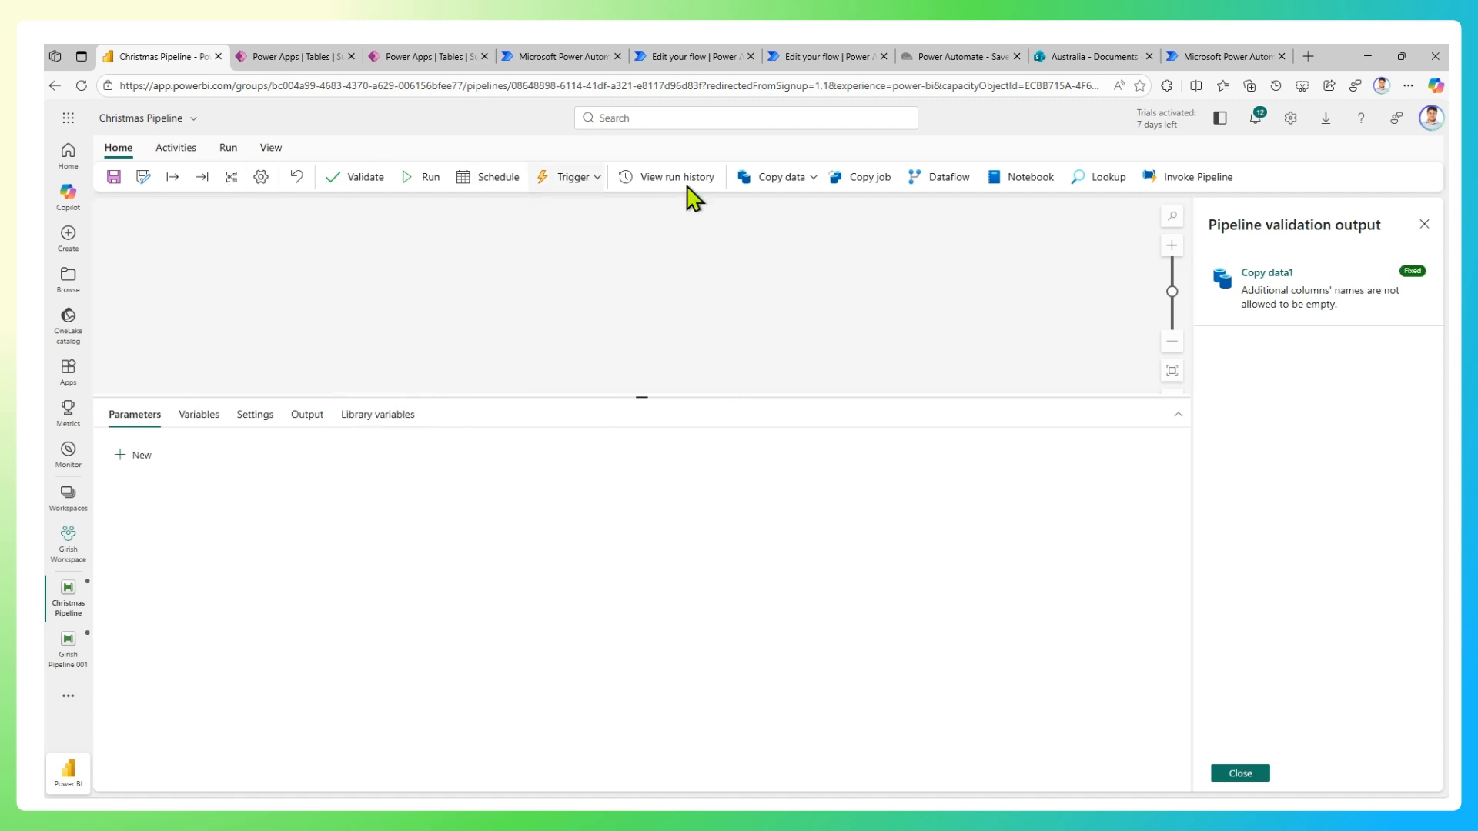
left_click(790, 178)
left_click(787, 207)
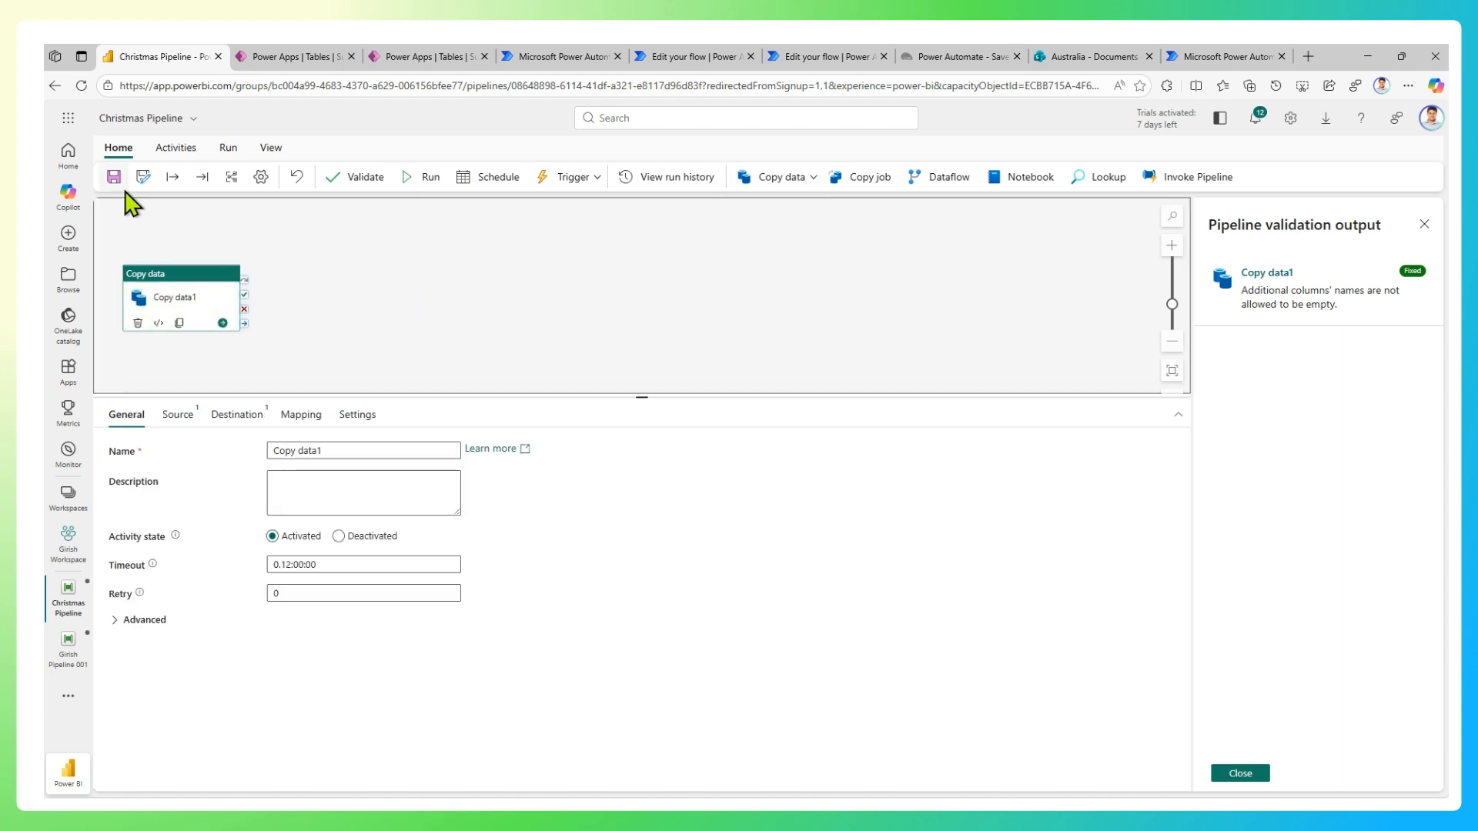
left_click(1424, 224)
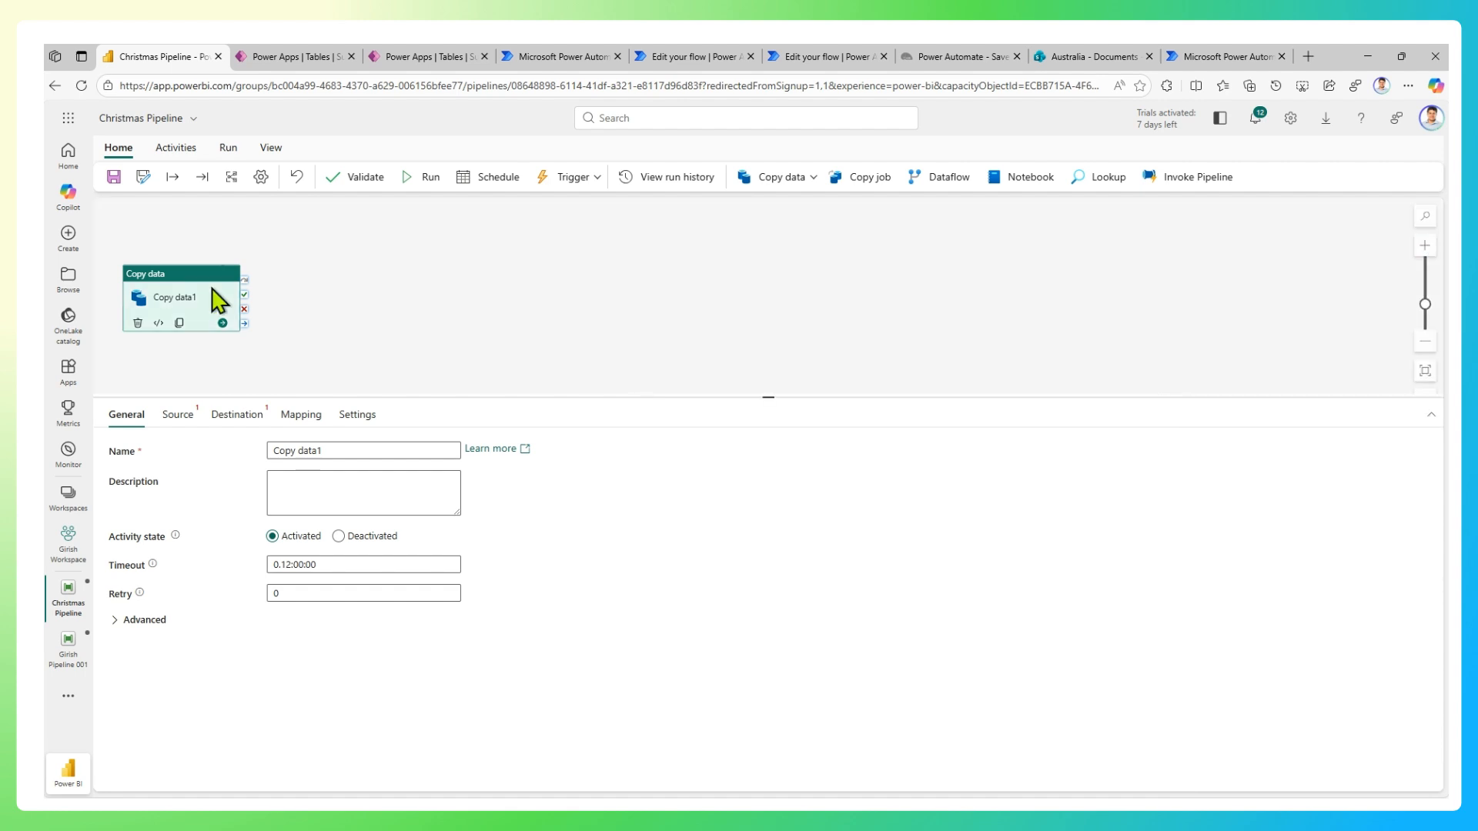
left_click(174, 177)
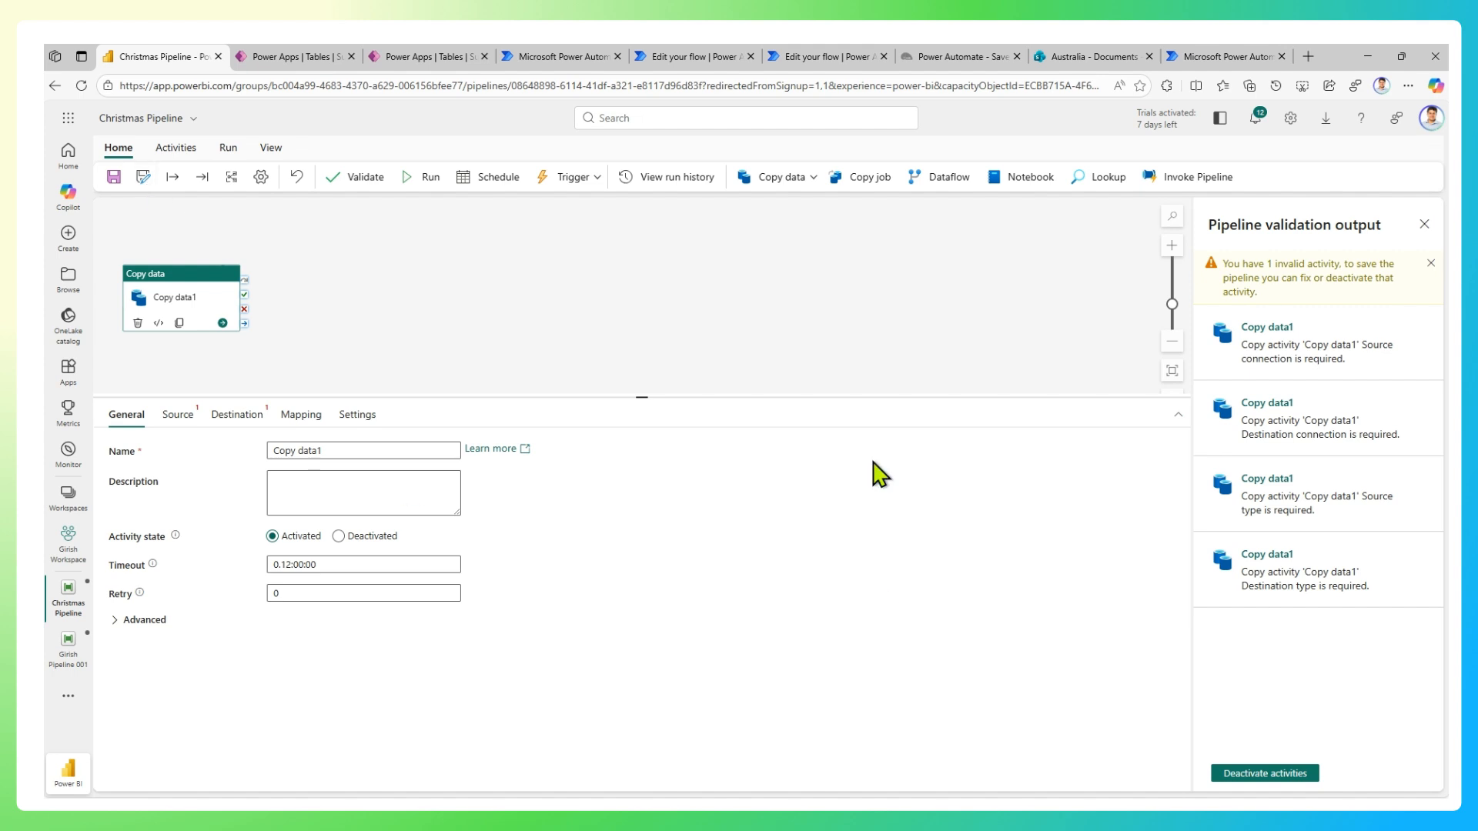
Check the exported pipeline's JSON files in File Explorer and return to the Christmas Pipeline canvas.
left_click(829, 815)
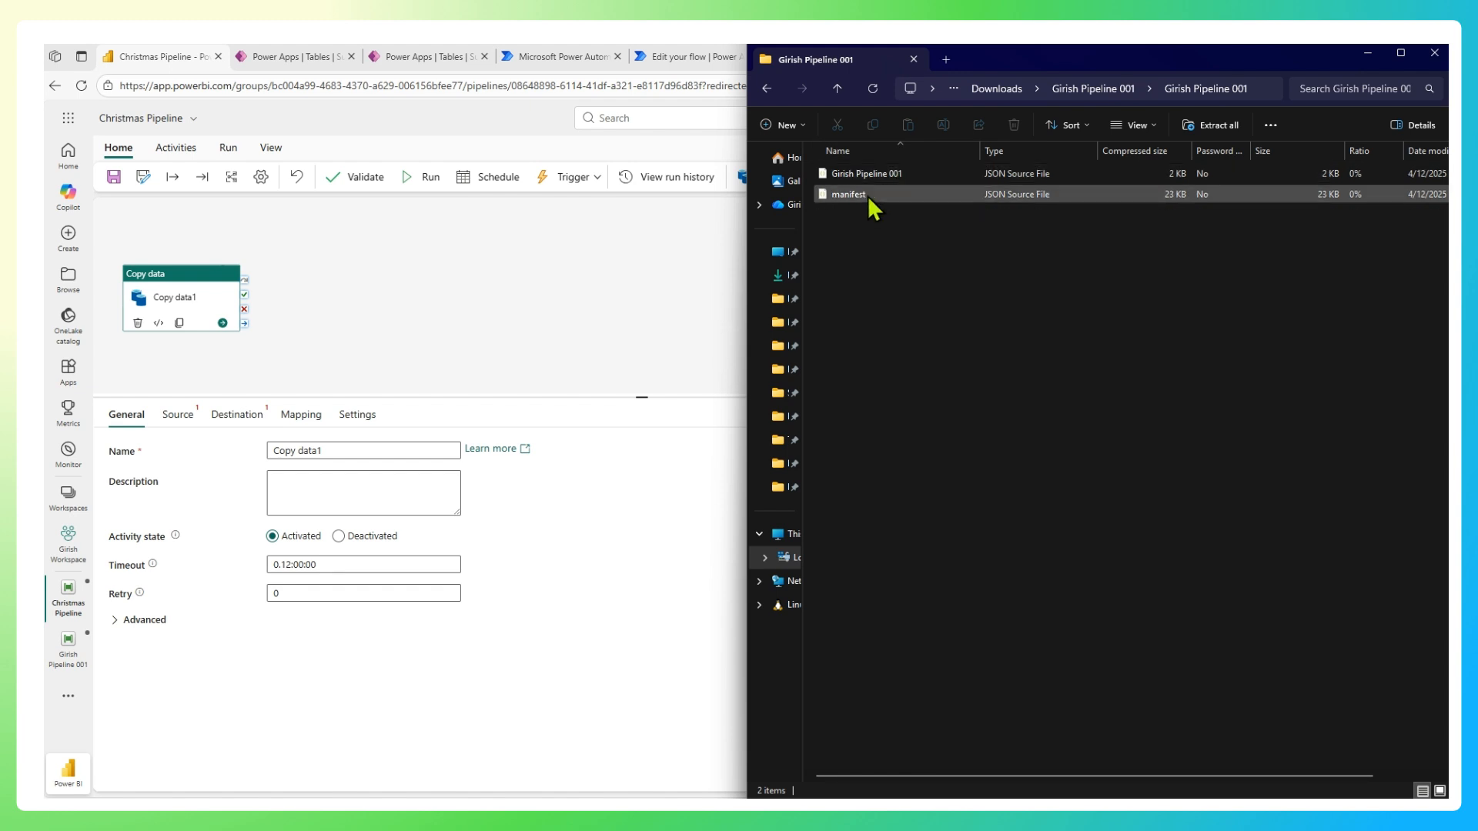
left_click(561, 291)
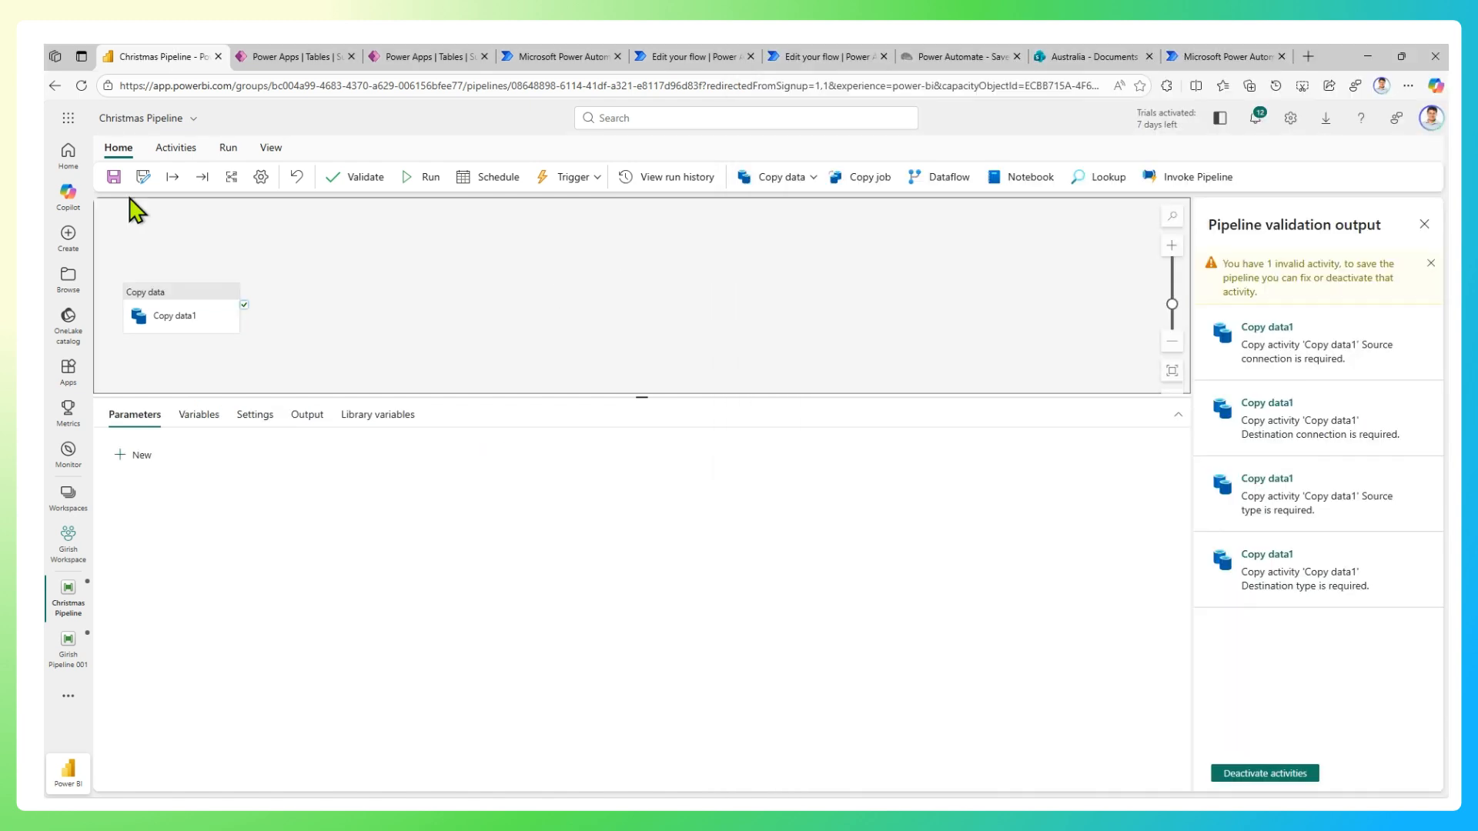
Browse the pipeline templates and their filter categories, and close the template gallery without choosing one.
left_click(231, 177)
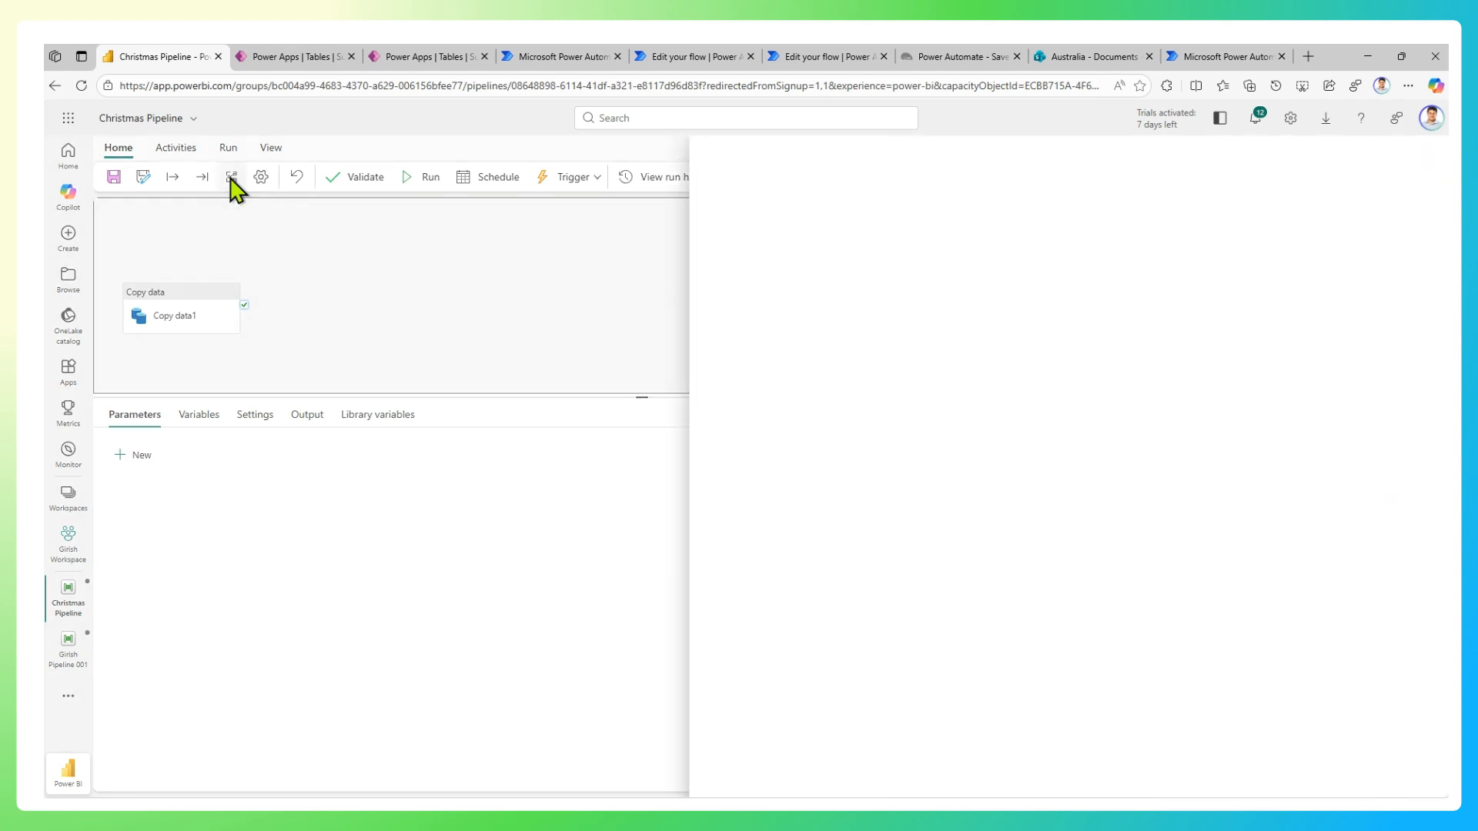
left_click(773, 229)
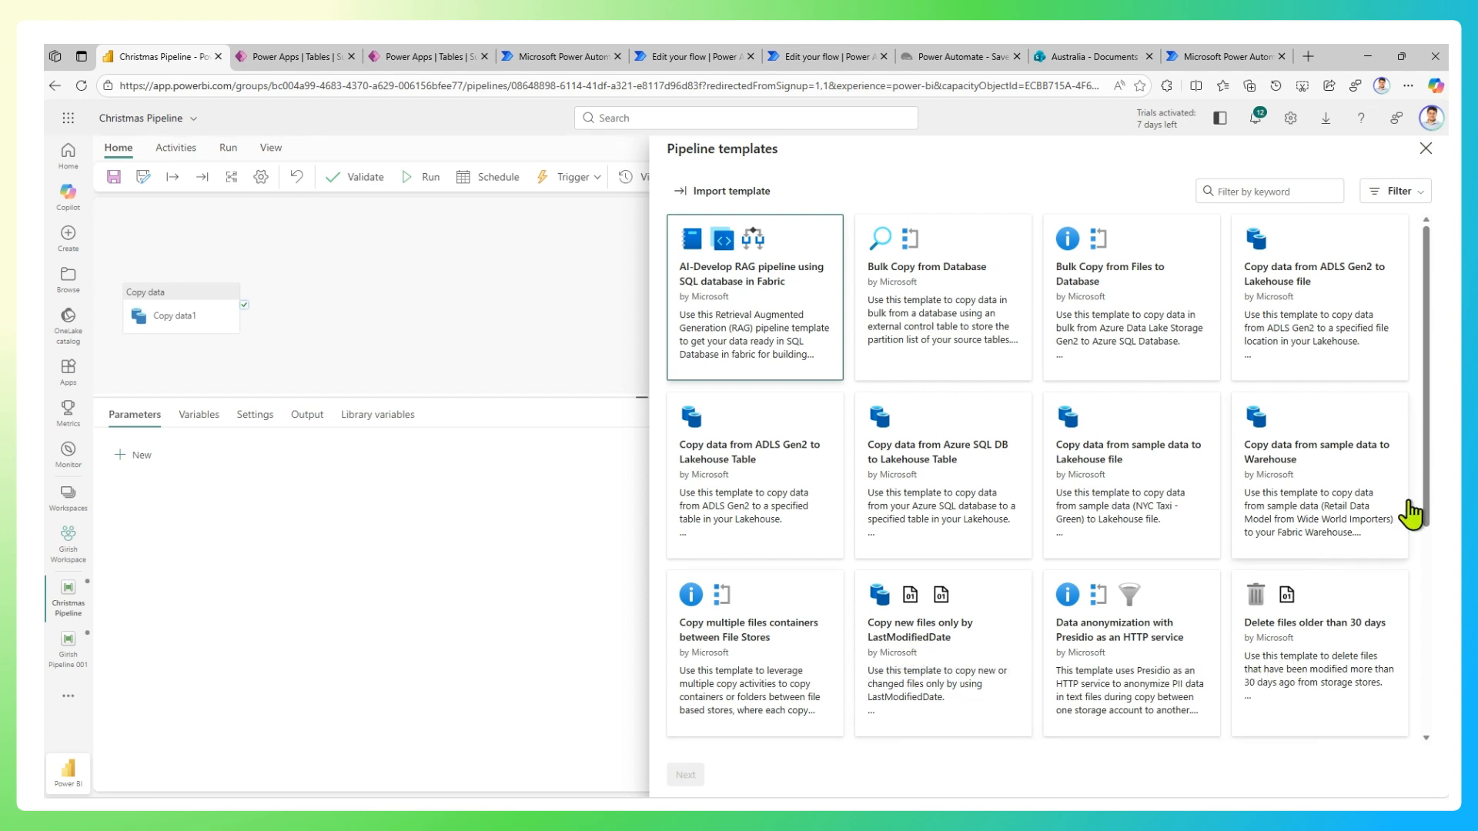
left_click_drag(1429, 501, 1442, 716)
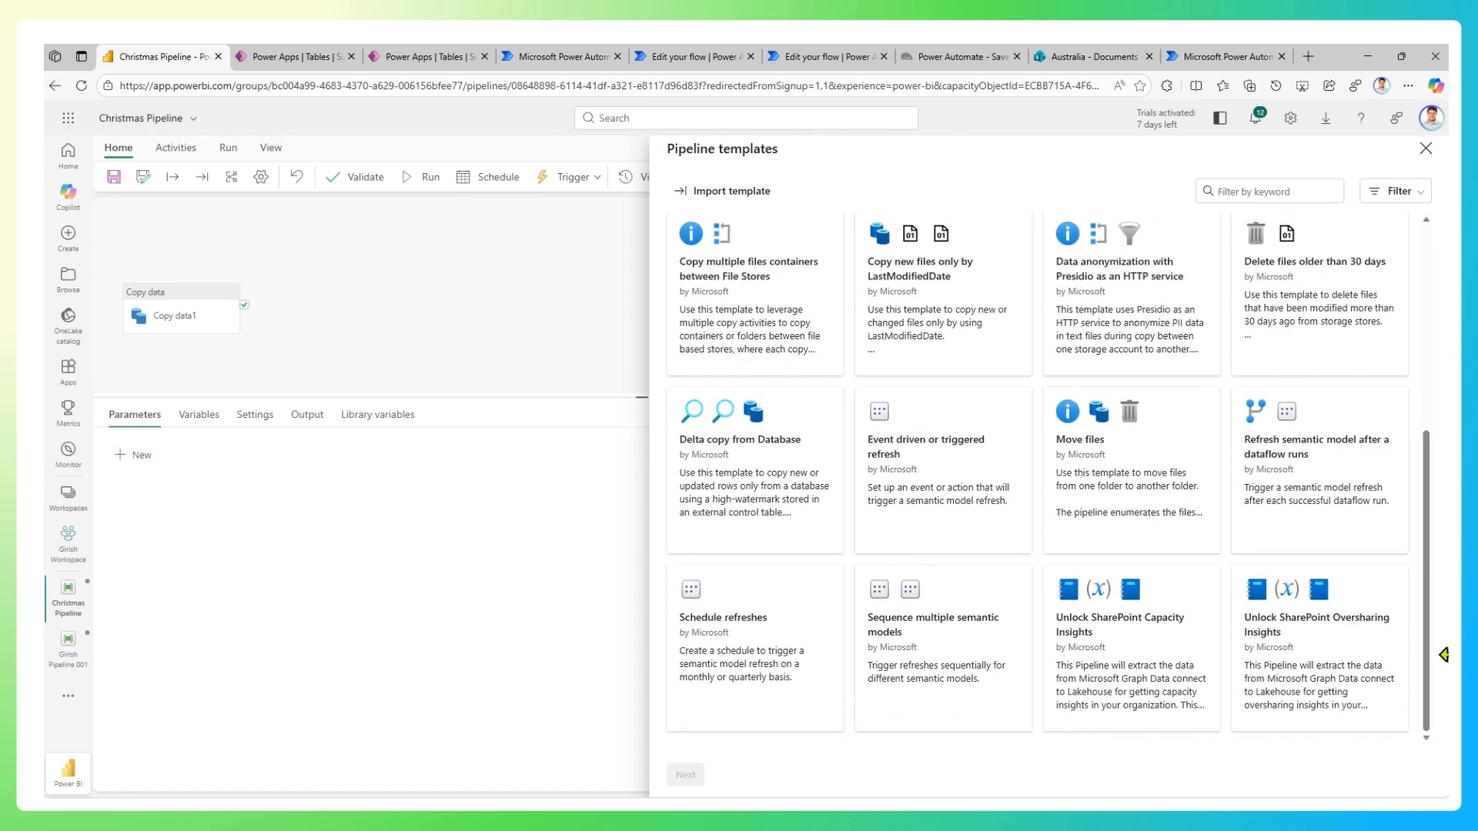
left_click(1395, 191)
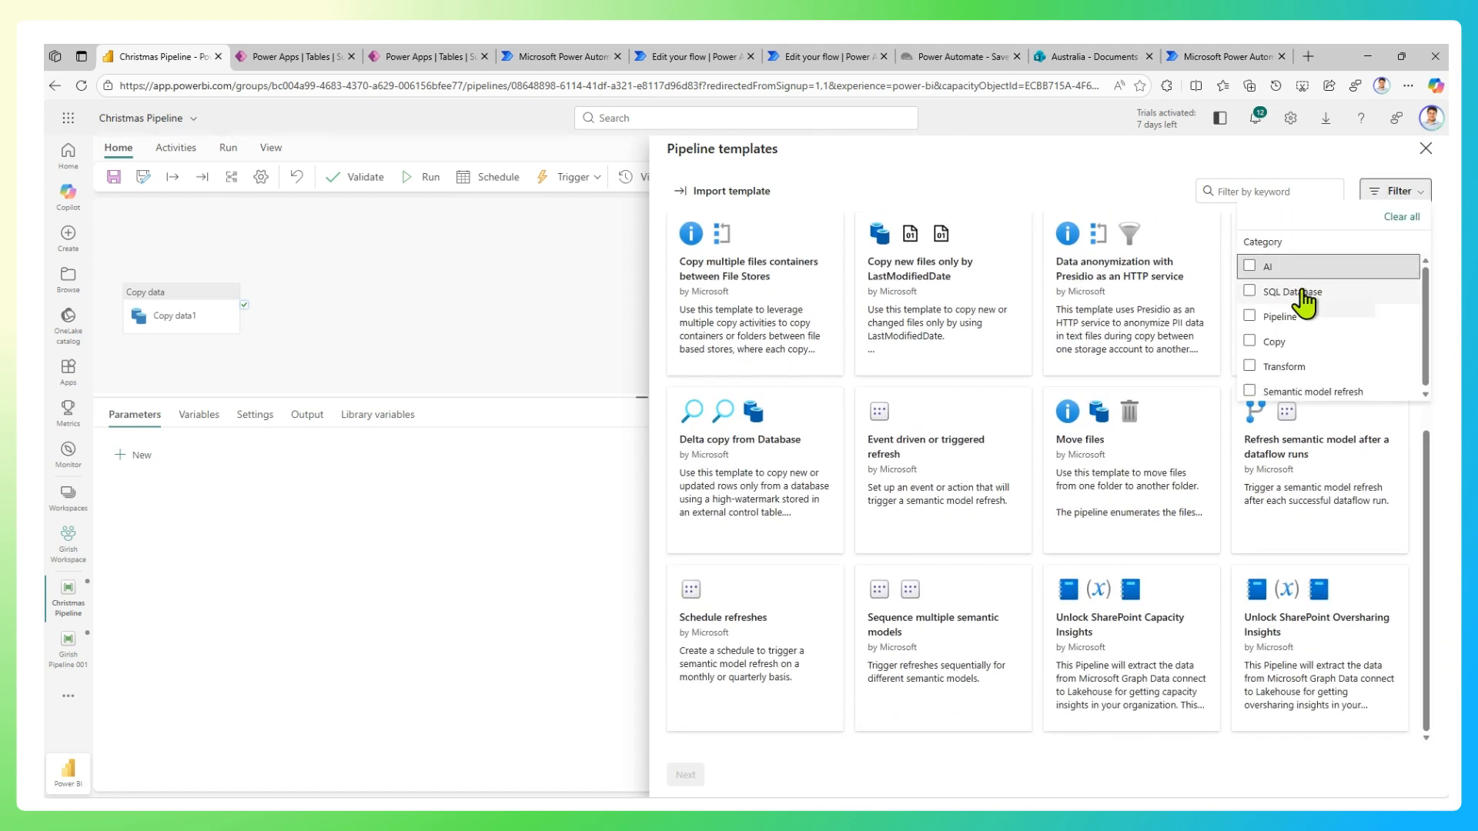
scroll(1305, 366, "down", 1)
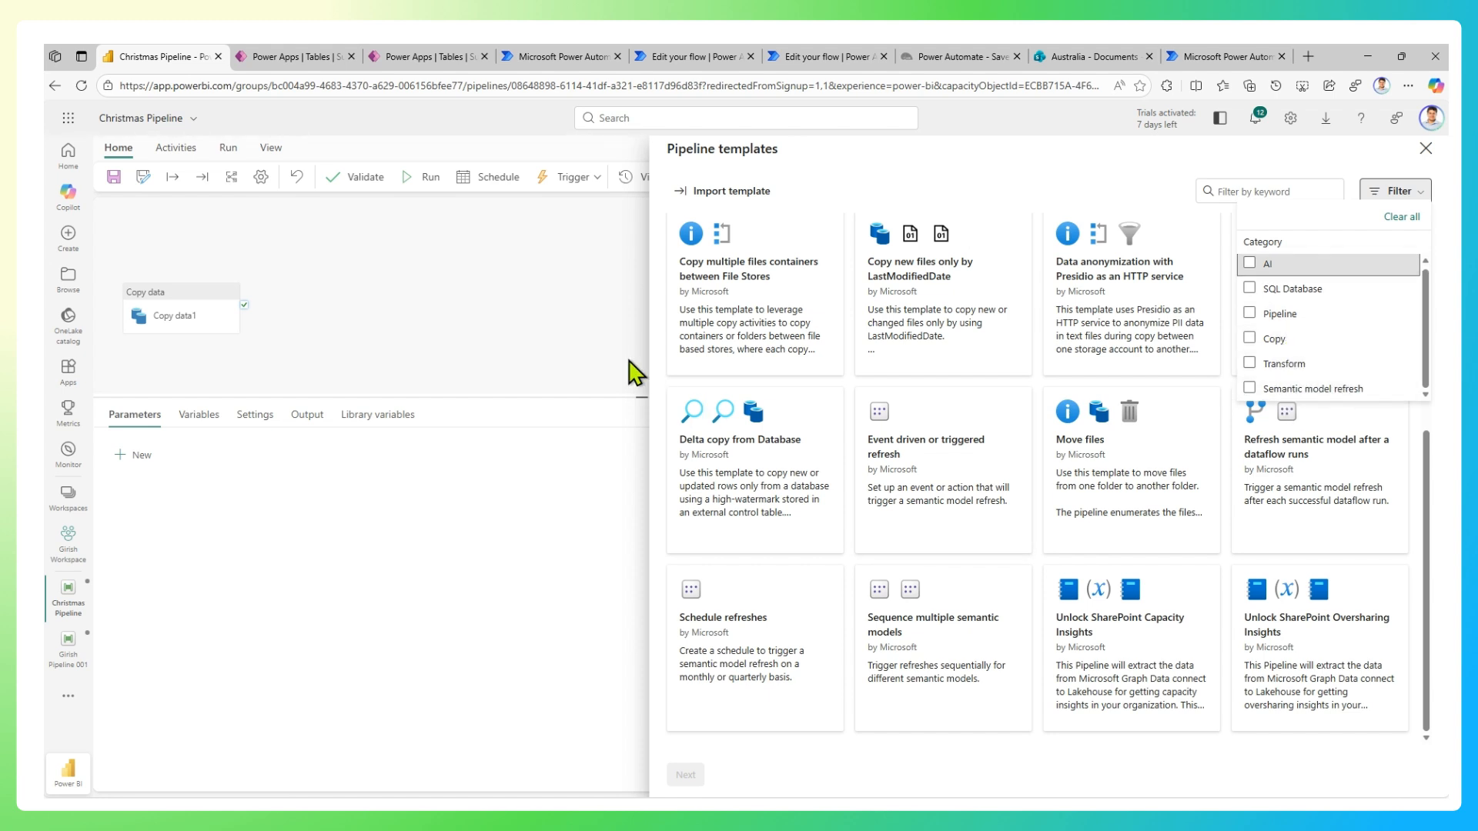
left_click(1426, 147)
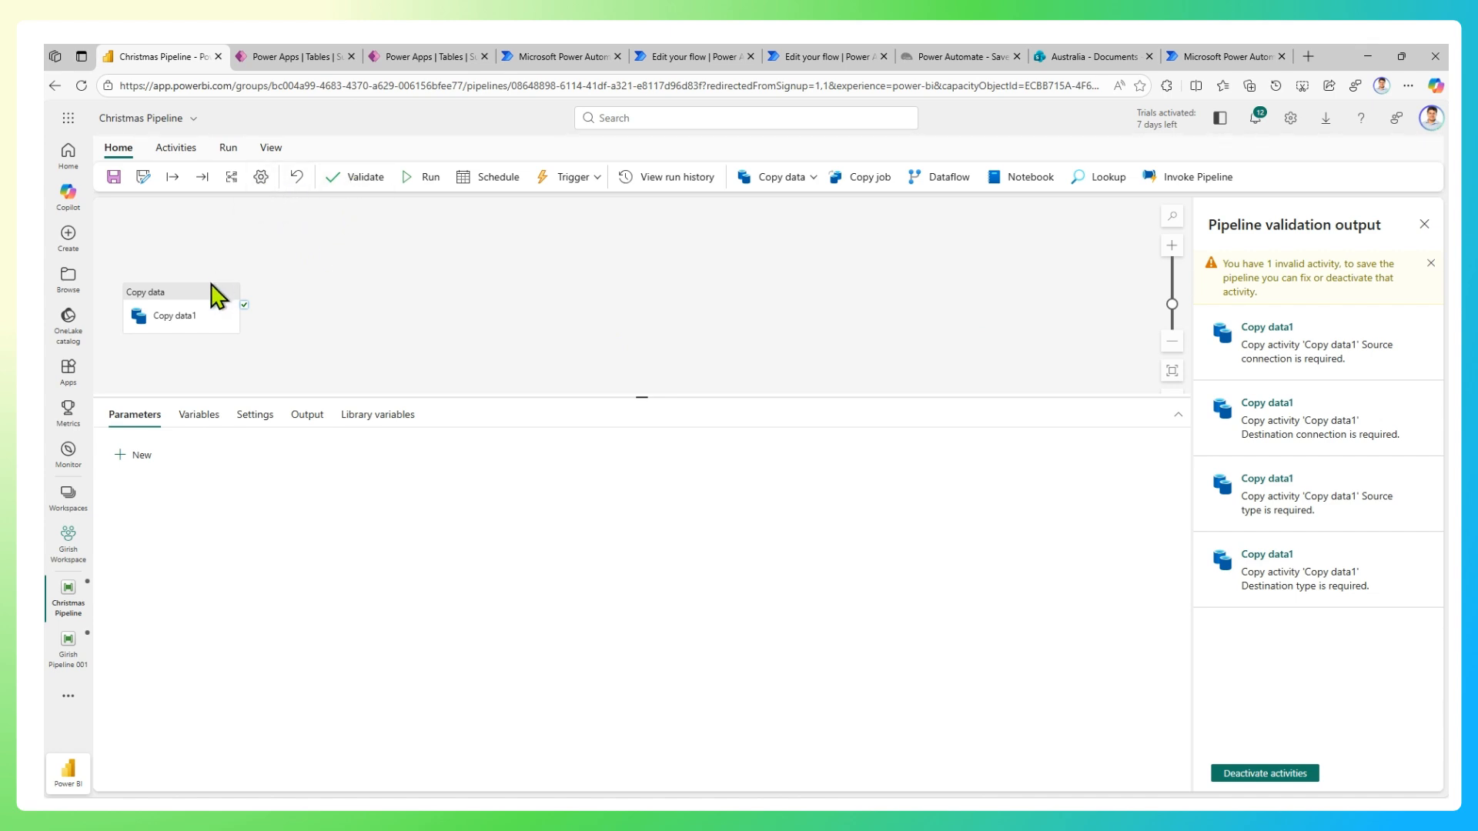
Switch to the other open pipeline, move its Set variable, Script and If Condition activities further right, and fit everything in an enlarged canvas.
left_click(60, 653)
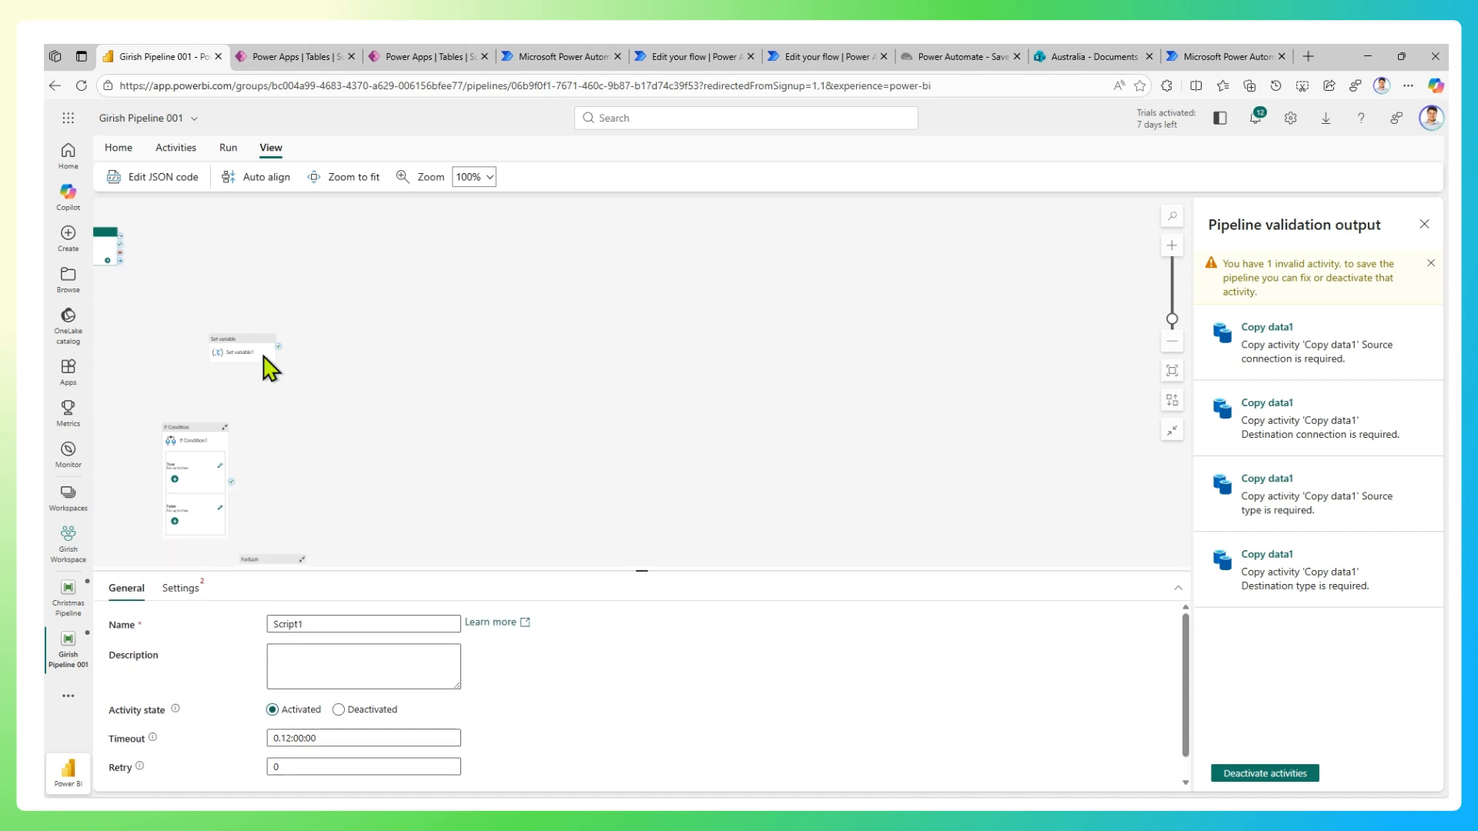
left_click_drag(231, 352, 505, 345)
left_click_drag(108, 257, 335, 273)
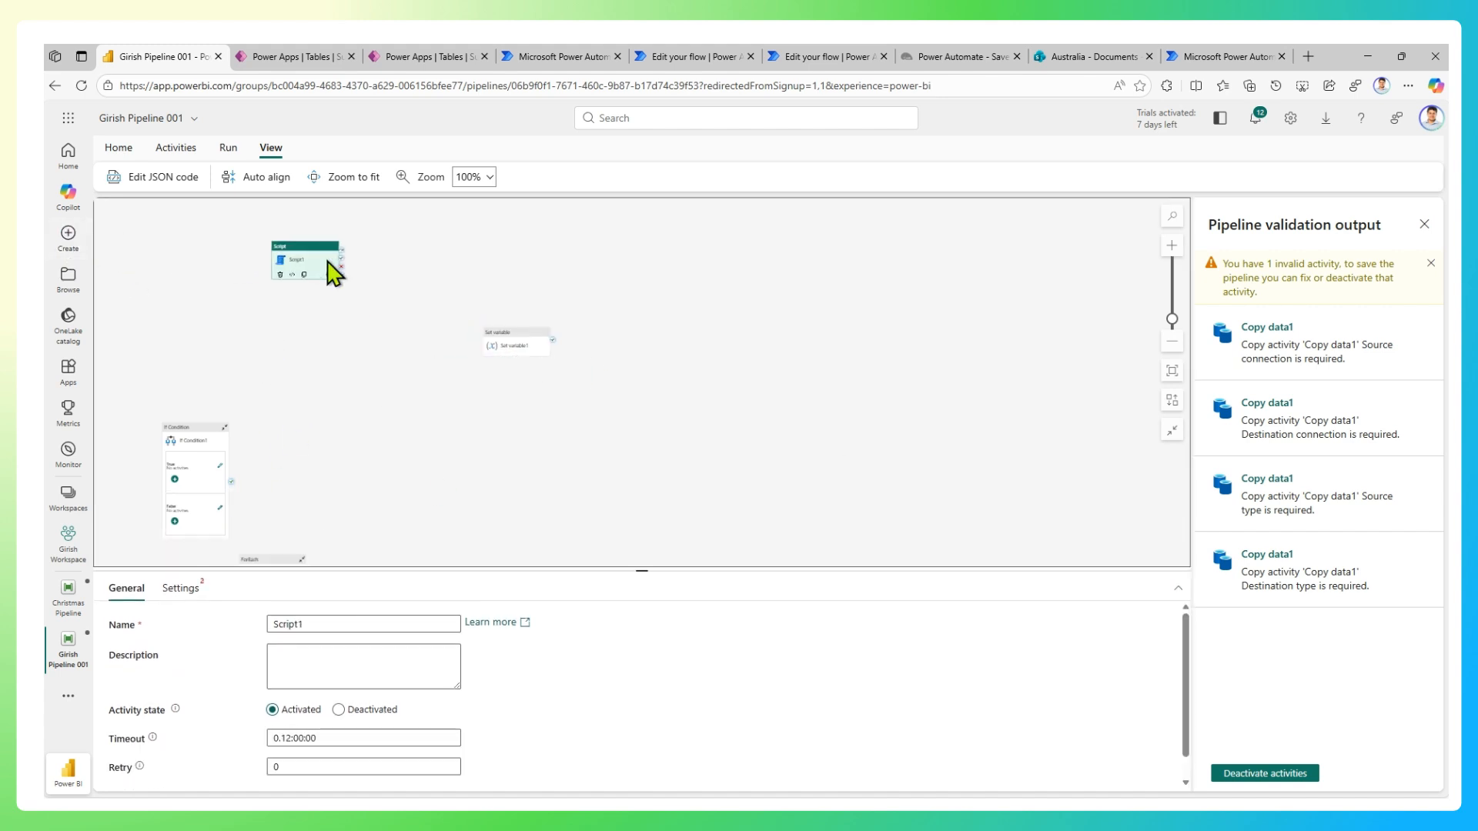
left_click_drag(198, 439, 452, 386)
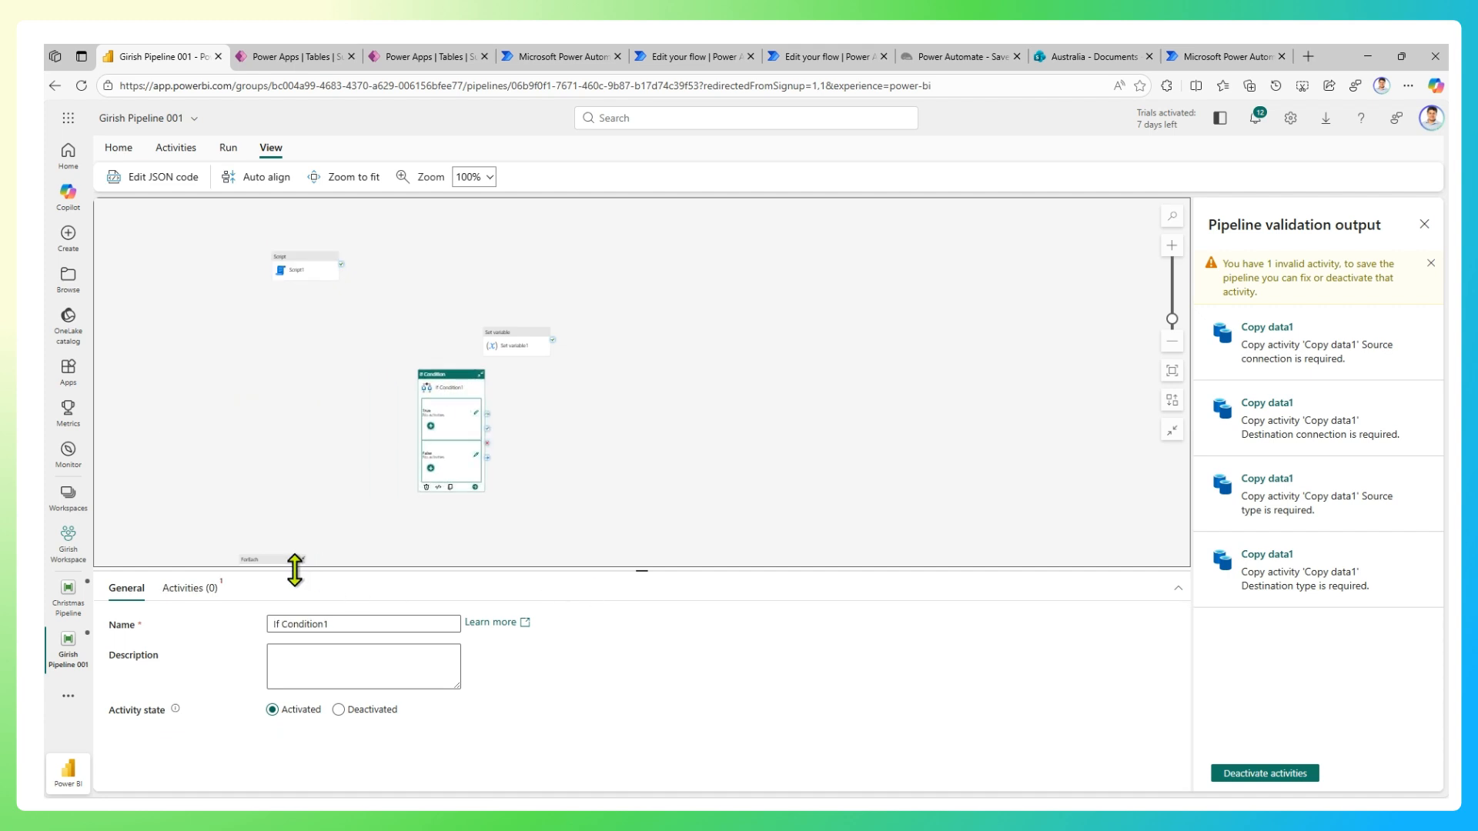
left_click_drag(264, 571, 264, 629)
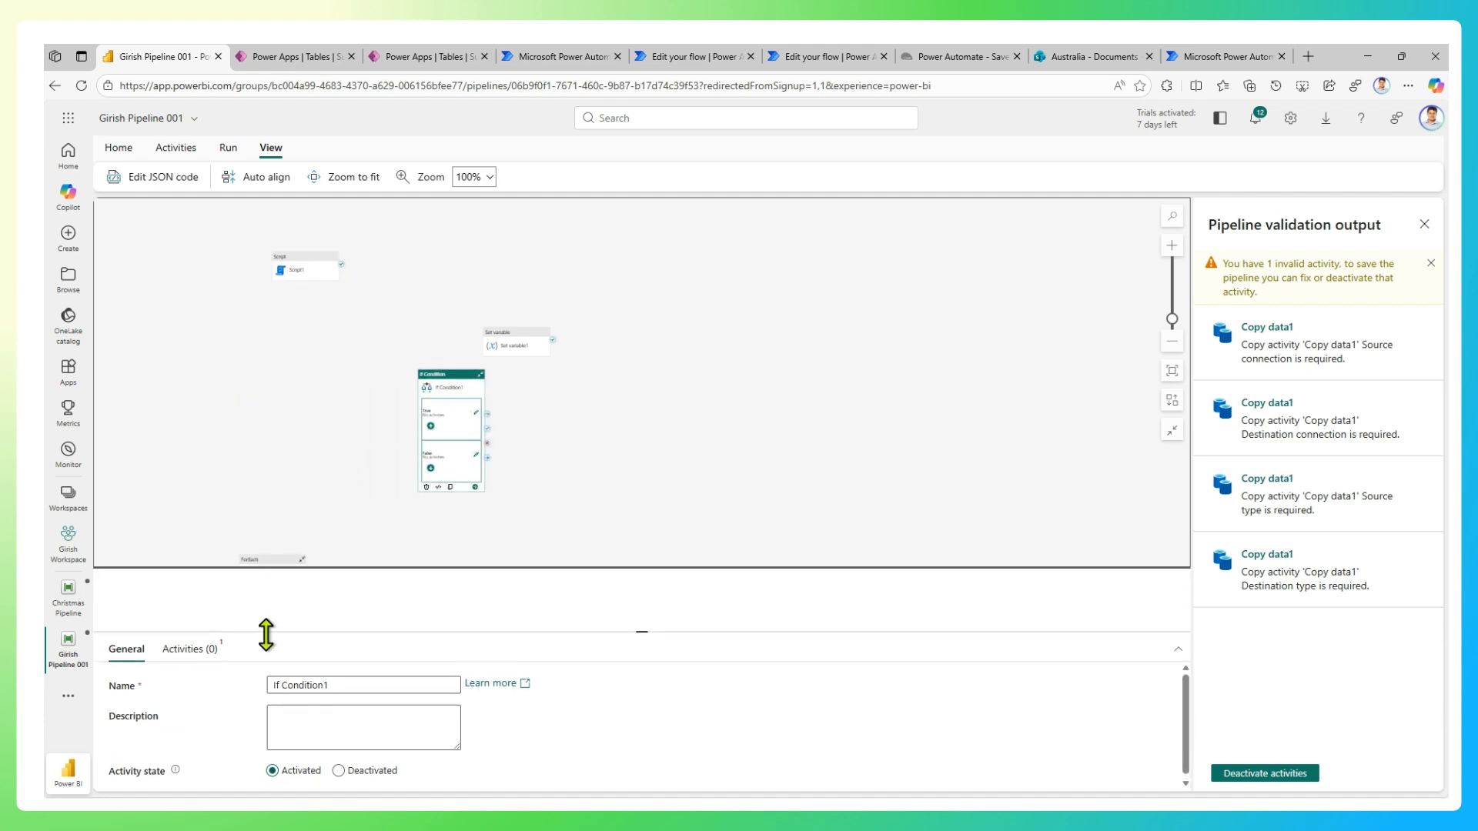
left_click(1174, 374)
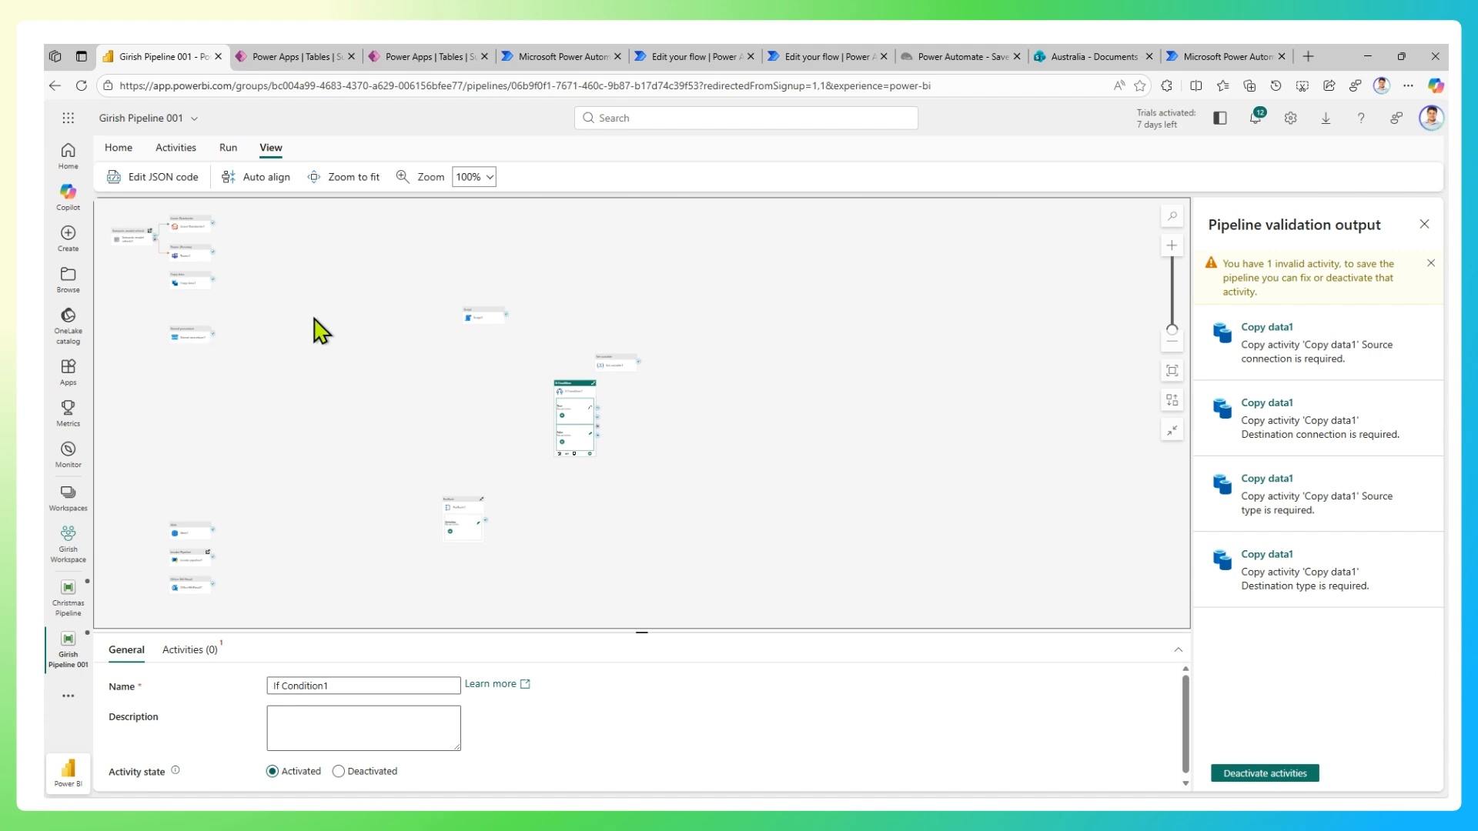
Return to Christmas Pipeline, view and close the copy assistant, and add a Copy job activity.
left_click(68, 599)
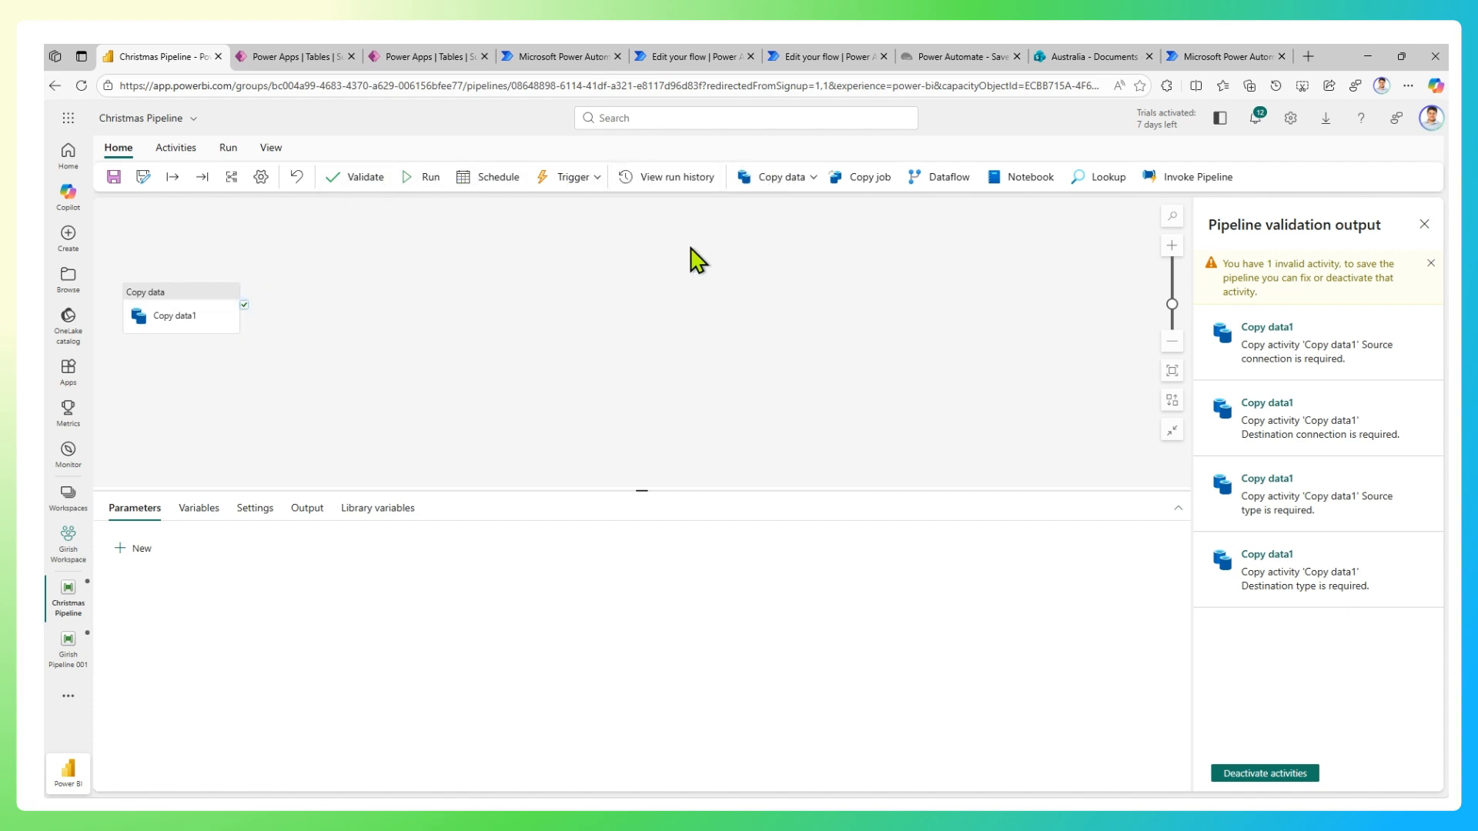
left_click(811, 179)
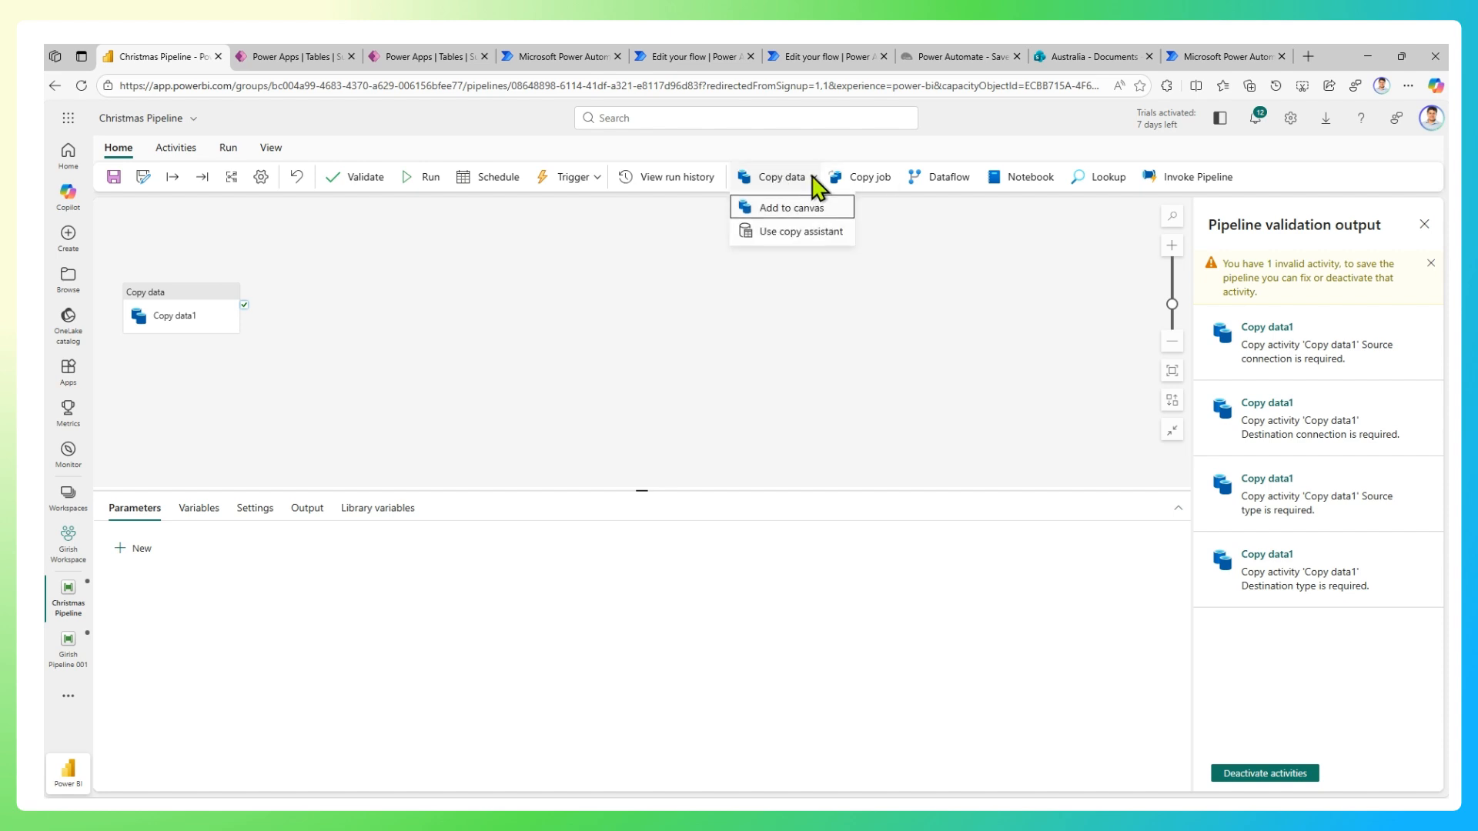
left_click(801, 233)
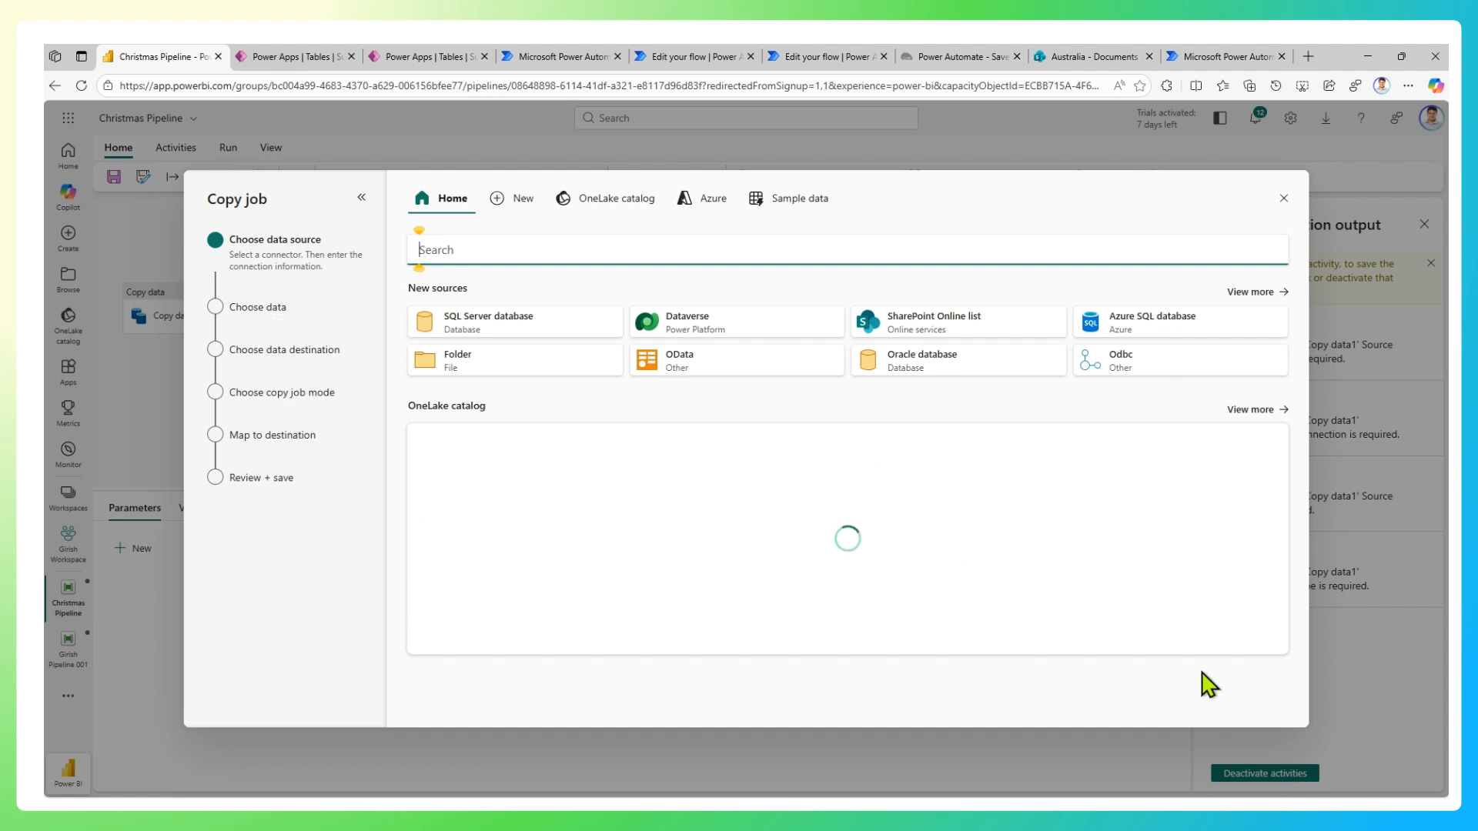
left_click(1284, 198)
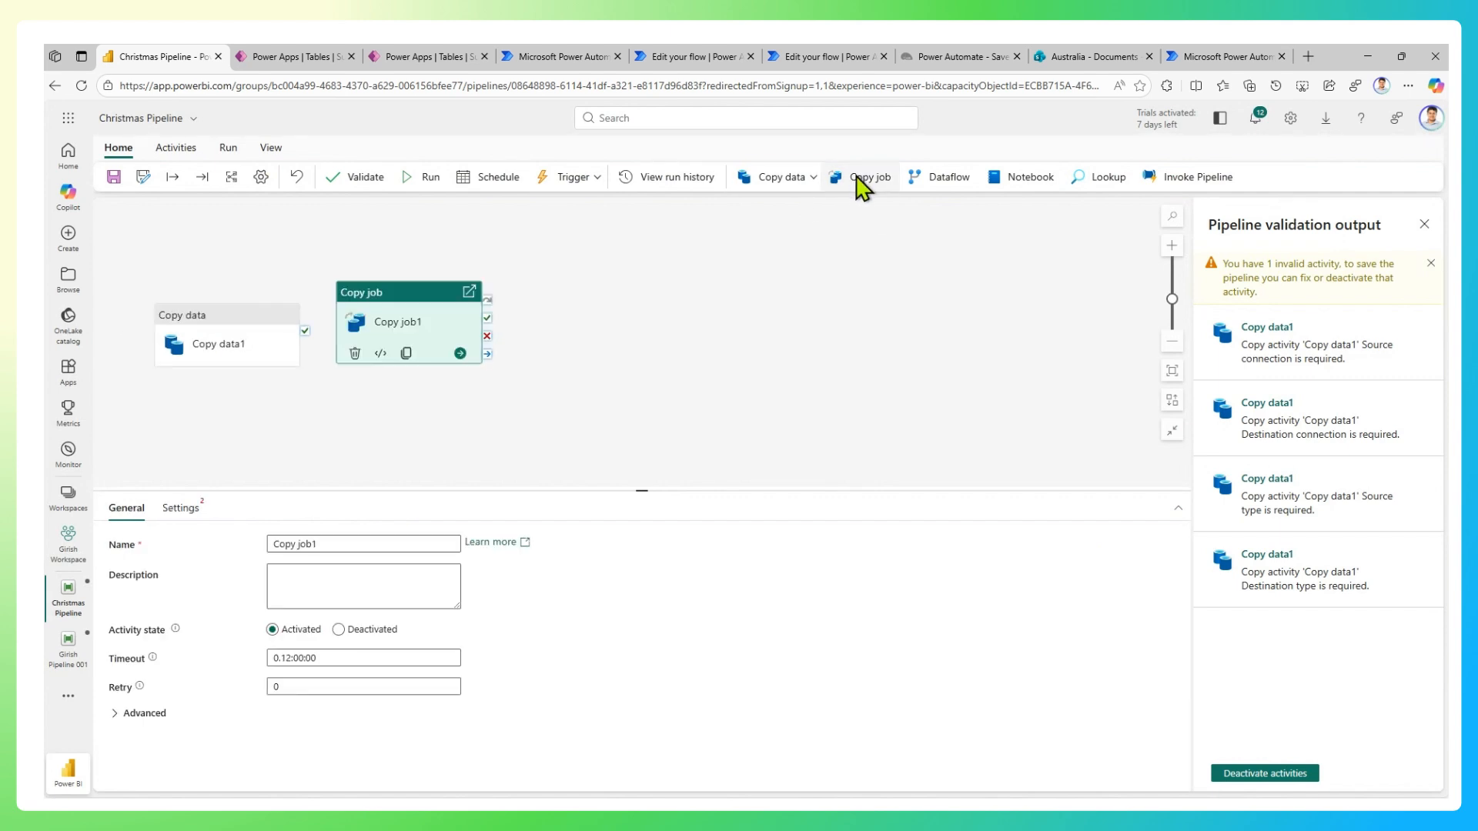
Add Dataflow, Notebook, Lookup and Invoke Pipeline activities to the Christmas Pipeline canvas.
left_click(951, 184)
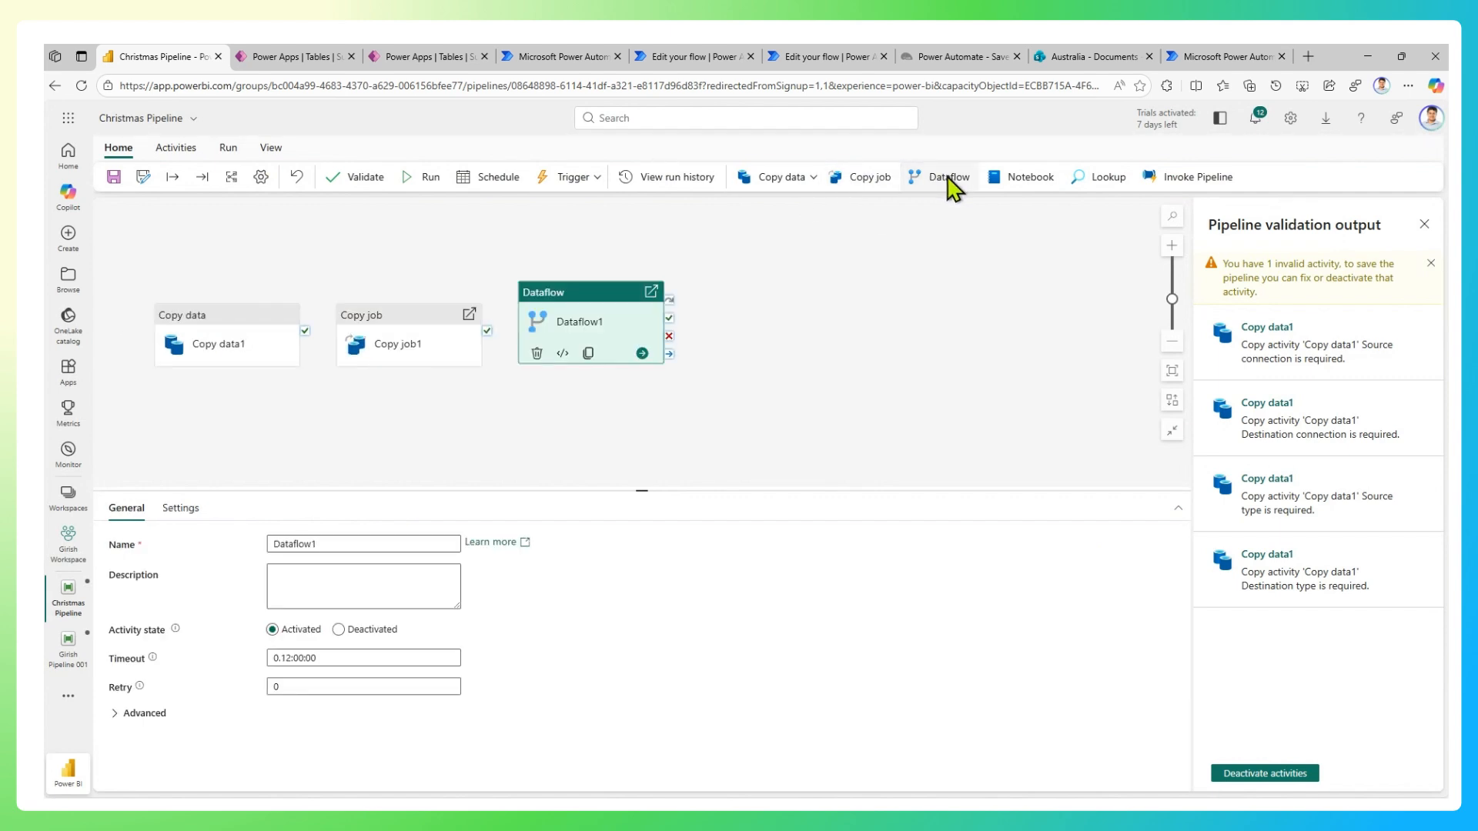
left_click(1024, 187)
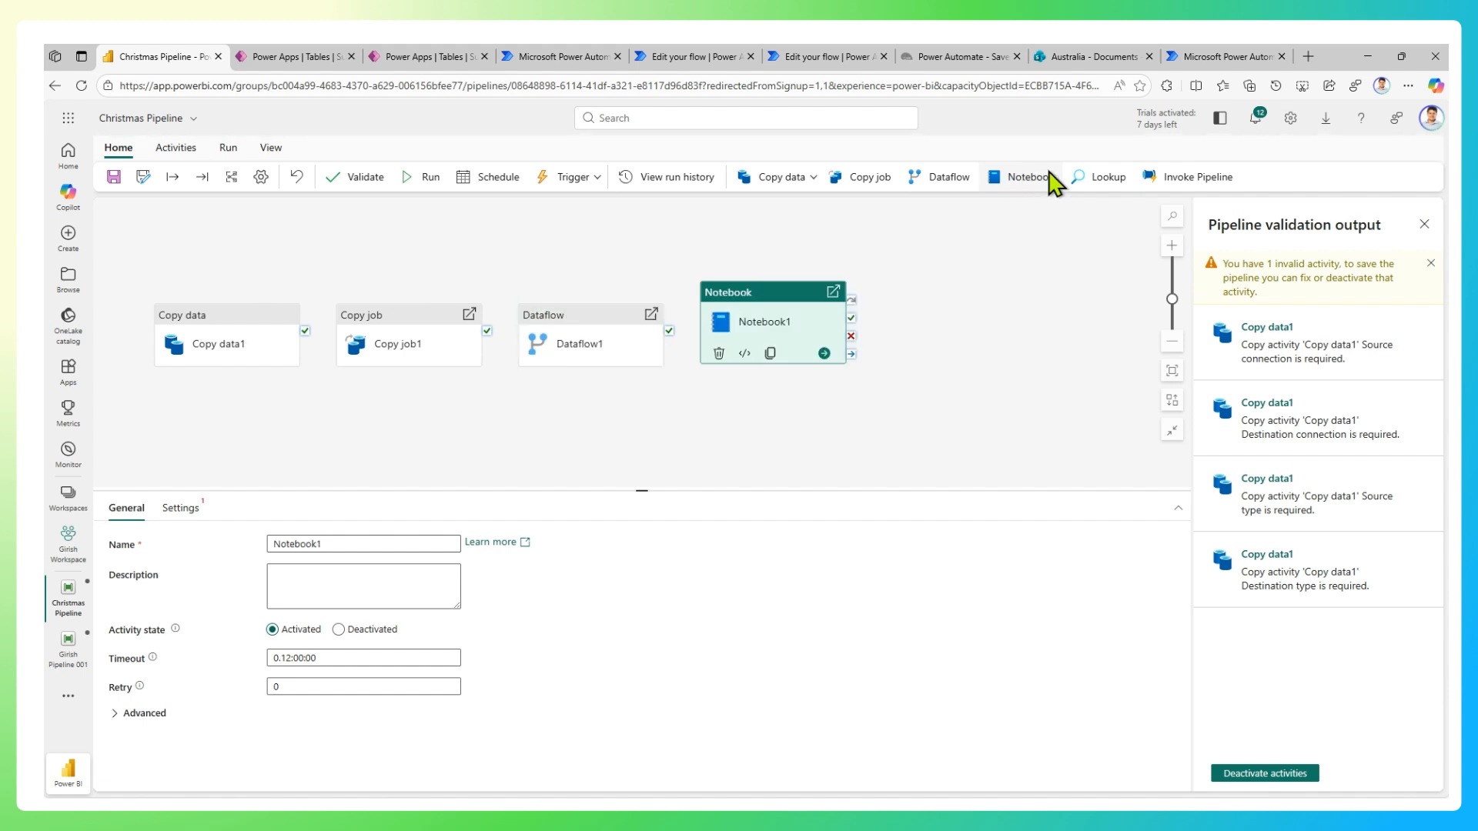
left_click(1105, 184)
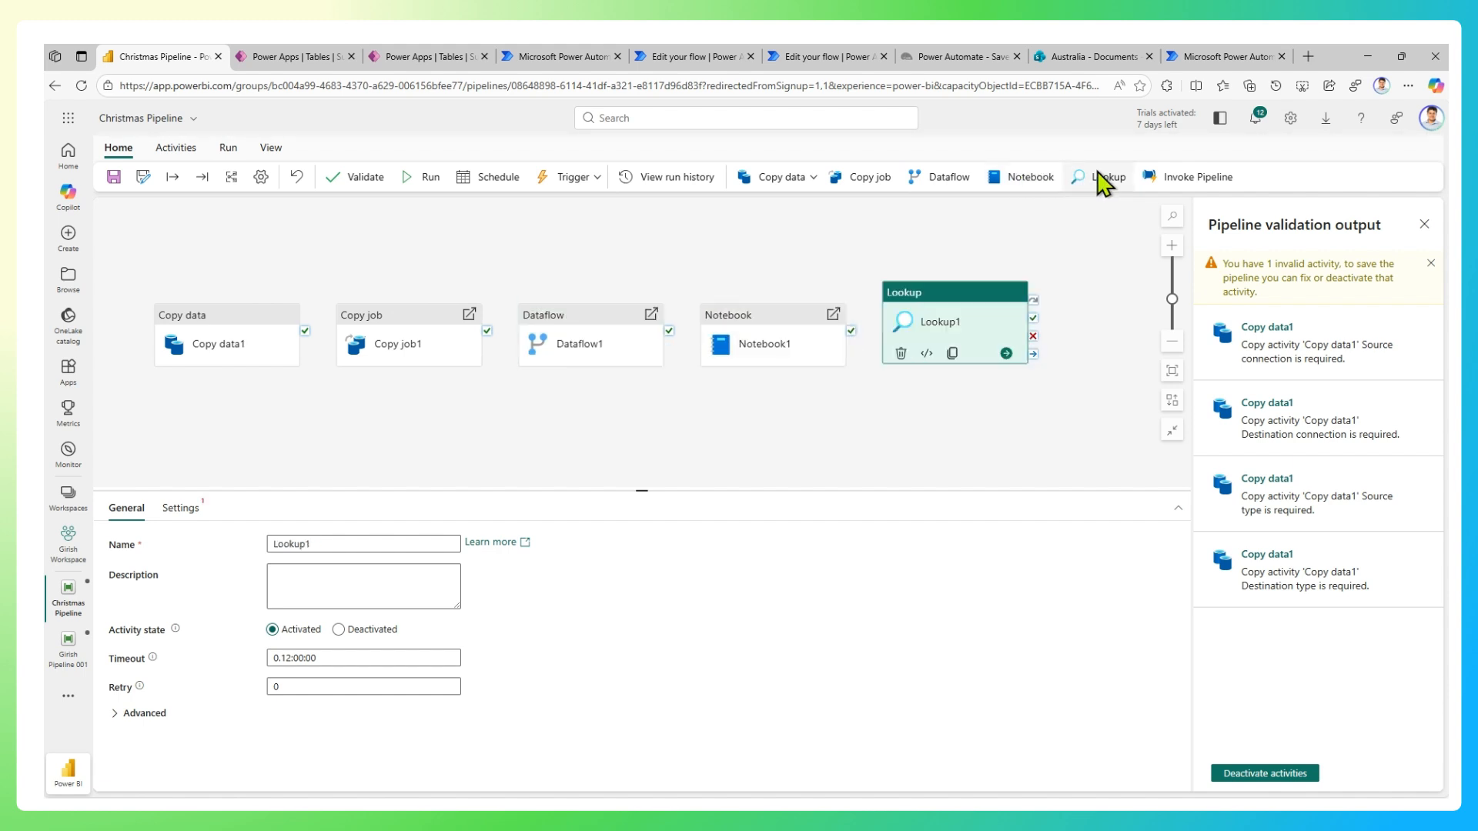
left_click(1201, 178)
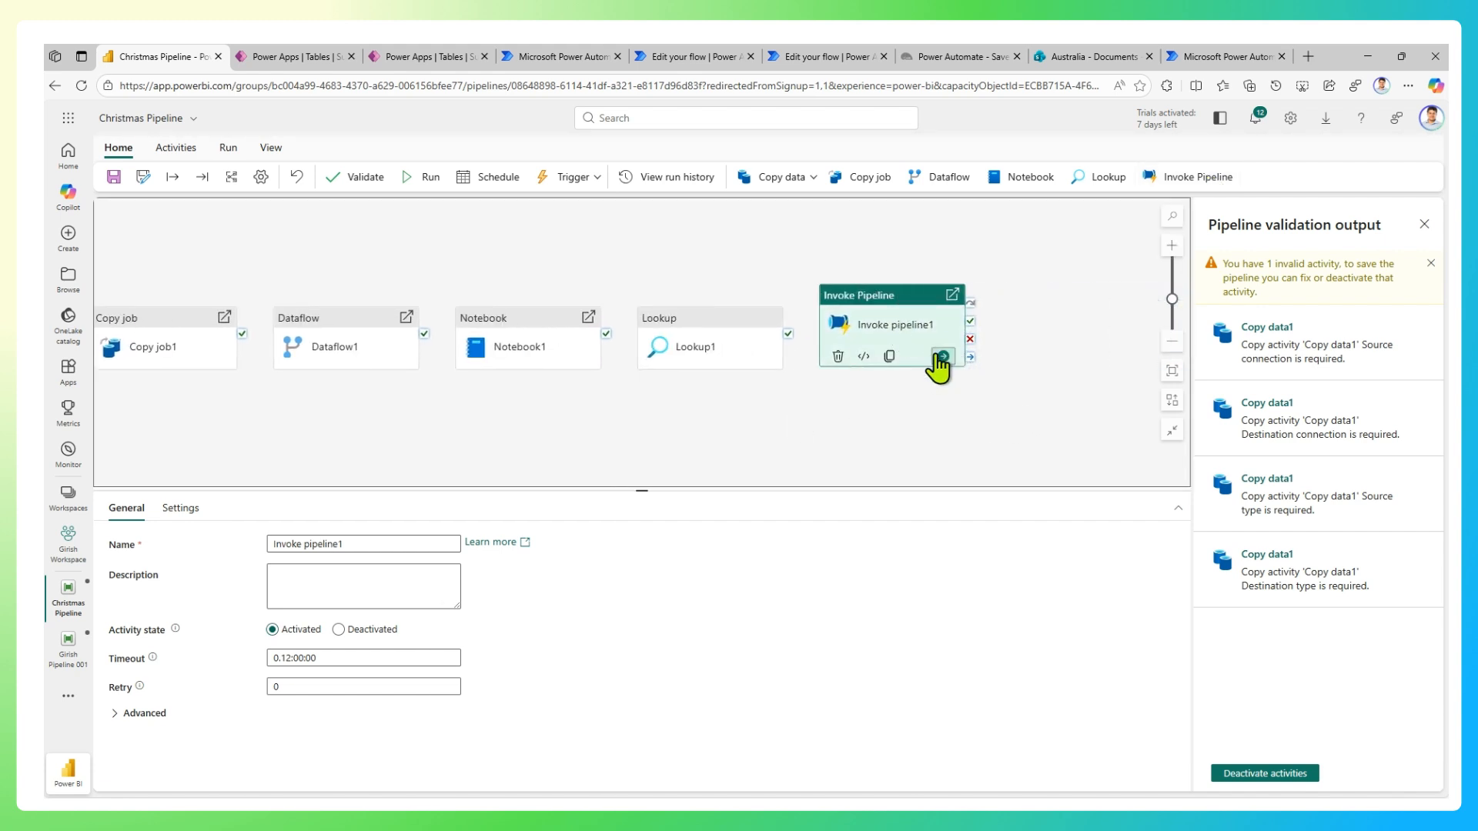
Check the Invoke Pipeline activity's connection and type options, and select the existing 001 pipeline as the one to invoke.
left_click(348, 545)
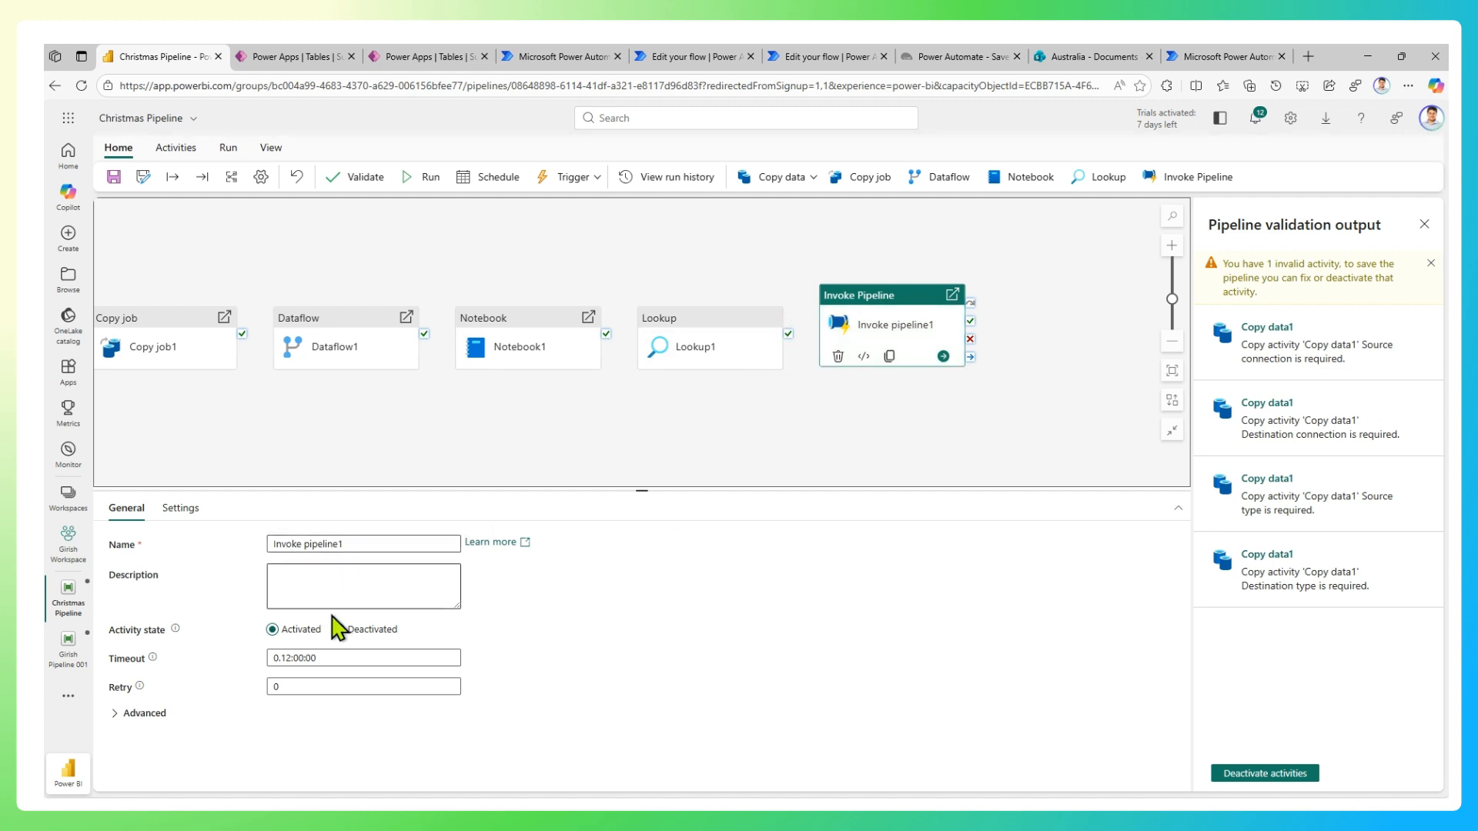
left_click(181, 515)
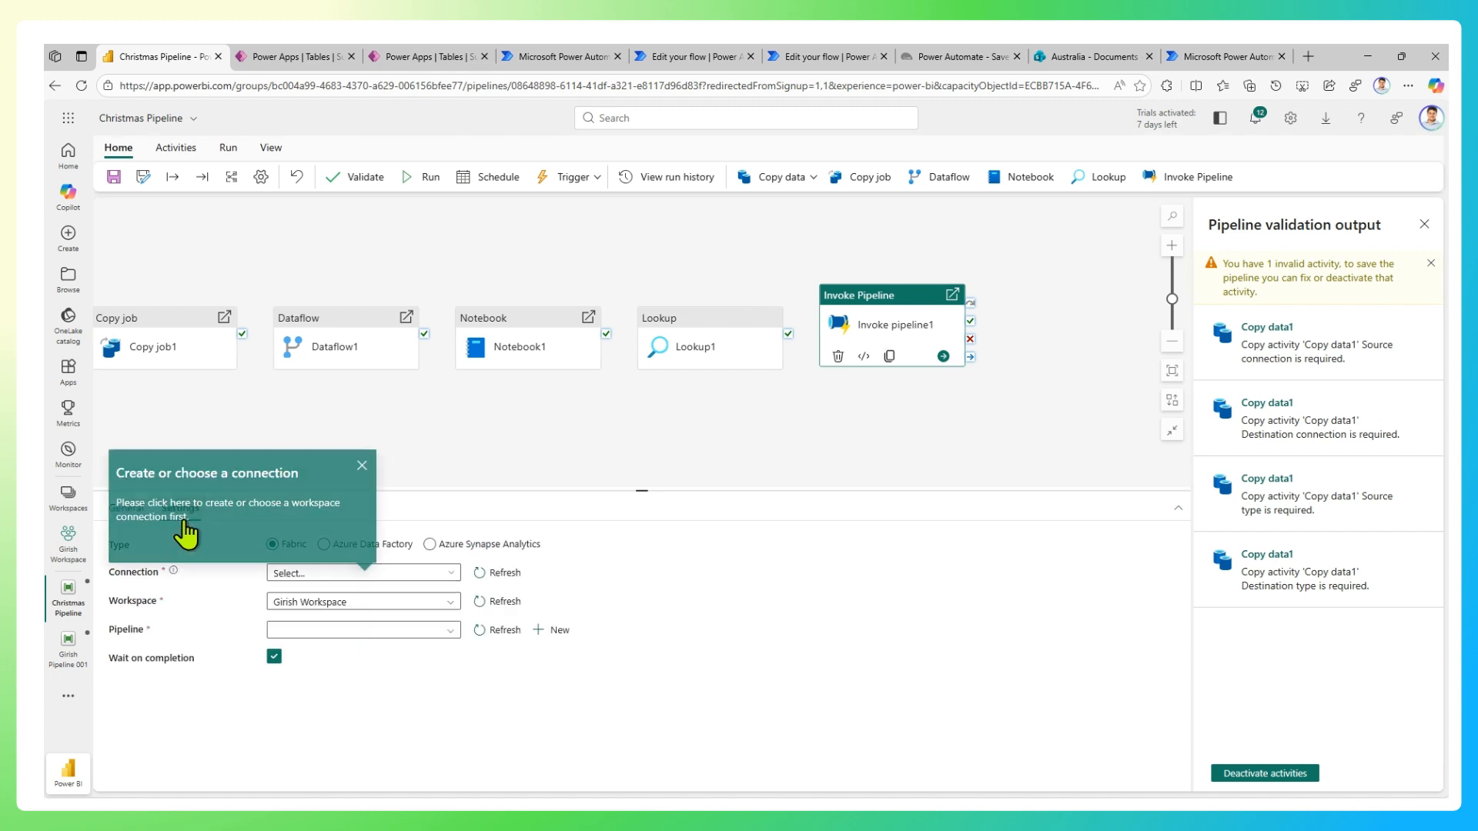
left_click(362, 458)
left_click(334, 575)
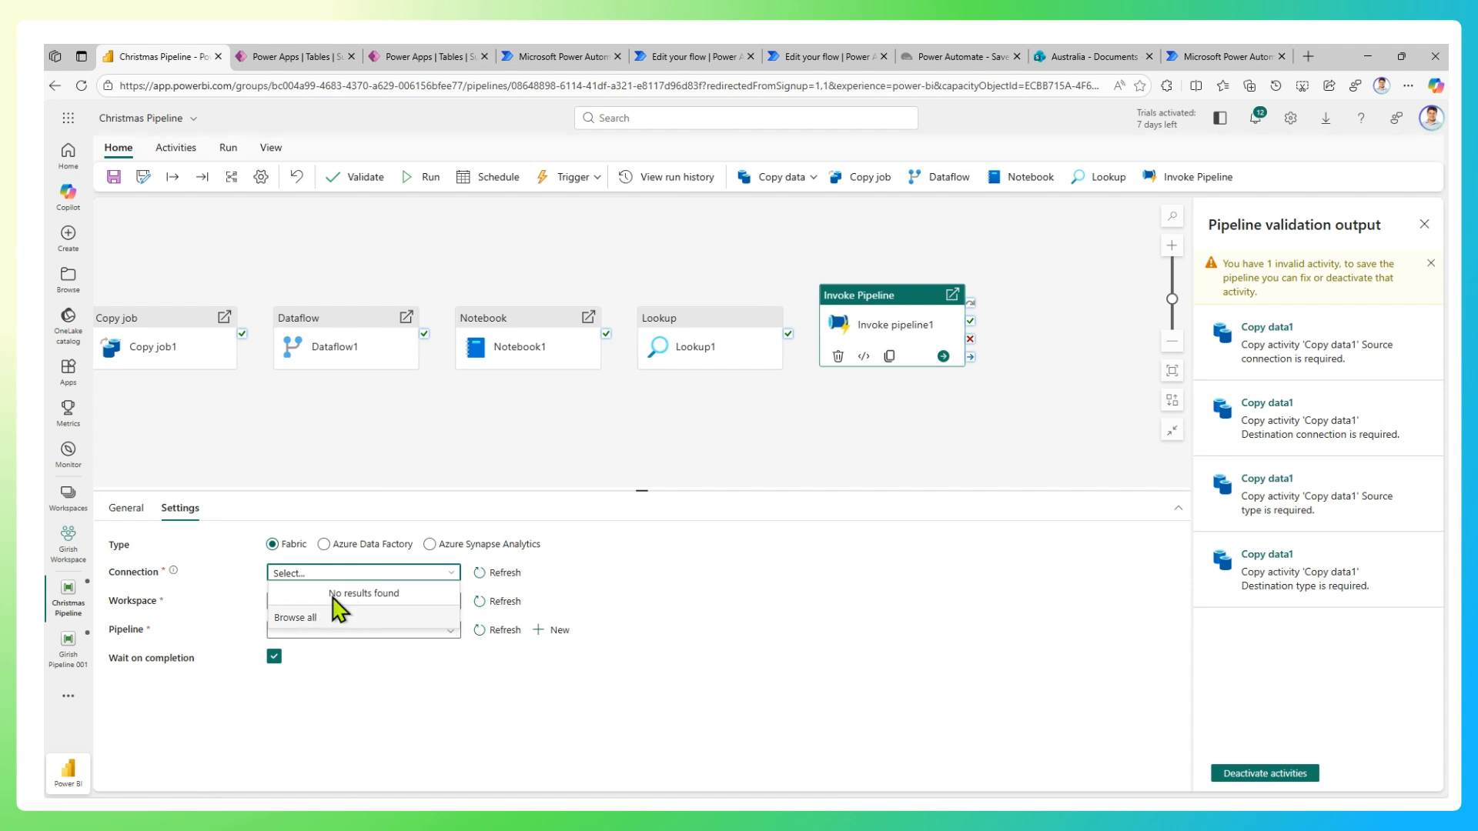
left_click(196, 603)
left_click(316, 633)
left_click(323, 650)
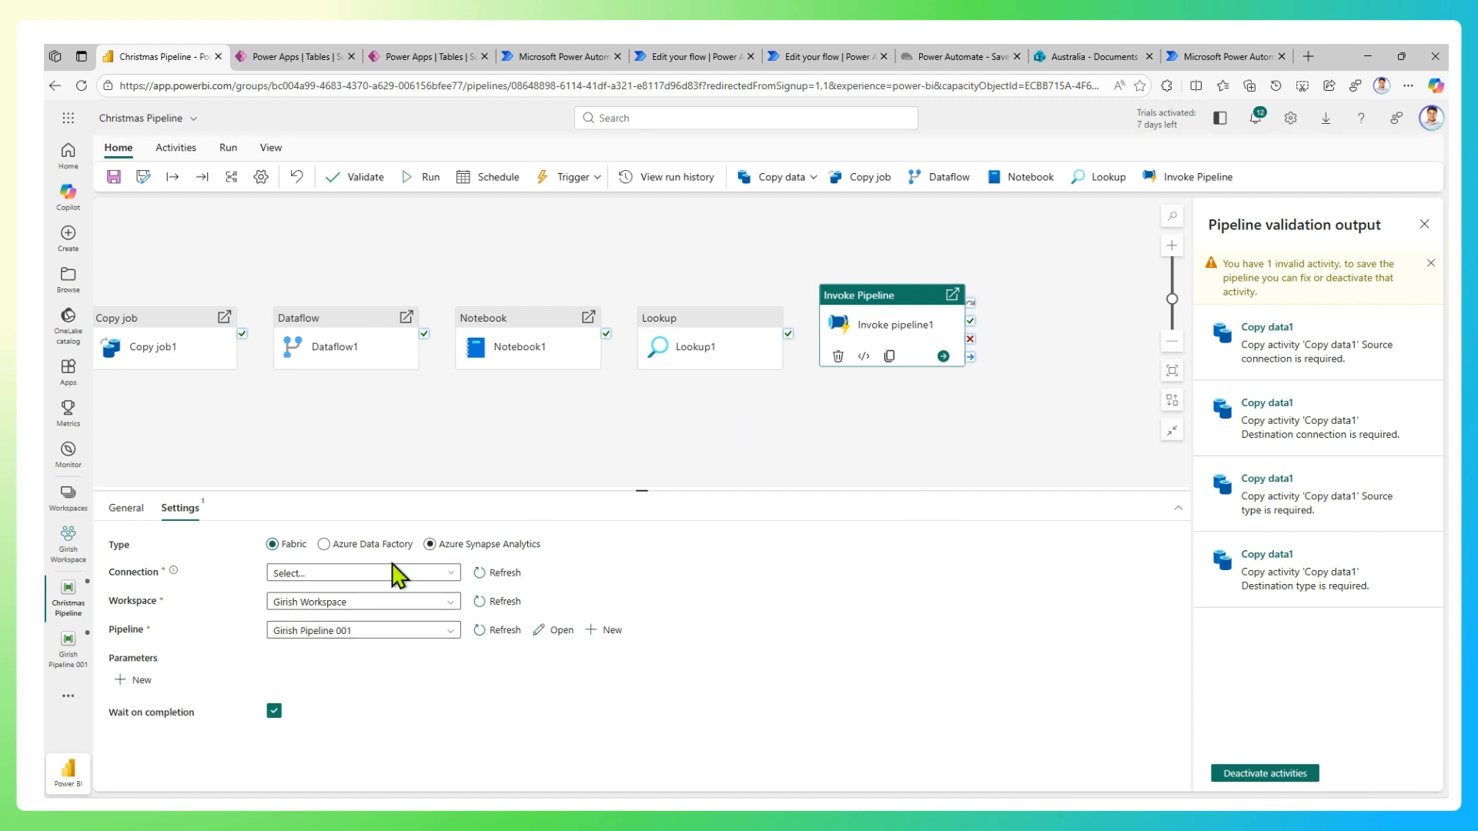
left_click(324, 545)
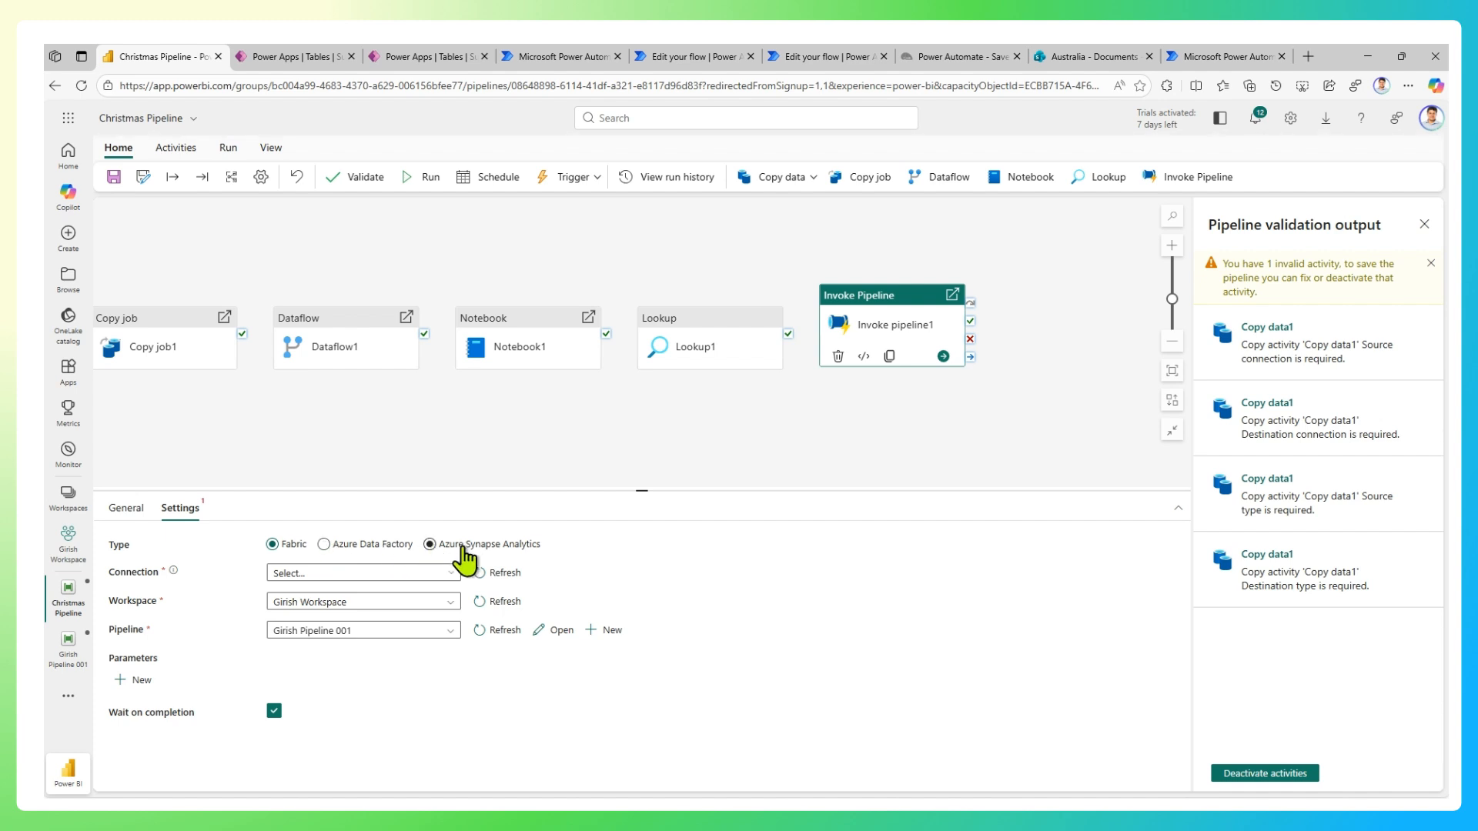
left_click(1086, 228)
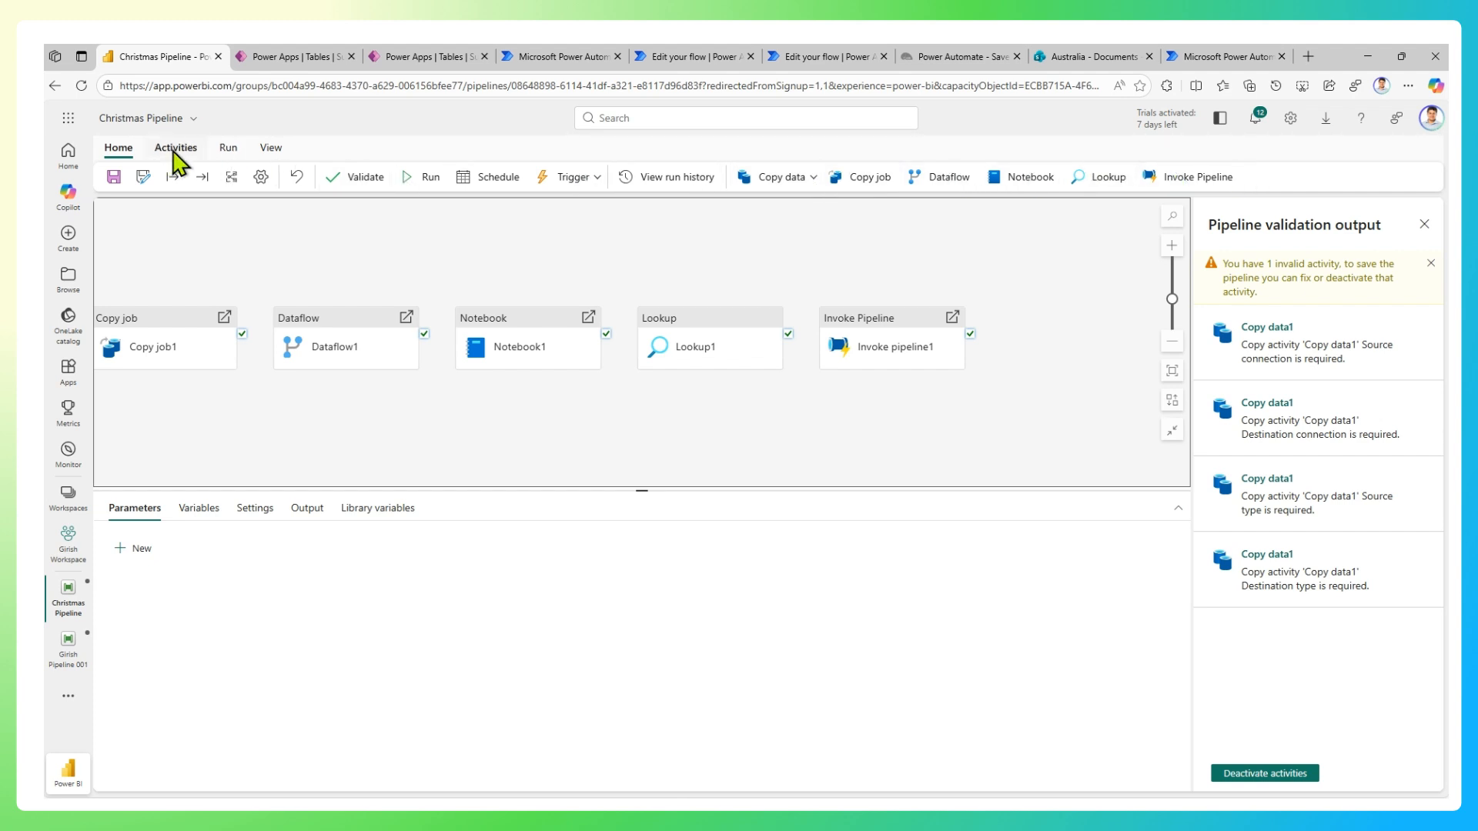
Add a Script activity after the Invoke Pipeline activity in Christmas Pipeline.
left_click_drag(231, 231, 392, 212)
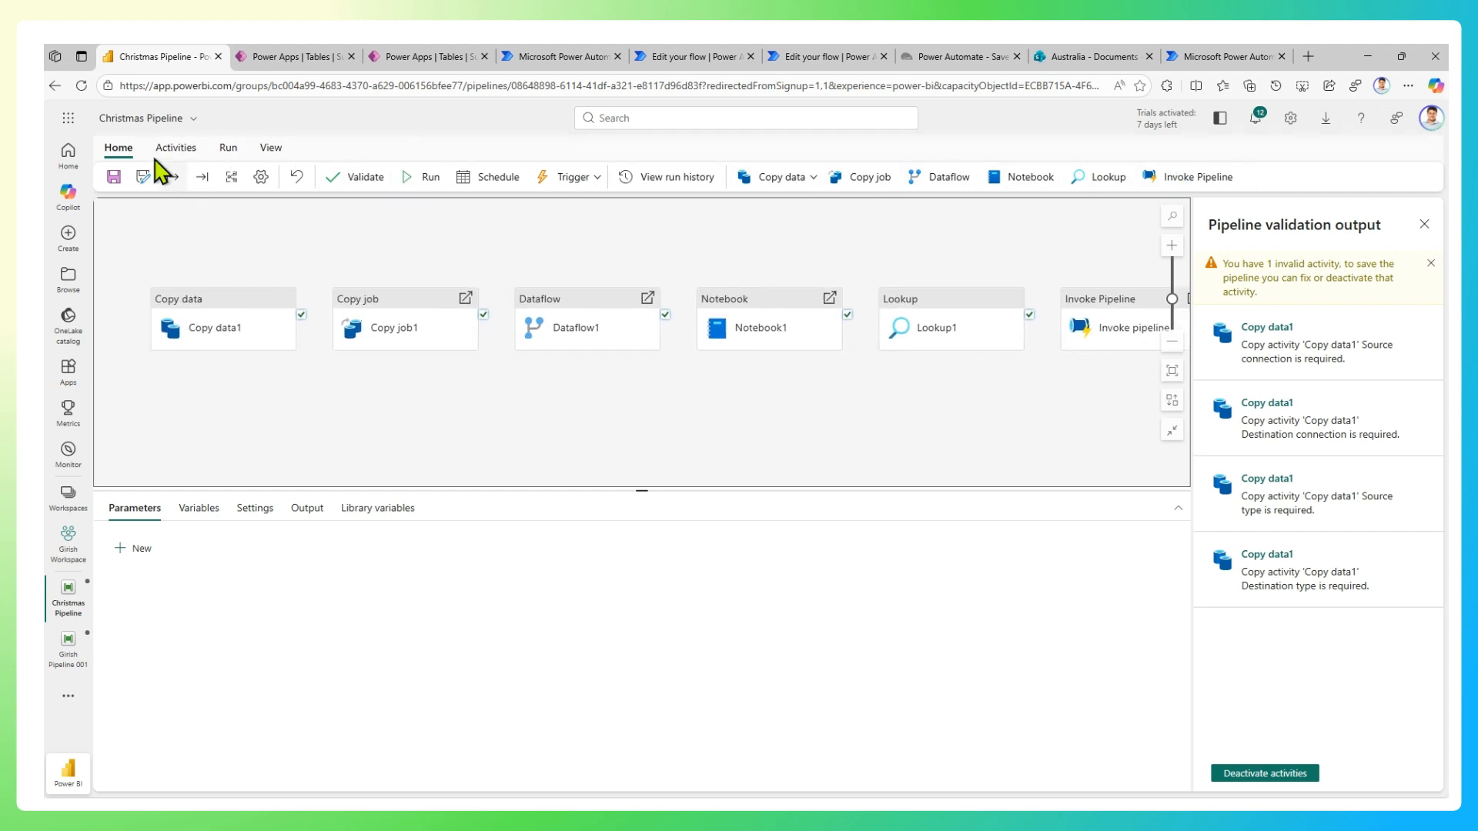
left_click(174, 147)
left_click(185, 179)
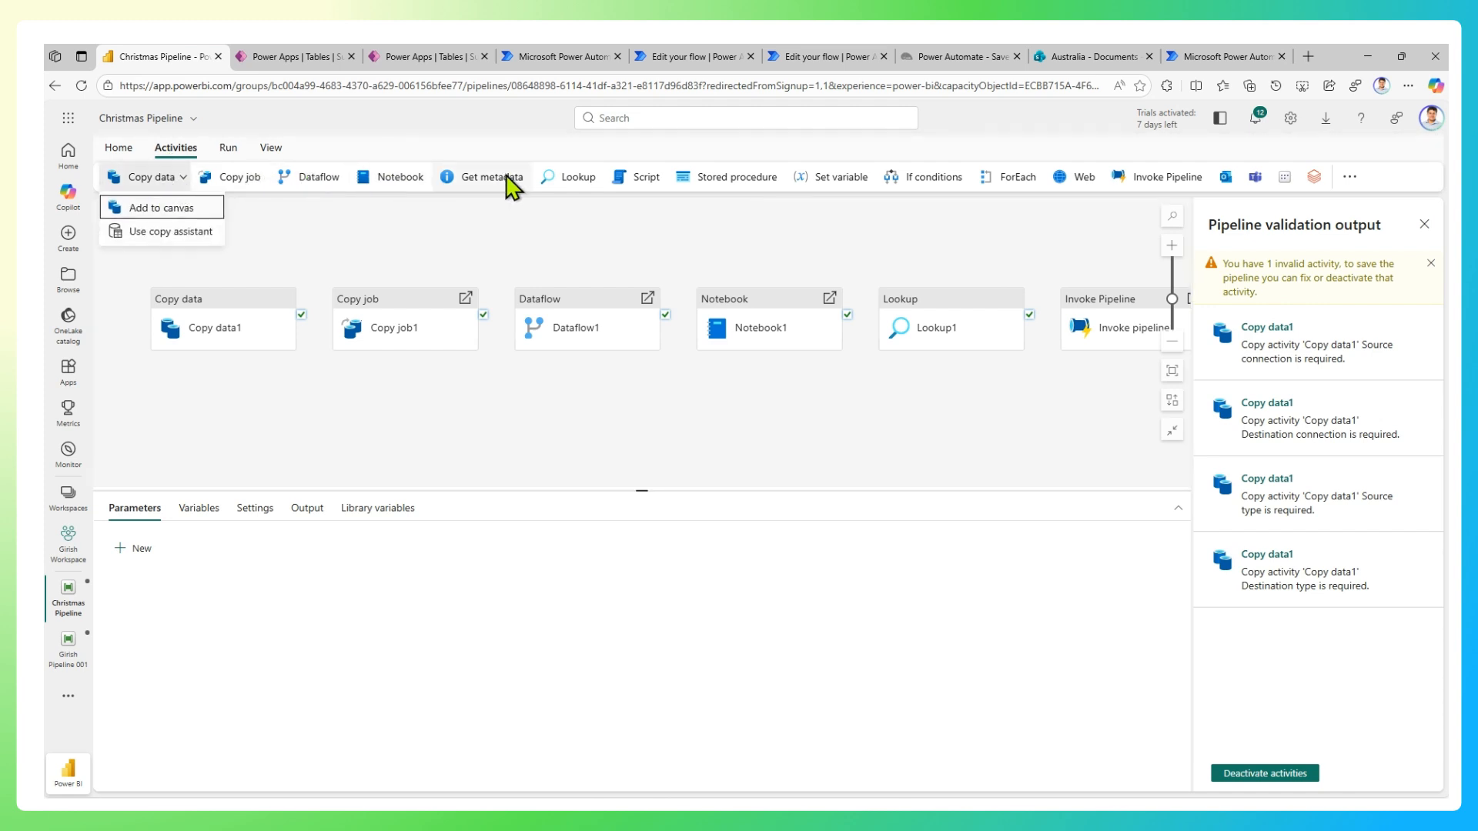
left_click(640, 177)
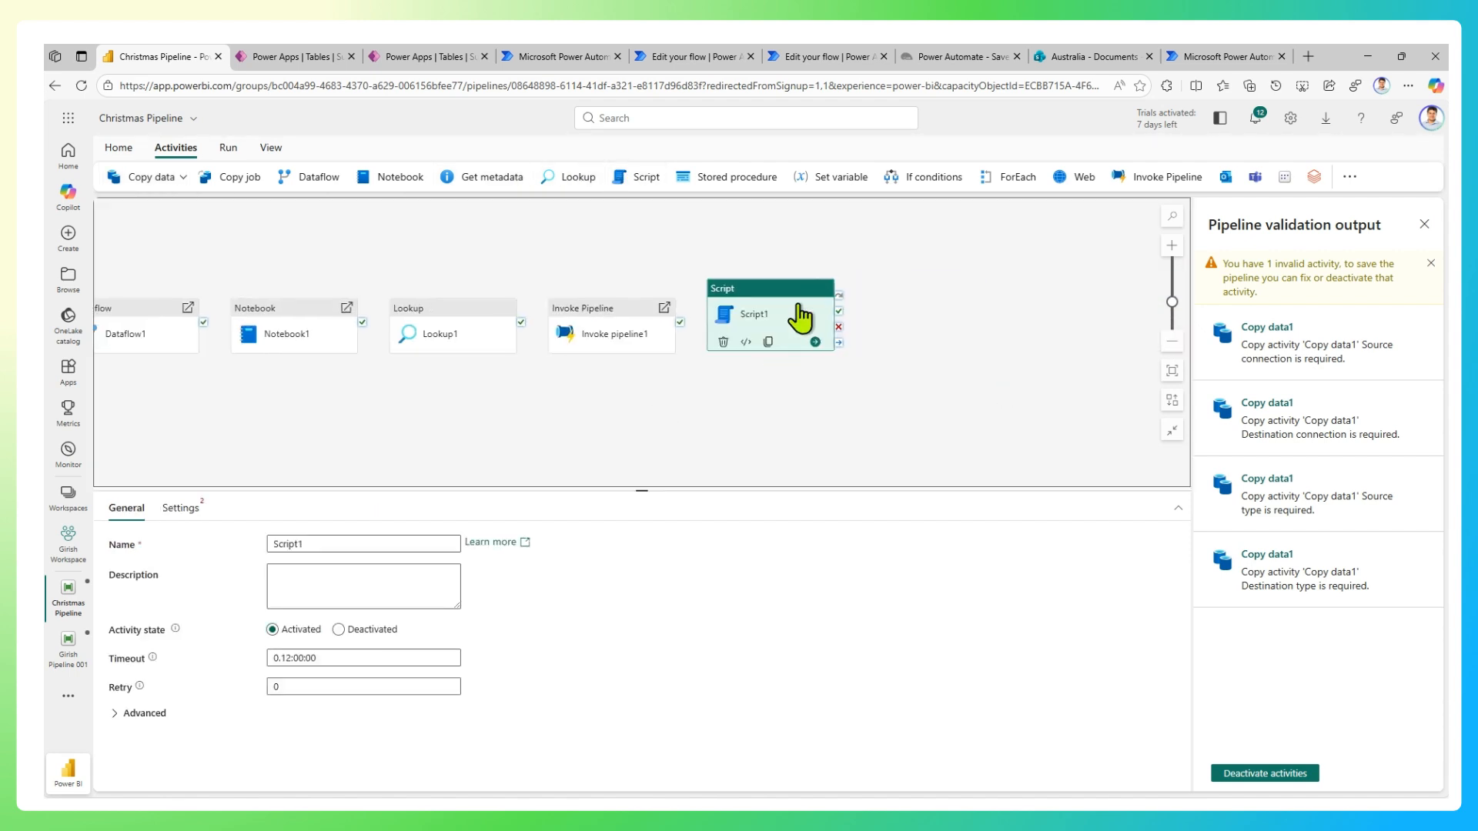
Open dynamic content for the Script activity's connection and view its system variables, trigger parameters and functions.
left_click(179, 510)
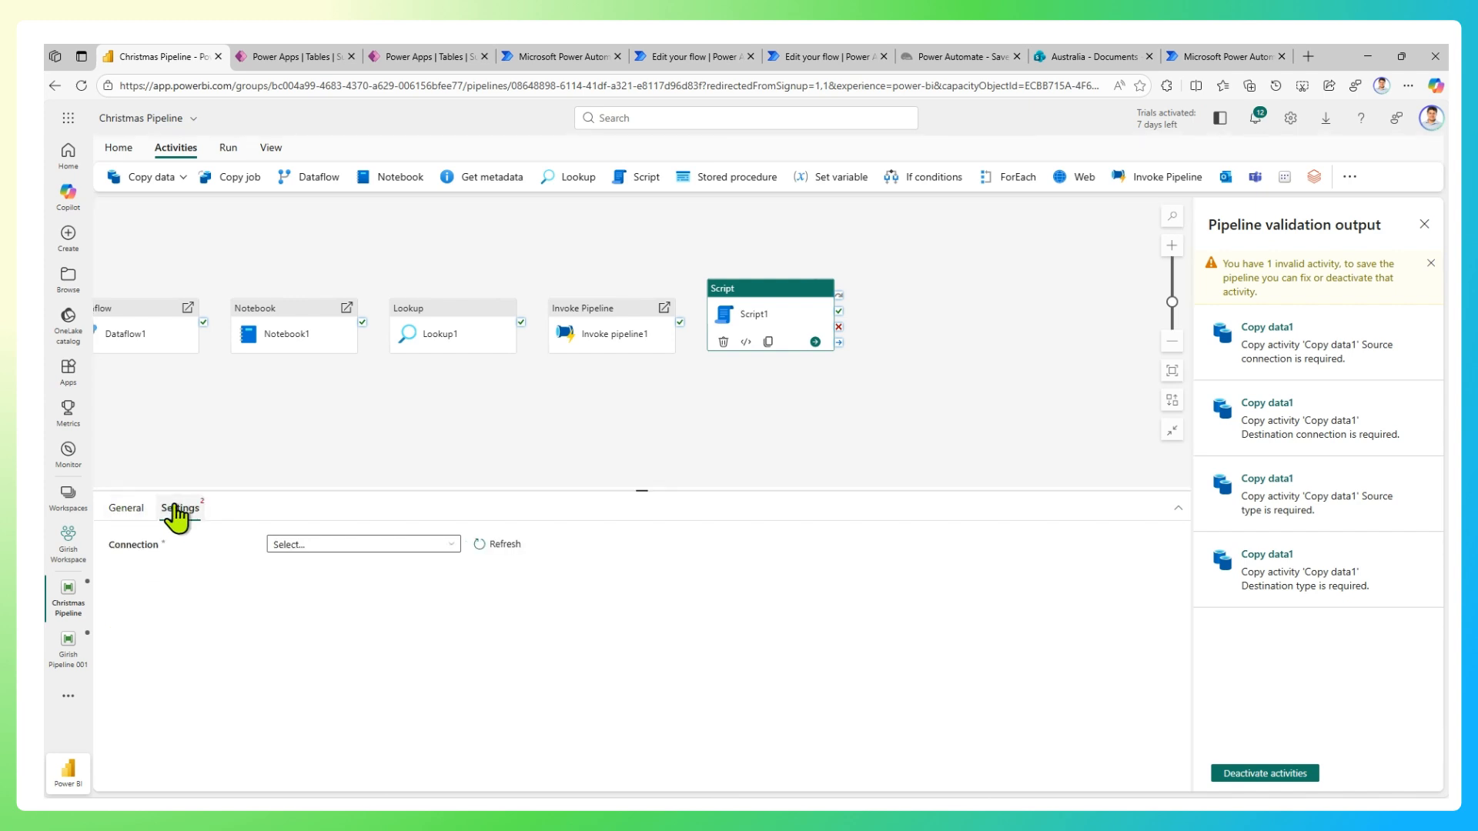
left_click(300, 544)
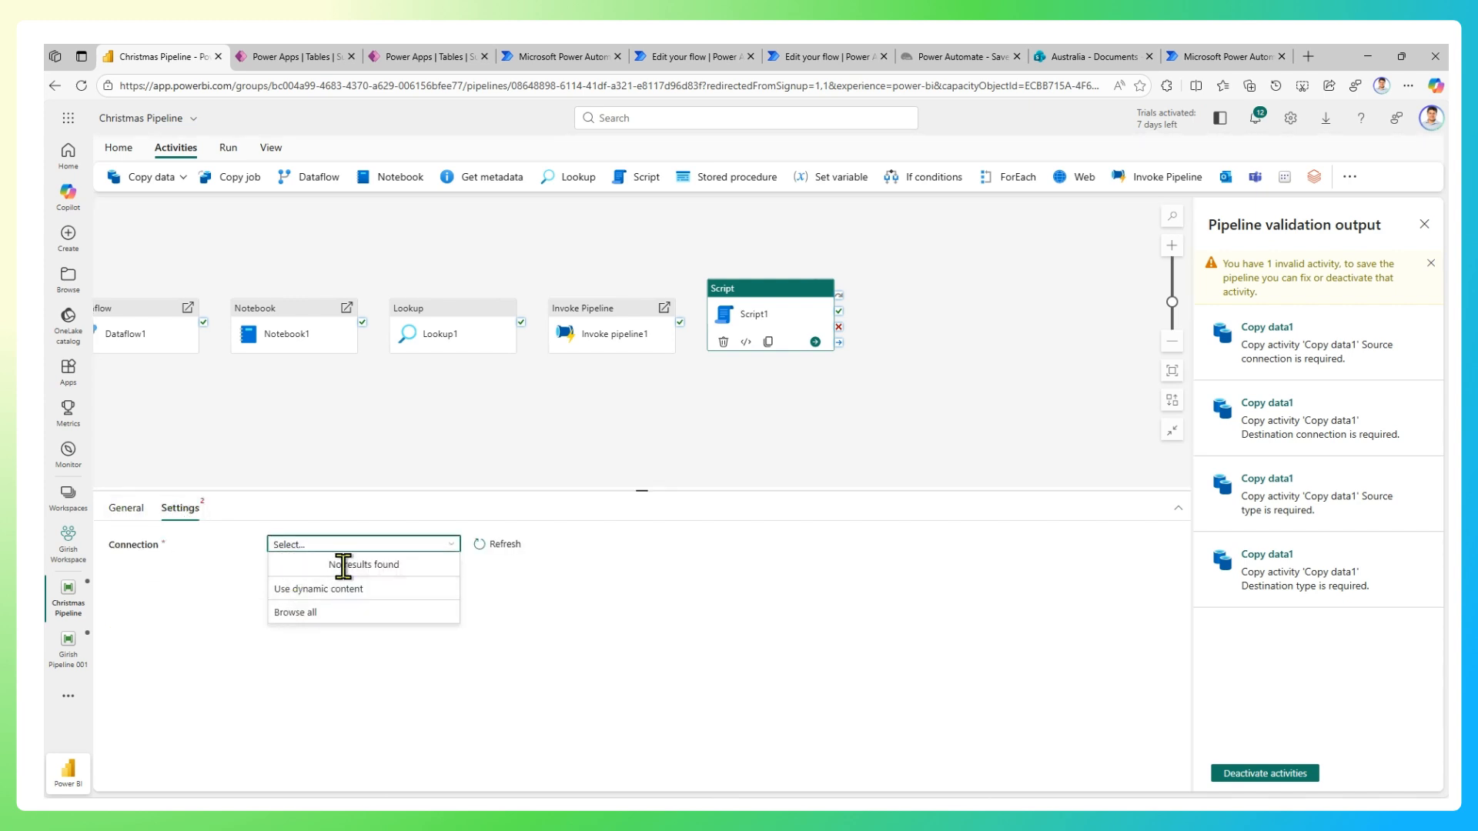
left_click(331, 590)
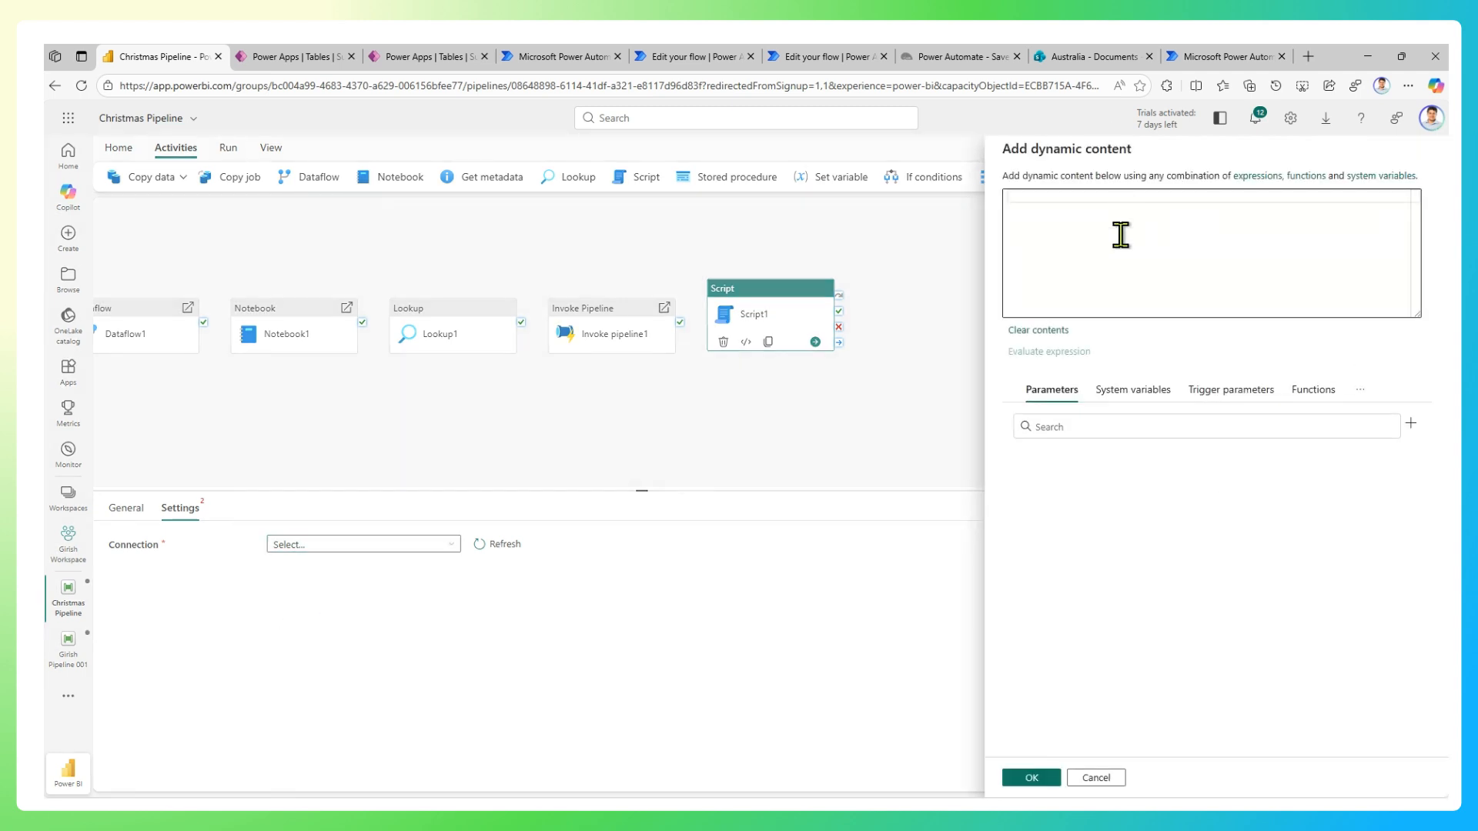
left_click(1147, 391)
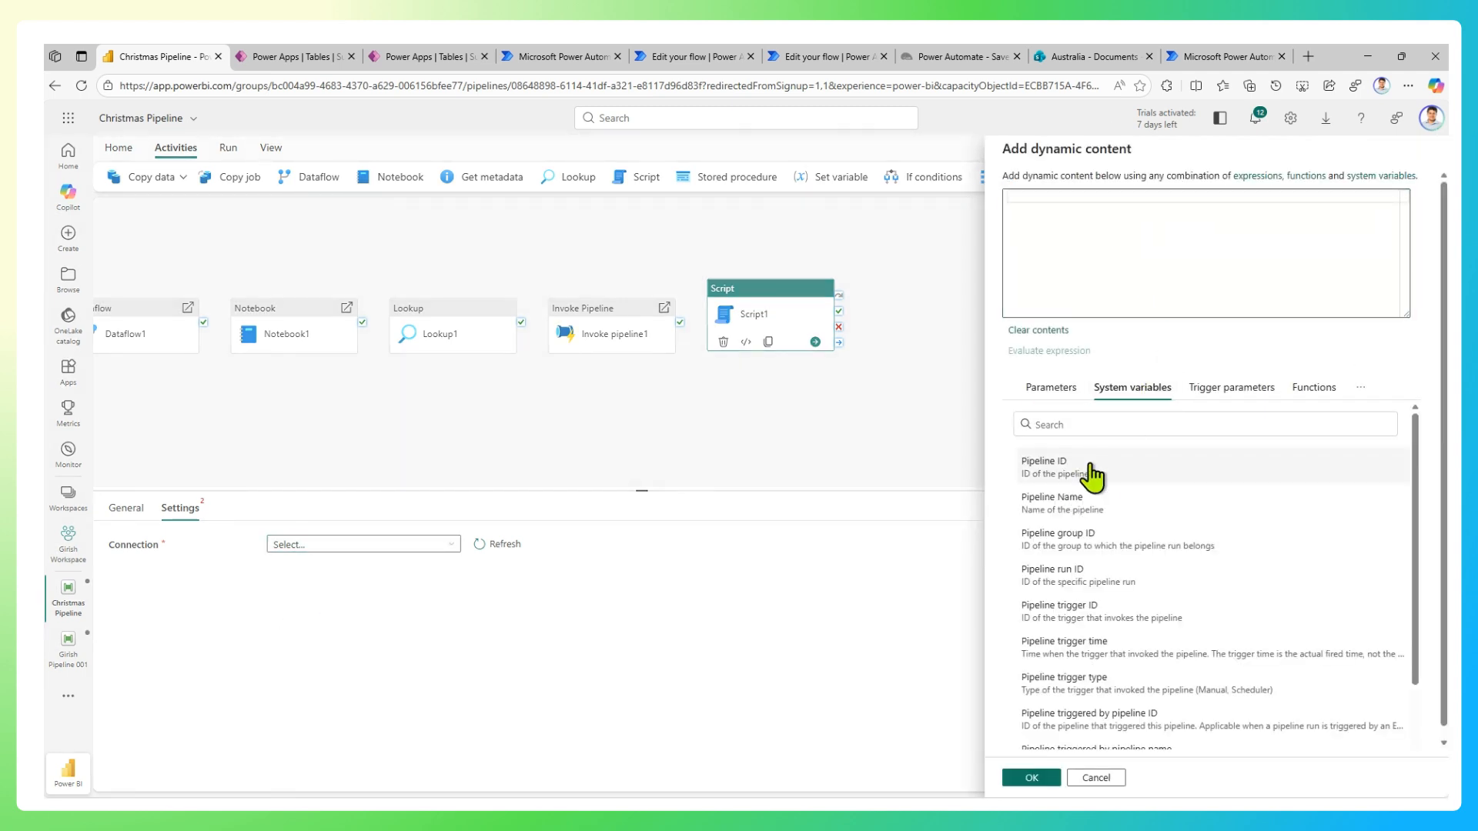
left_click(1246, 391)
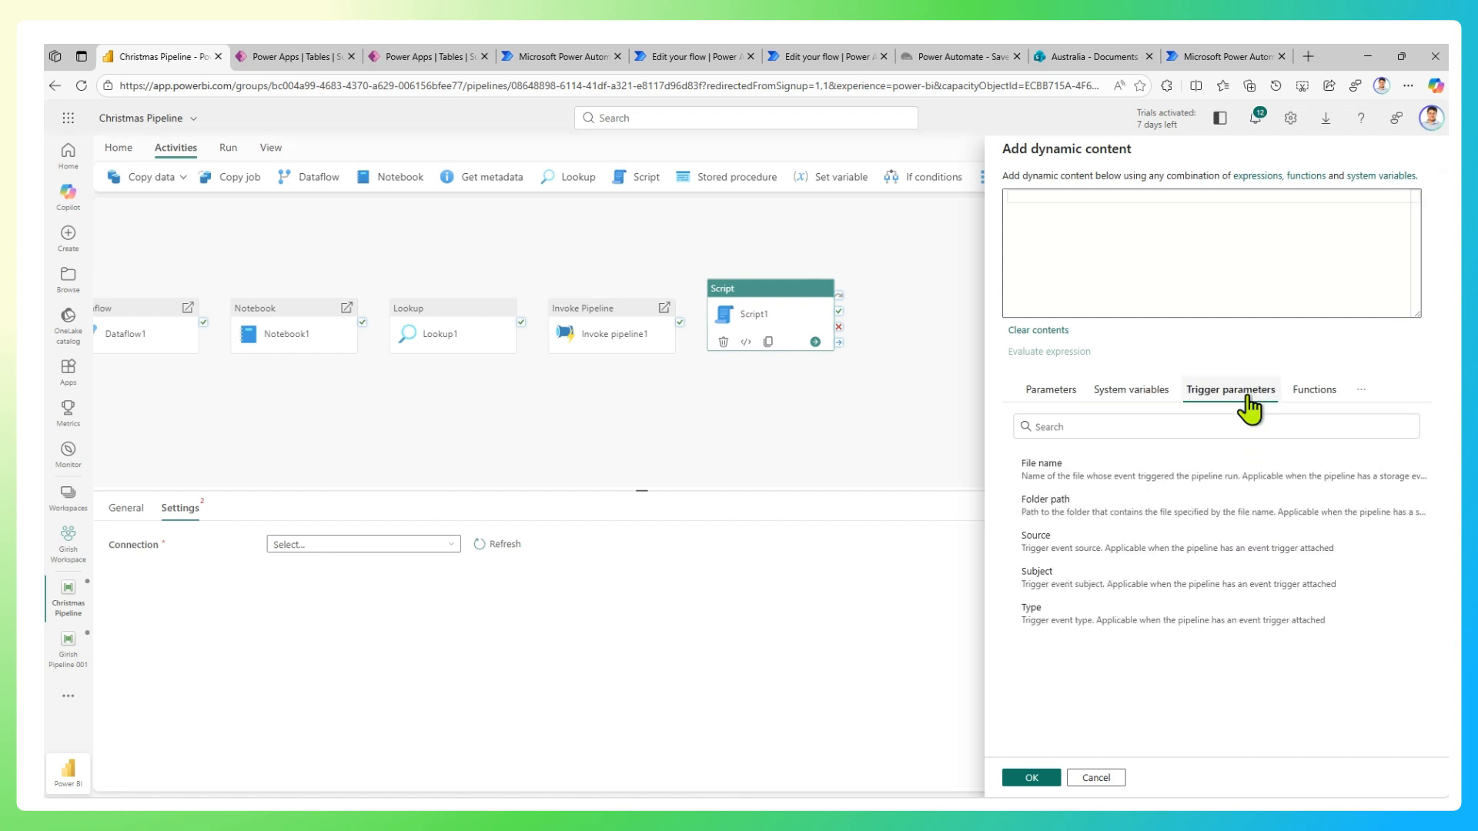
left_click(1301, 394)
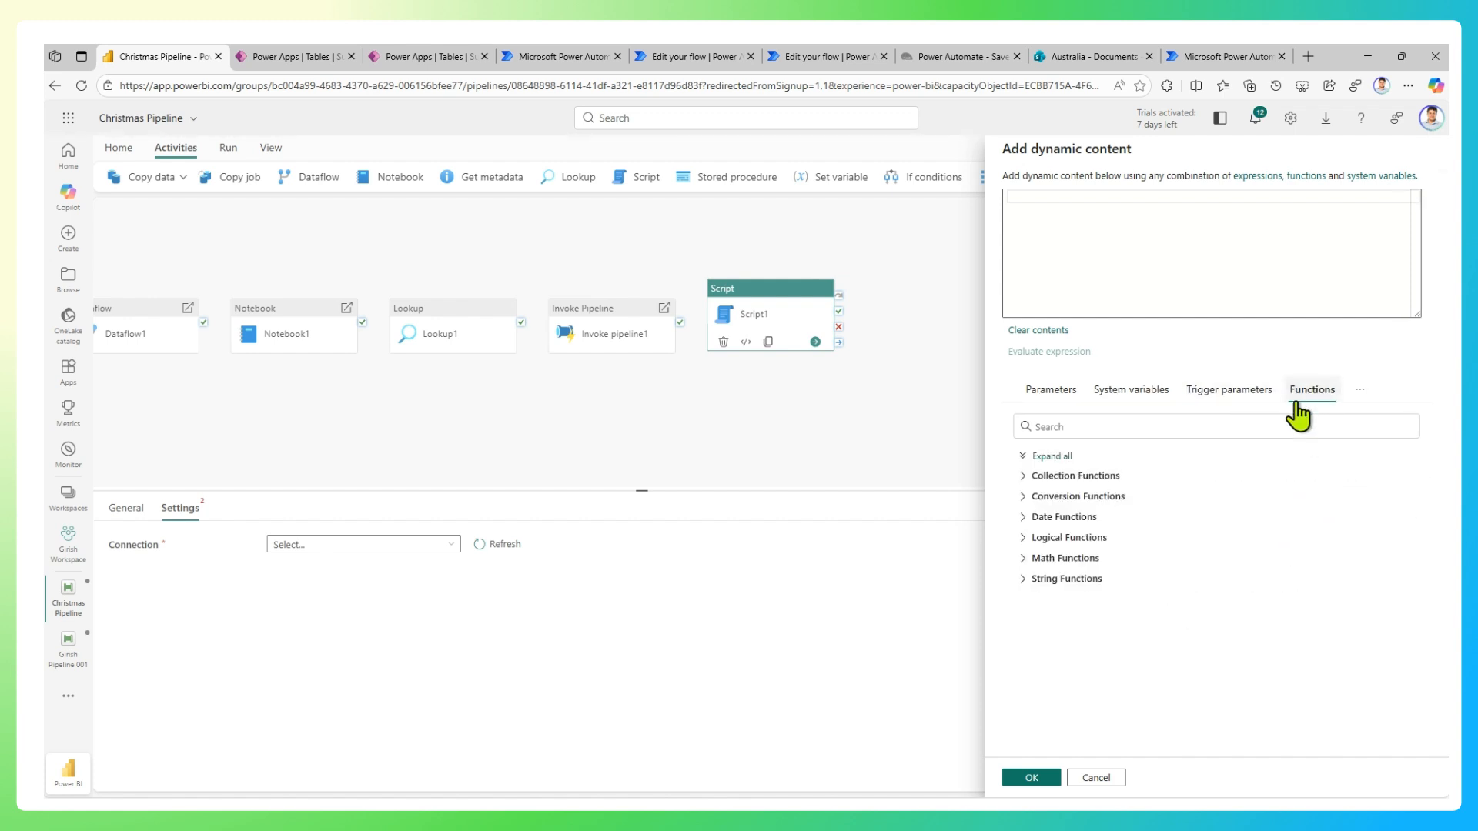
Examine the Collection, Conversion and Date function groups, and cancel the dynamic content without adding an expression.
left_click(1025, 478)
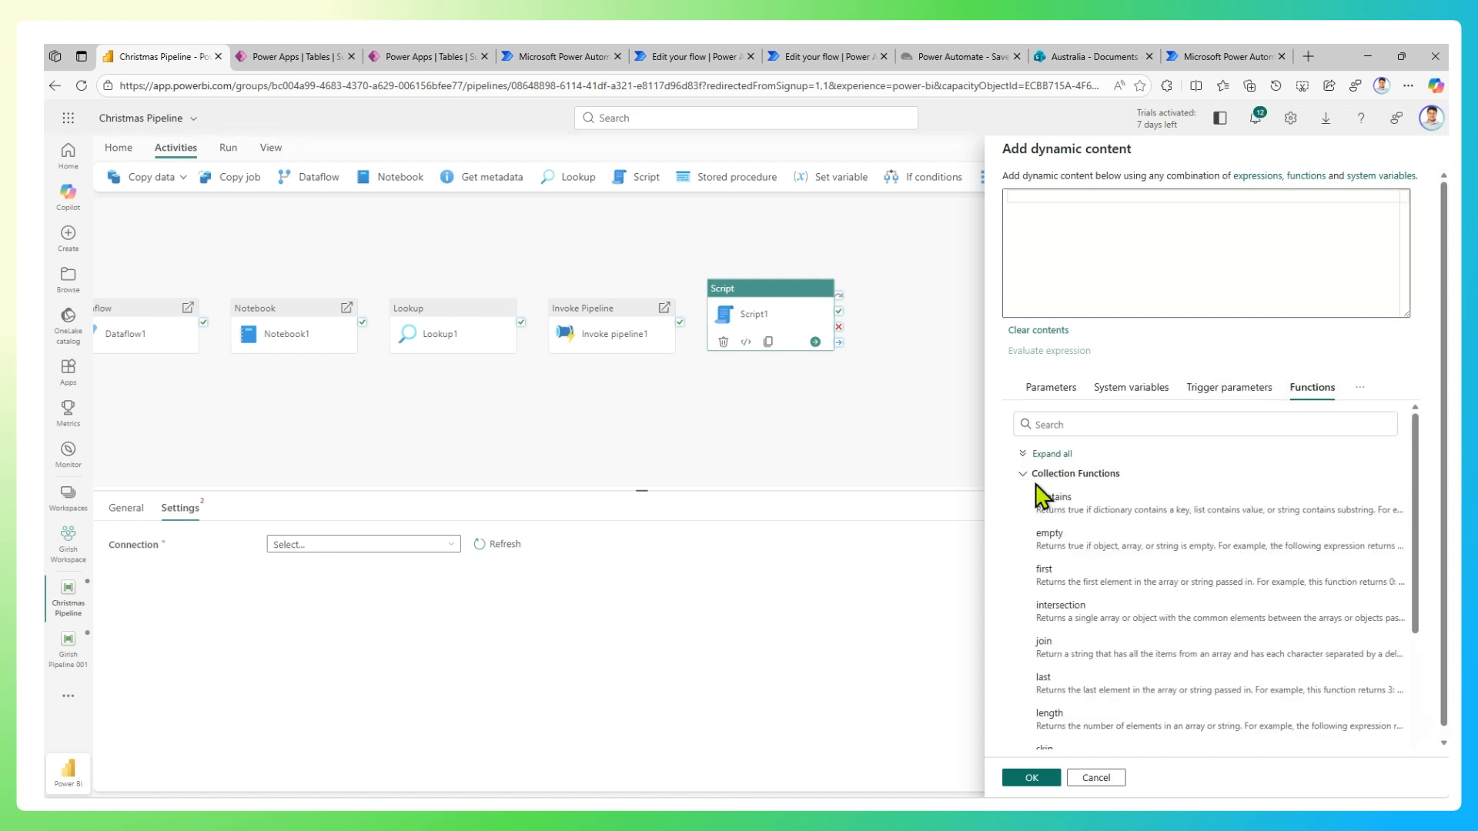
left_click(1025, 478)
left_click(1023, 497)
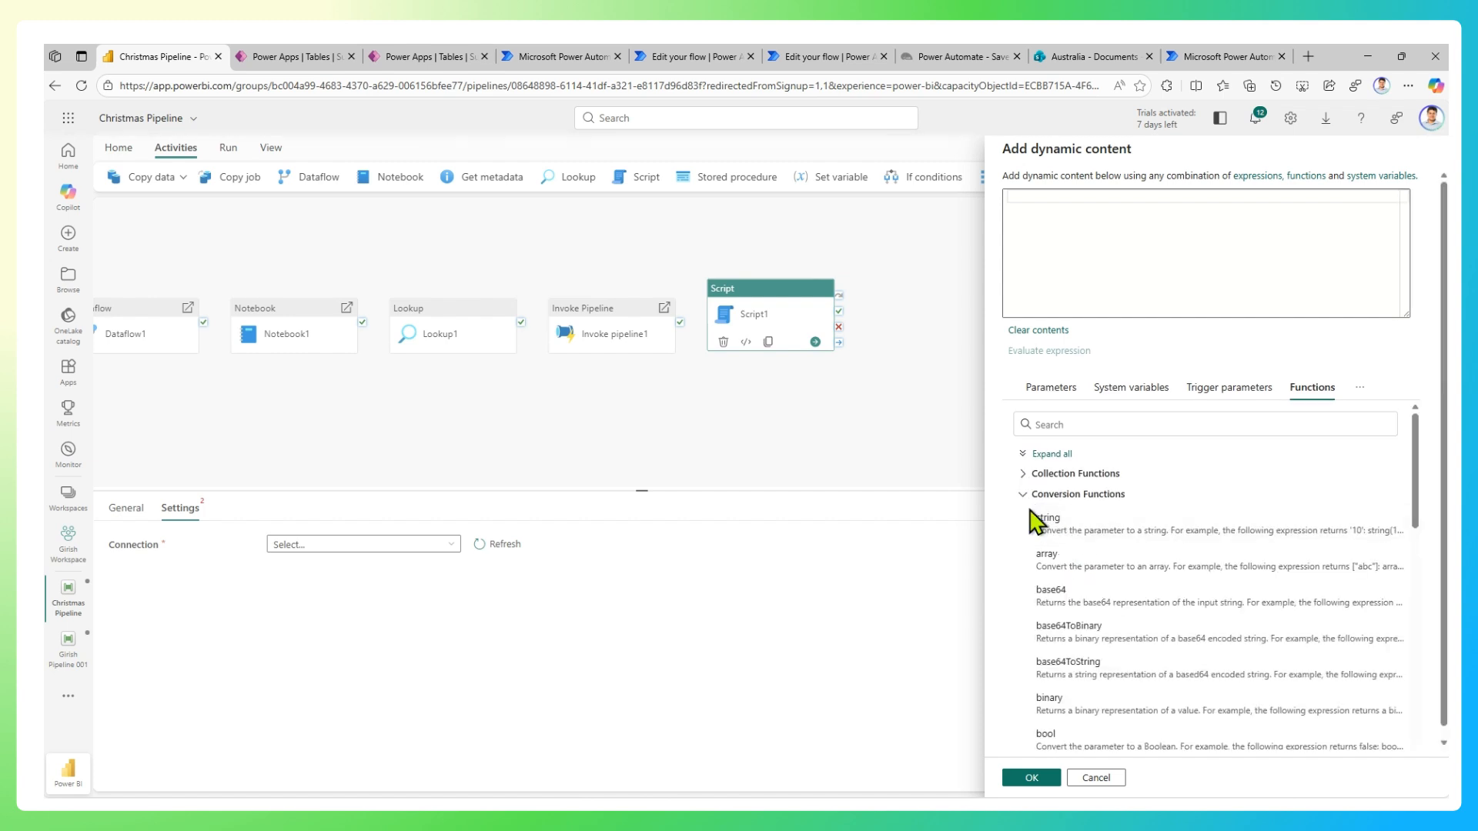
left_click(1025, 499)
left_click(1031, 518)
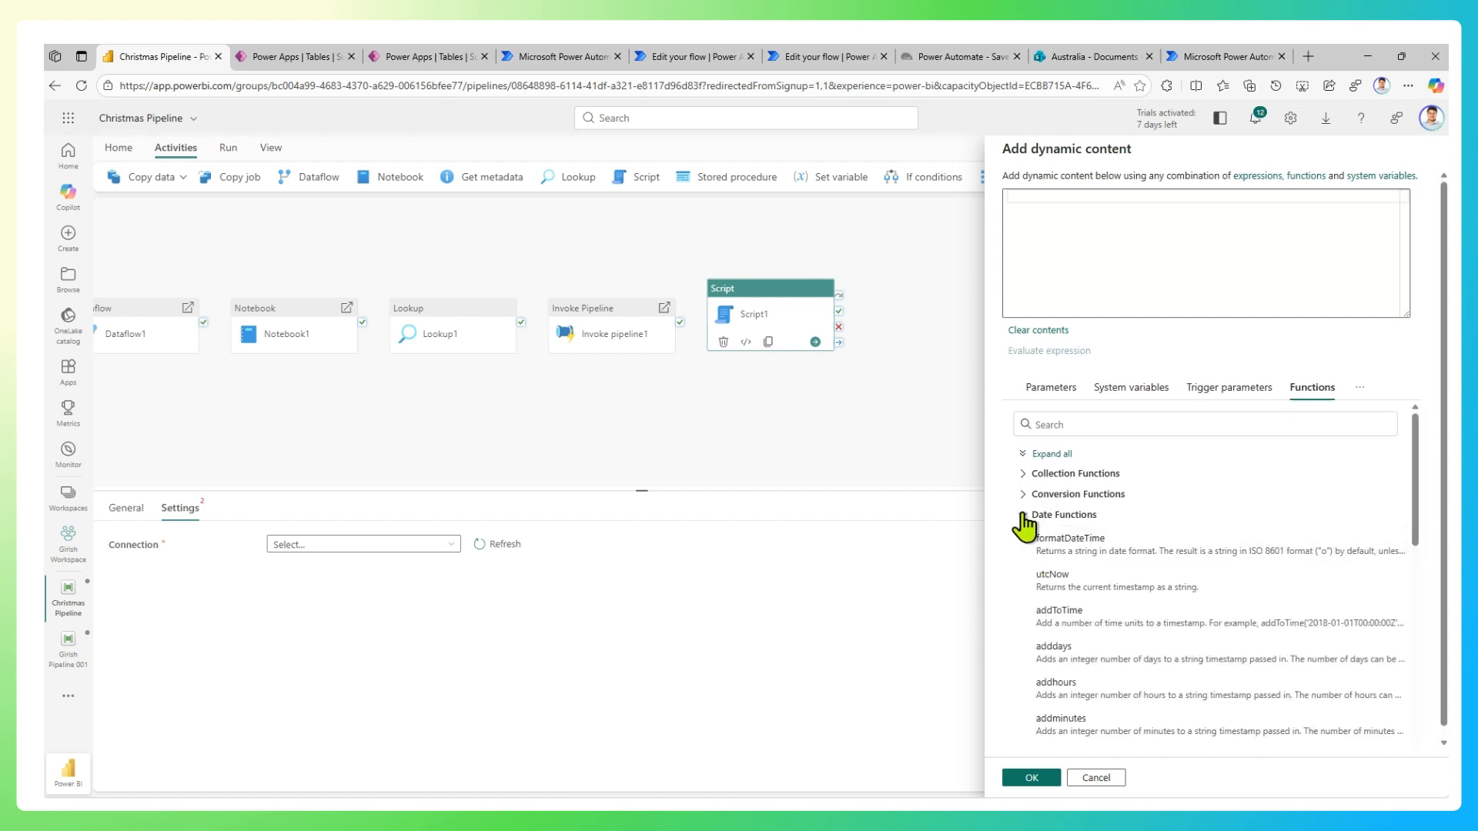
left_click(1027, 517)
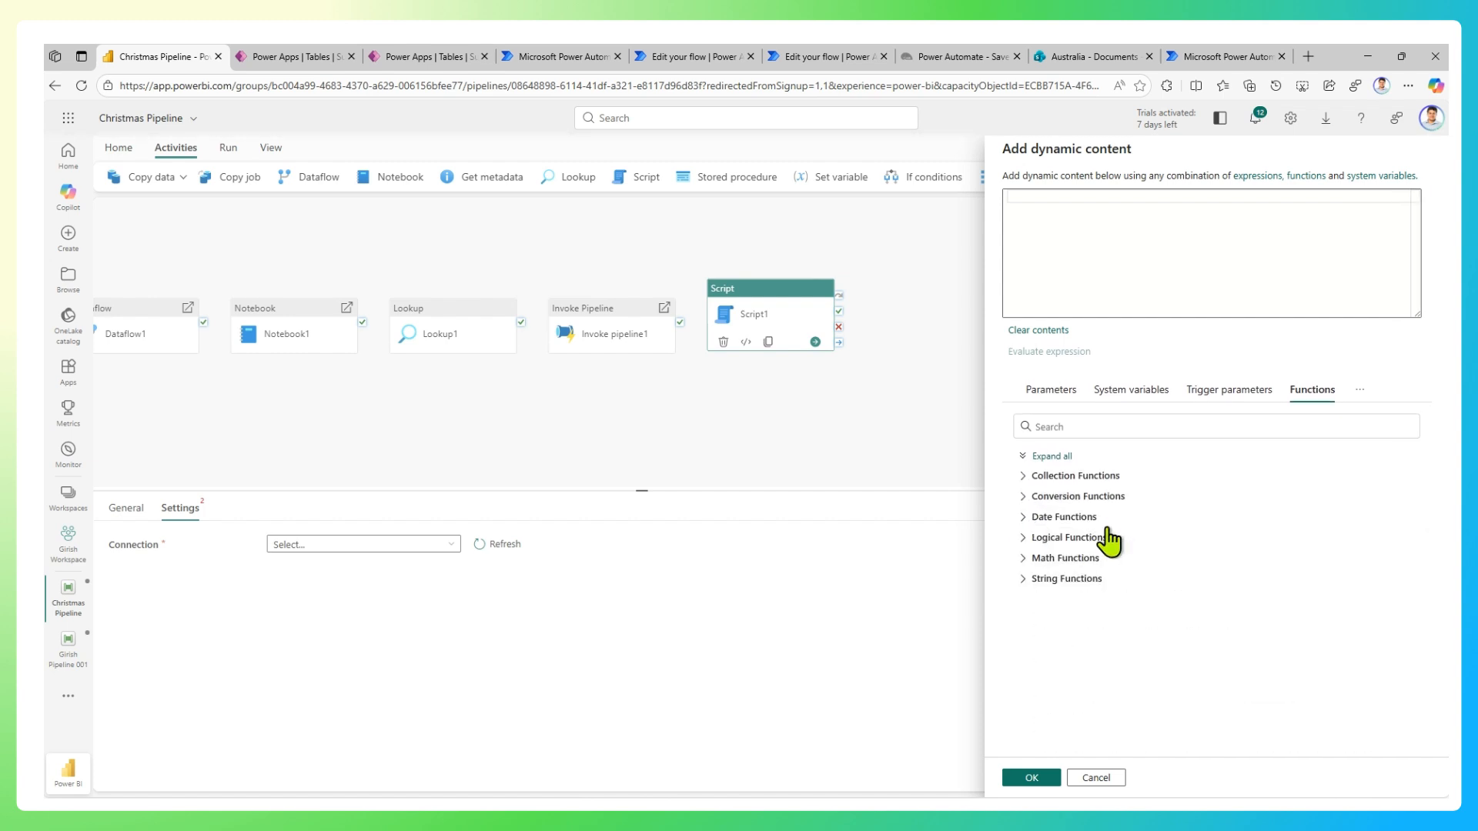
left_click(1095, 778)
Add a Stored procedure activity after Script1 in Christmas Pipeline and view its settings.
left_click_drag(806, 231, 687, 236)
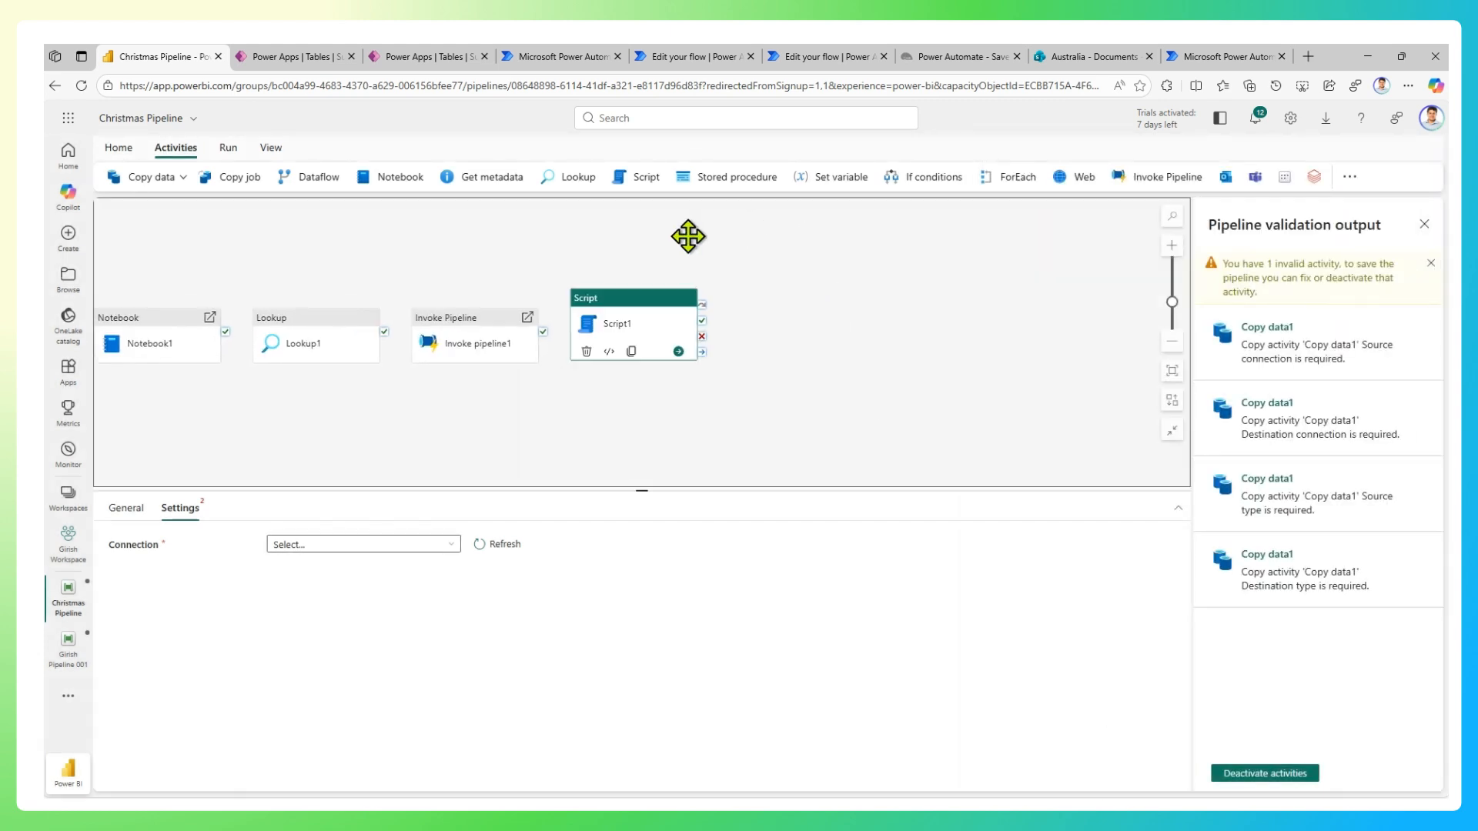
left_click(719, 180)
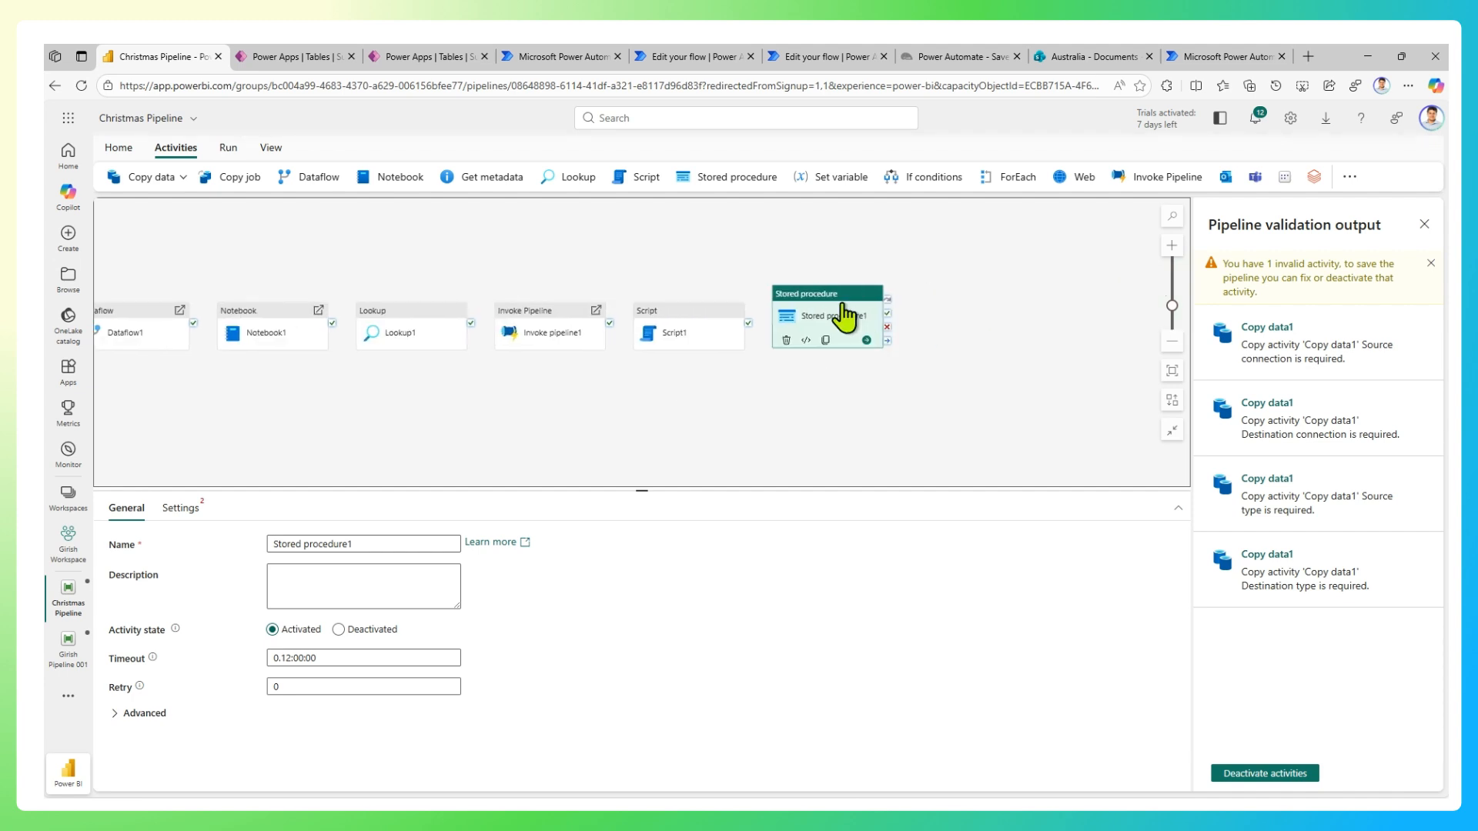
left_click(181, 509)
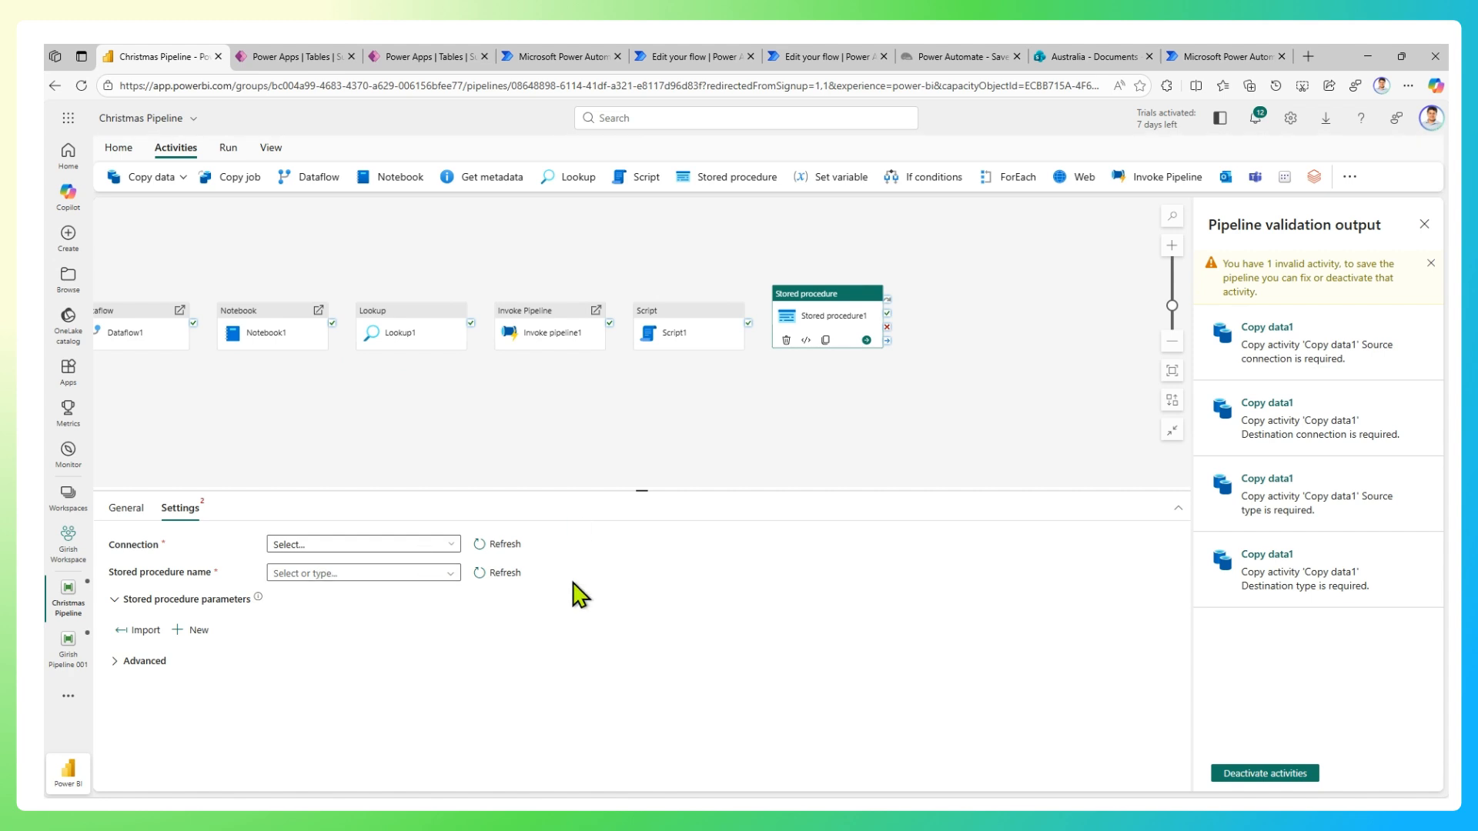
Add Set variable and If Condition activities after the Stored procedure activity, and enlarge the canvas area.
left_click(841, 179)
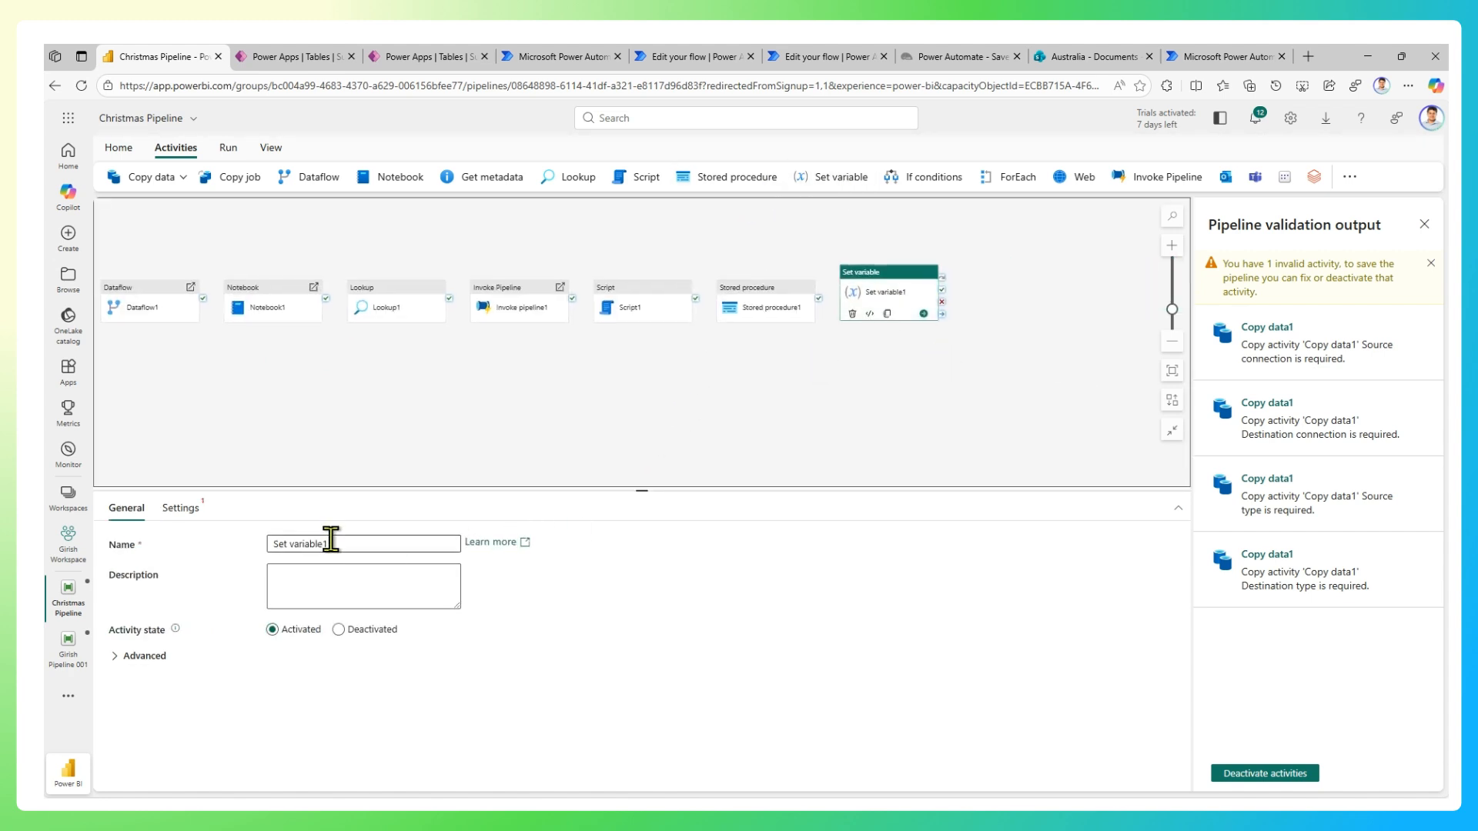
left_click(908, 177)
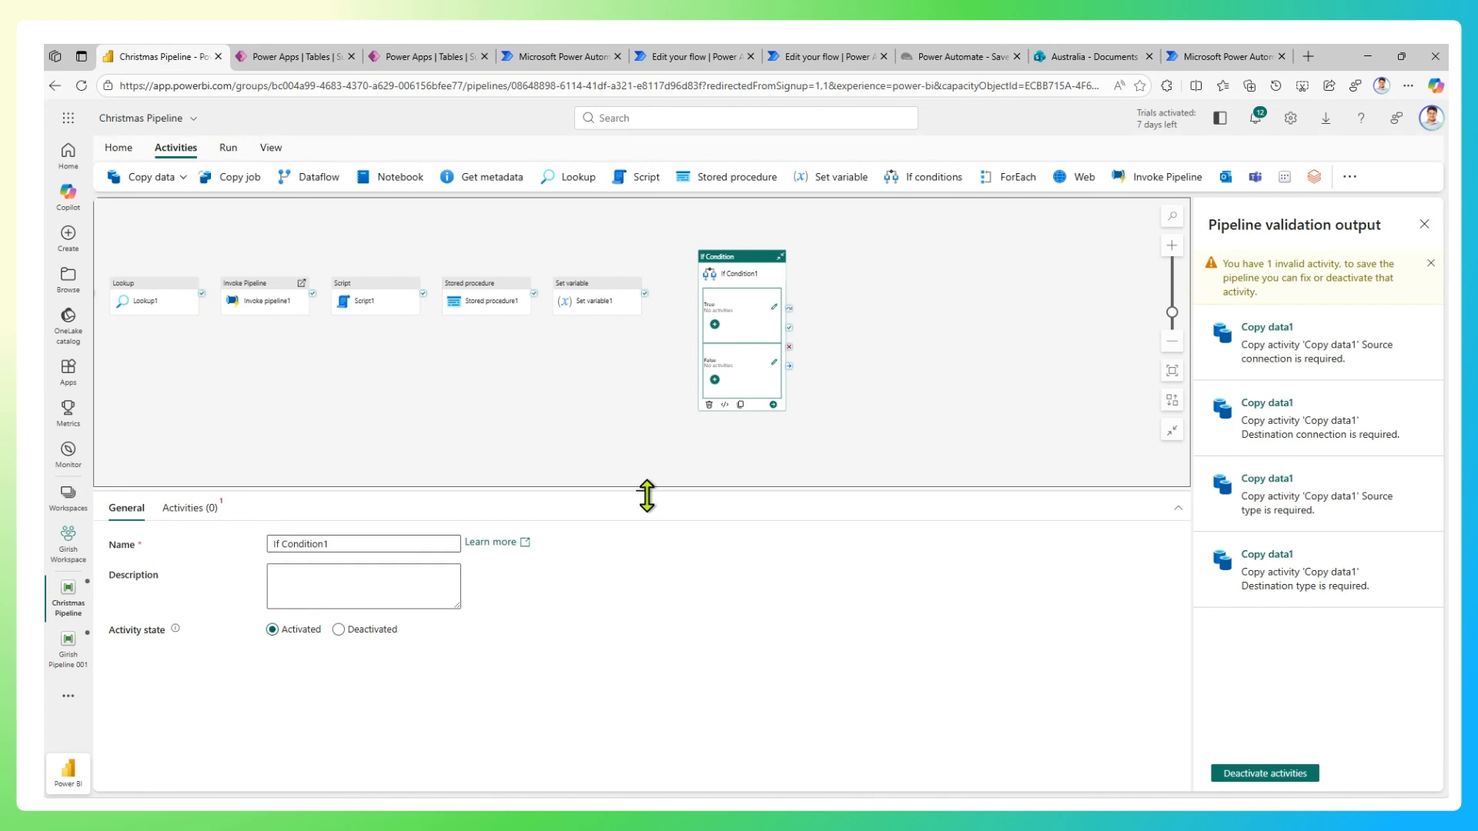
left_click_drag(646, 496, 646, 587)
scroll(863, 454, "up", 4)
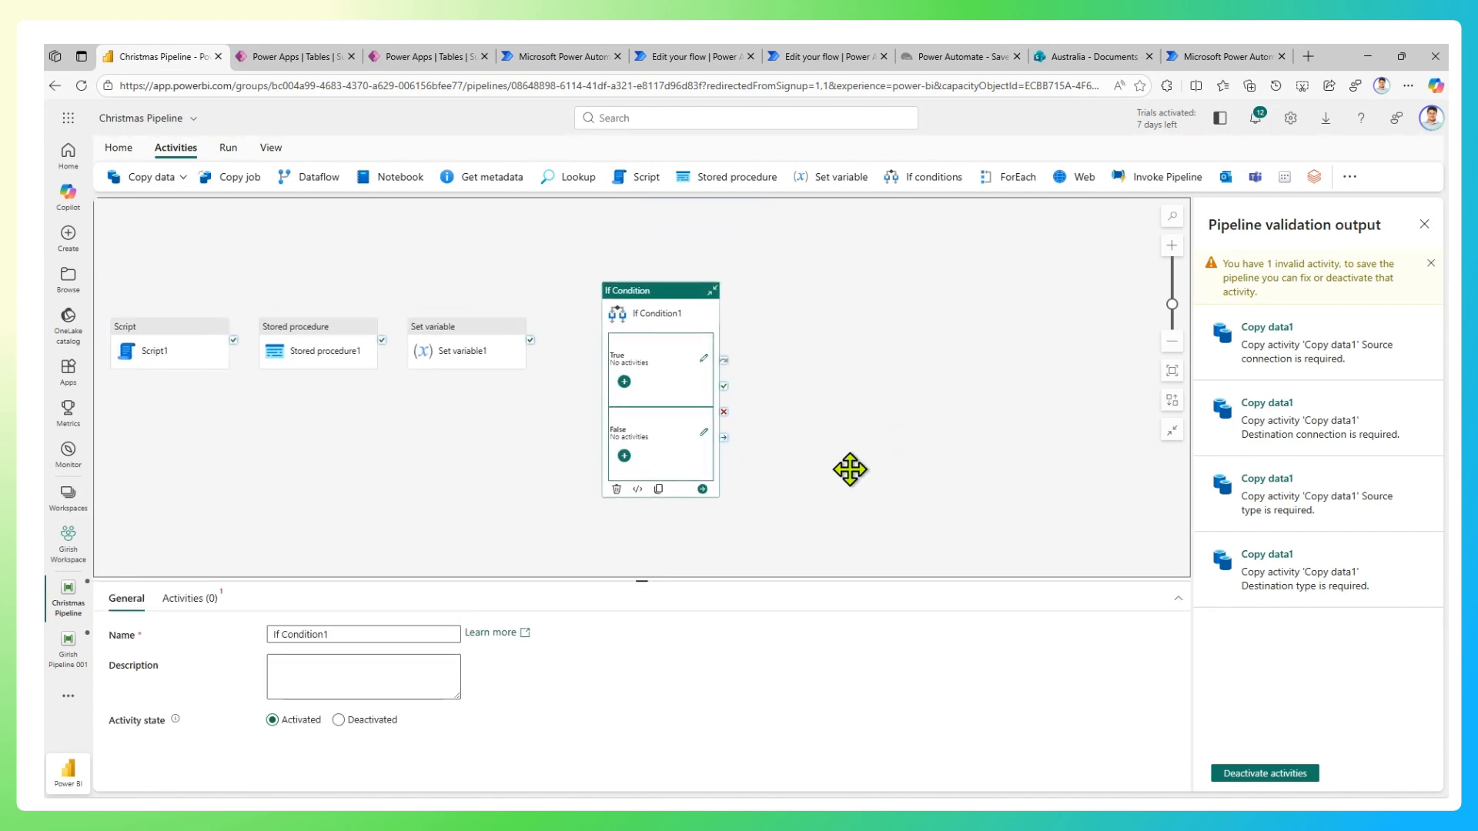
Add a ForEach activity beside the If Condition activity in Christmas Pipeline.
left_click(1001, 181)
left_click_drag(924, 449, 818, 359)
scroll(803, 378, "down", 3)
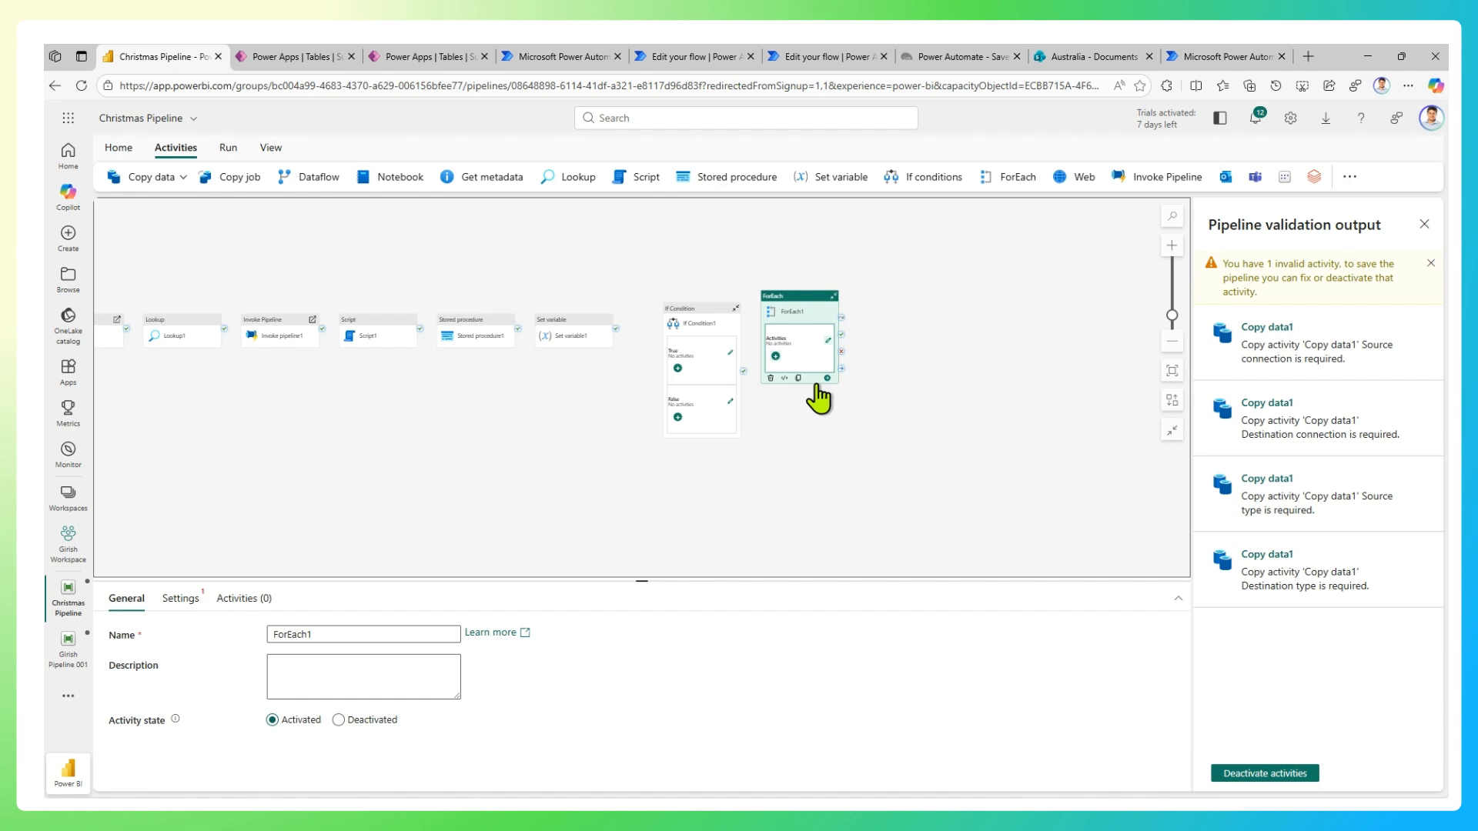
scroll(854, 397, "up", 1)
scroll(860, 410, "up", 1)
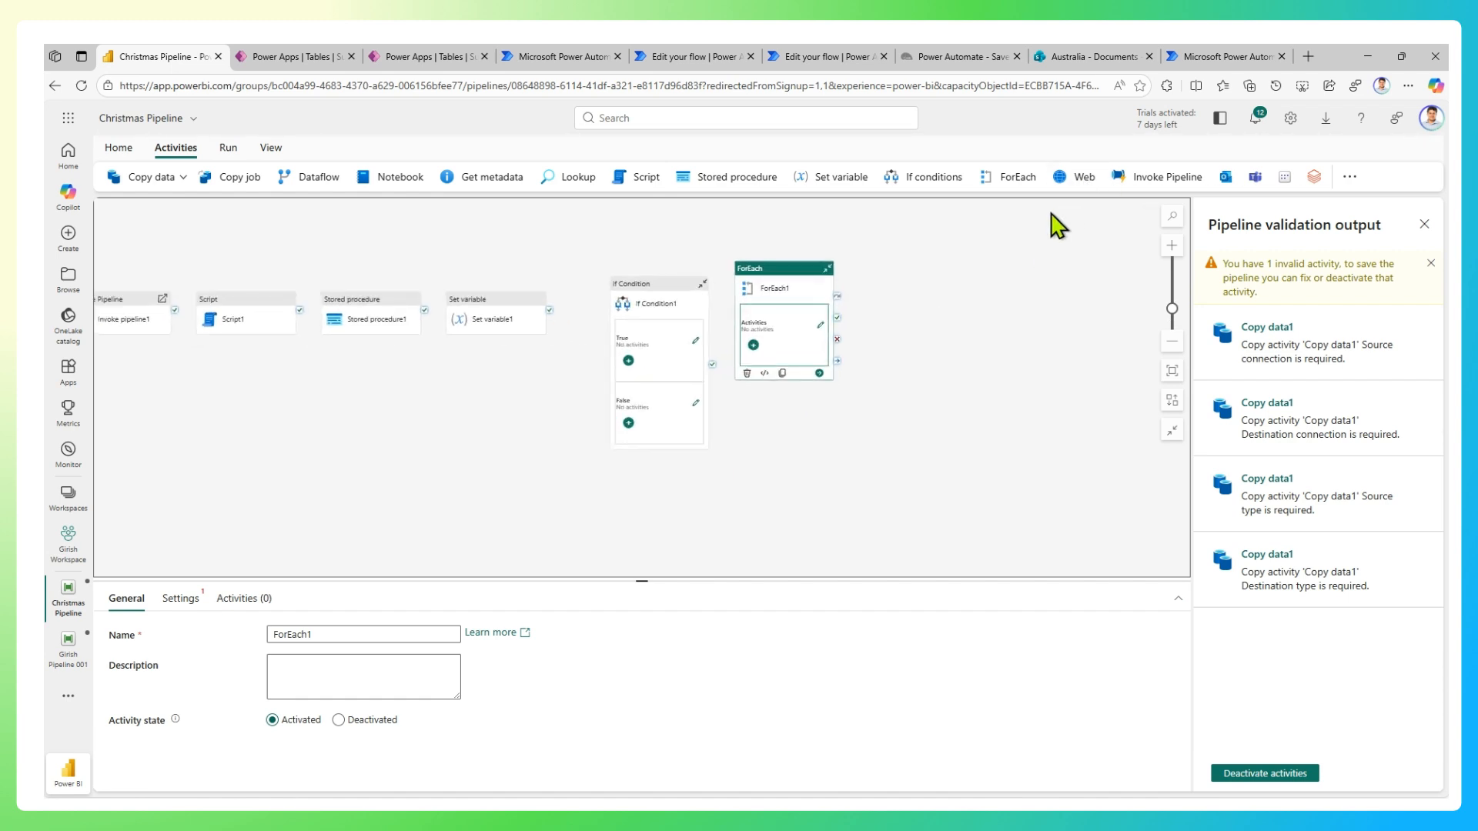
Add a Web activity after the ForEach activity and view its connection, URL and method settings.
left_click(1074, 179)
left_click_drag(1032, 429, 663, 459)
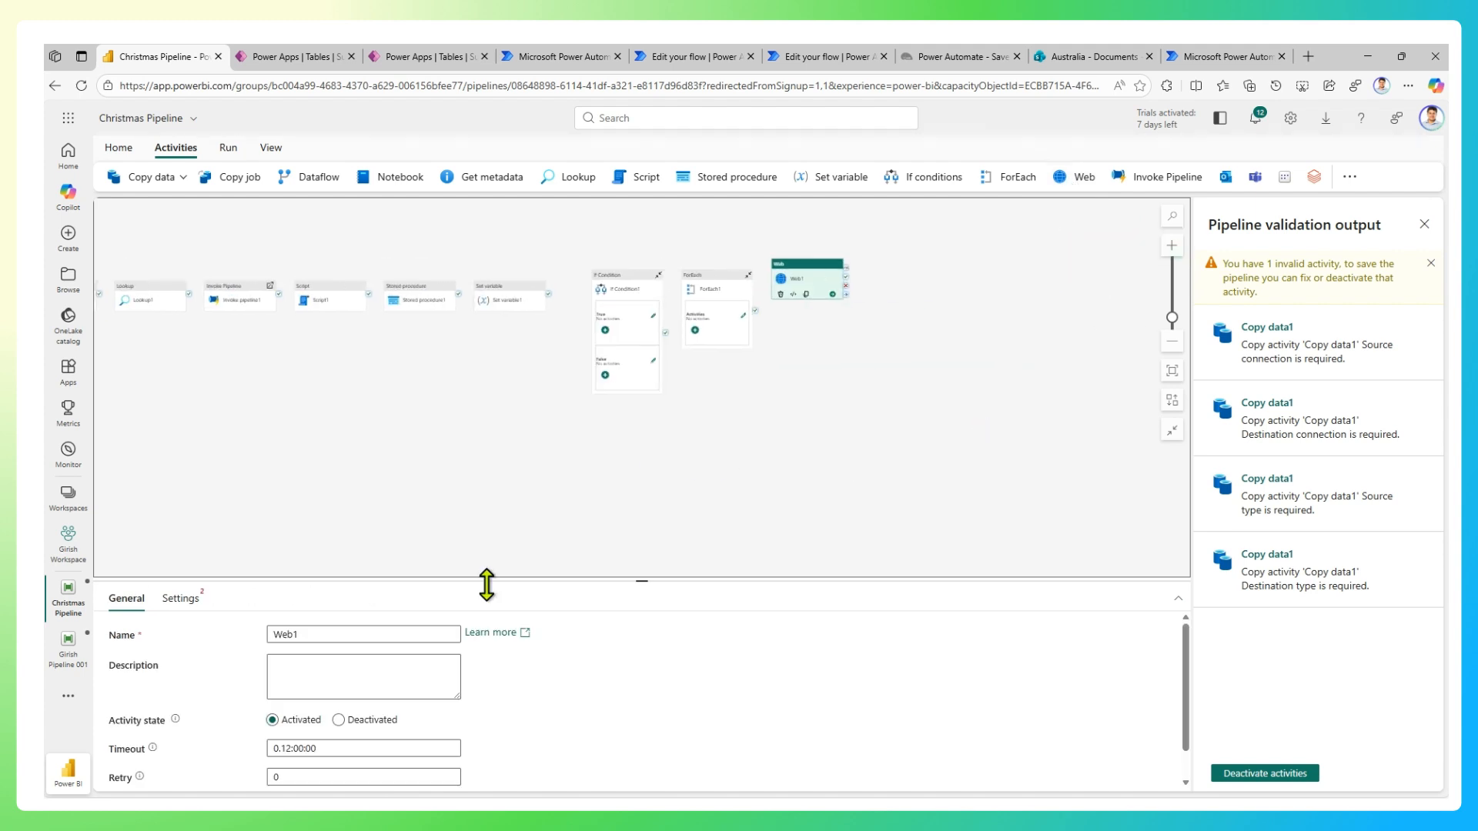
left_click(183, 604)
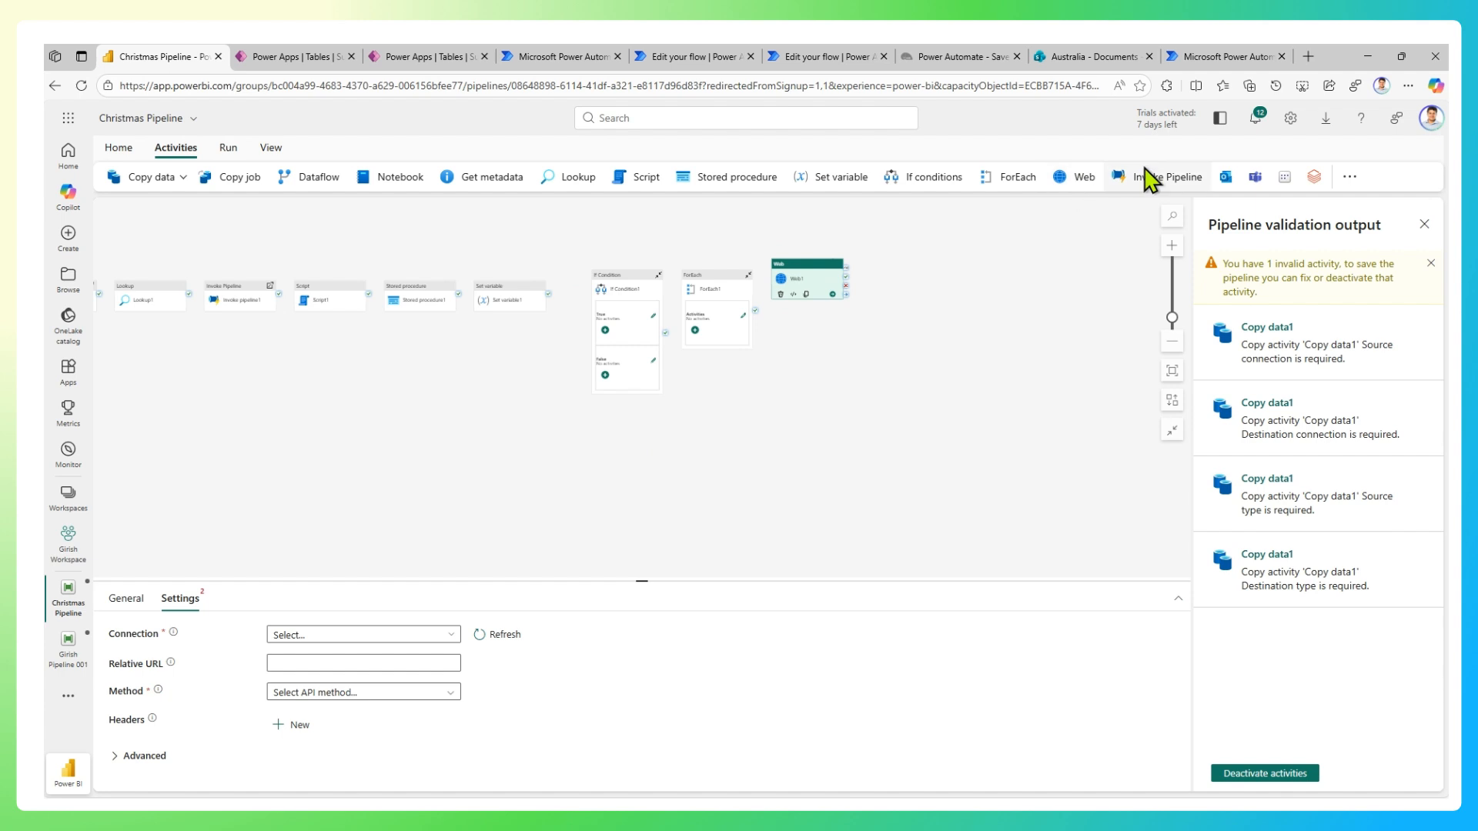
left_click(1076, 282)
Add an Office 365 Email activity after the Web activity in Christmas Pipeline.
left_click(1225, 179)
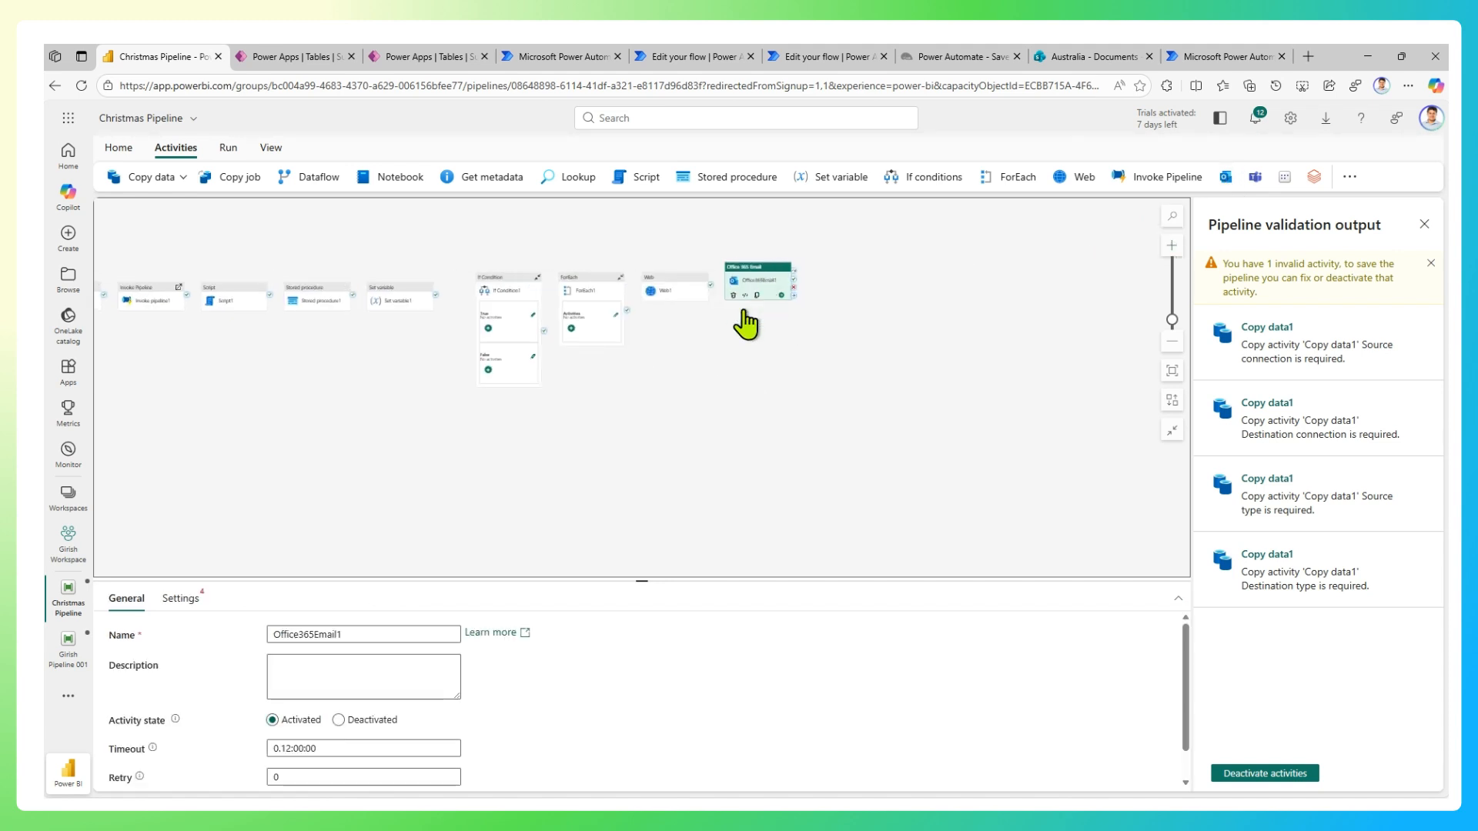
scroll(826, 341, "up", 2)
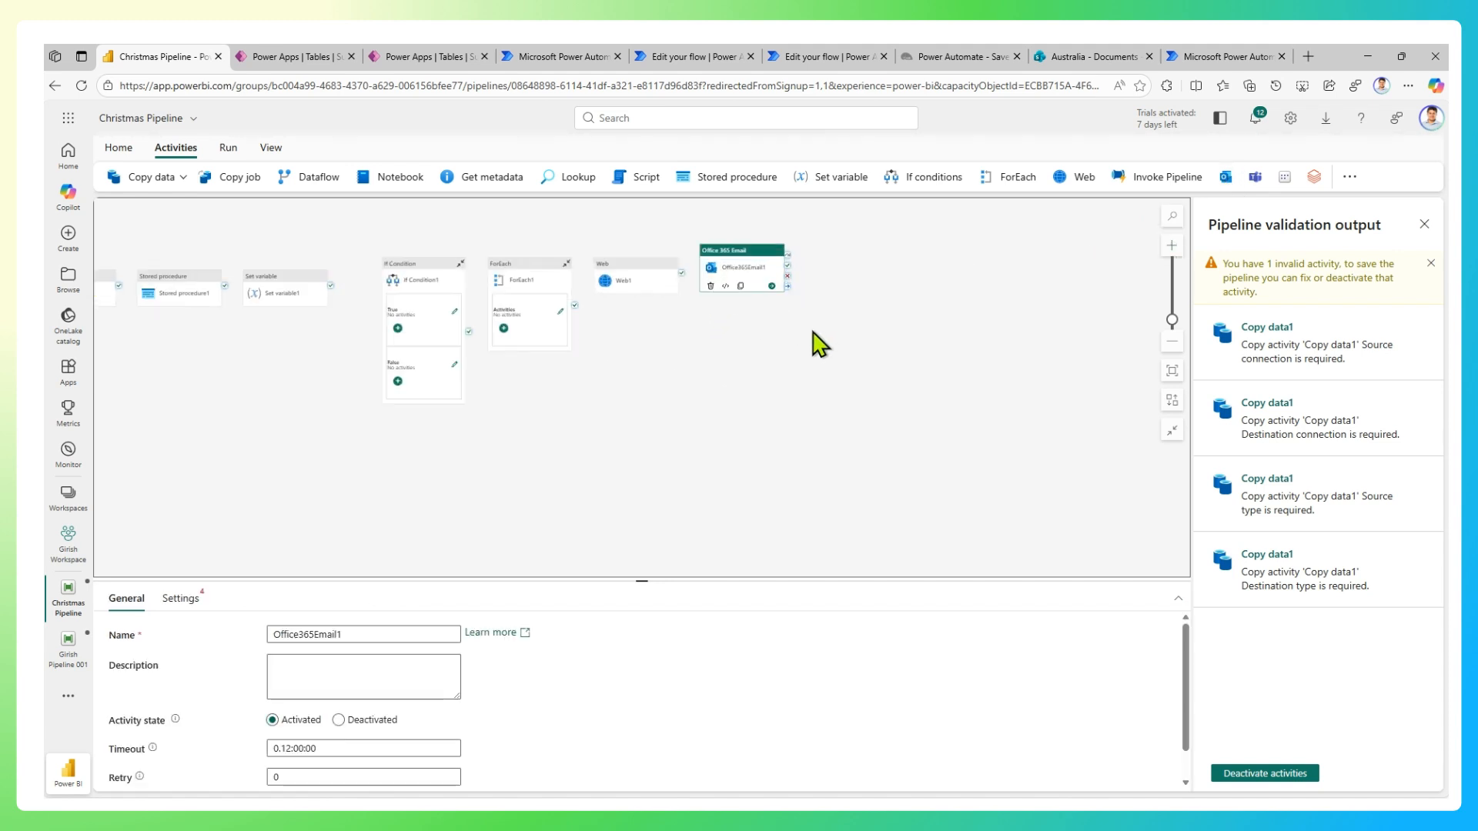
scroll(264, 673, "down", 1)
Enlarge the details area and examine the Office 365 Email activity's settings, including the advanced sender, Cc, Bcc and importance options.
left_click_drag(297, 580, 292, 474)
left_click(182, 490)
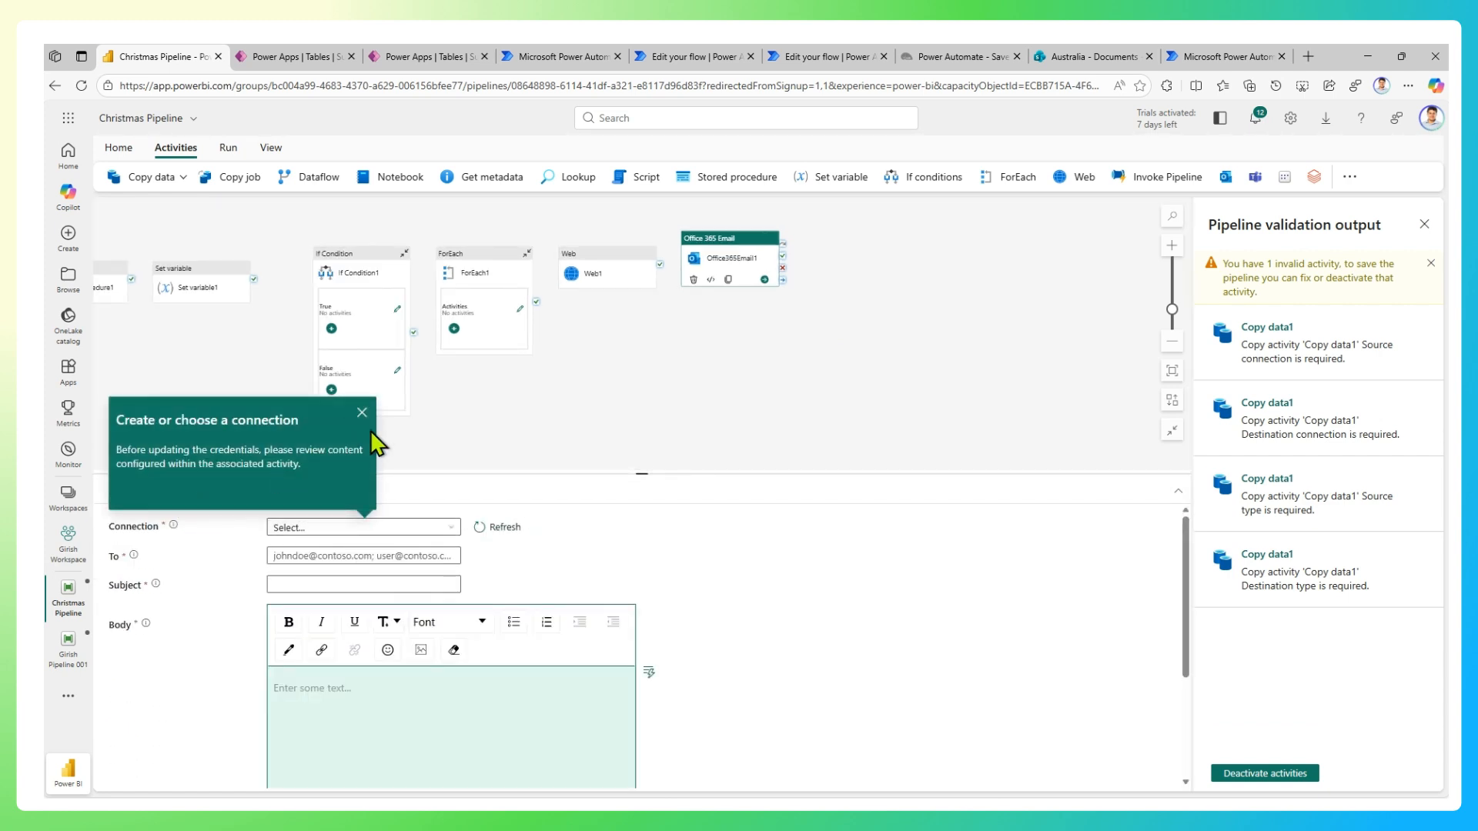
left_click(362, 412)
left_click(278, 555)
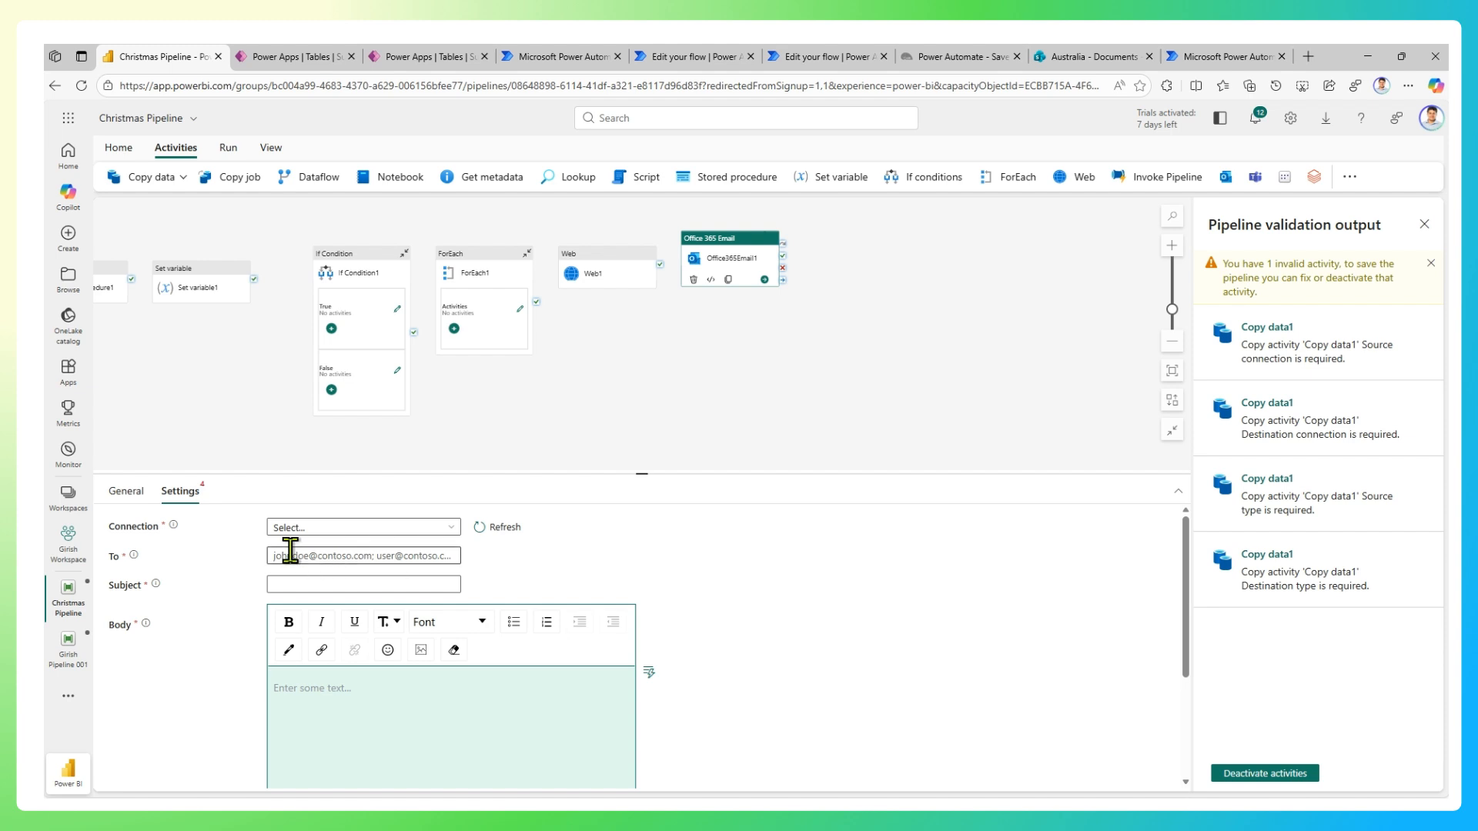
scroll(293, 696, "down", 3)
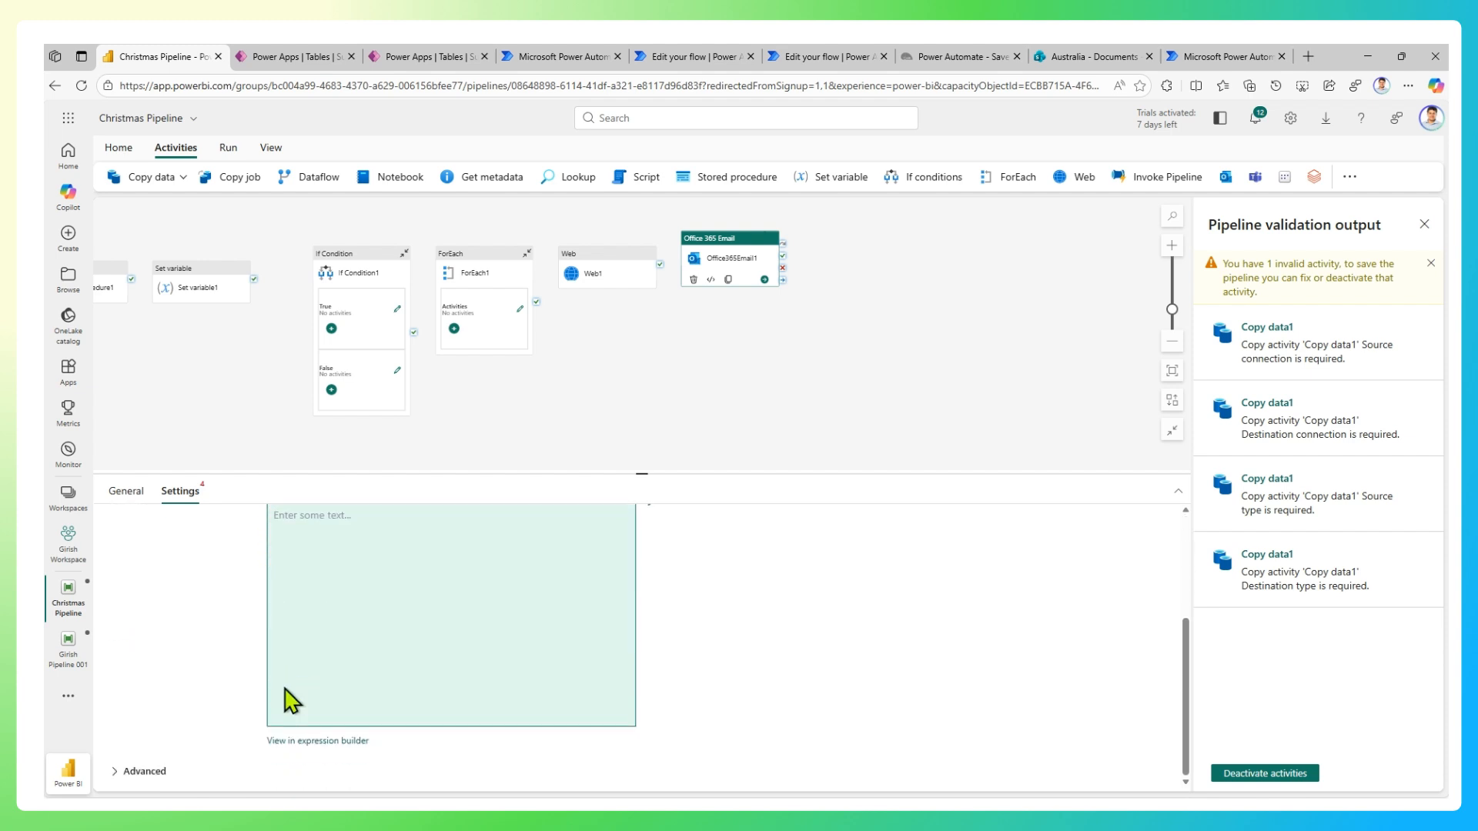
left_click(145, 772)
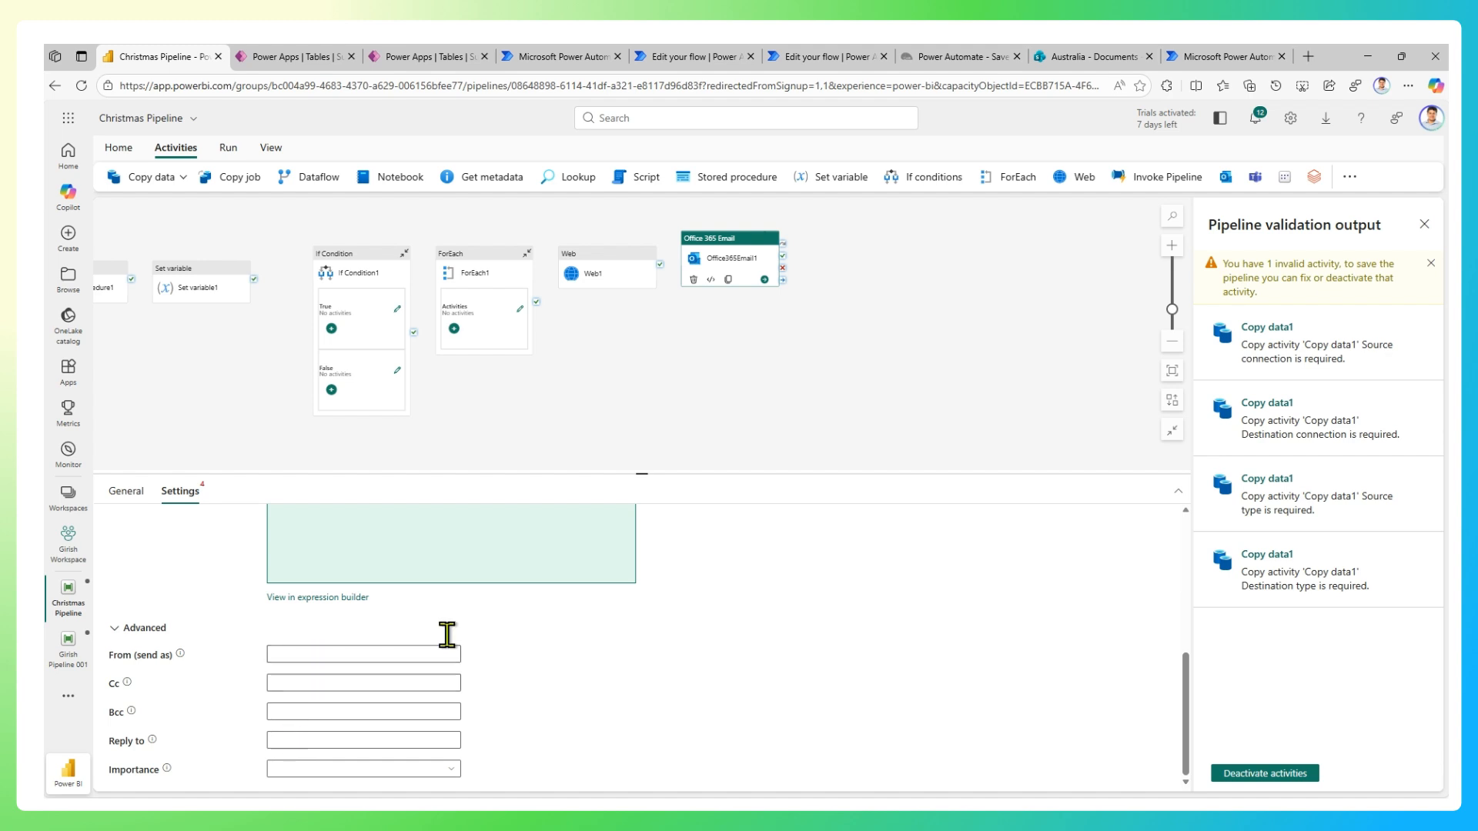
left_click(1063, 240)
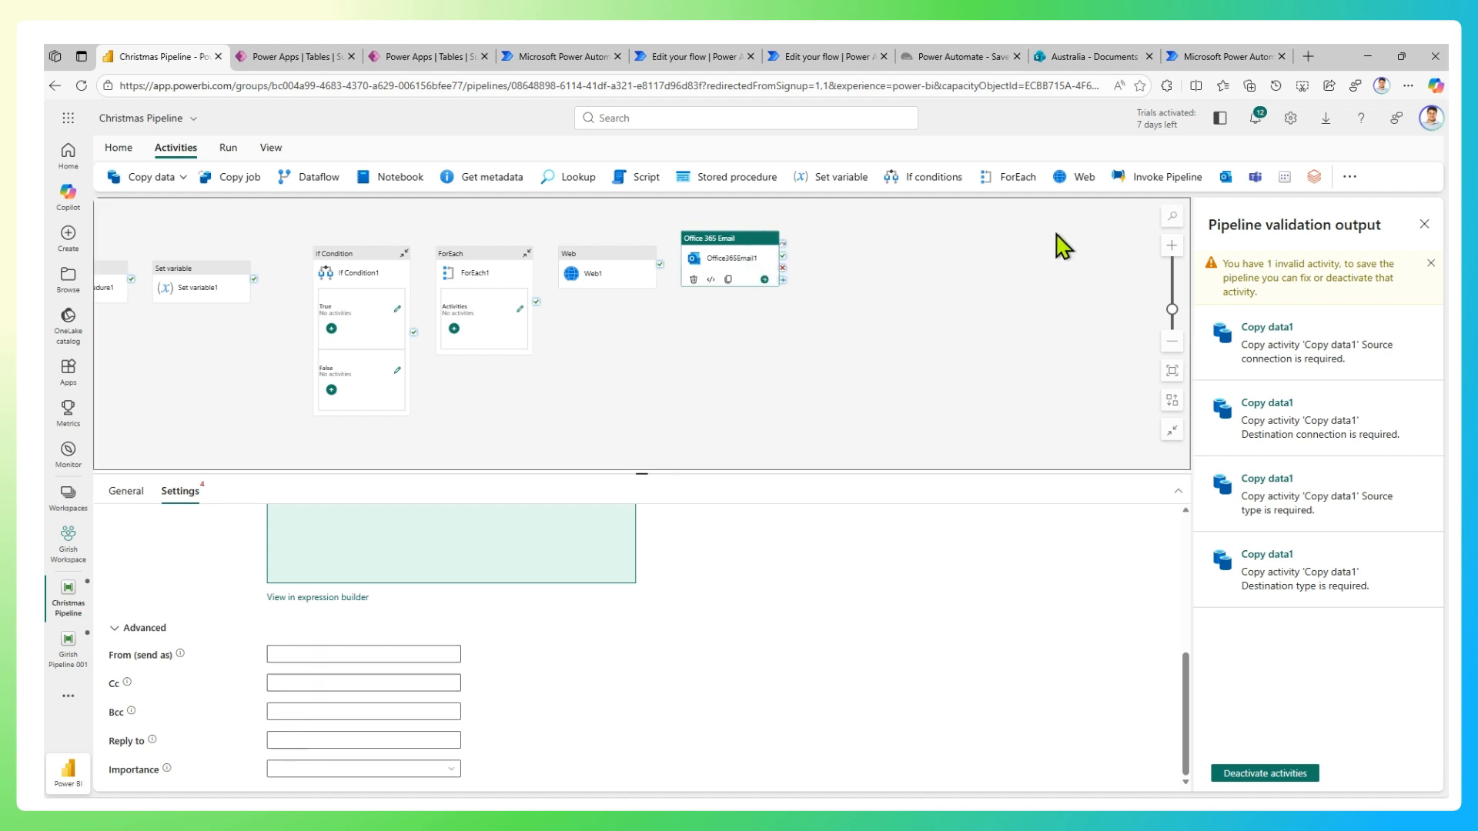
Add a Teams activity after the Office 365 Email activity and view its settings.
left_click(1255, 177)
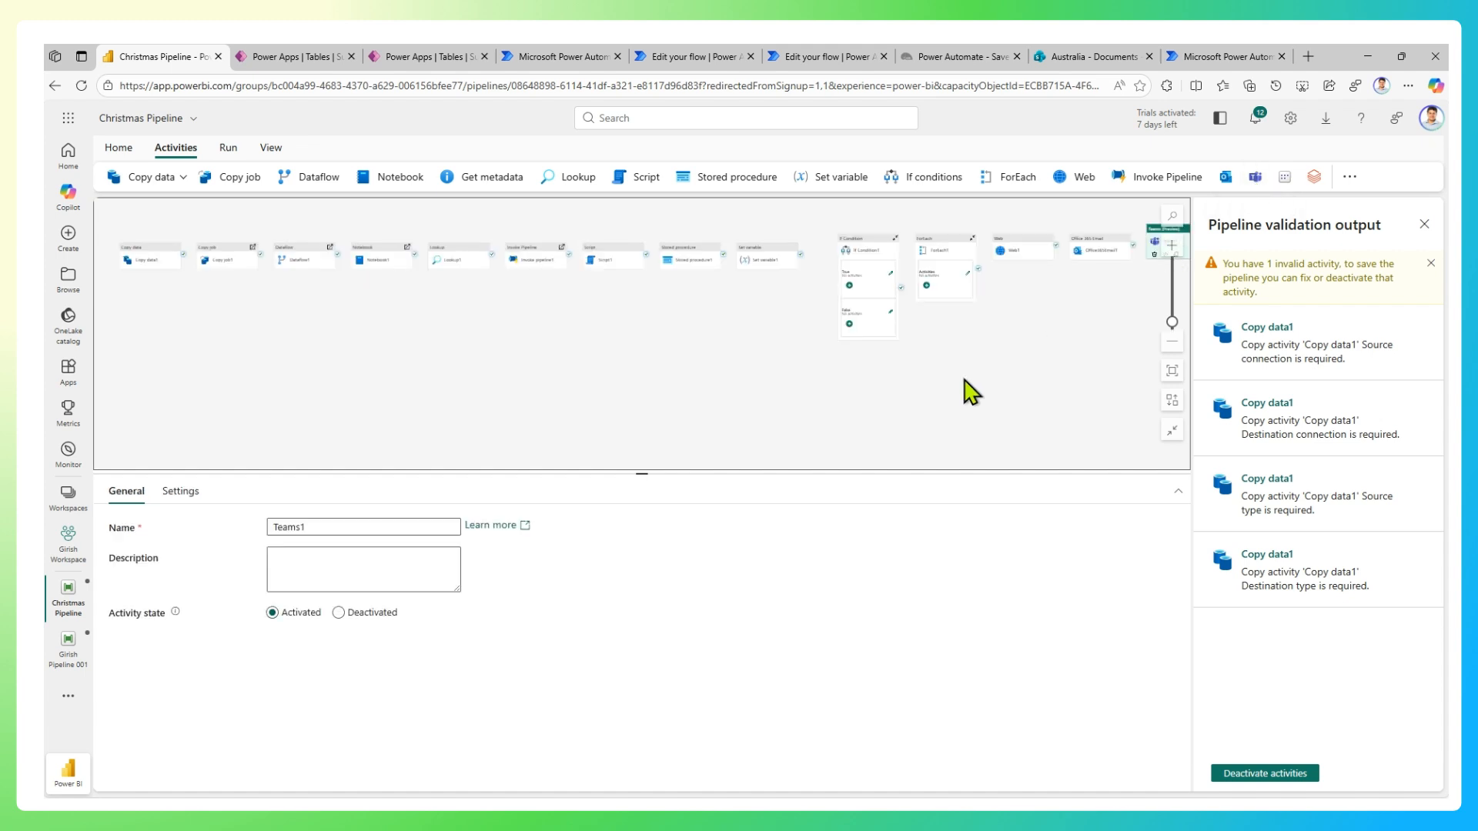
left_click(785, 420)
left_click_drag(964, 385, 611, 380)
left_click(670, 297)
scroll(770, 362, "up", 2)
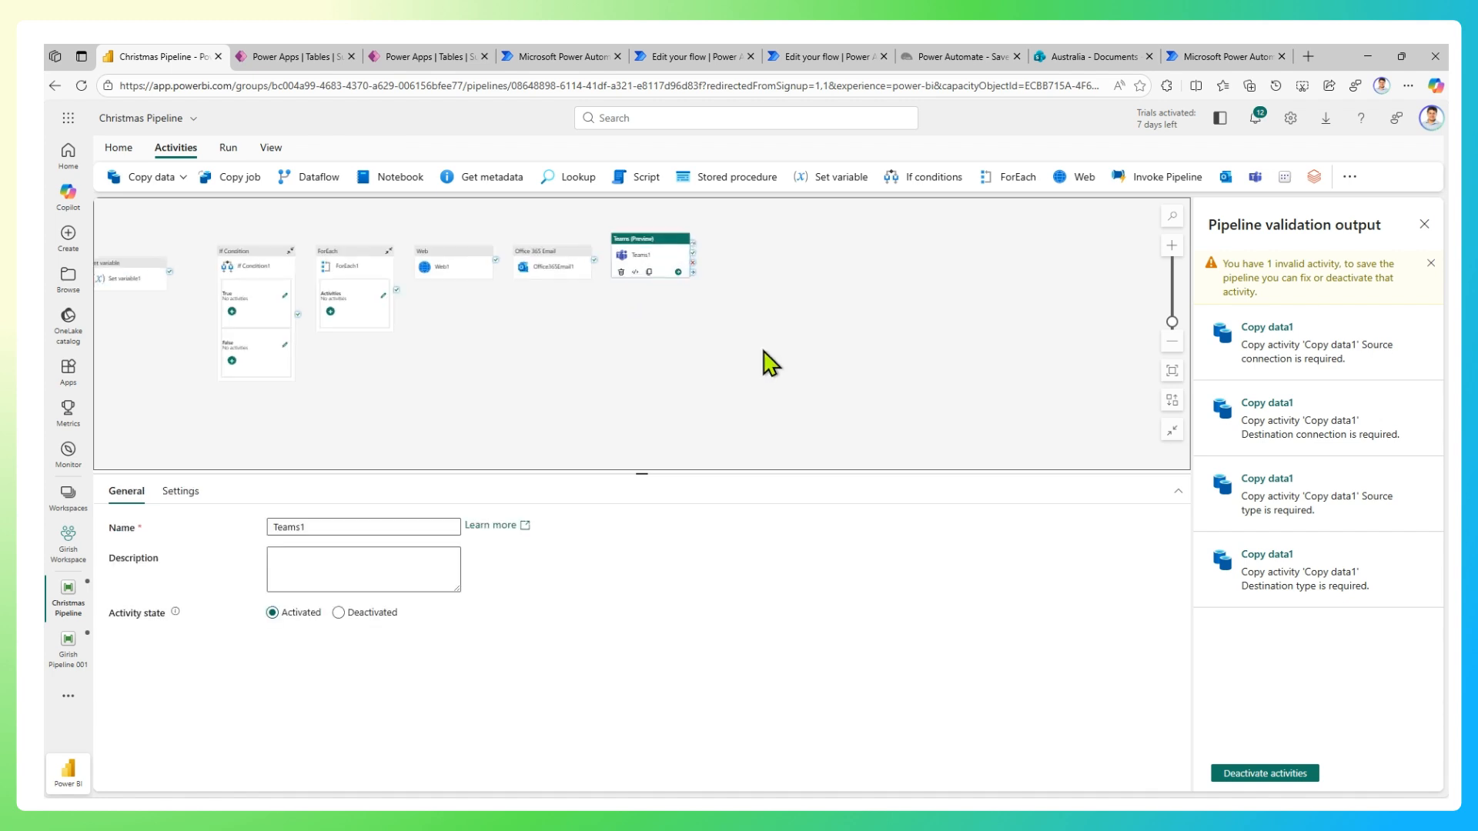
scroll(657, 264, "up", 1)
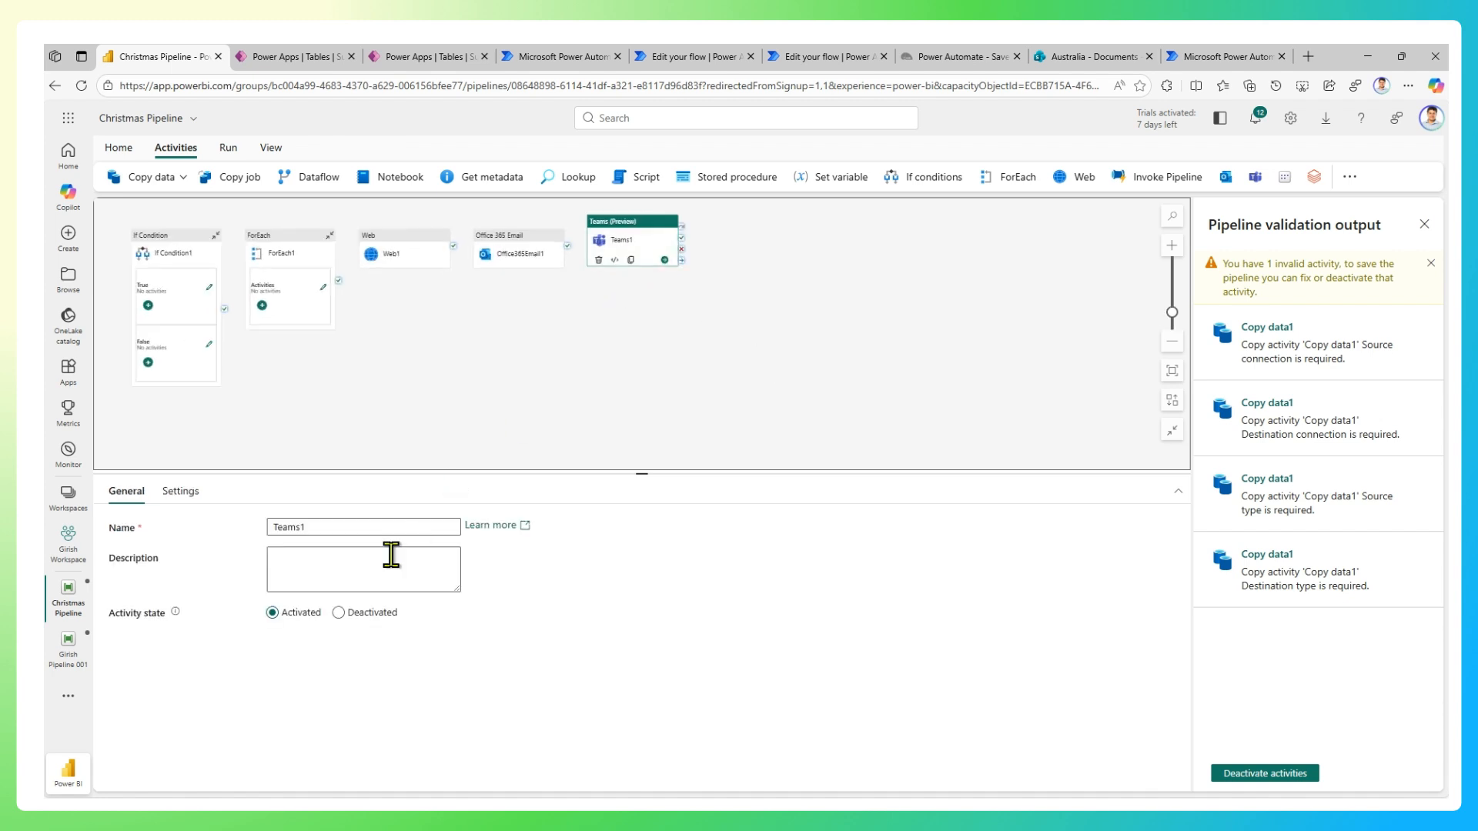
left_click(182, 492)
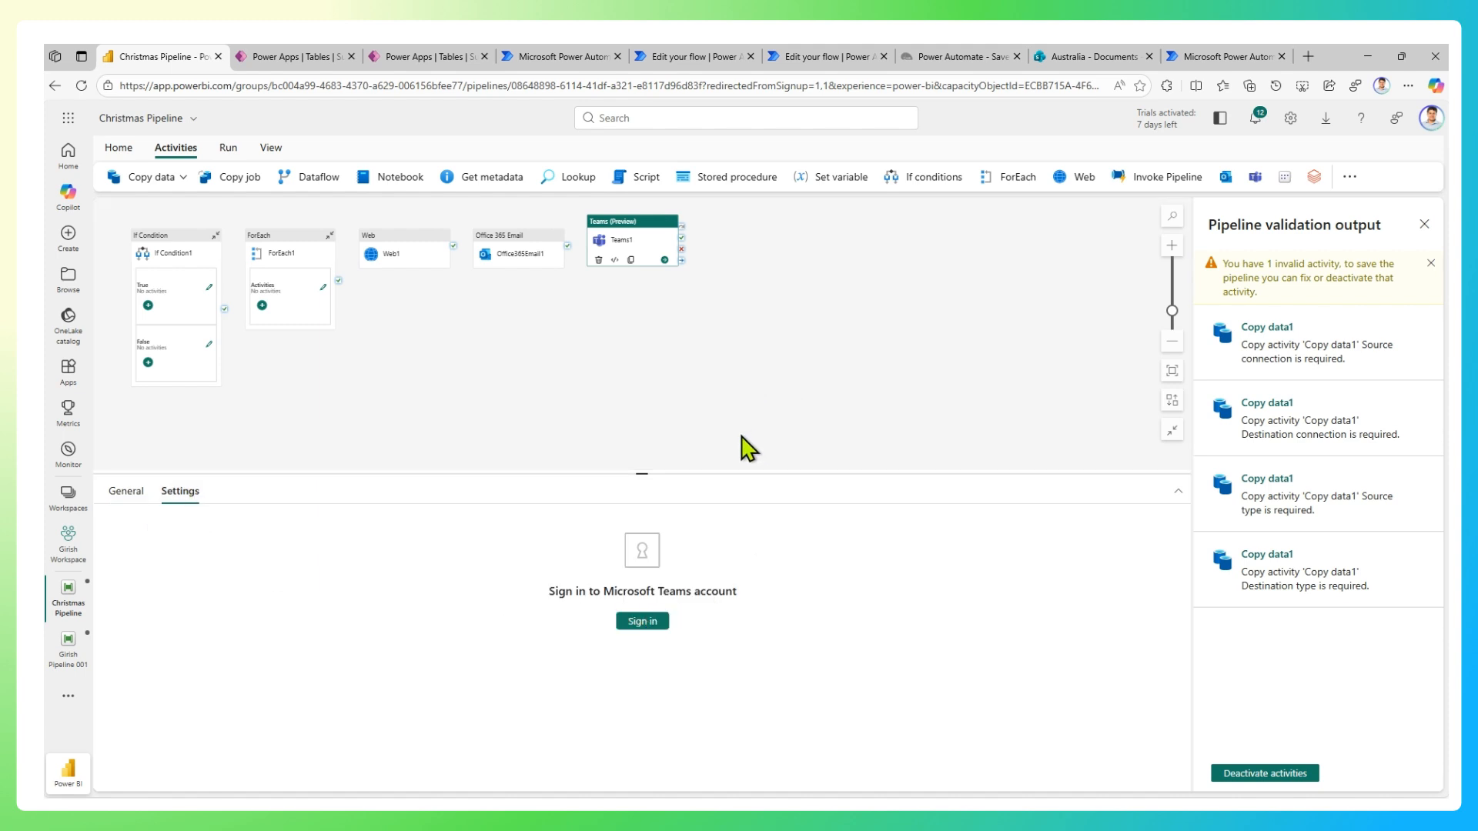
left_click(1025, 249)
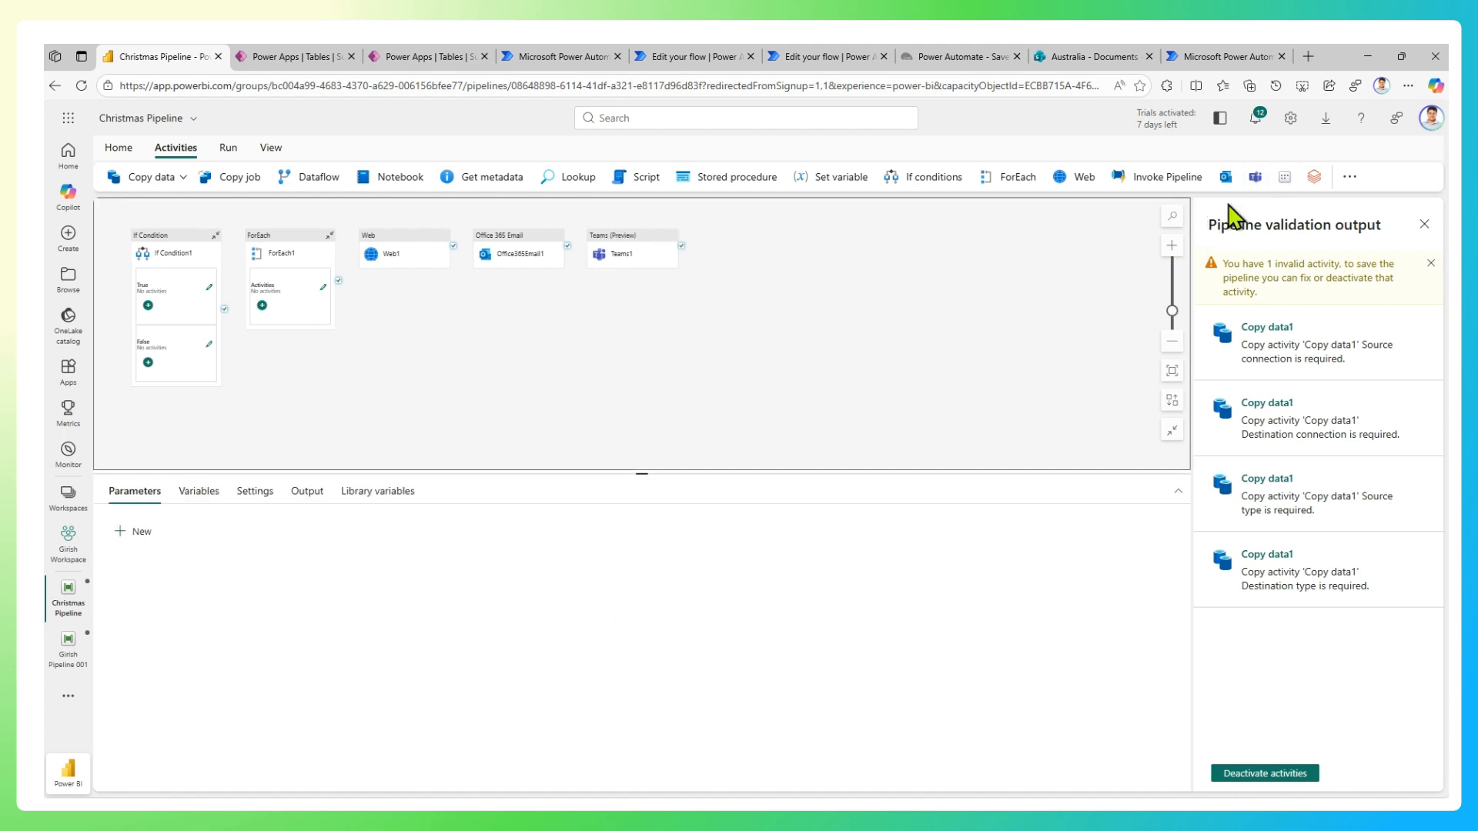
Add a Semantic model refresh activity after the Teams activity in Christmas Pipeline.
left_click(1284, 178)
left_click_drag(1009, 326, 423, 331)
scroll(698, 285, "up", 3)
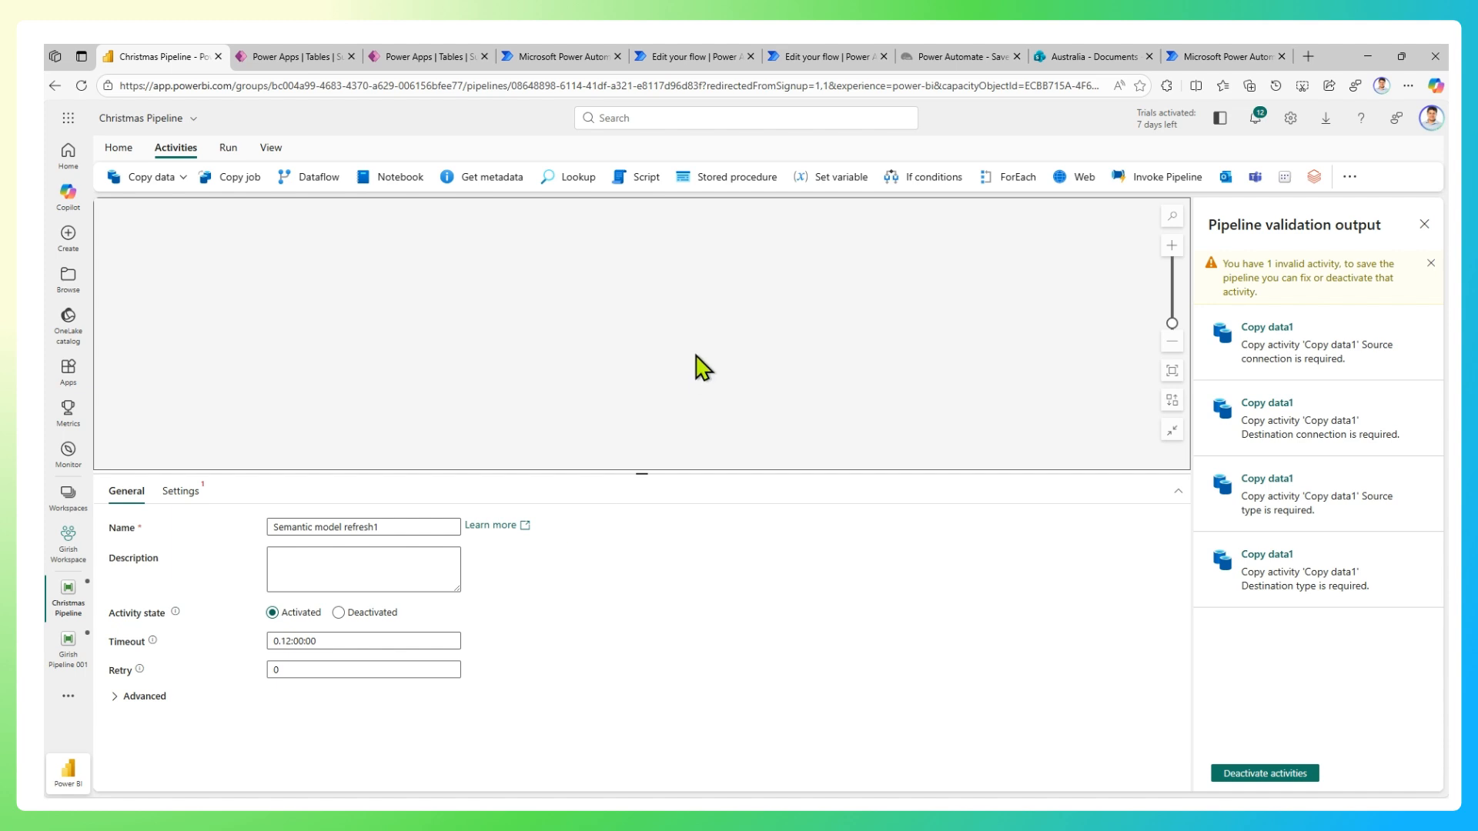
left_click(1172, 370)
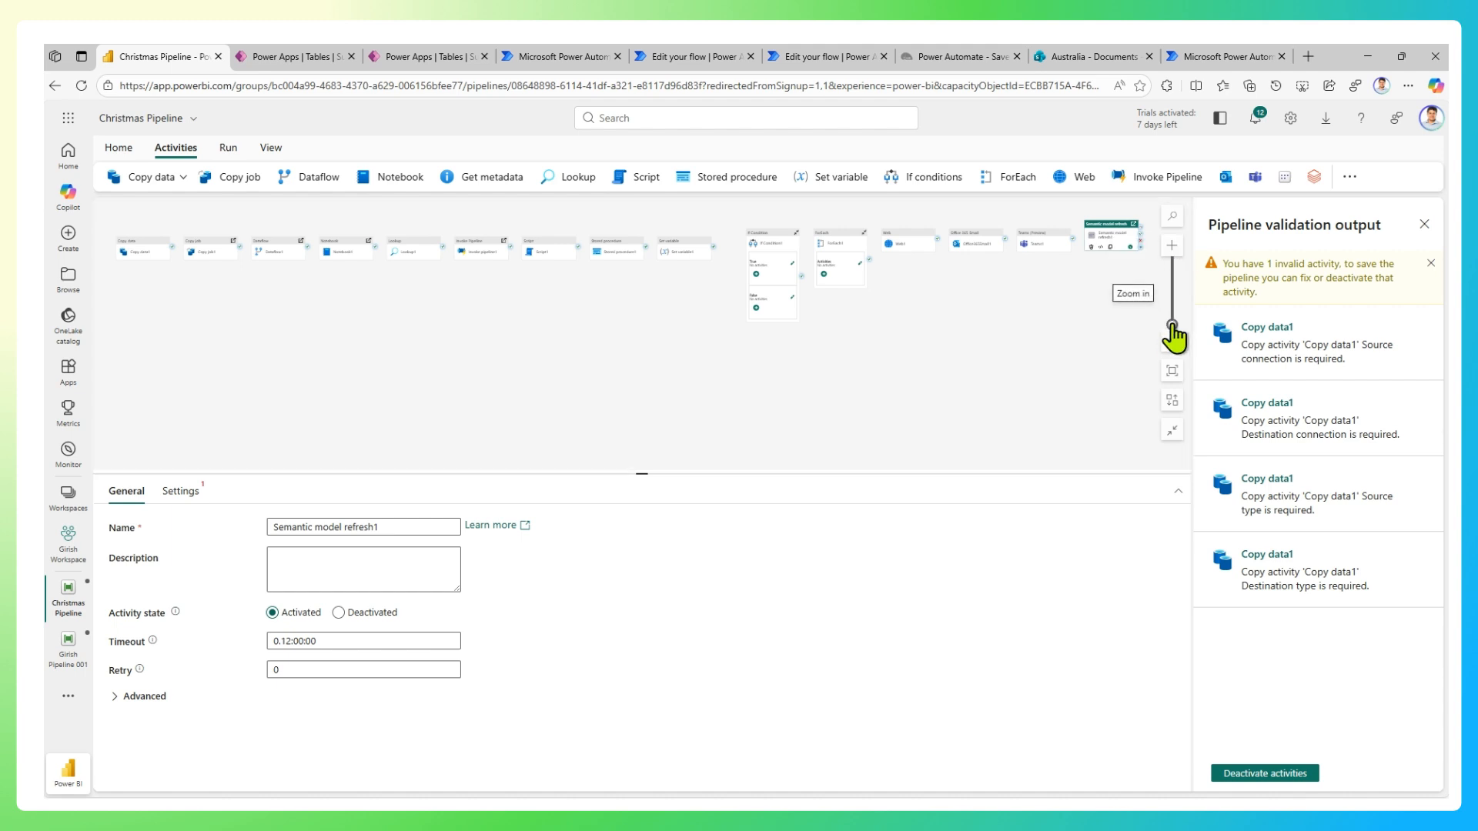
left_click_drag(1175, 324, 1172, 290)
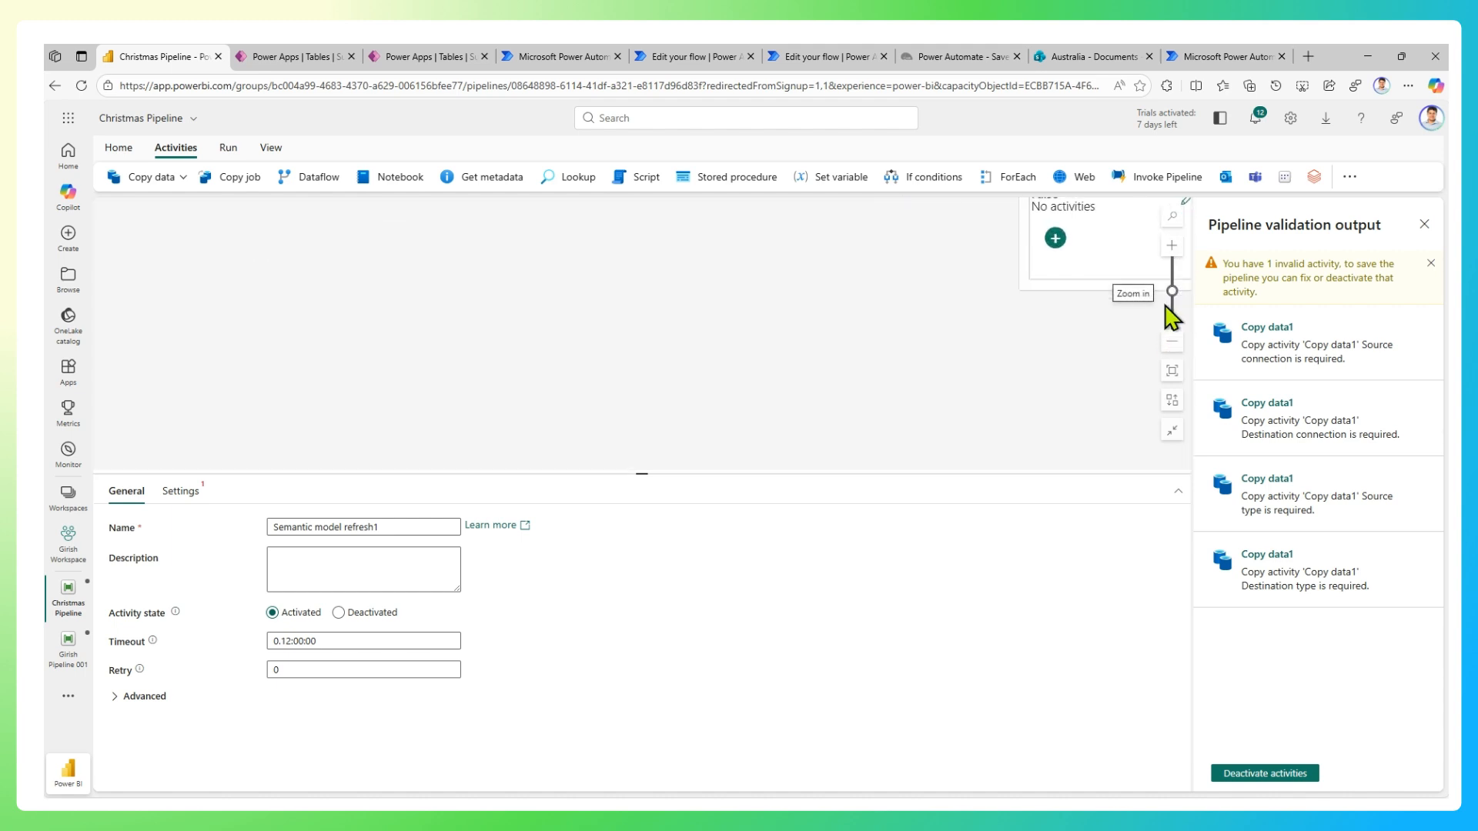
Examine the Semantic model refresh activity's connection, workspace and table settings and its available semantic models.
left_click_drag(1064, 341, 917, 353)
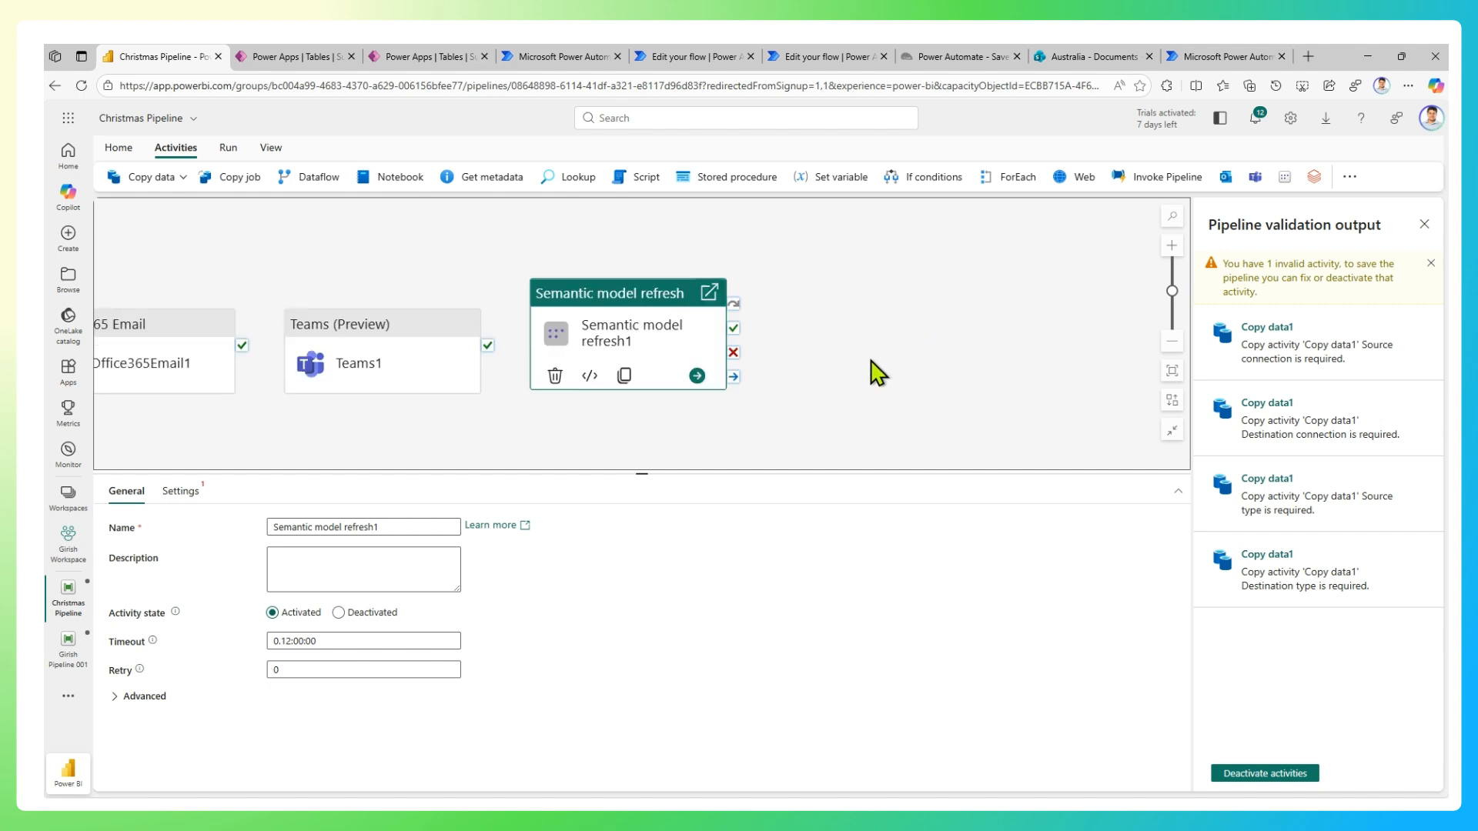
left_click(180, 491)
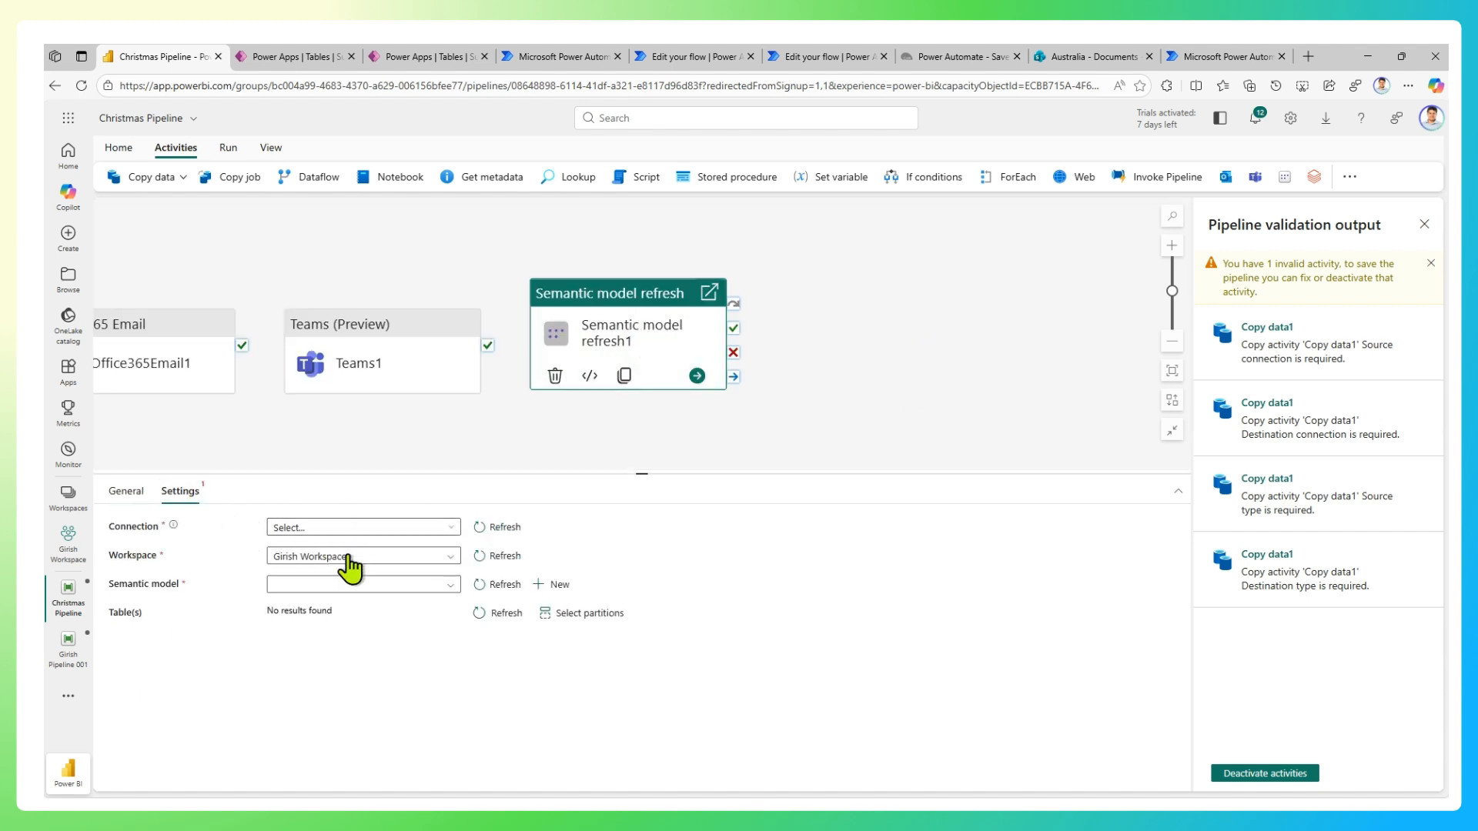
left_click(426, 593)
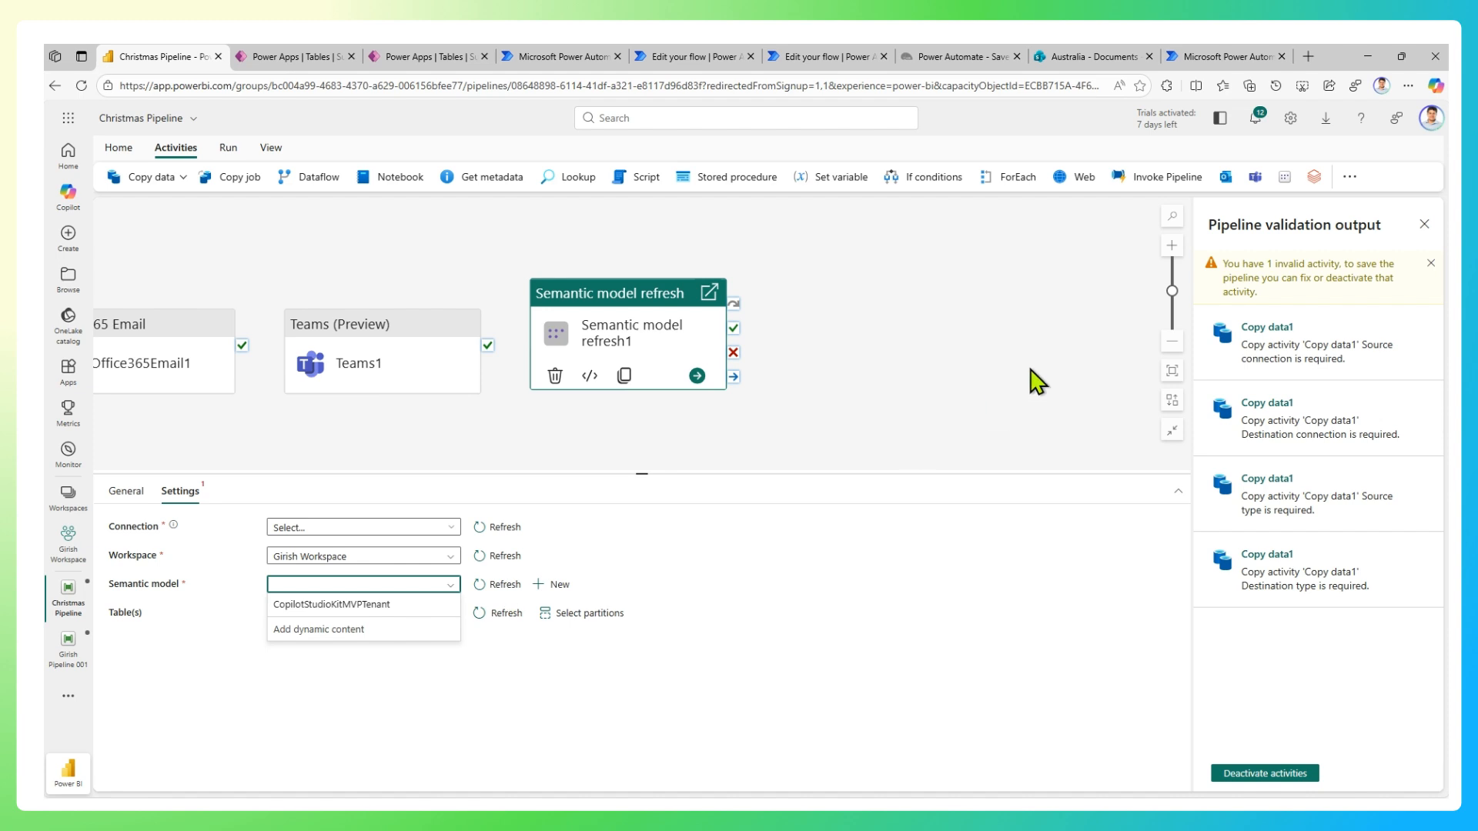
left_click(1008, 350)
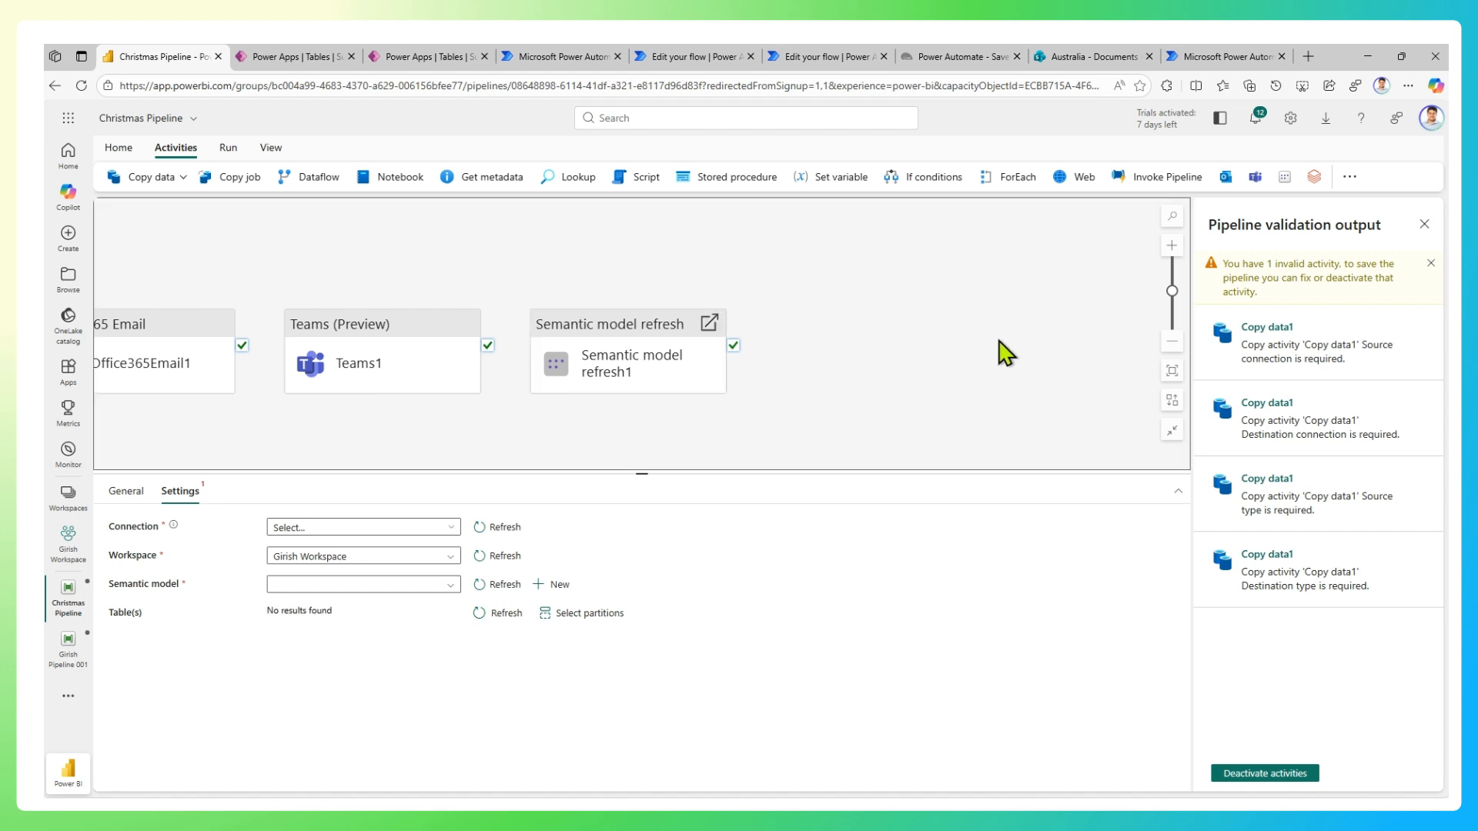
Add an Azure Databricks activity after the Semantic model refresh activity in Christmas Pipeline and view its settings.
left_click(1315, 178)
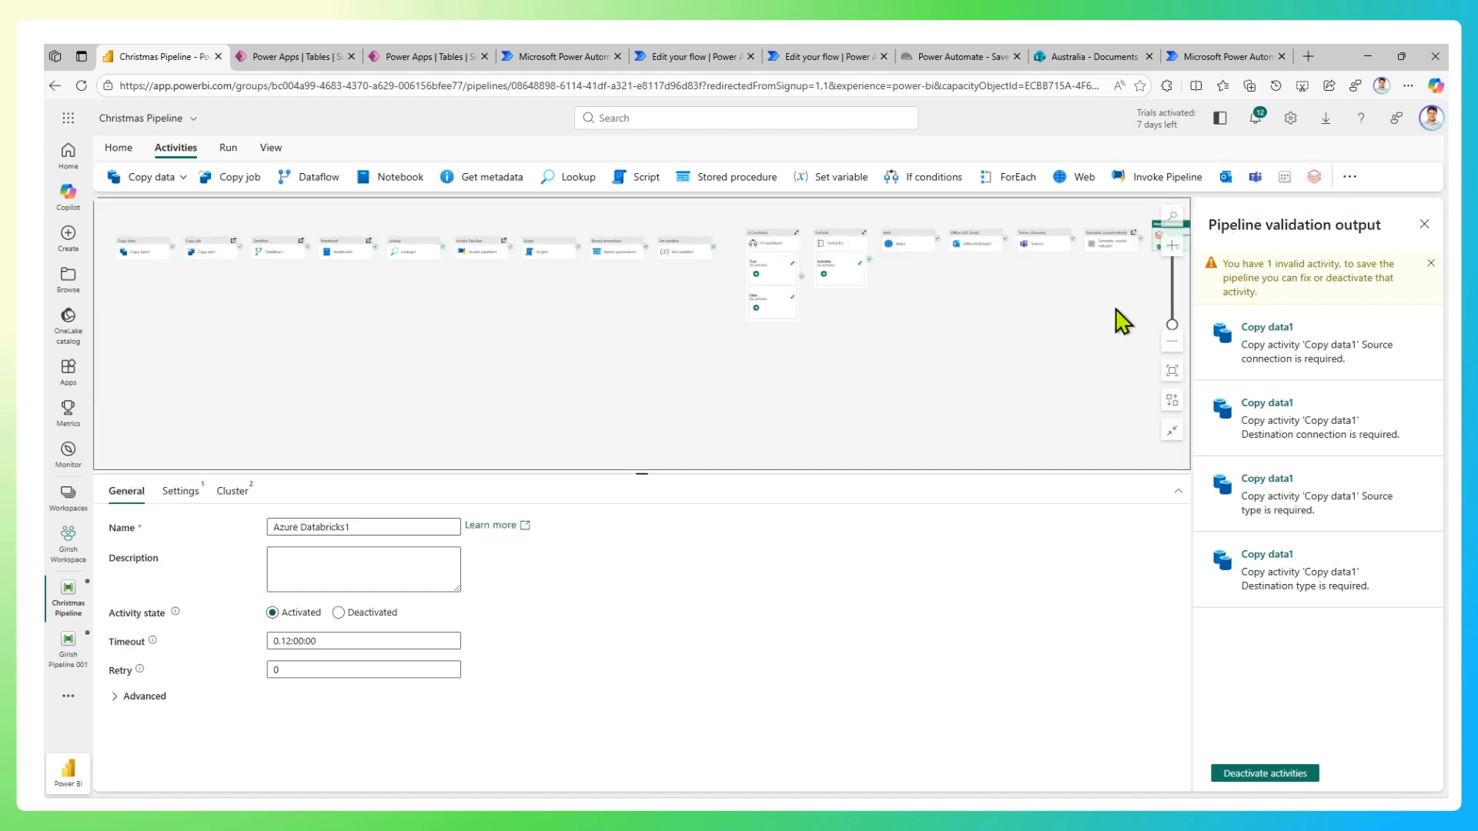
left_click_drag(1124, 322, 871, 333)
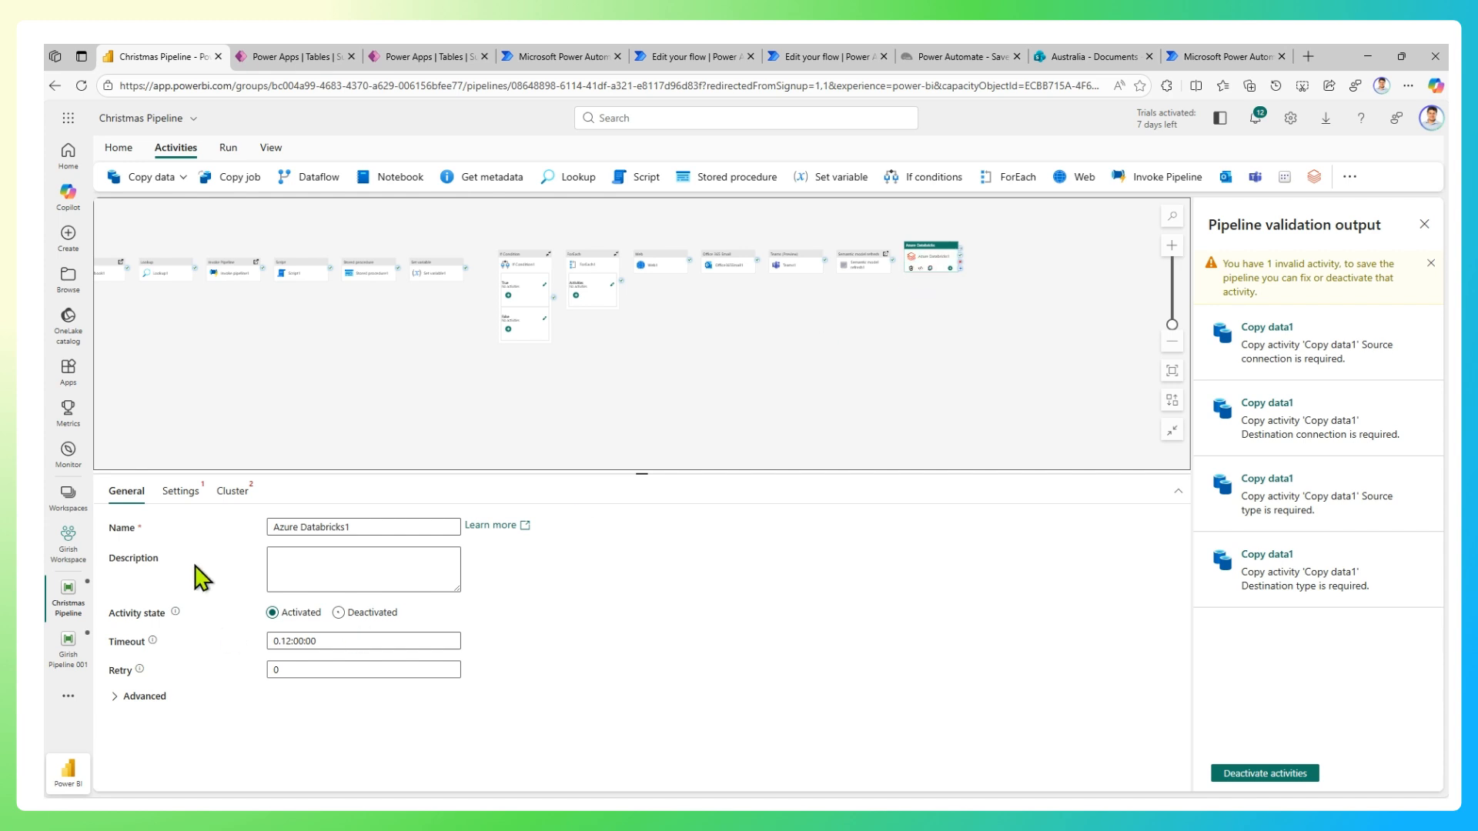
left_click(181, 493)
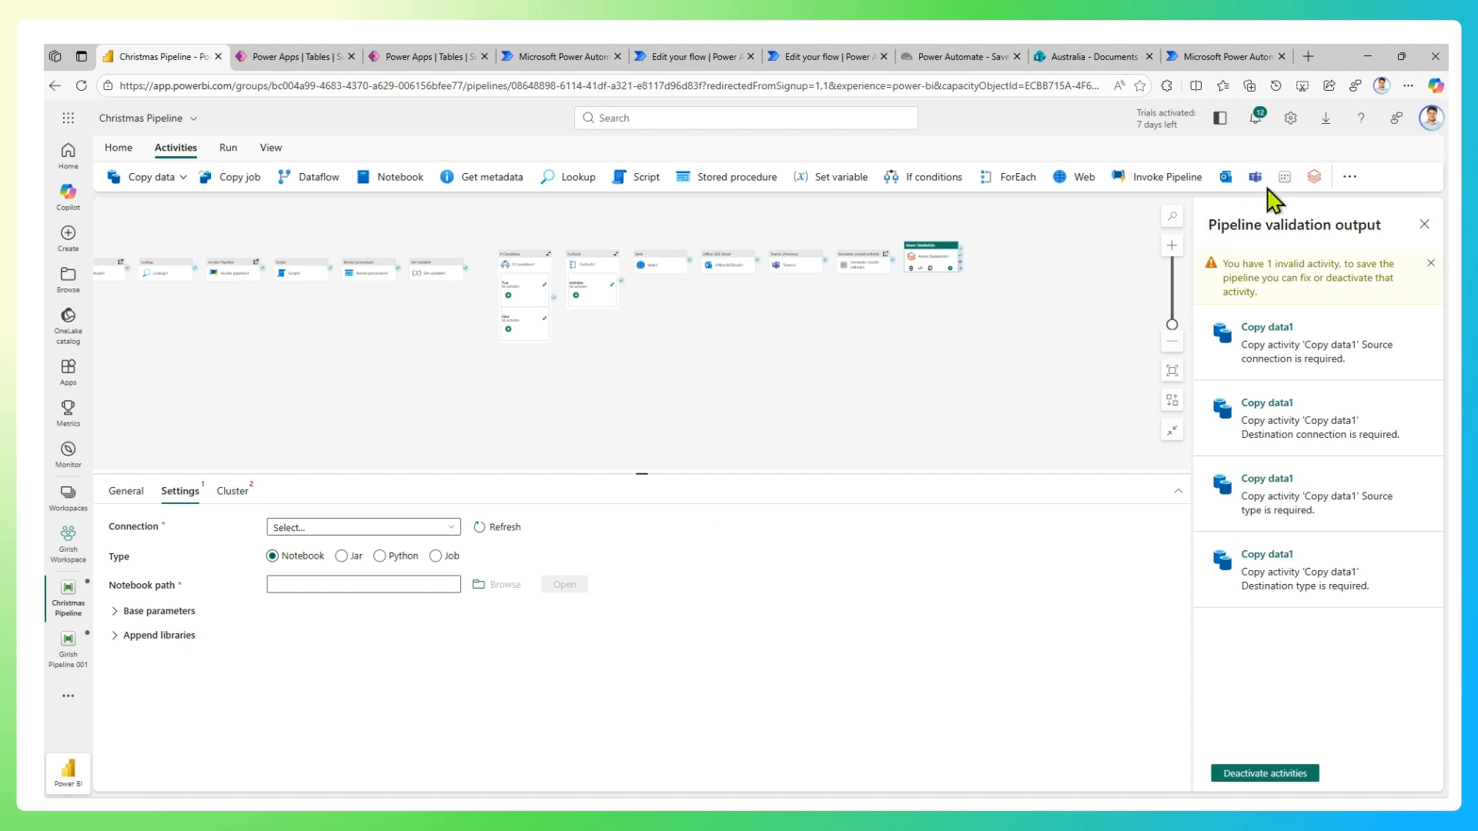
Browse the full list of additional pipeline activities, including control flow and orchestration, and return to the Home commands.
left_click(1350, 178)
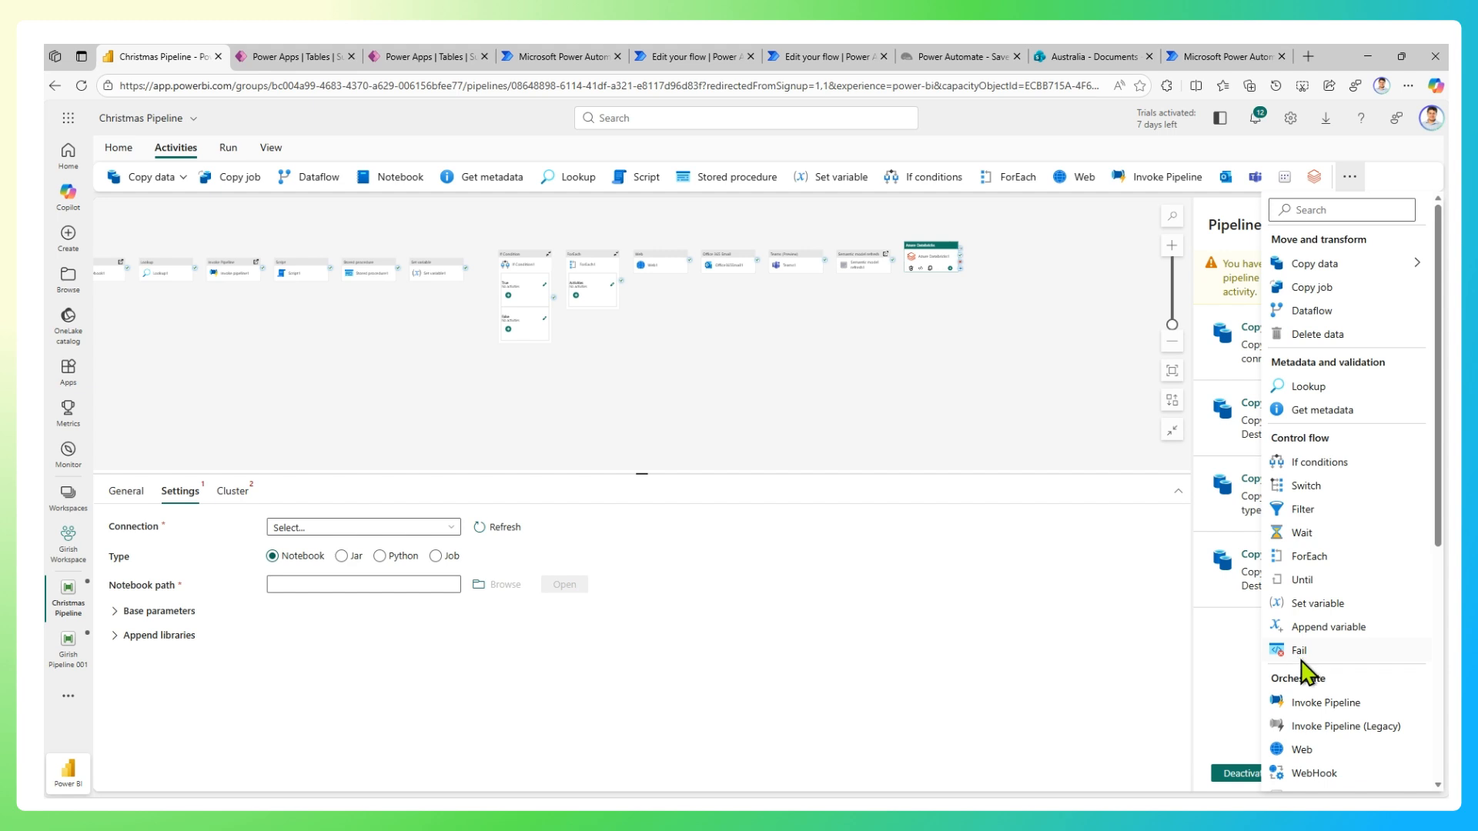
scroll(1329, 770, "down", 2)
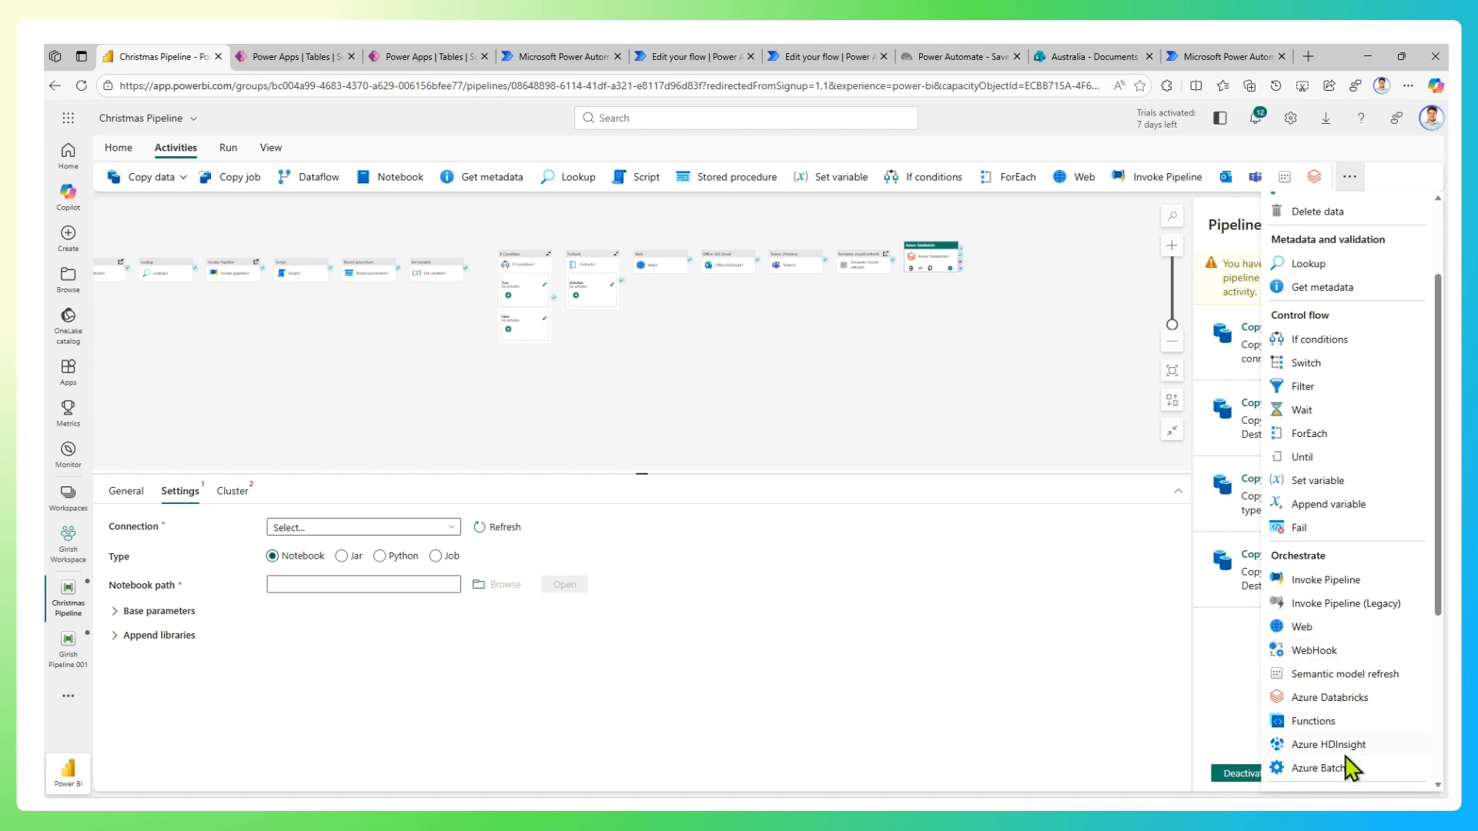
left_click(932, 356)
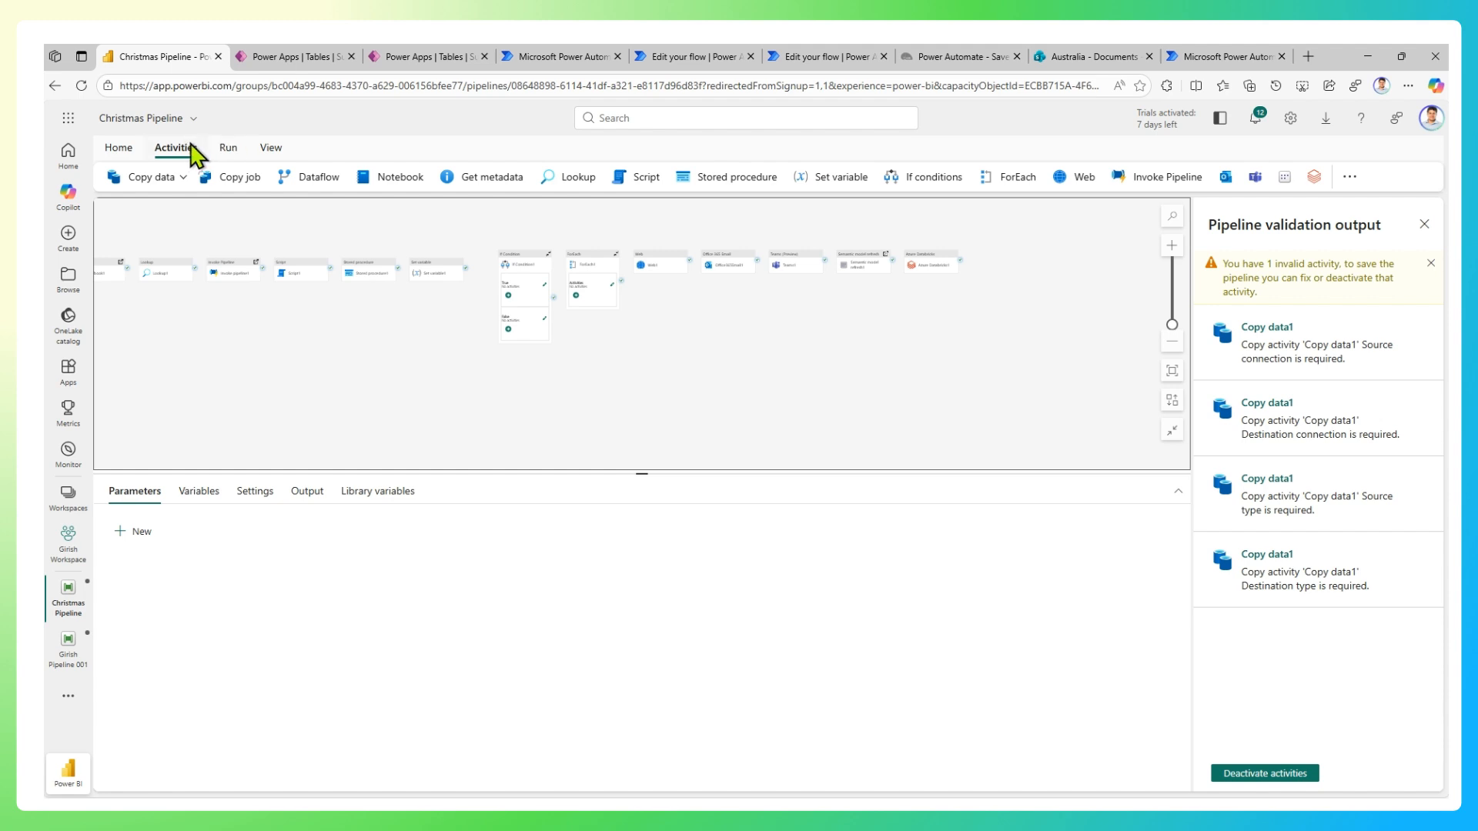
left_click(119, 148)
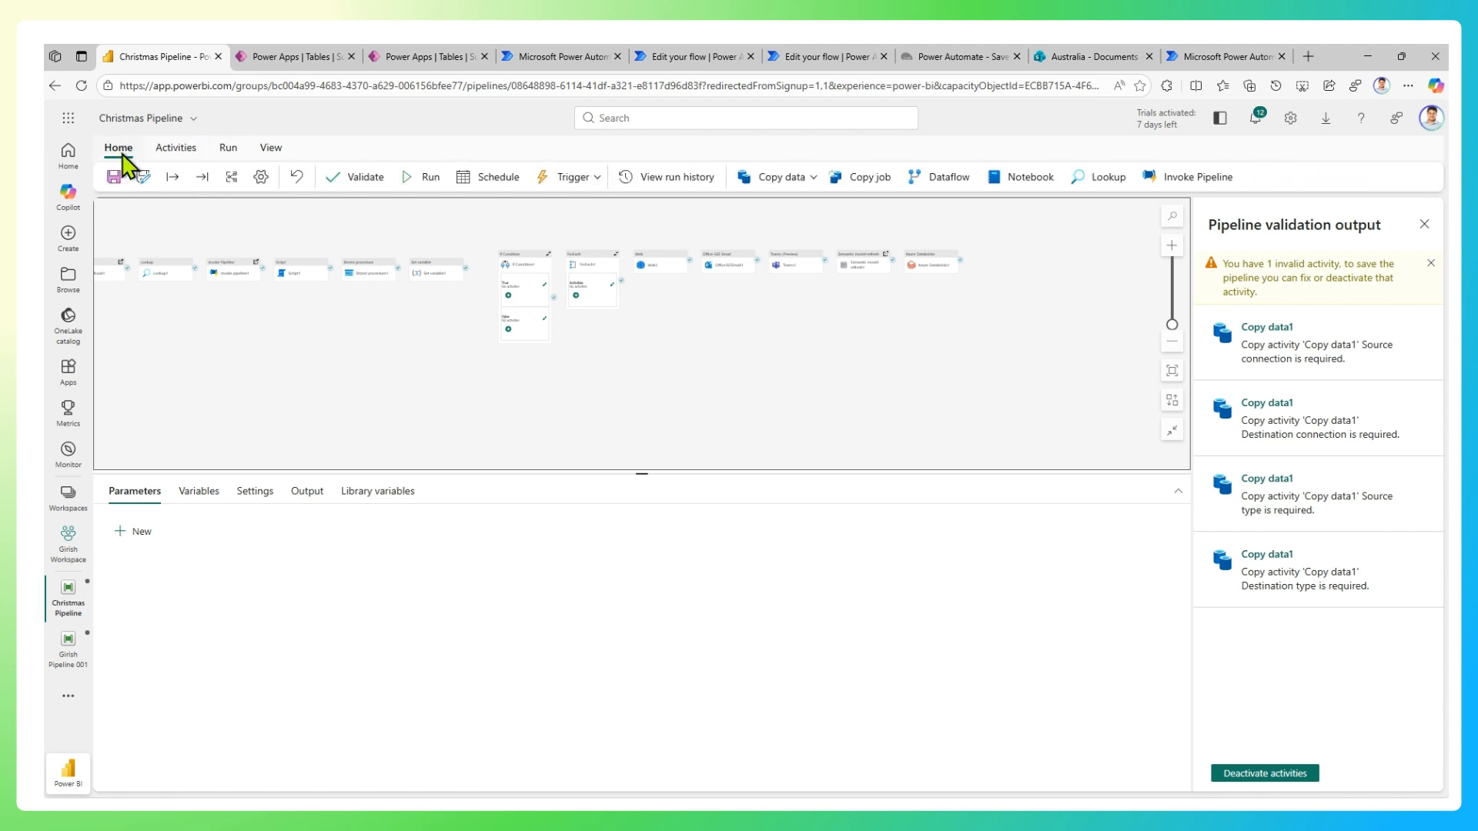
Switch to the other open pipeline, 001, view its recent runs and open its historical runs in Monitor.
left_click(67, 657)
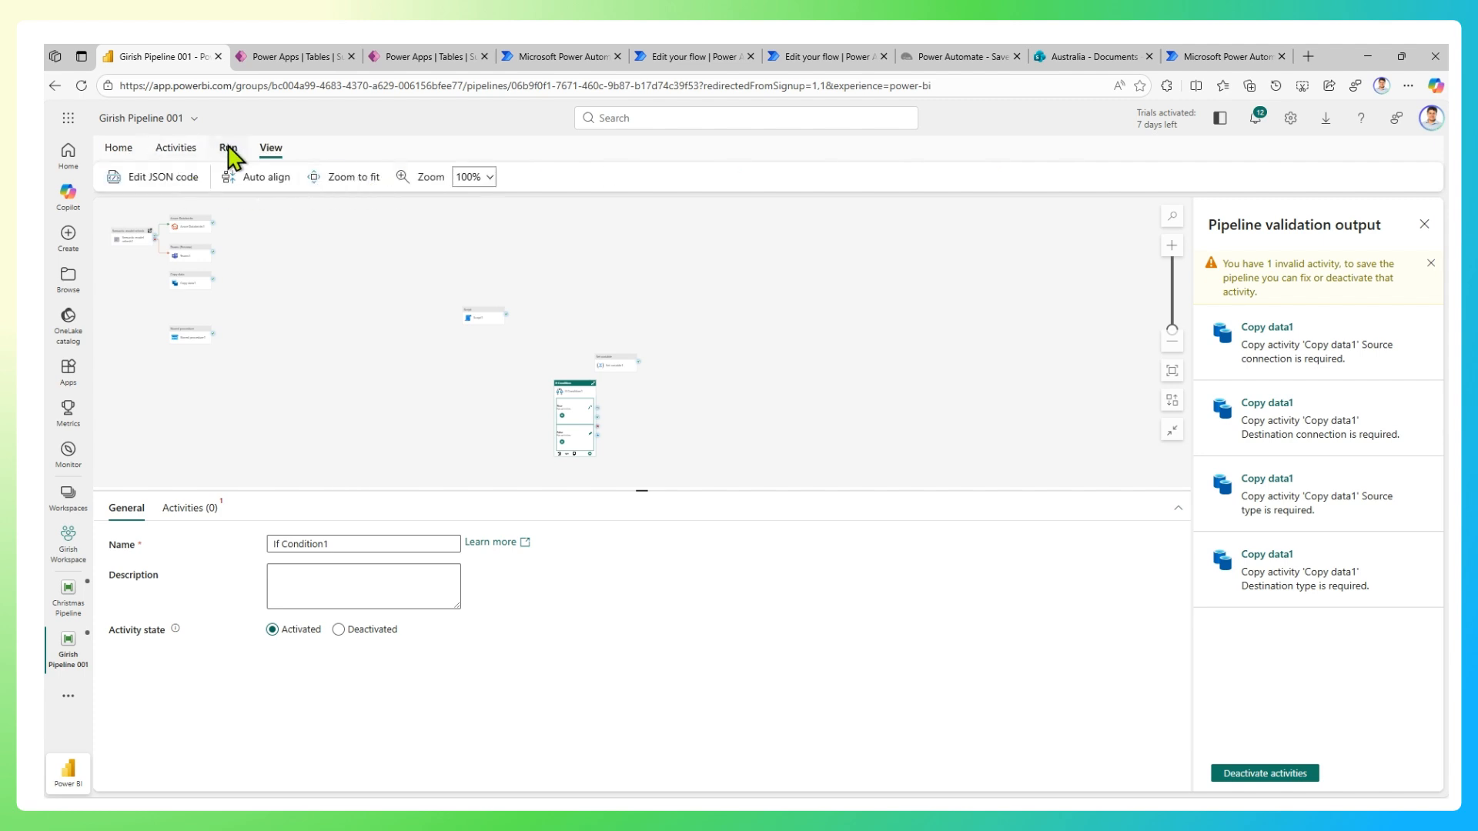
left_click(228, 149)
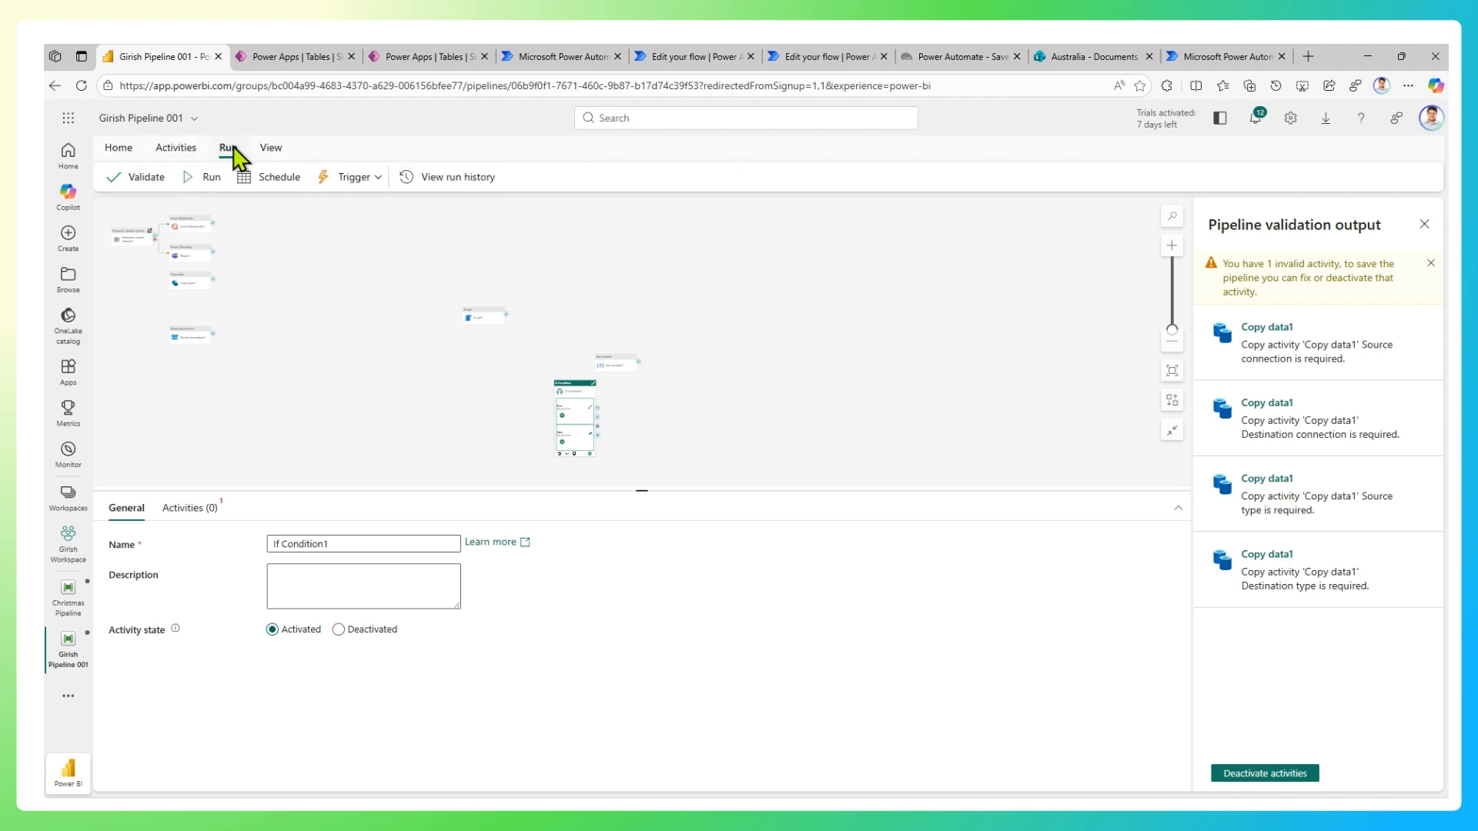
left_click(439, 182)
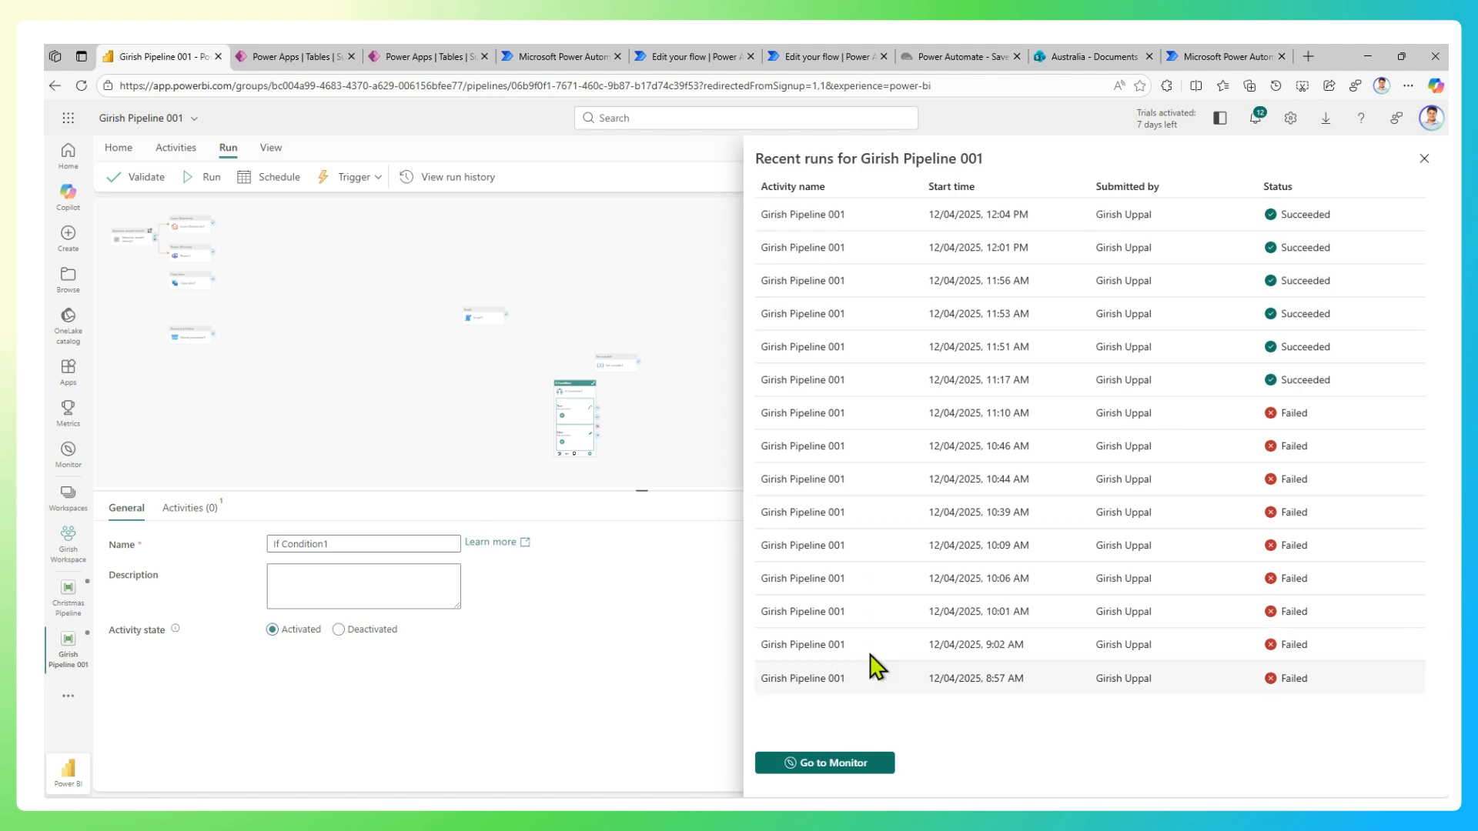
left_click(863, 764)
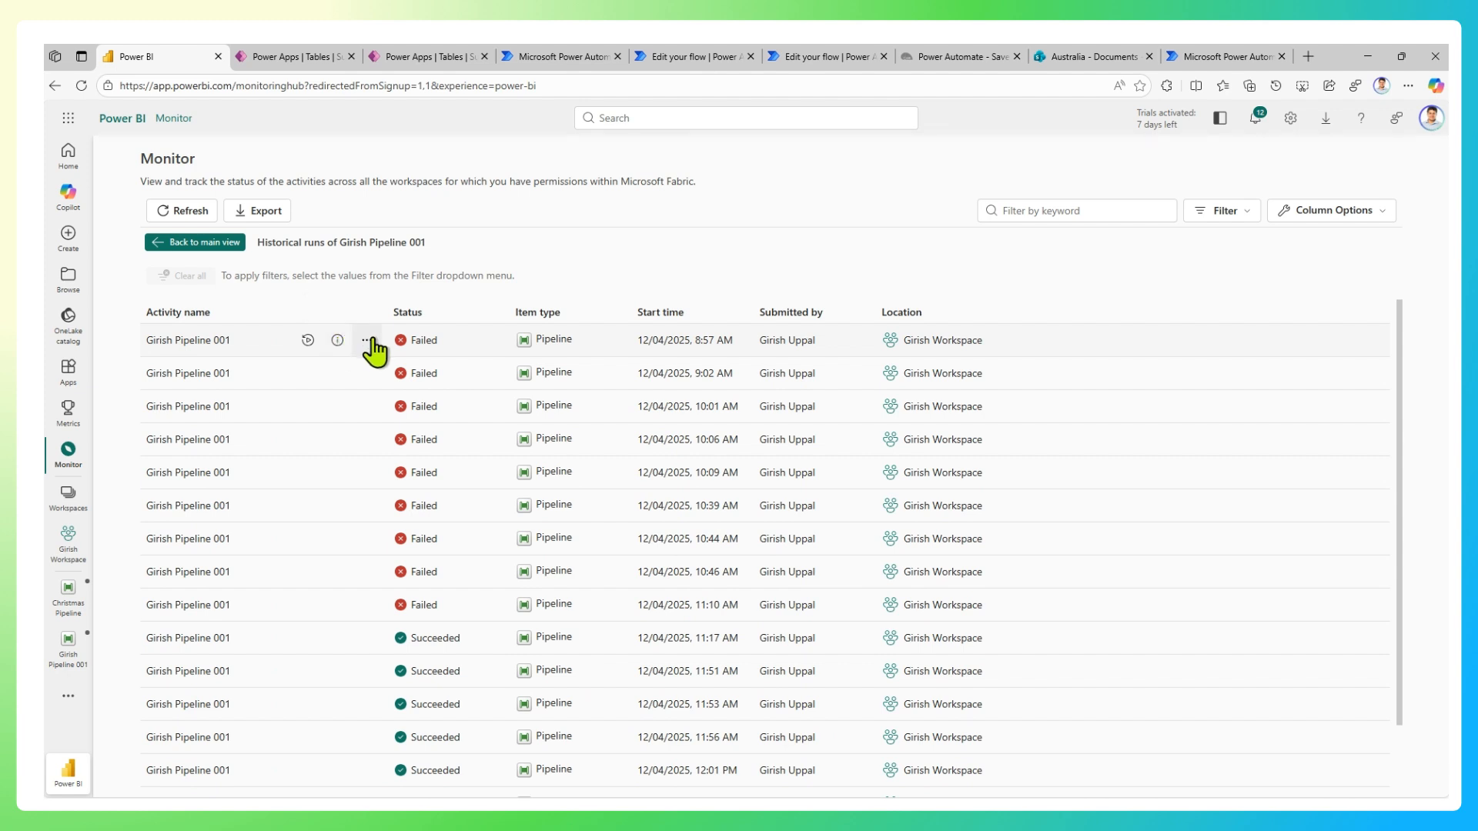
Review the details and available actions of the 8:57 AM pipeline run, and return to the main Monitor view.
left_click(367, 341)
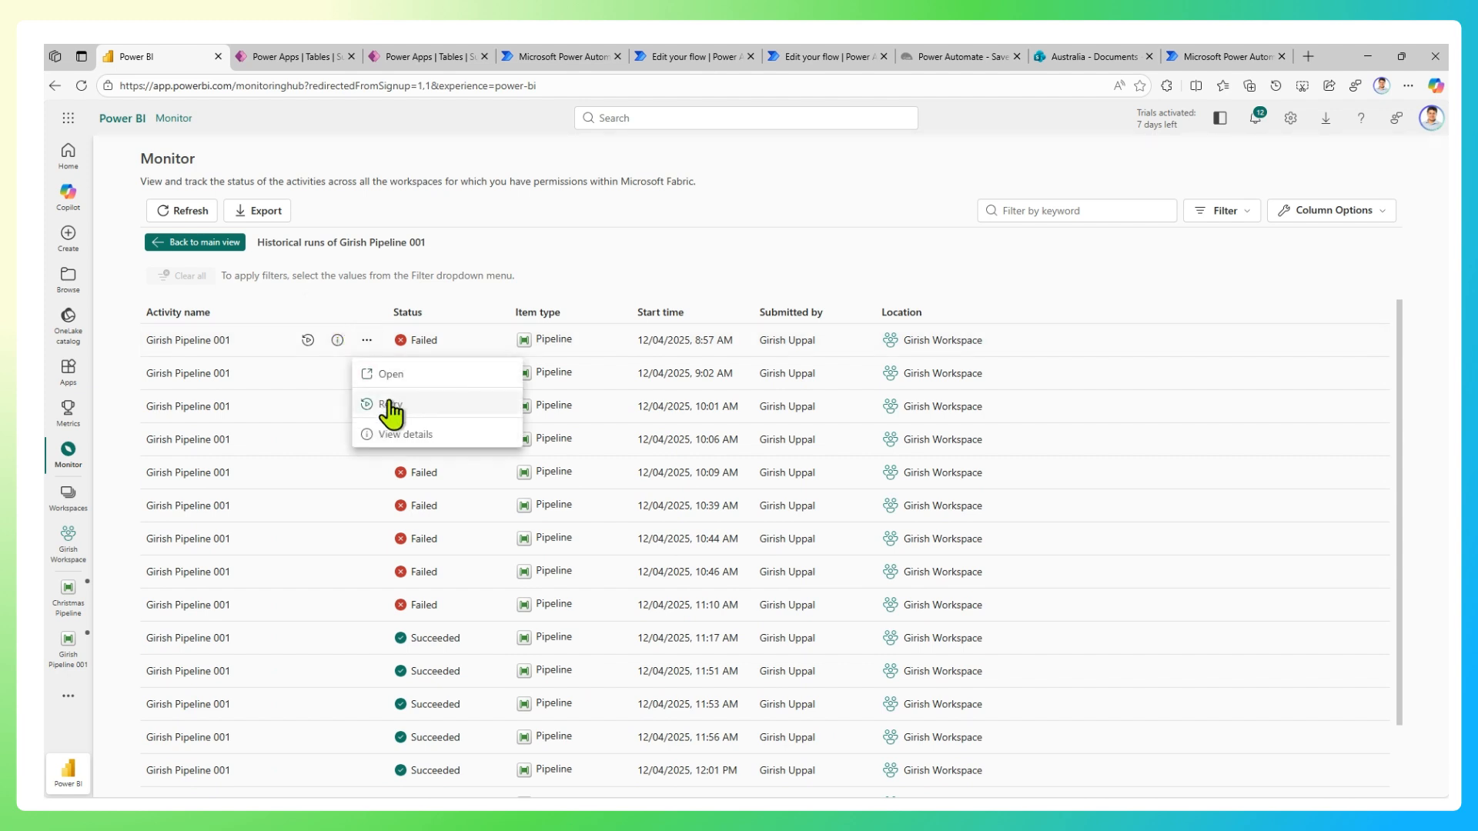
left_click(394, 435)
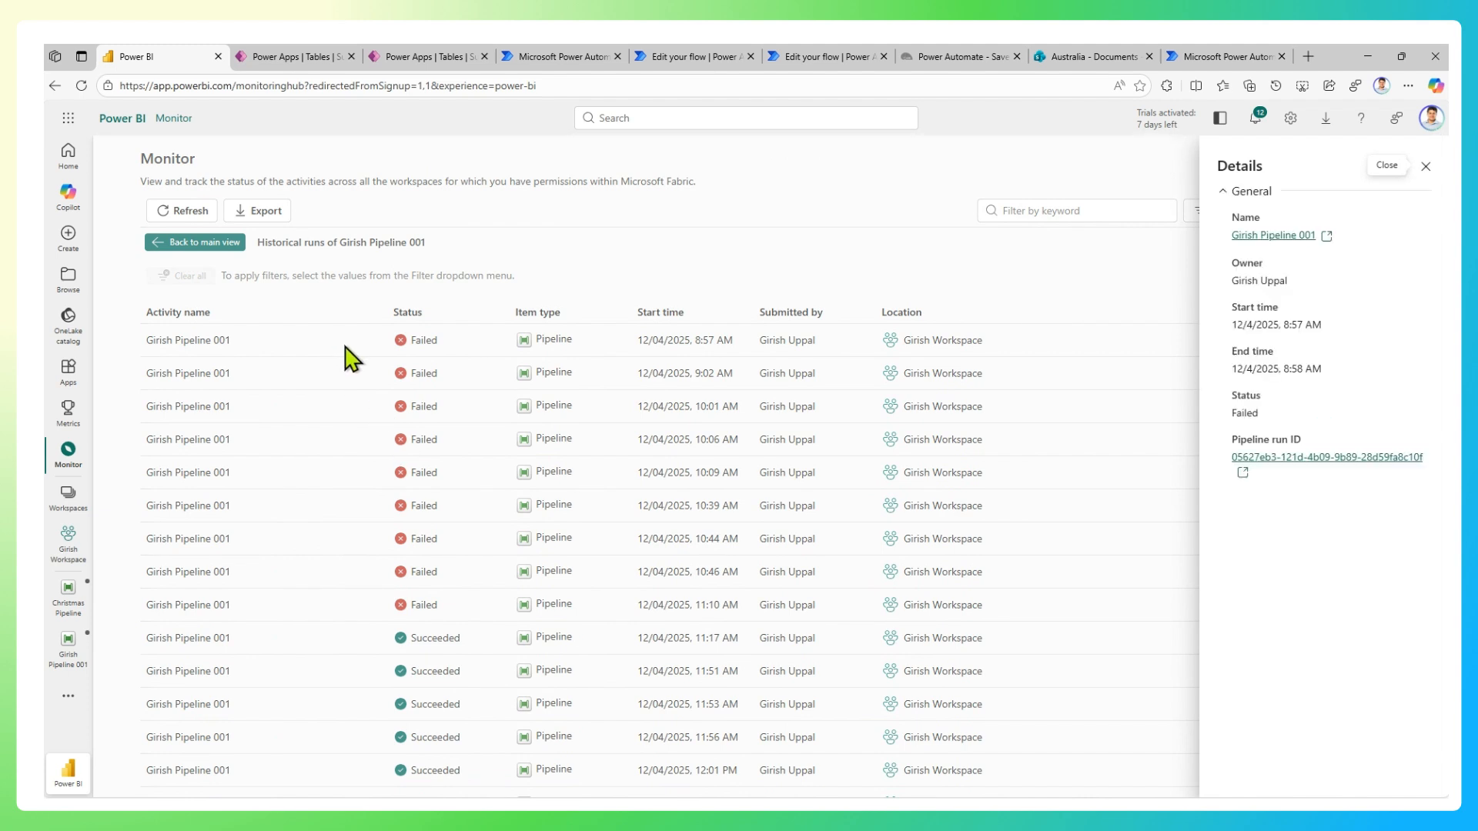
left_click(1426, 166)
mouse_move(310, 342)
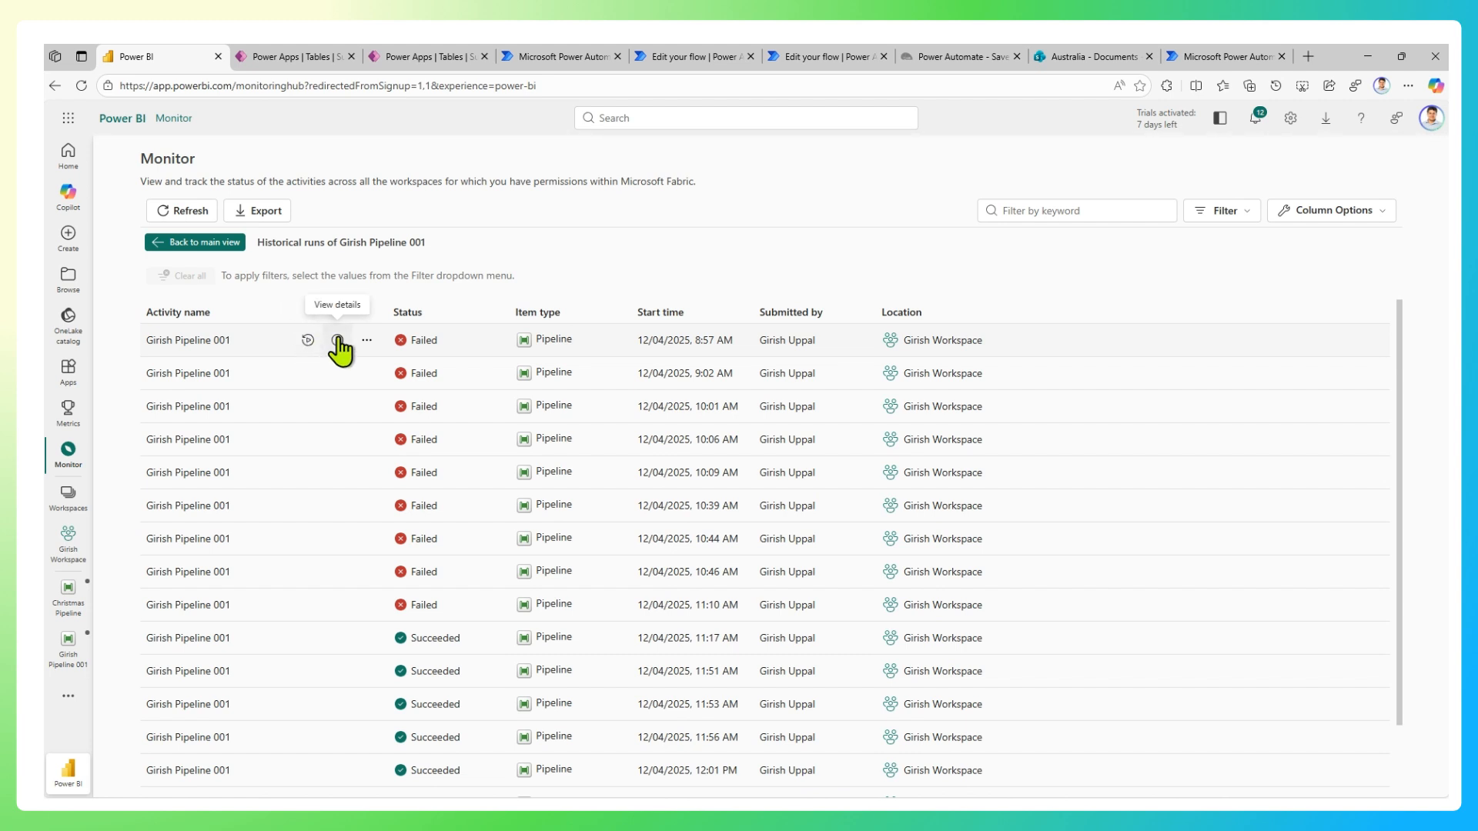
left_click(367, 340)
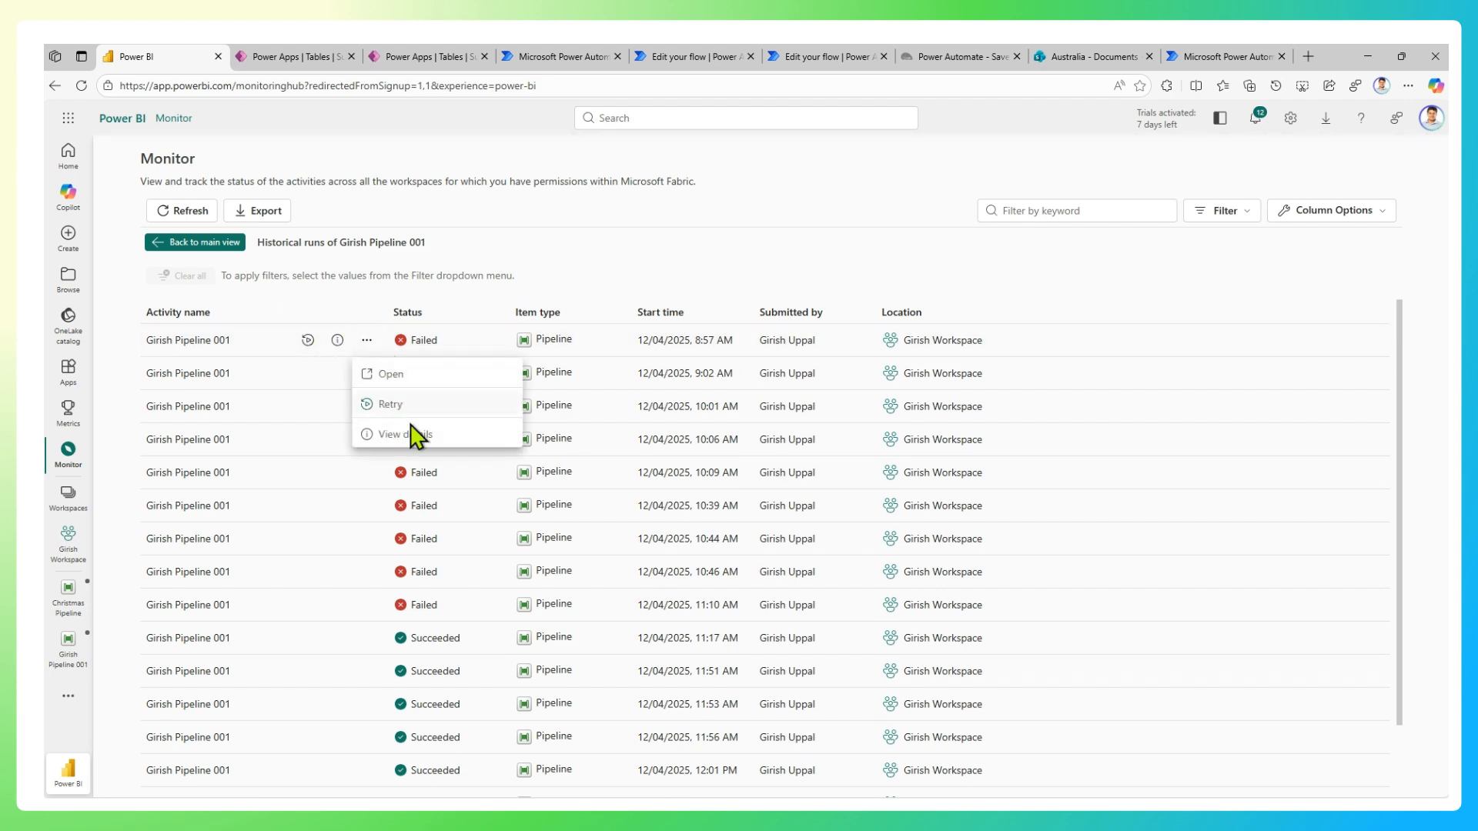
left_click(238, 373)
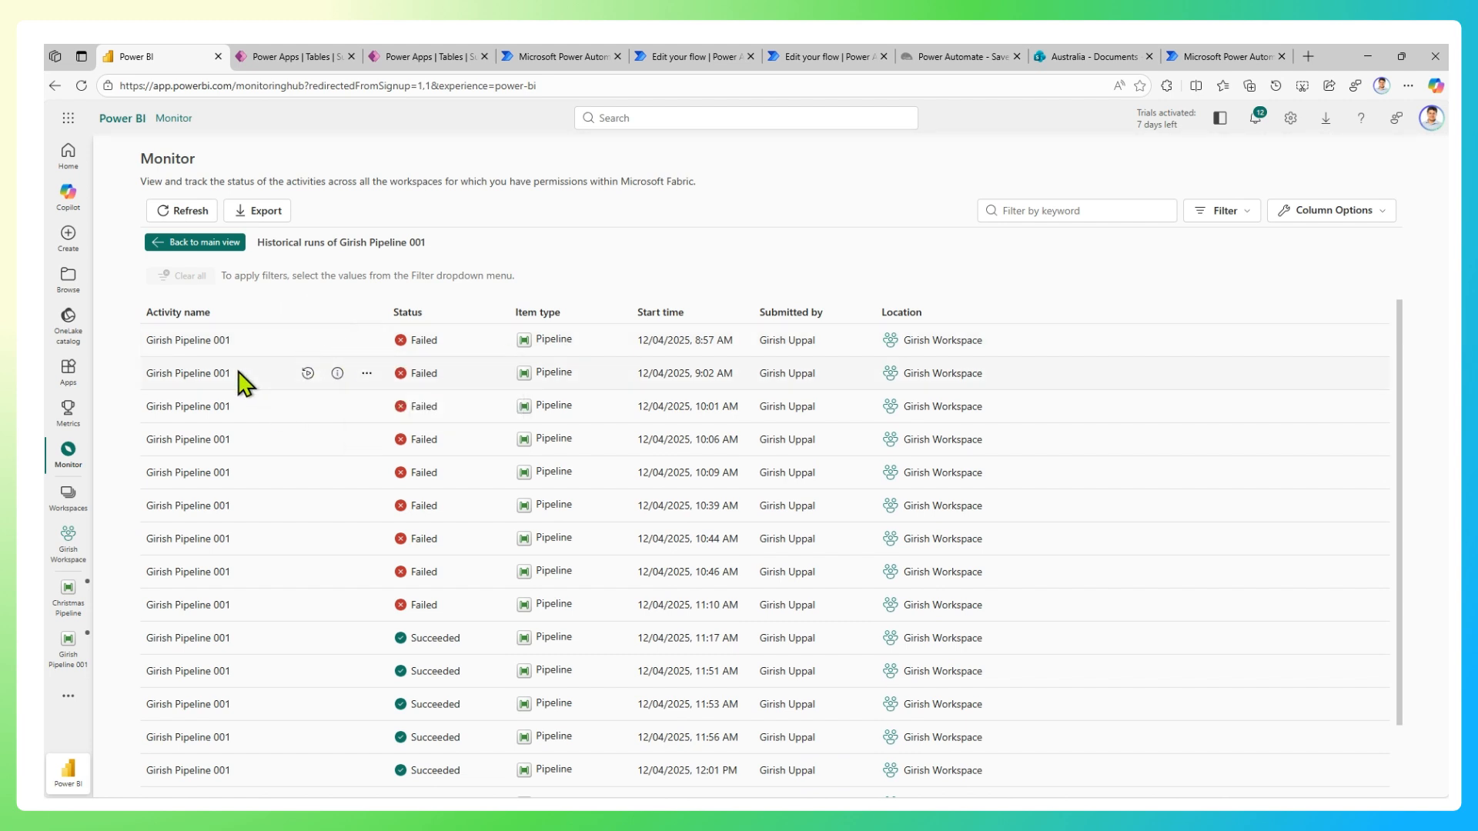
left_click(228, 247)
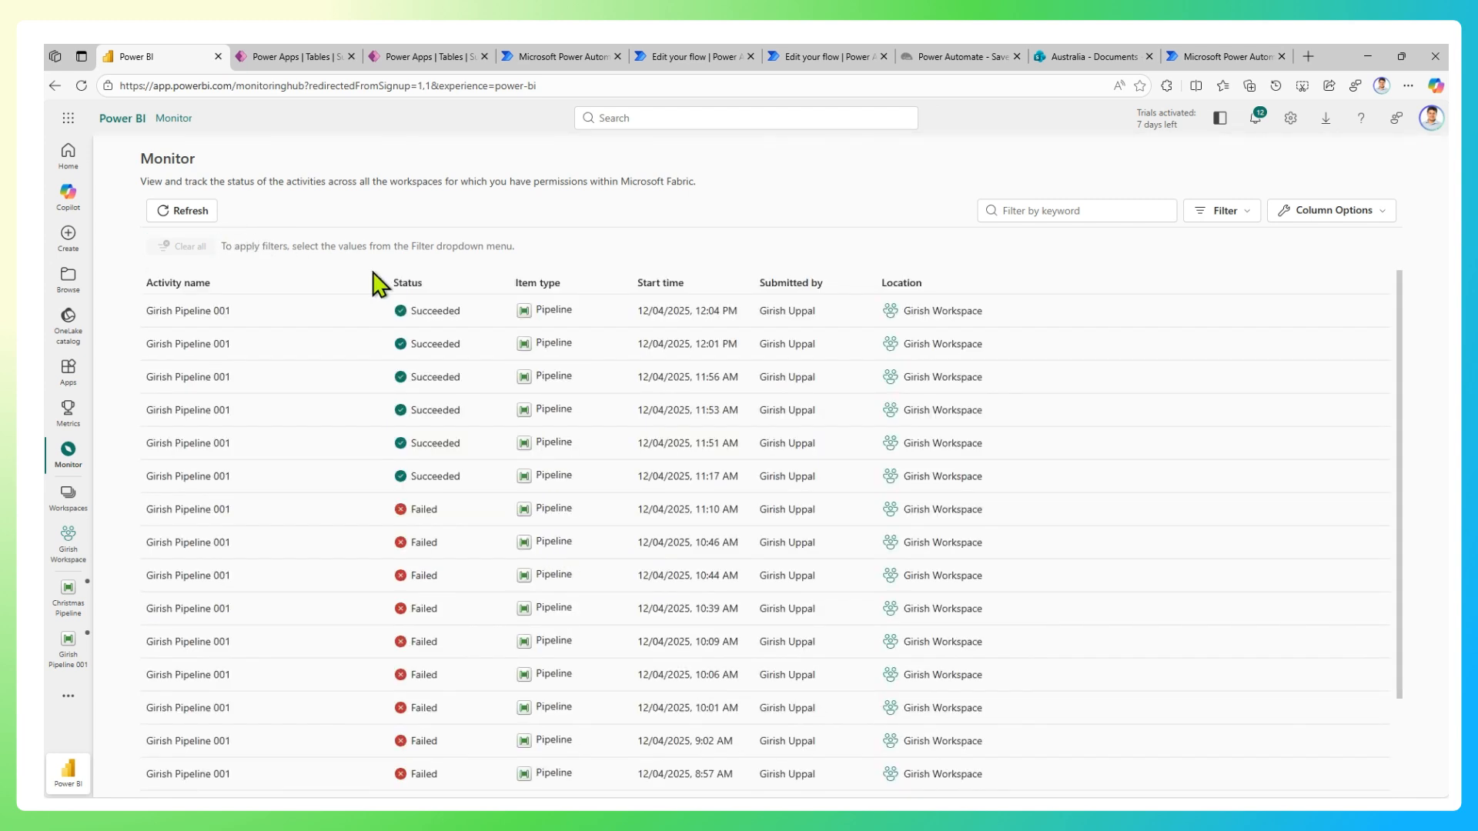
Examine Pipeline 001's schedule options, including repeat frequency and time zone, and its endorsement settings without saving anything.
left_click(69, 651)
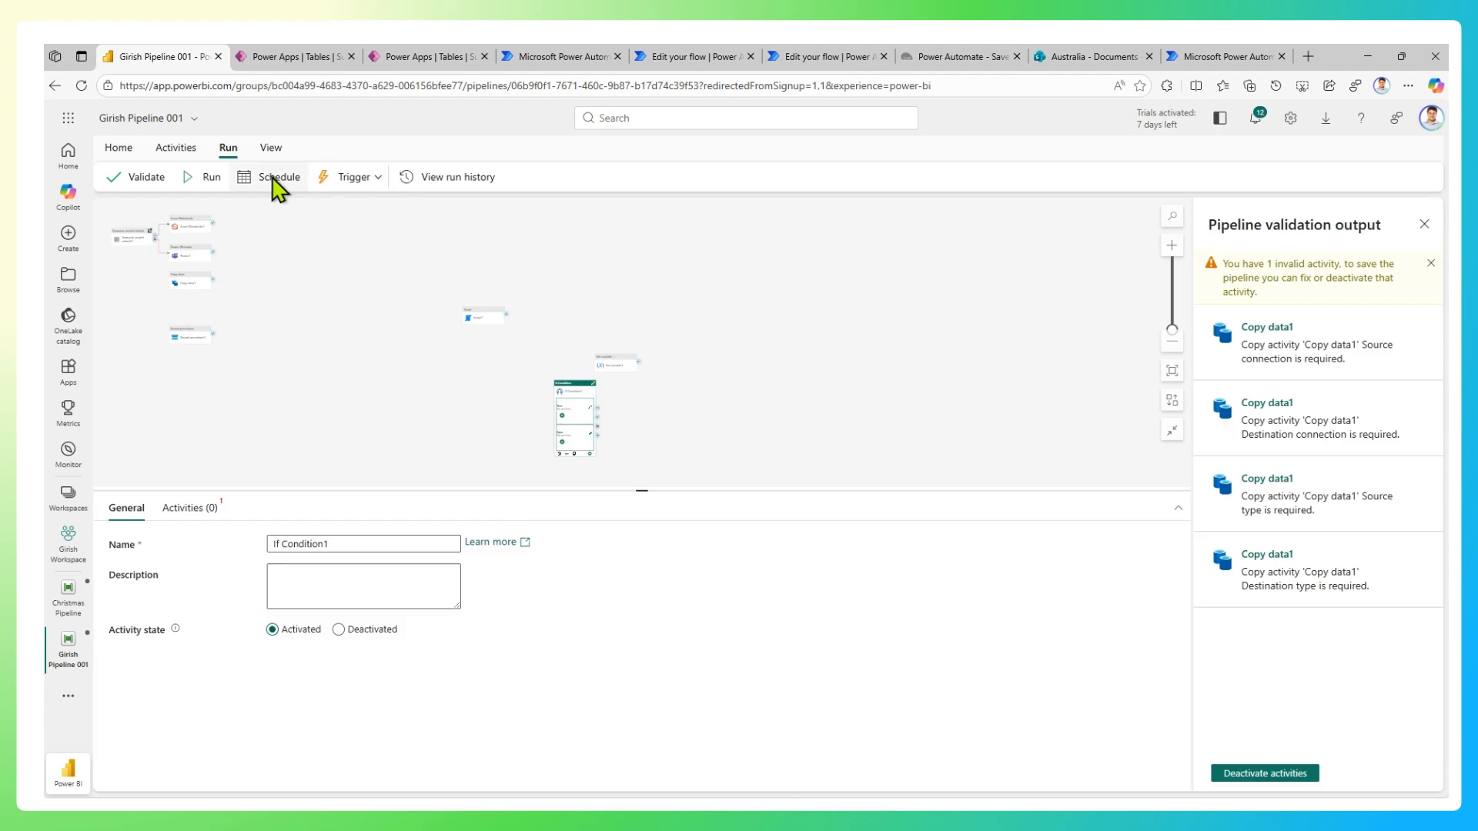
left_click(275, 181)
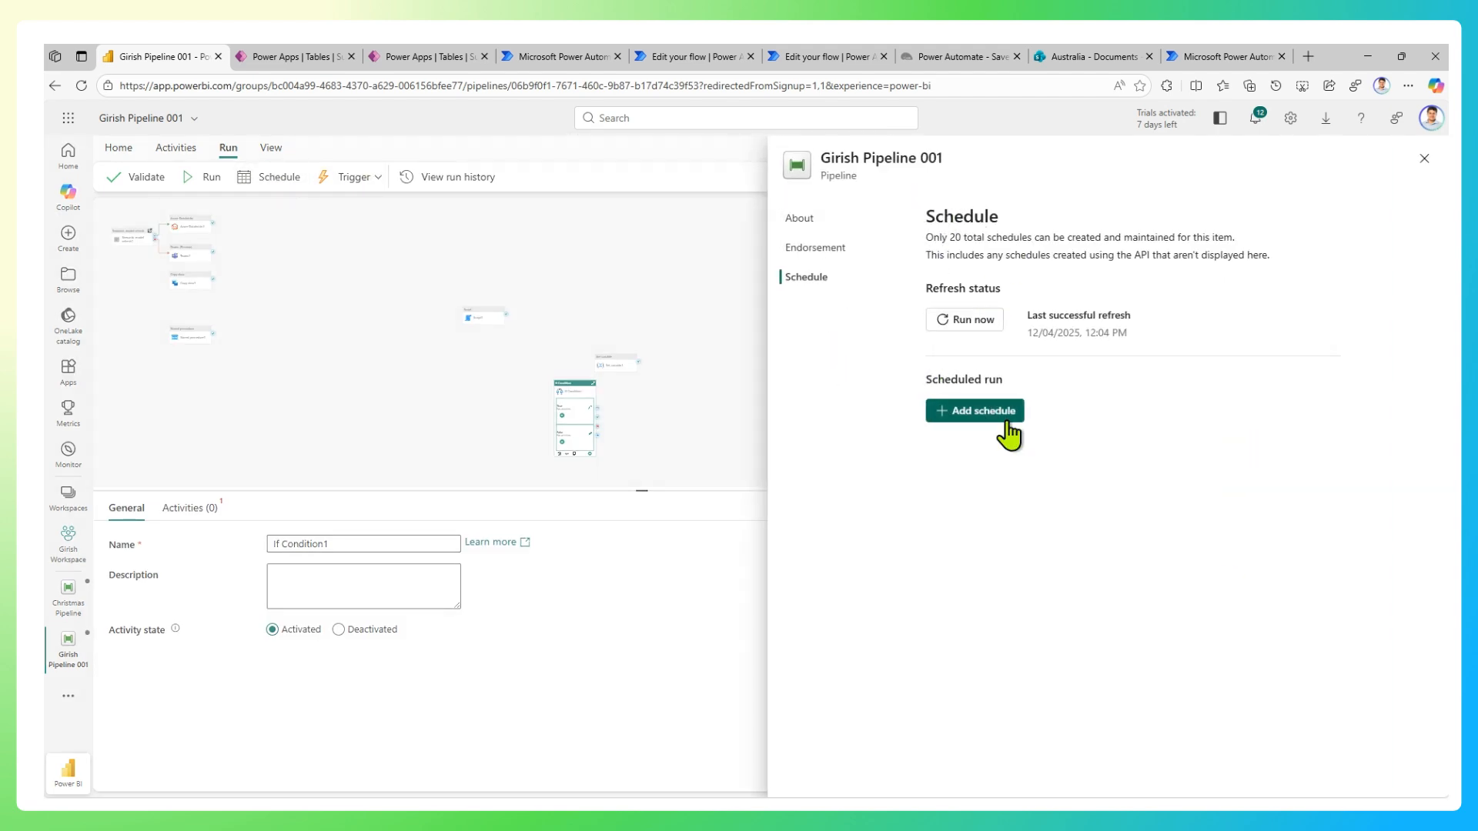
left_click(971, 414)
left_click(1062, 499)
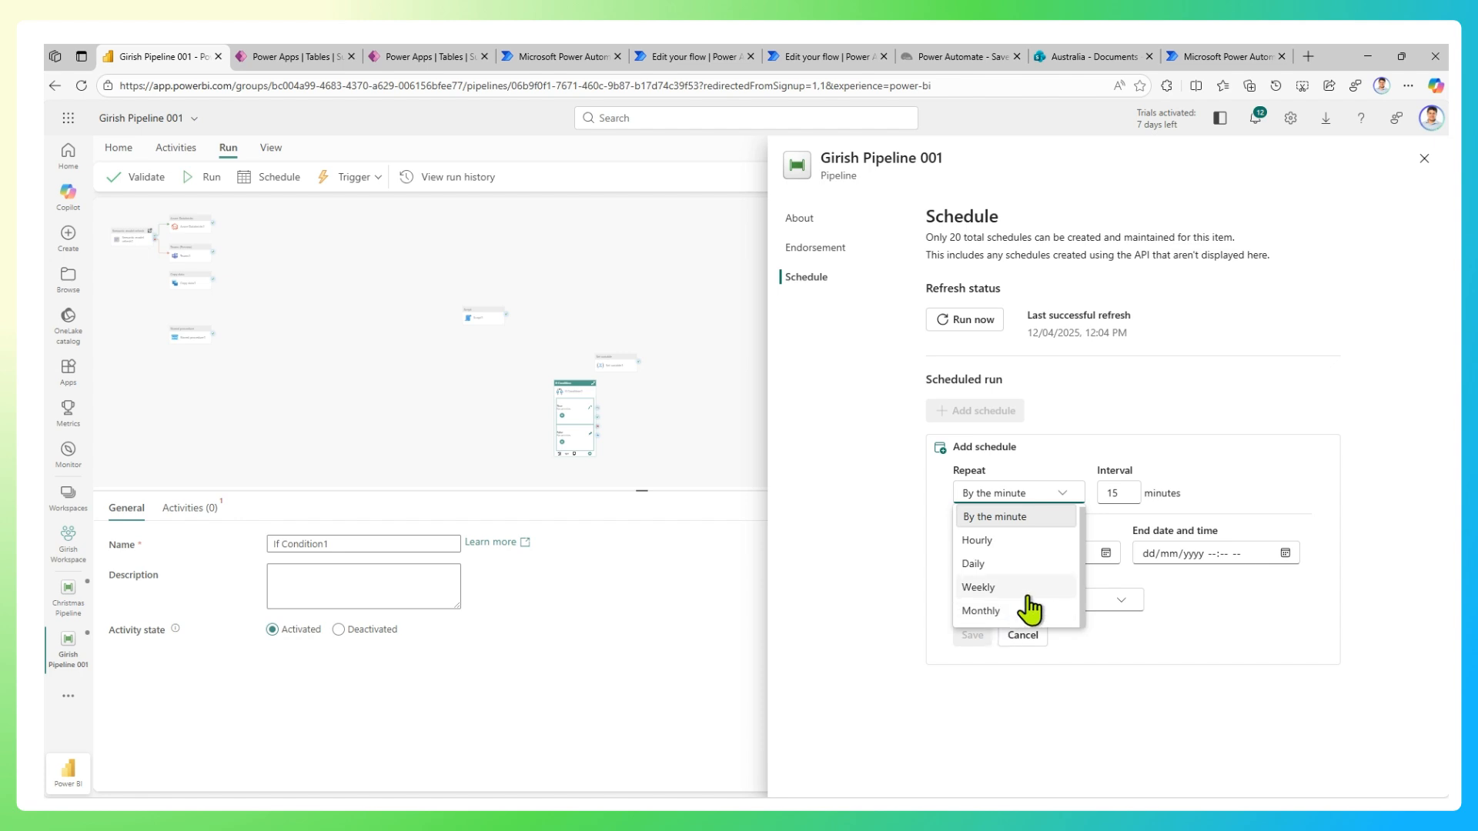
left_click(1124, 532)
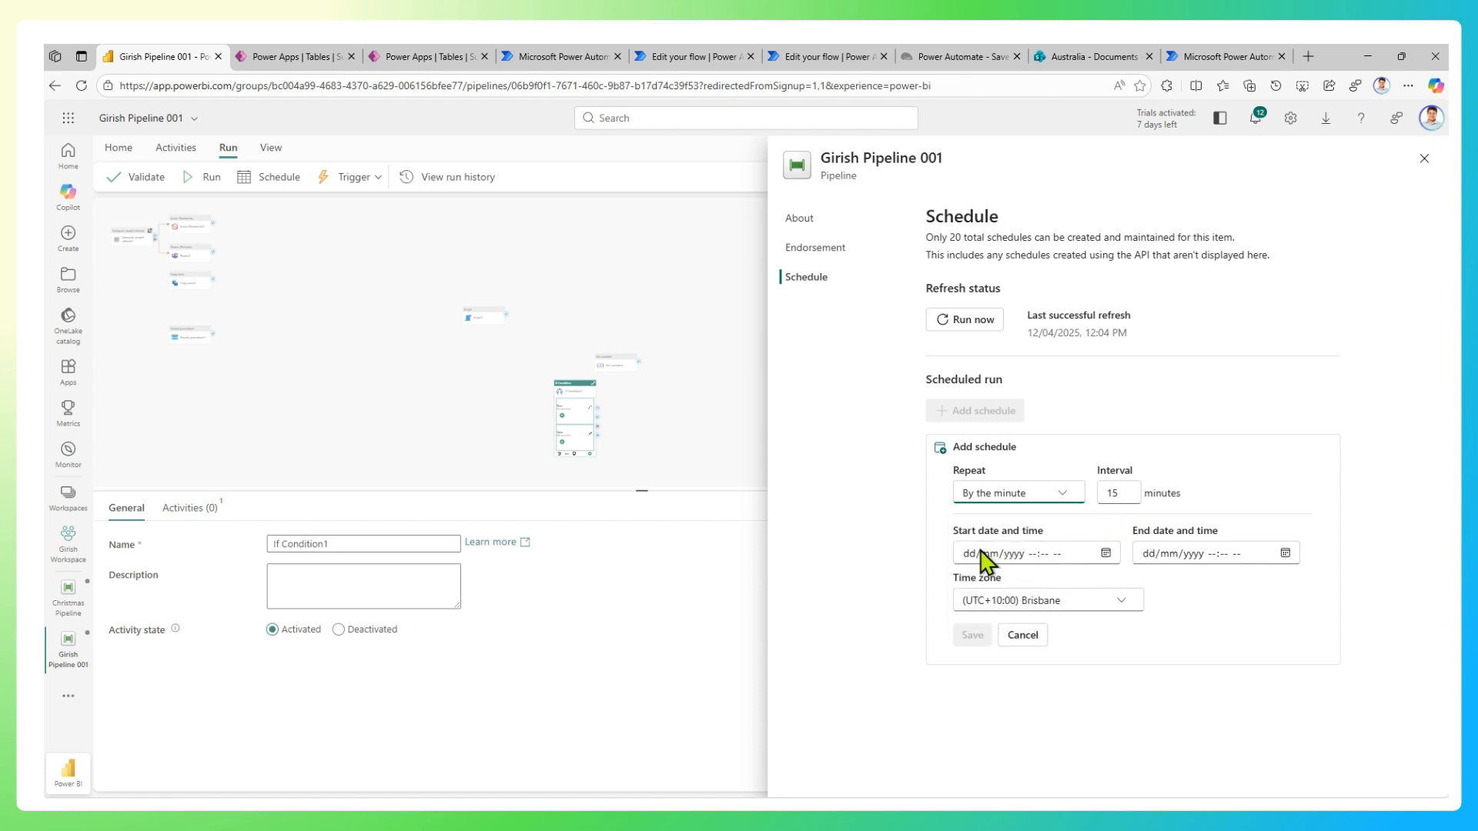
left_click(1116, 602)
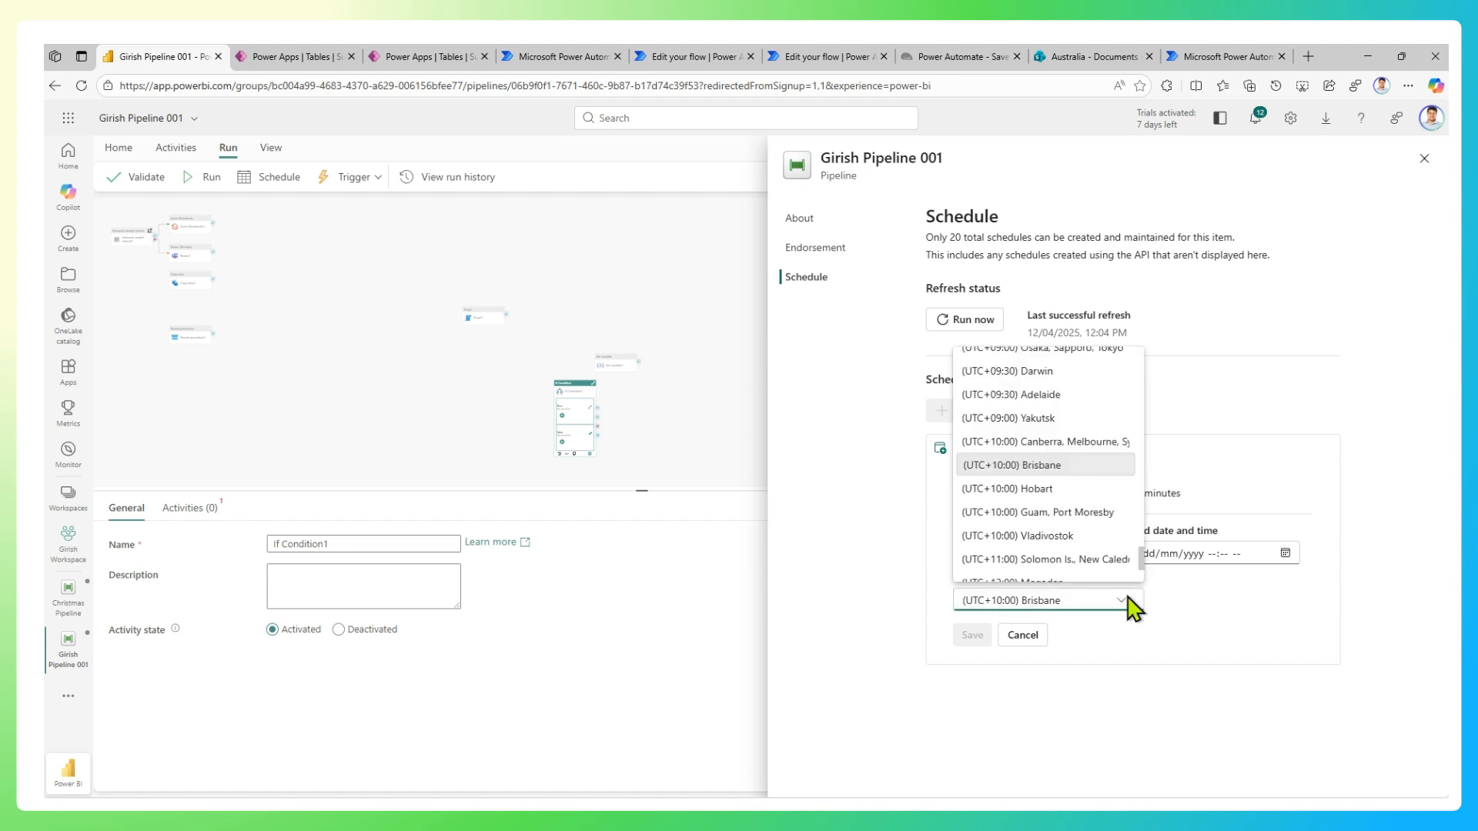
left_click(1136, 663)
left_click(821, 251)
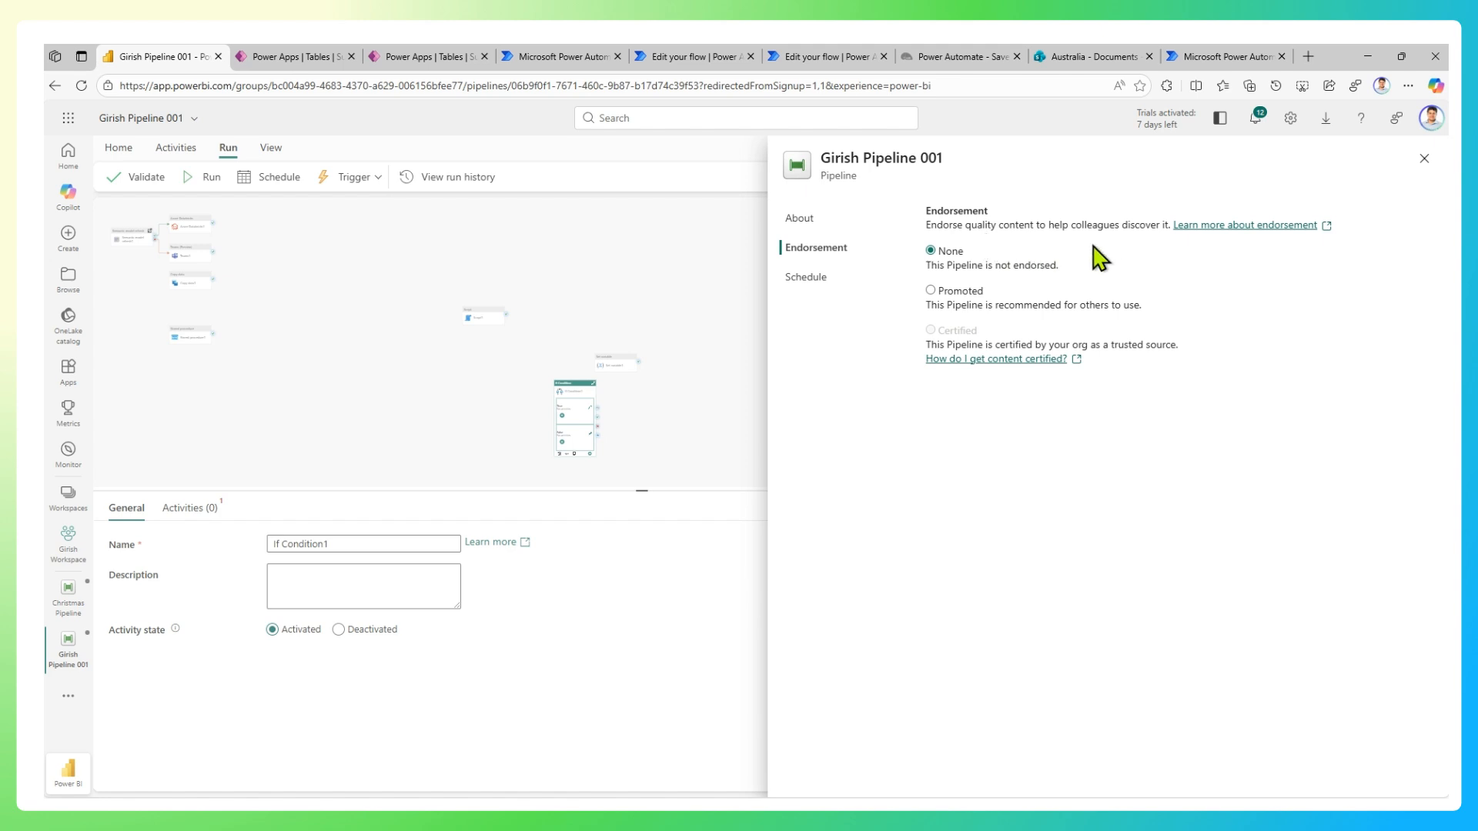
left_click(1426, 163)
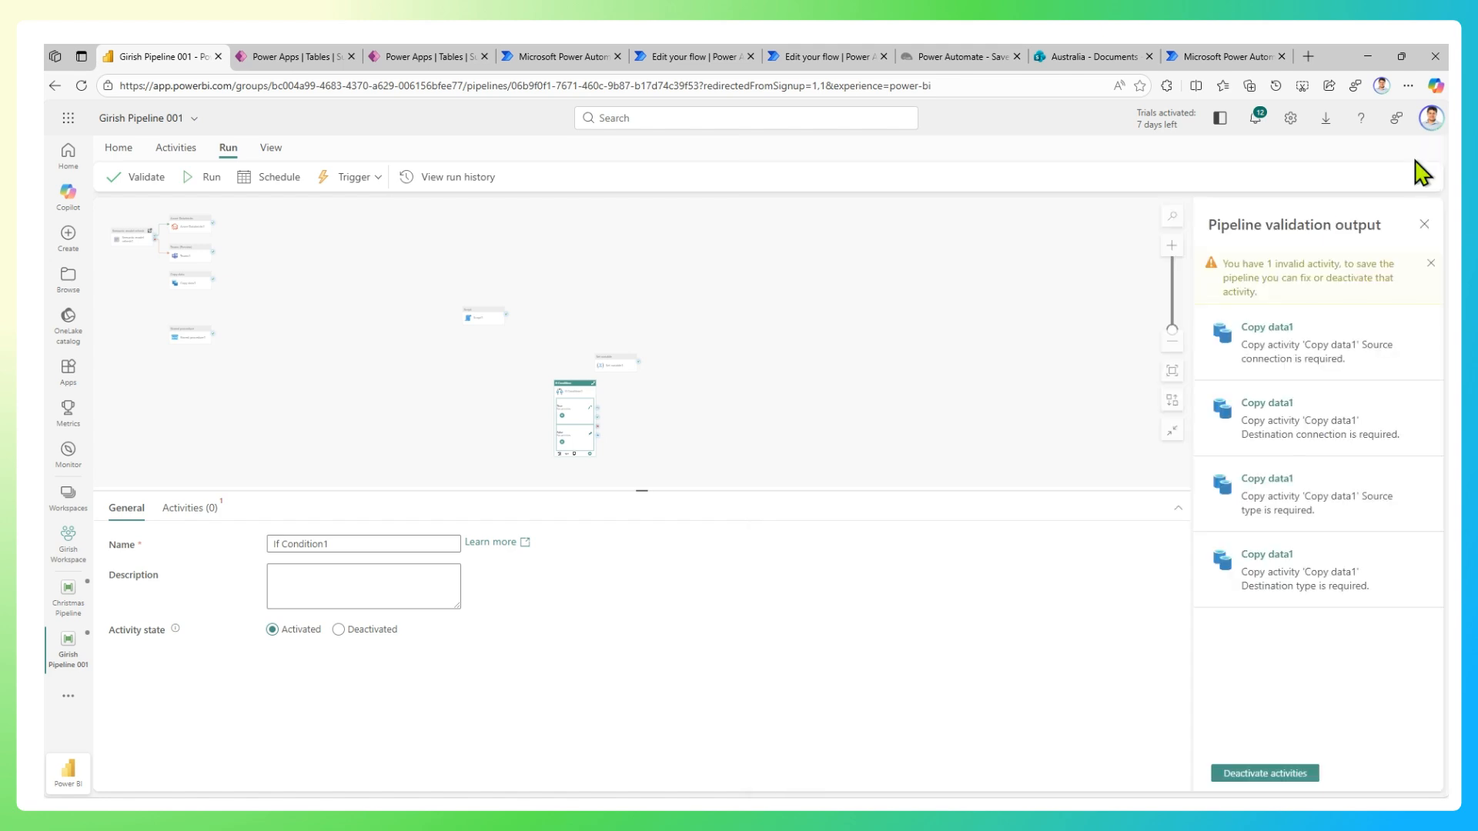
Open Pipeline 001's JSON code, insert filler text after the timeout and secureOutput lines, and discard the changes.
left_click(269, 149)
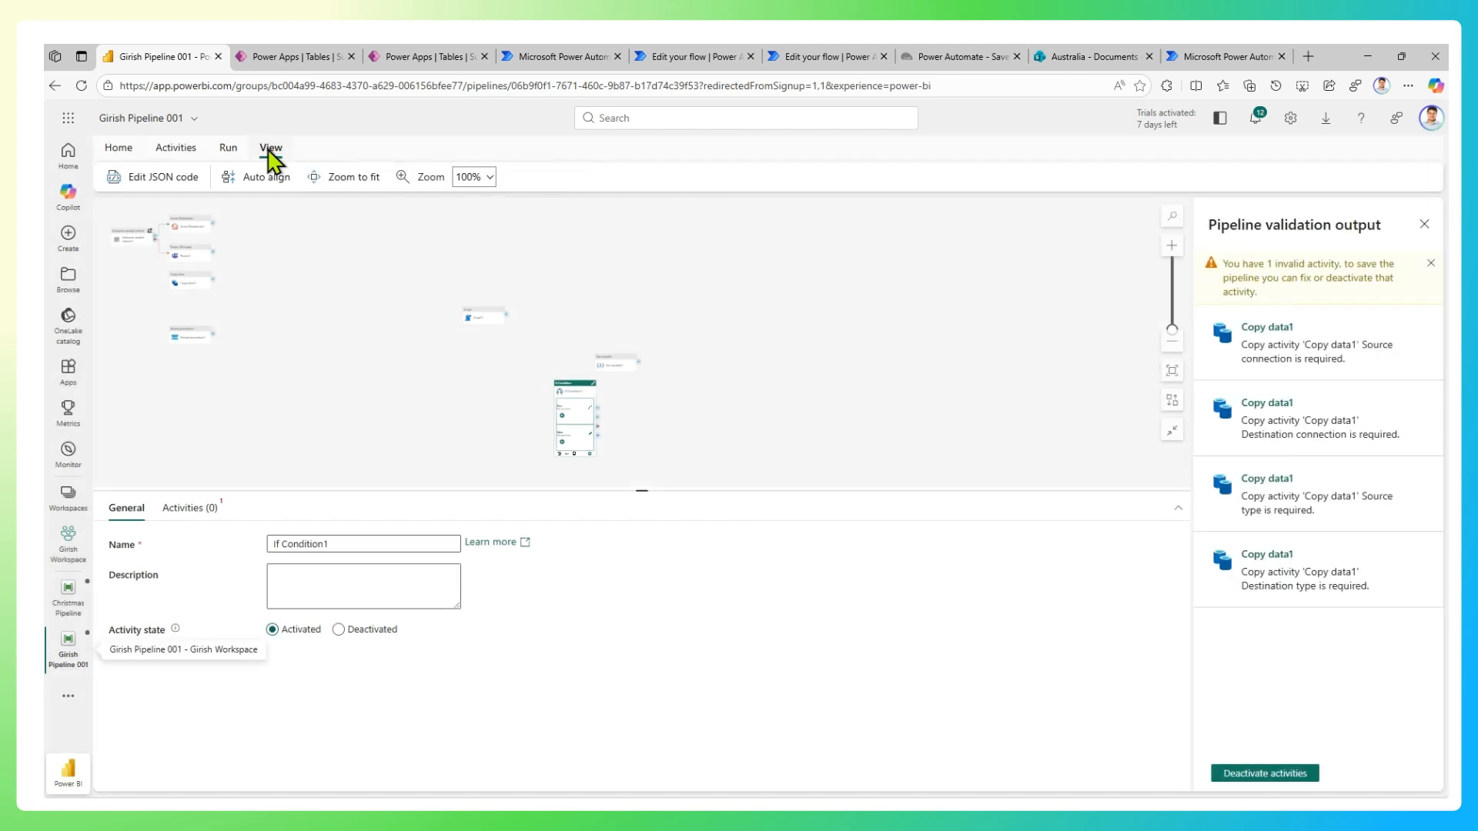
left_click(163, 179)
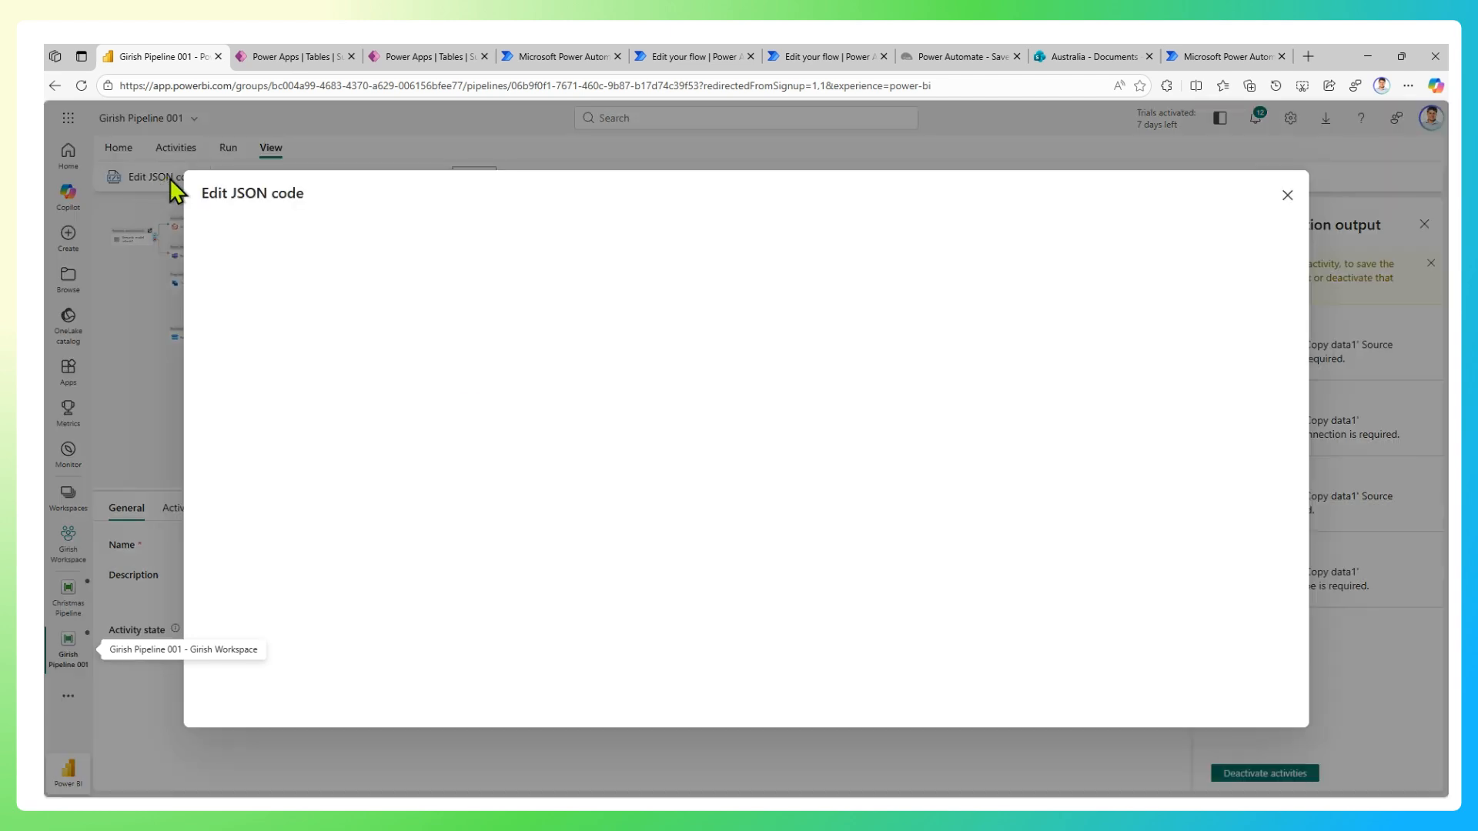
left_click(726, 455)
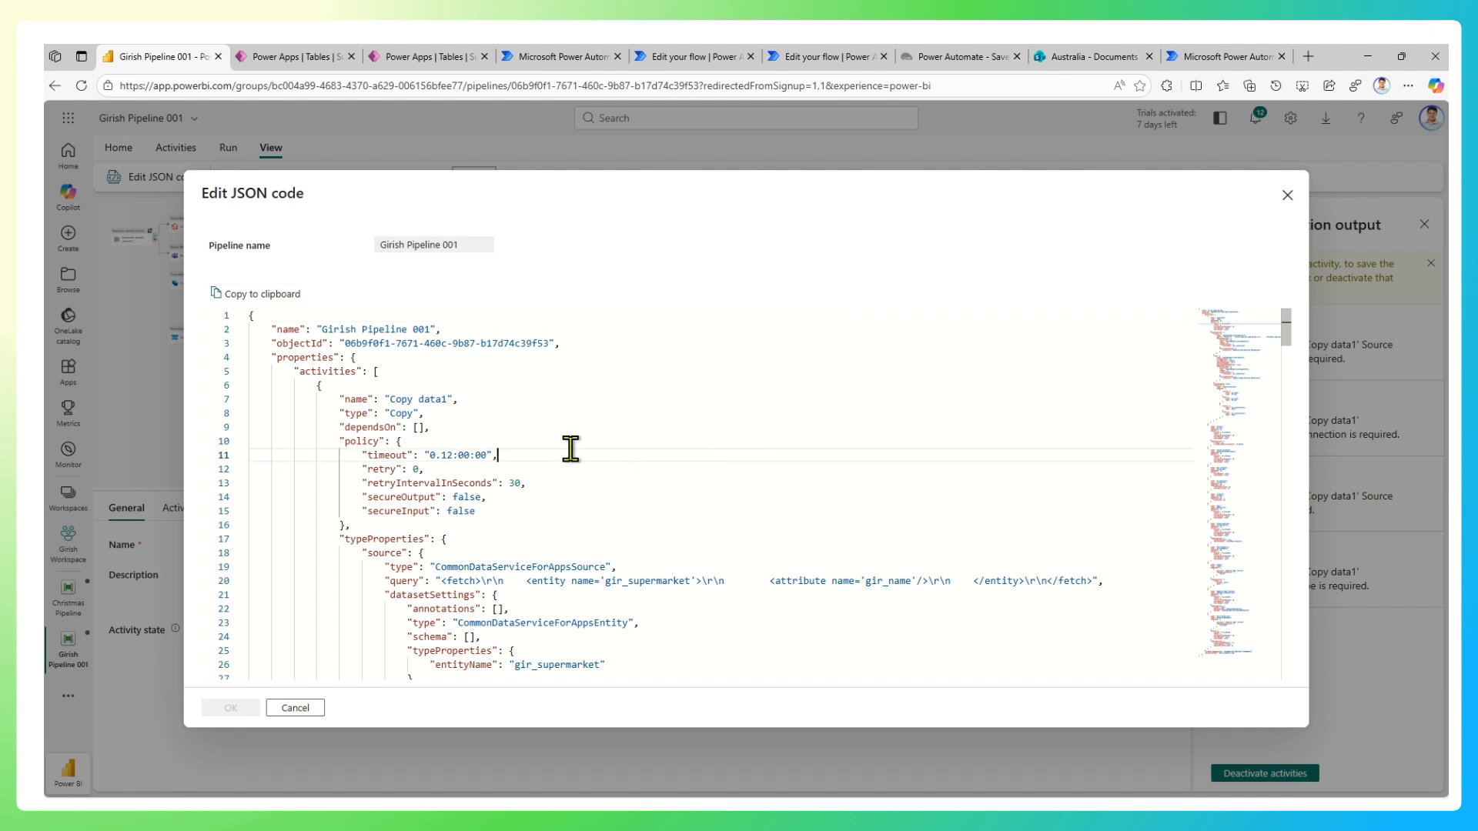
type("ghghgfhgfhgfhfghgfhgfhgfhgfhfghgfhghghghg")
left_click(596, 499)
type("ghfghfghfg")
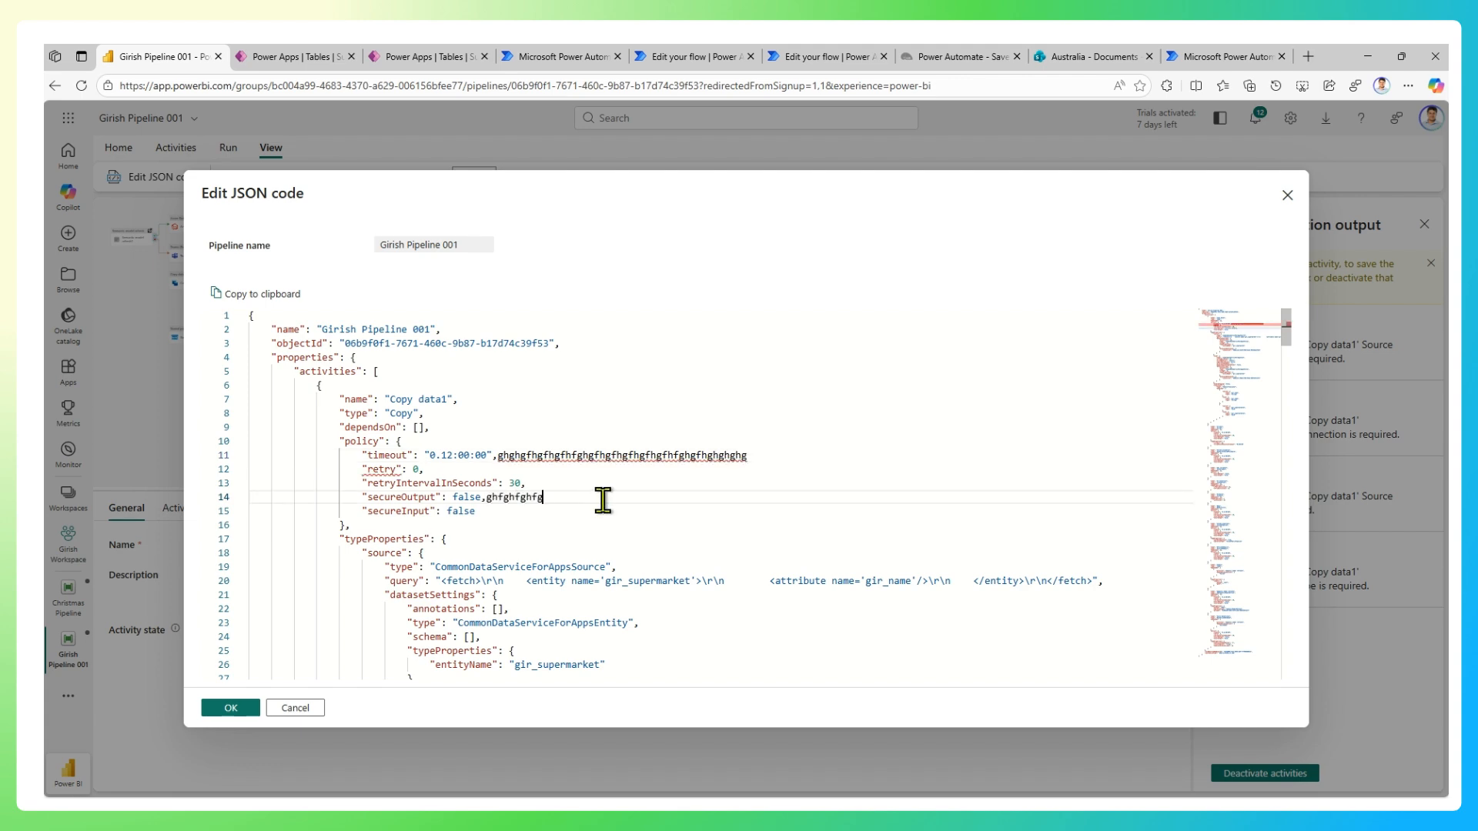
type("hfg")
scroll(679, 504, "down", 7)
scroll(675, 507, "down", 8)
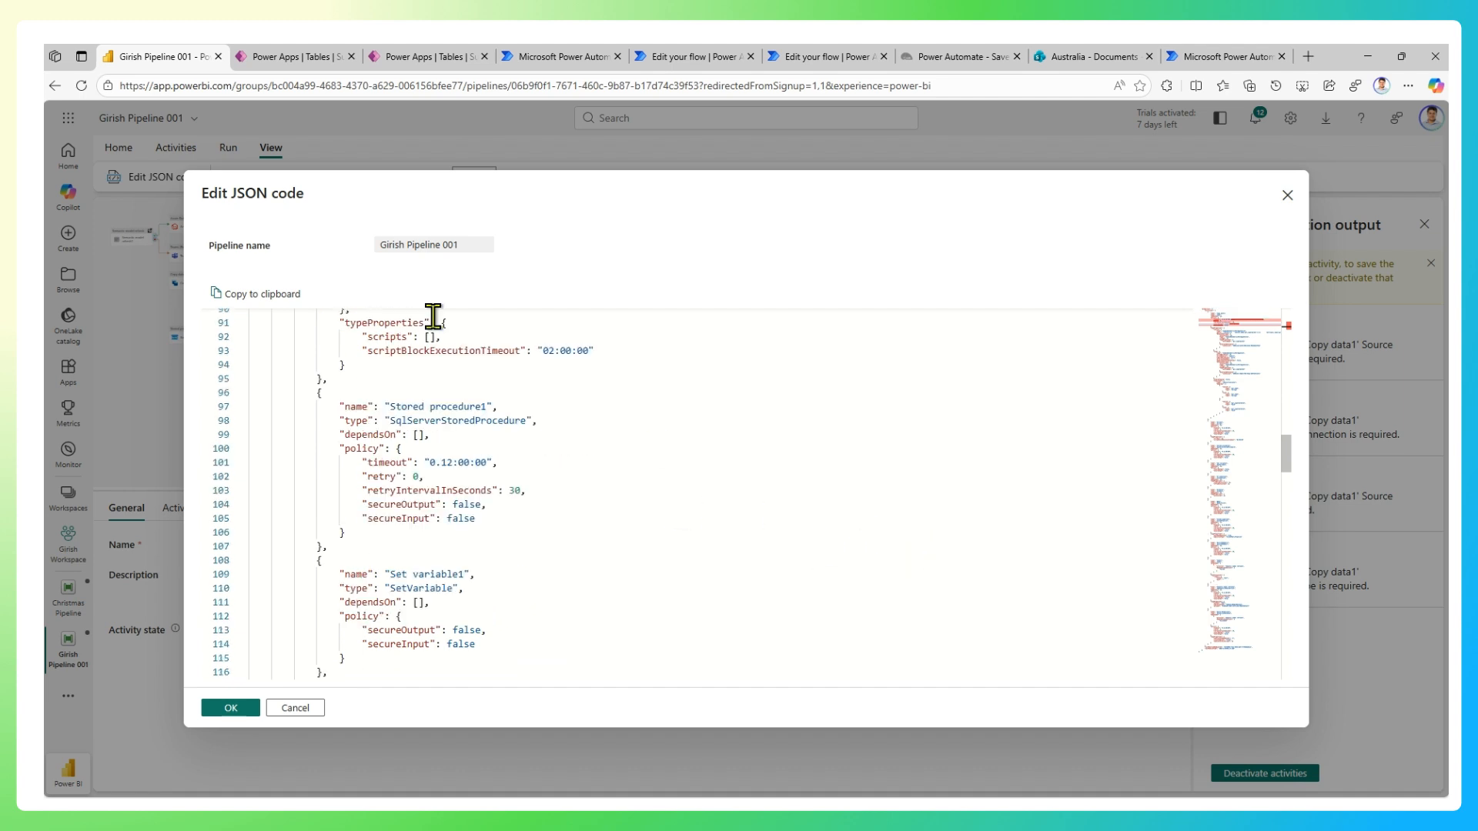
left_click(295, 708)
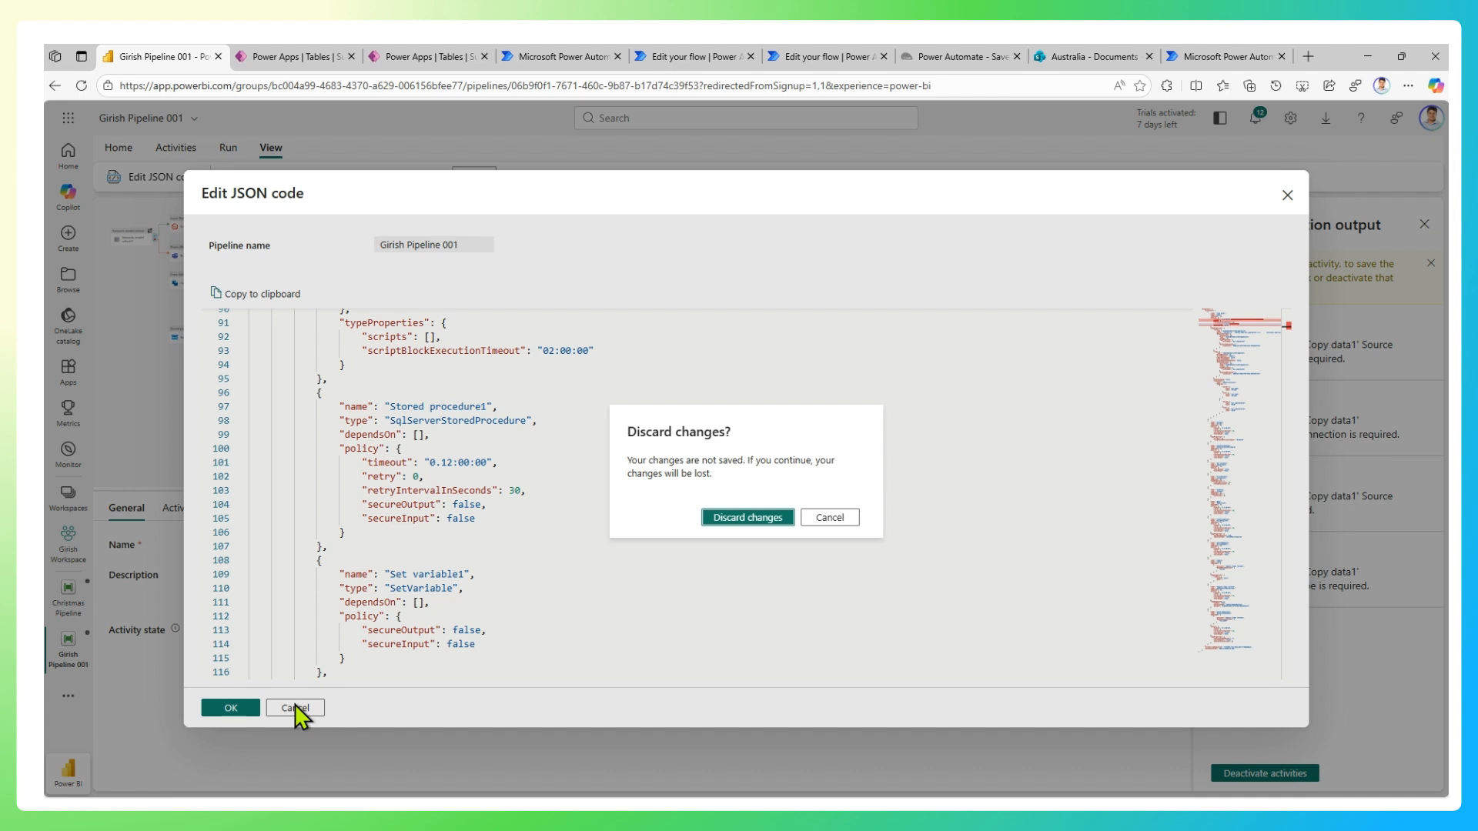
left_click(766, 518)
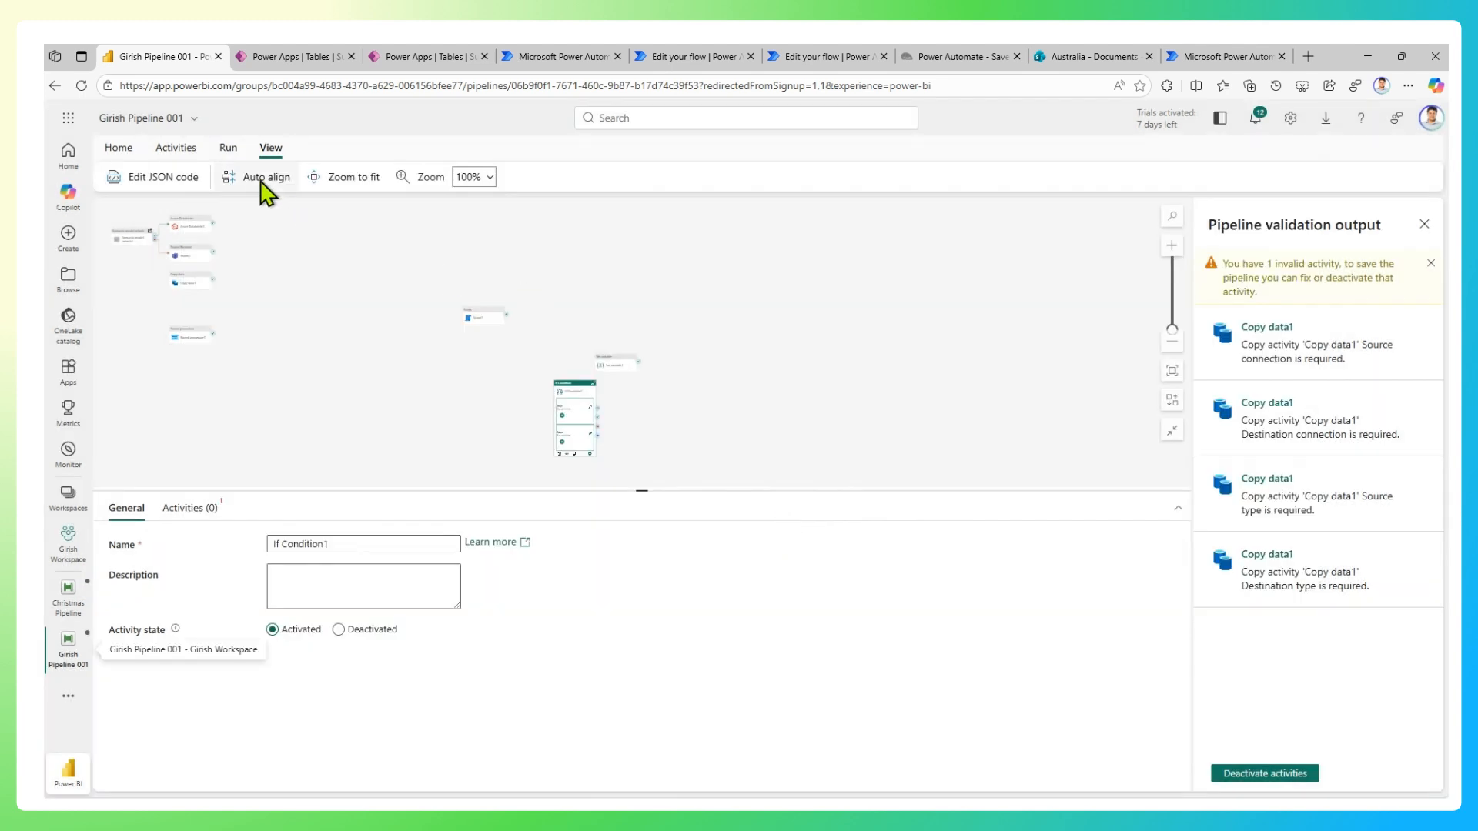
Auto-align the activities in Pipeline 001 and adjust the canvas view with 200% zoom and Zoom to fit.
left_click(259, 182)
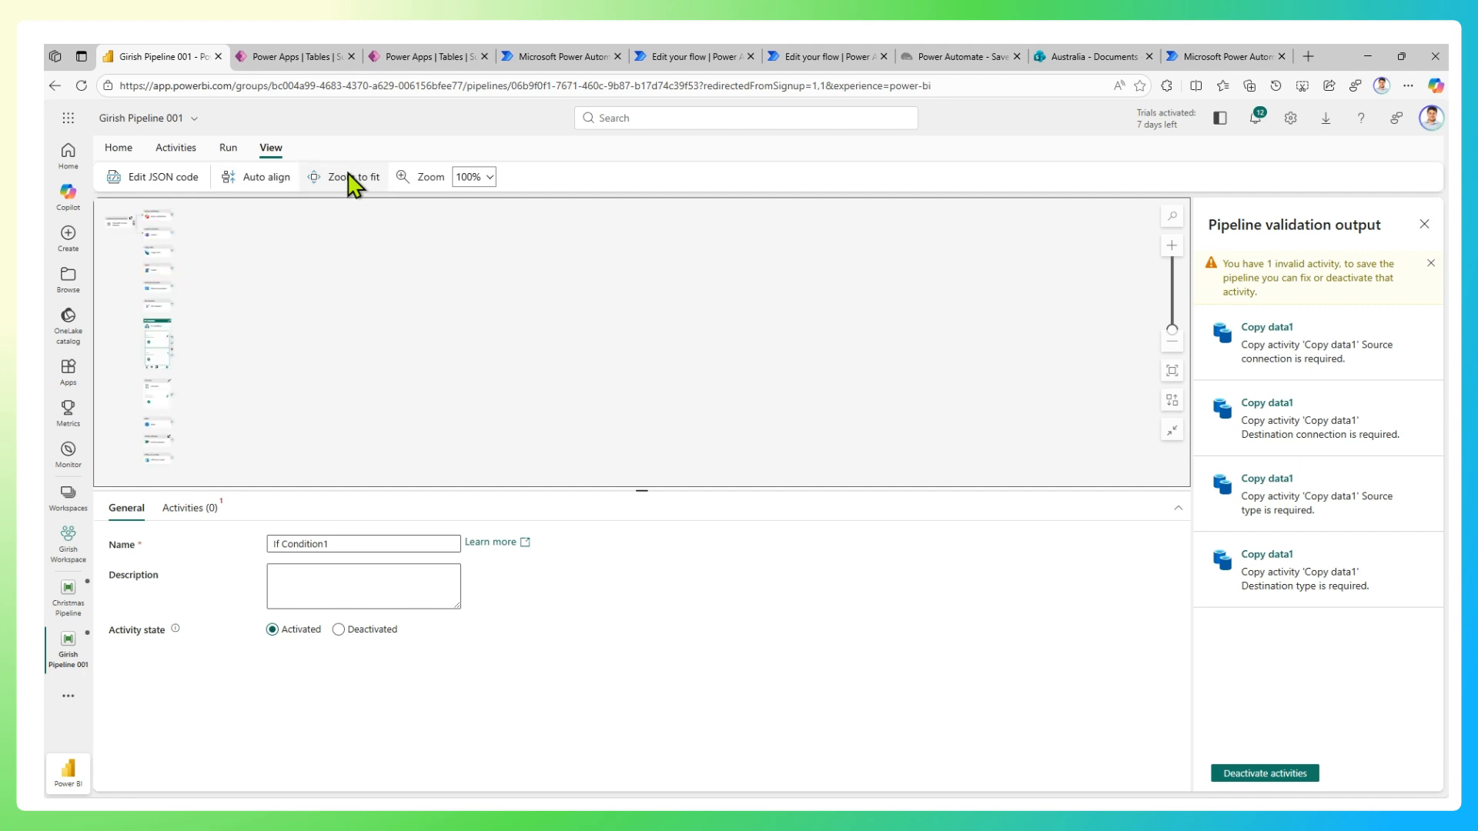
left_click(488, 188)
left_click(492, 379)
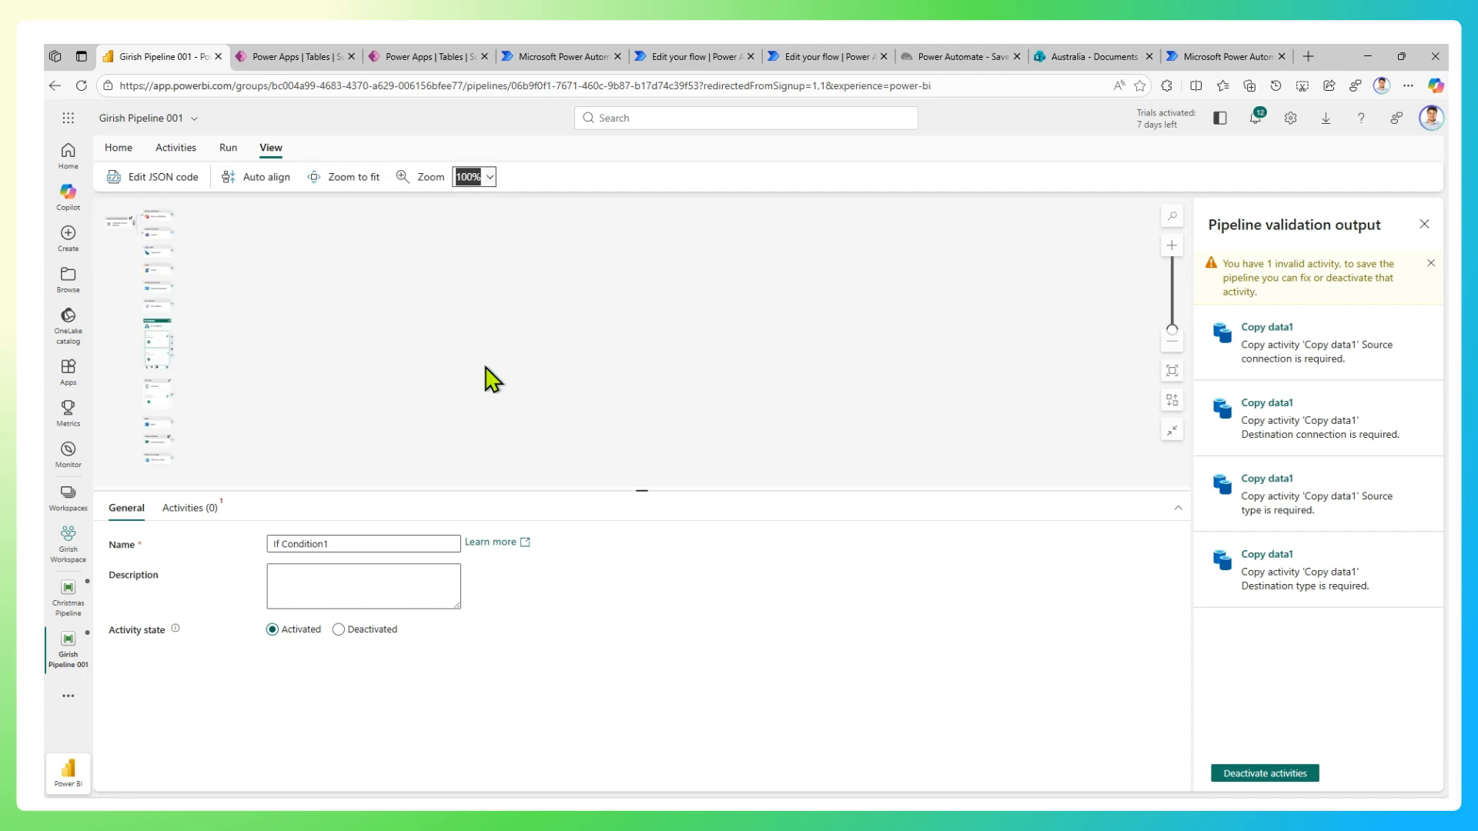
left_click(361, 182)
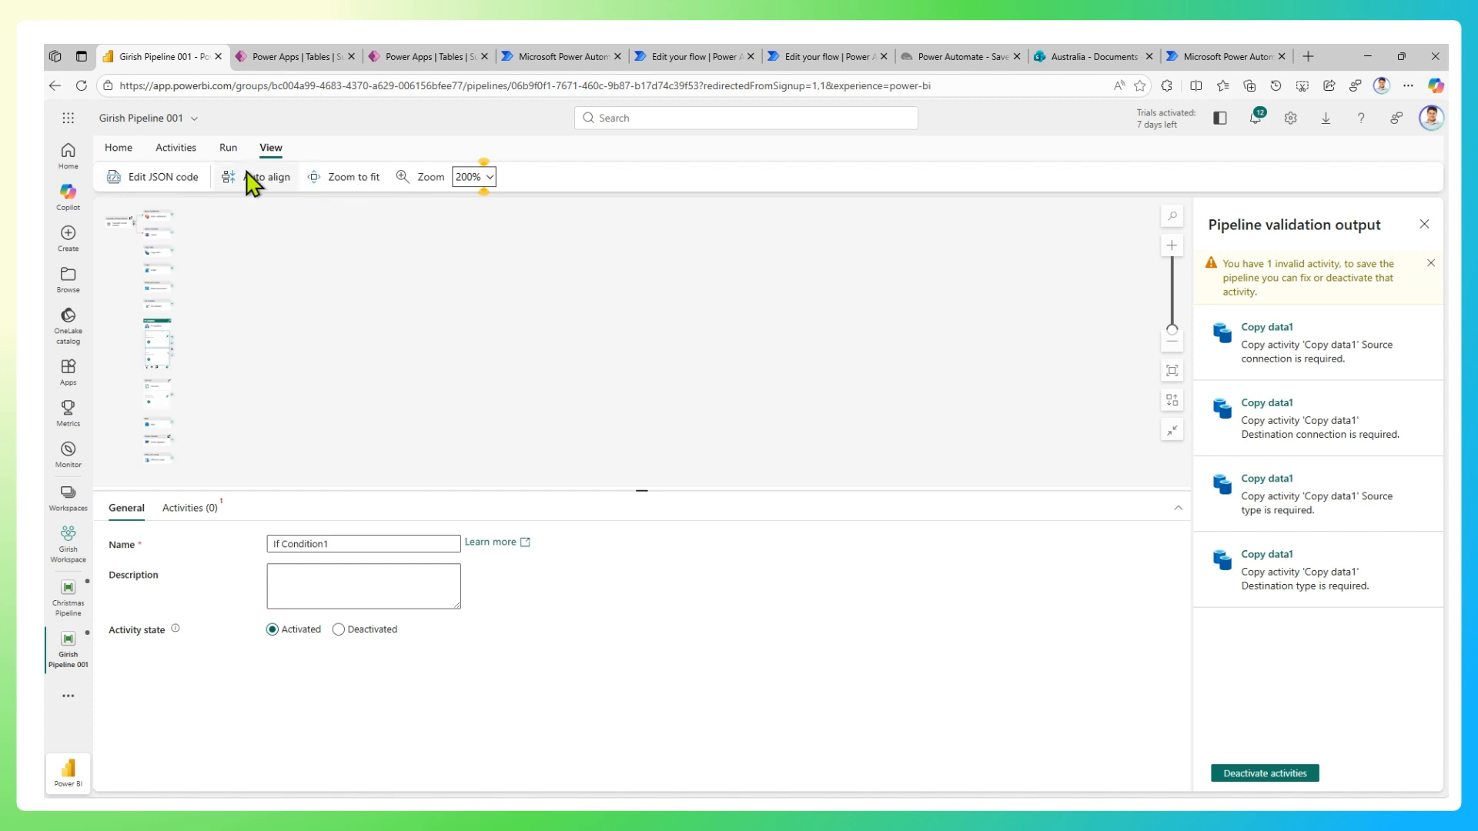